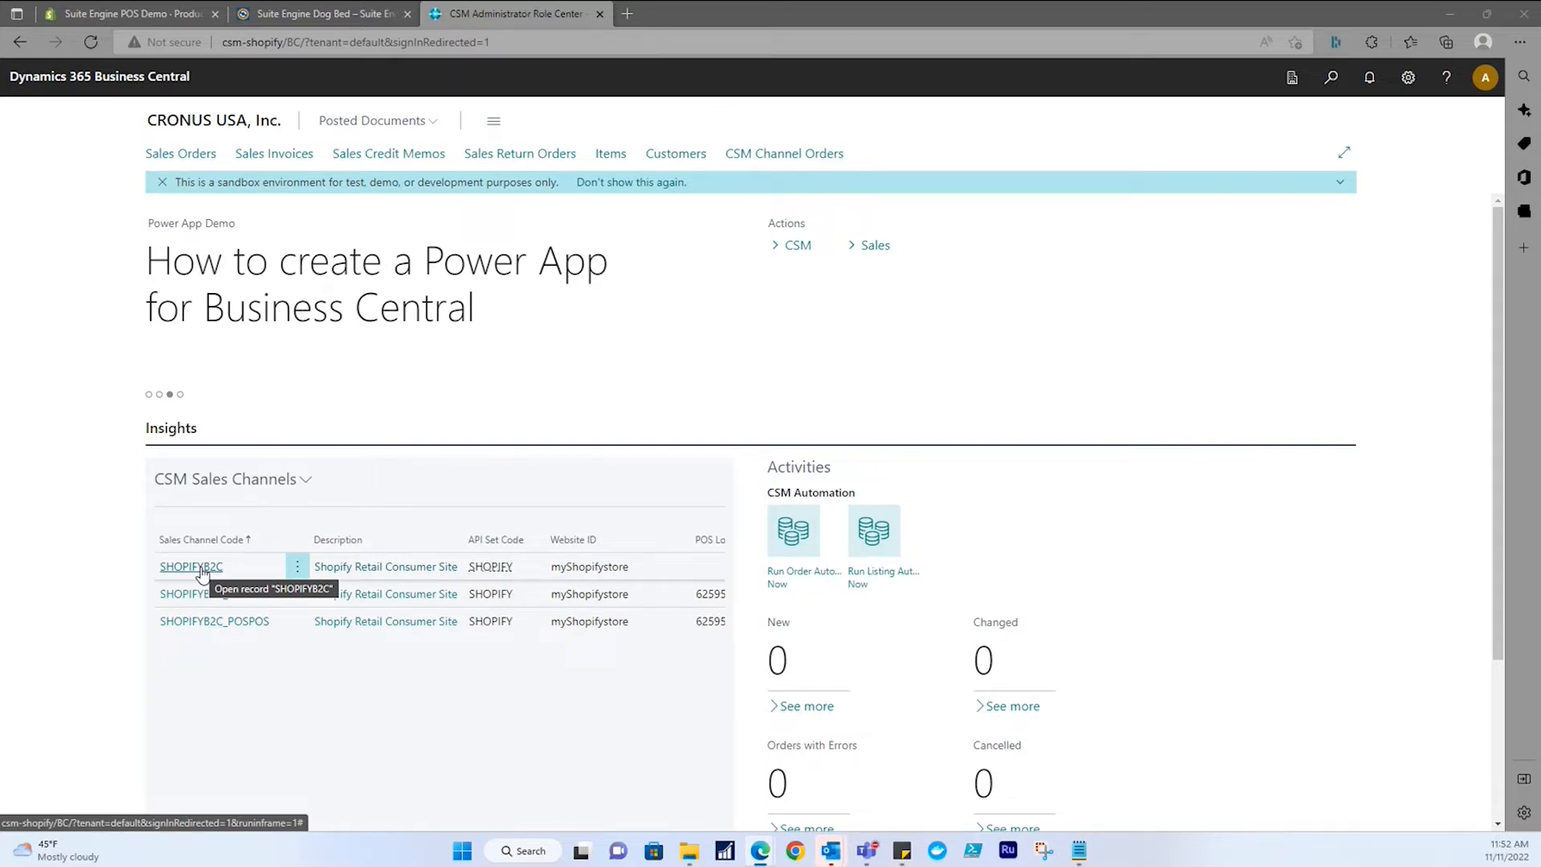
# Open the SHOPIFYB2C sales channel and review its order and listing management settings, then close it.
pyautogui.click(200, 568)
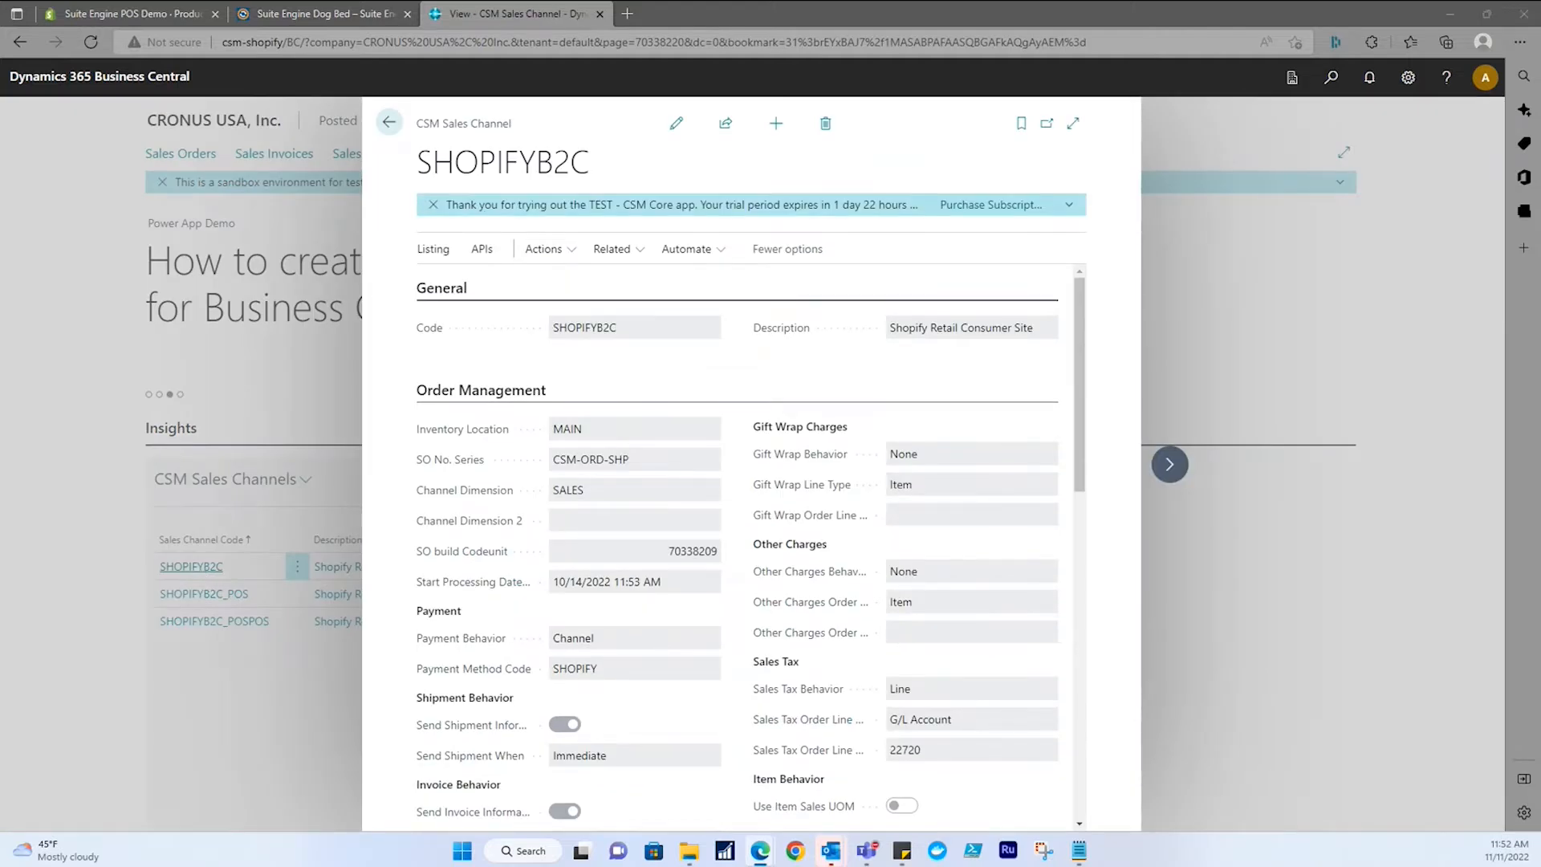
pyautogui.scroll(-4, 662, 572)
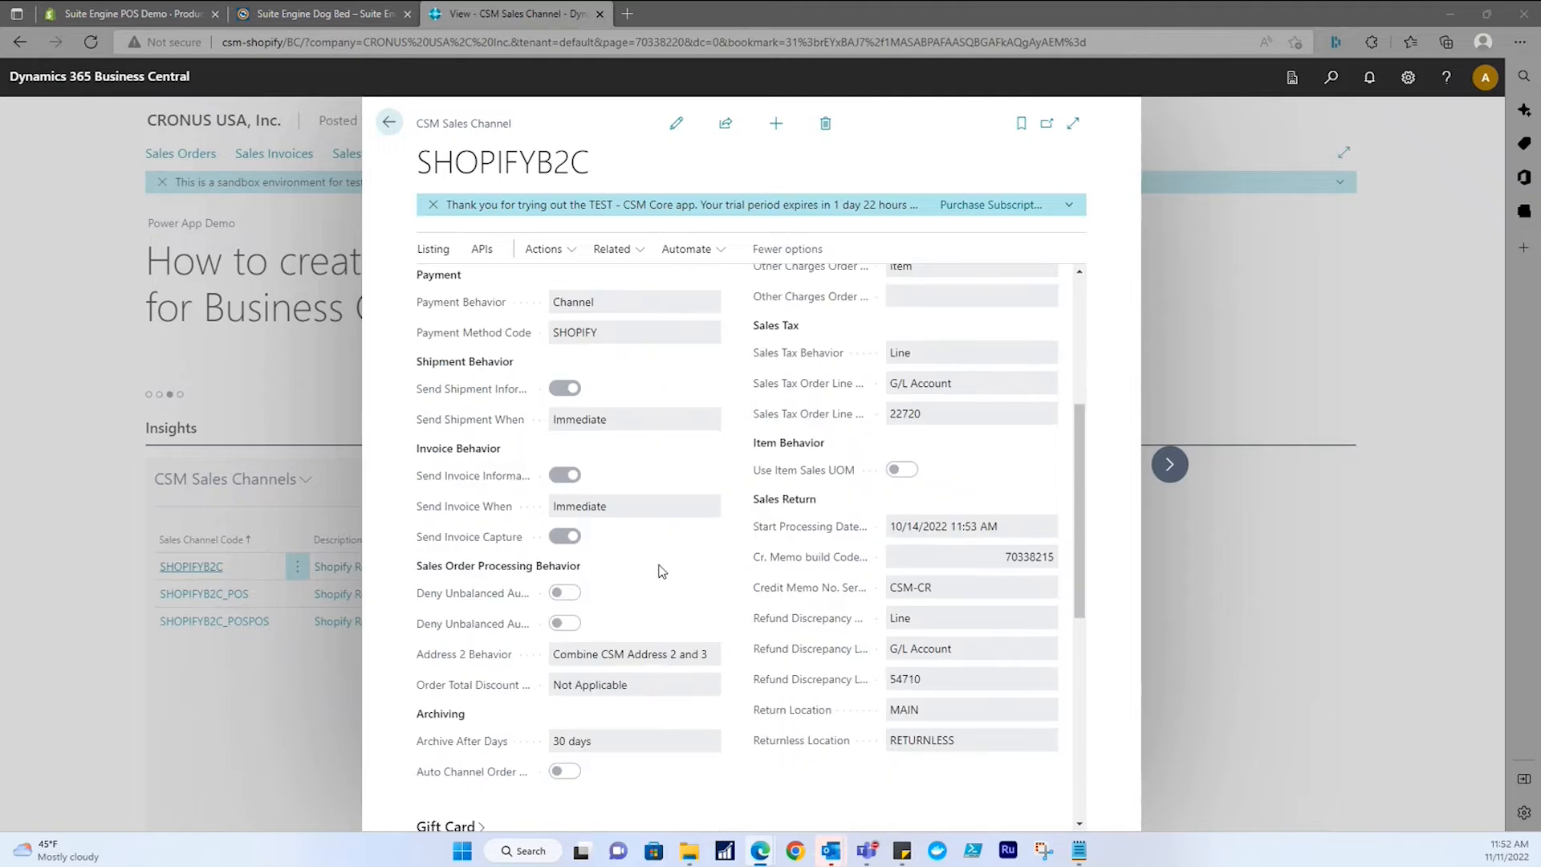
pyautogui.scroll(-6, 662, 572)
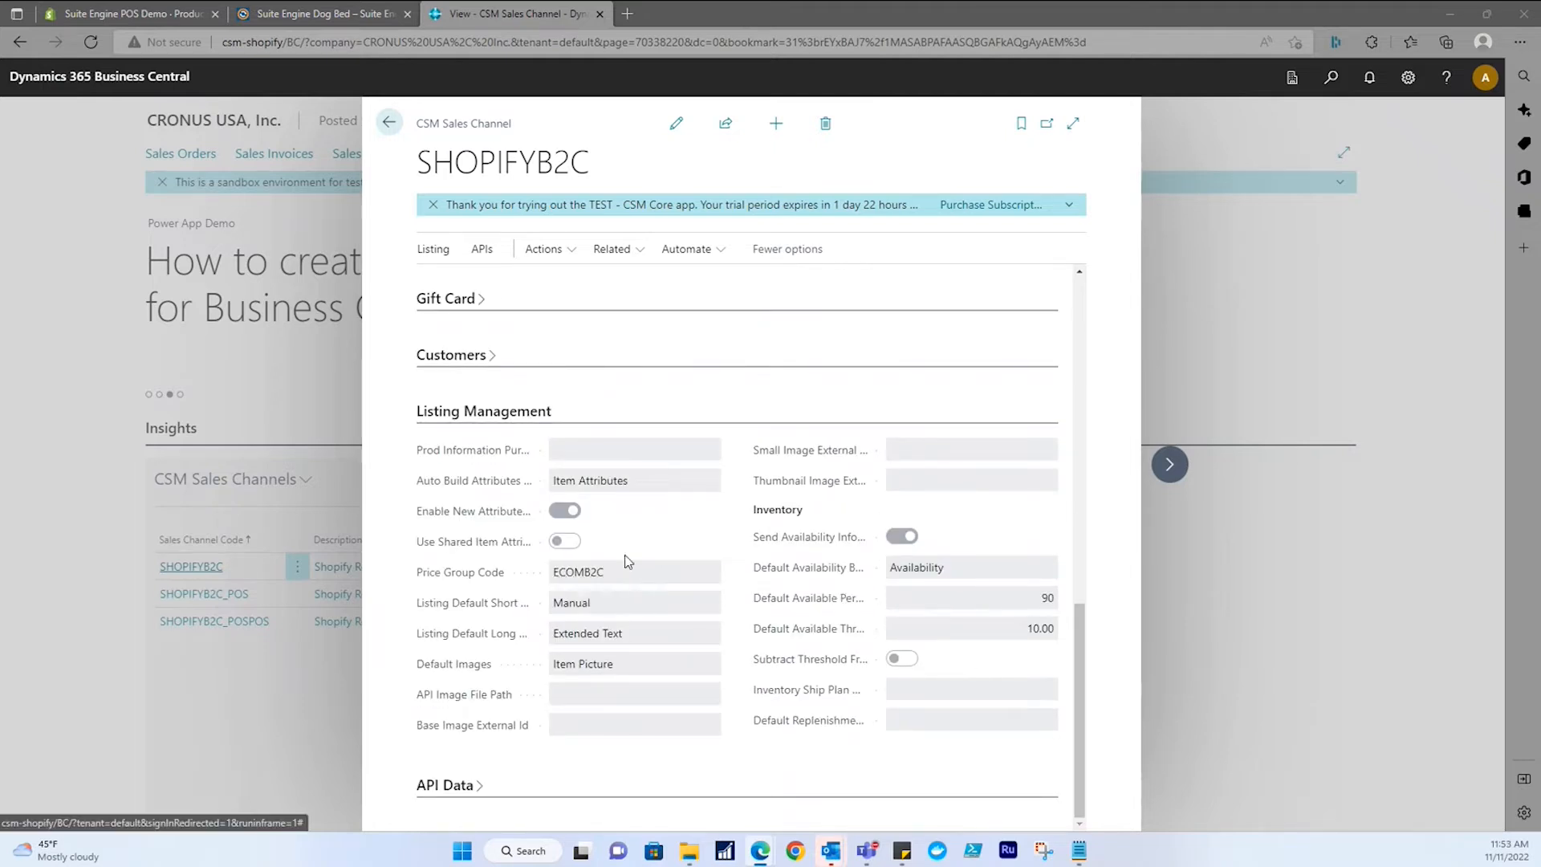
pyautogui.moveTo(504, 526)
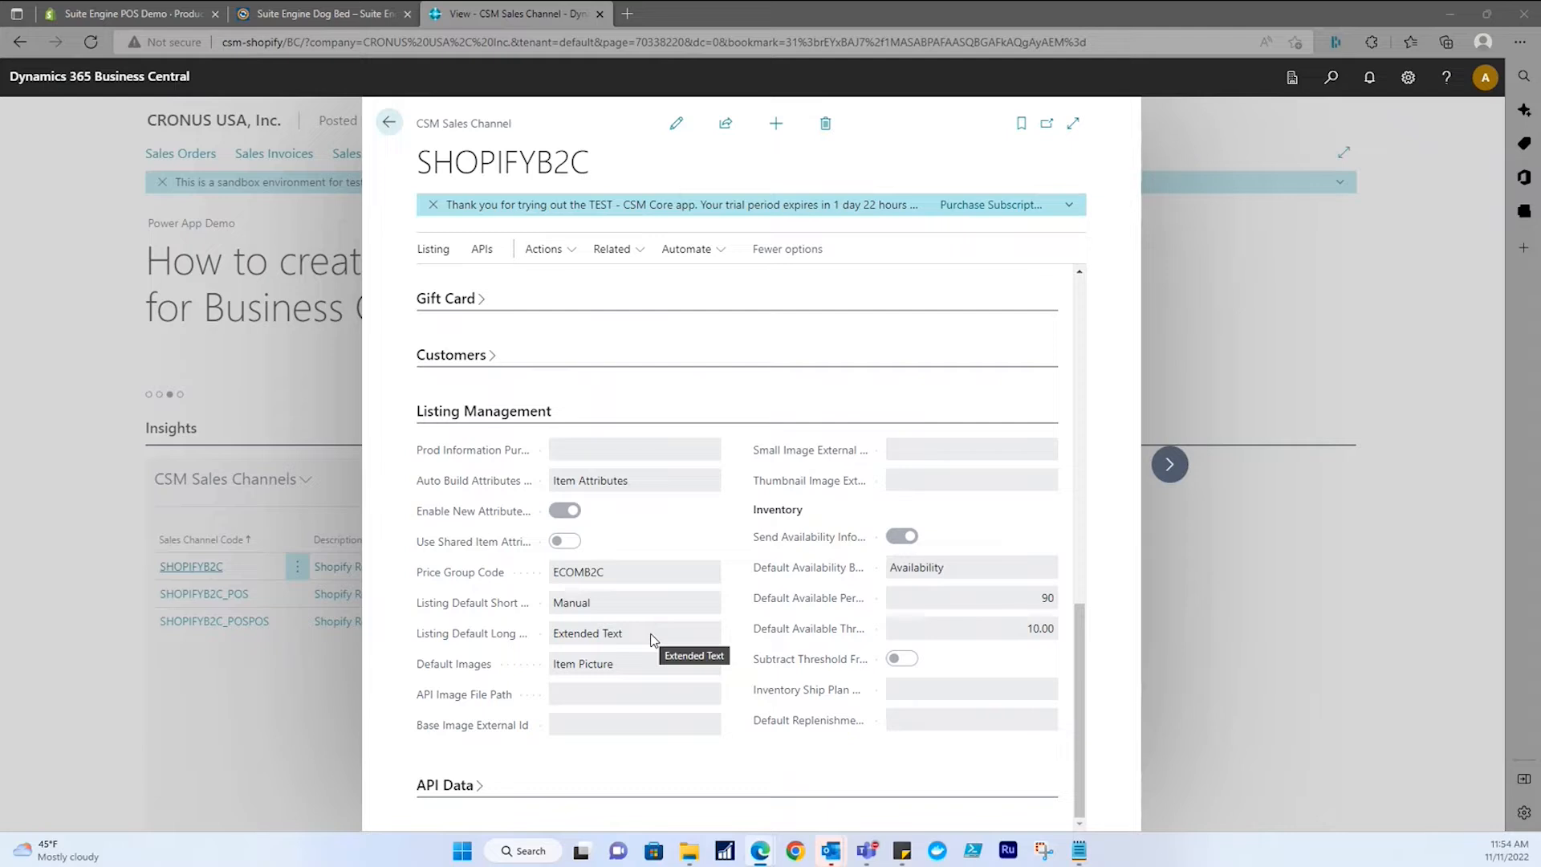
pyautogui.click(389, 122)
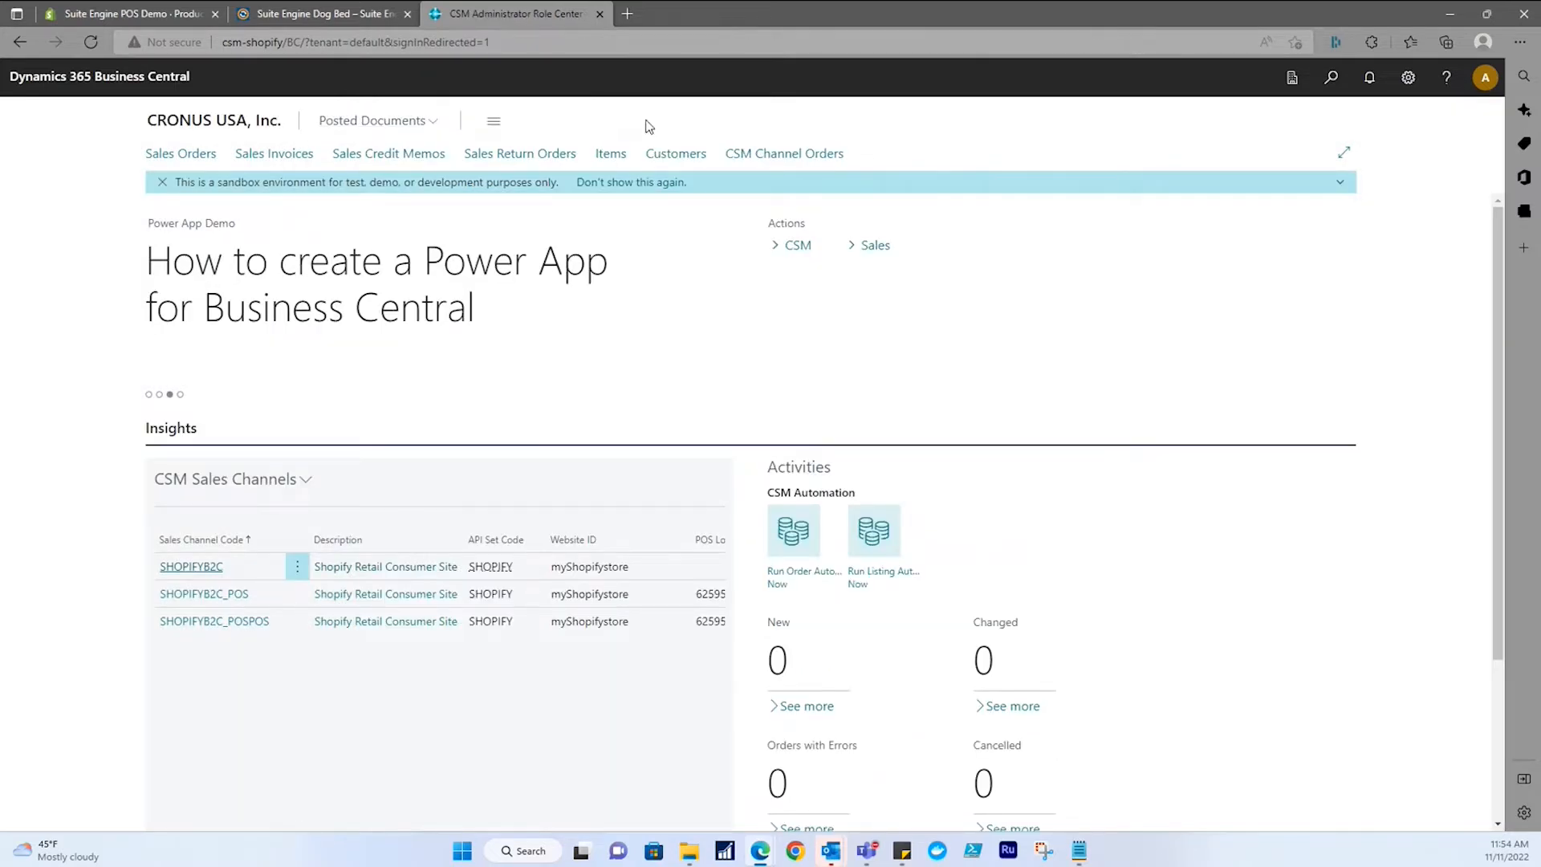
# Open the item card for 1000-SP Suite Engine Dog Bed and examine its picture and item attributes.
pyautogui.click(611, 154)
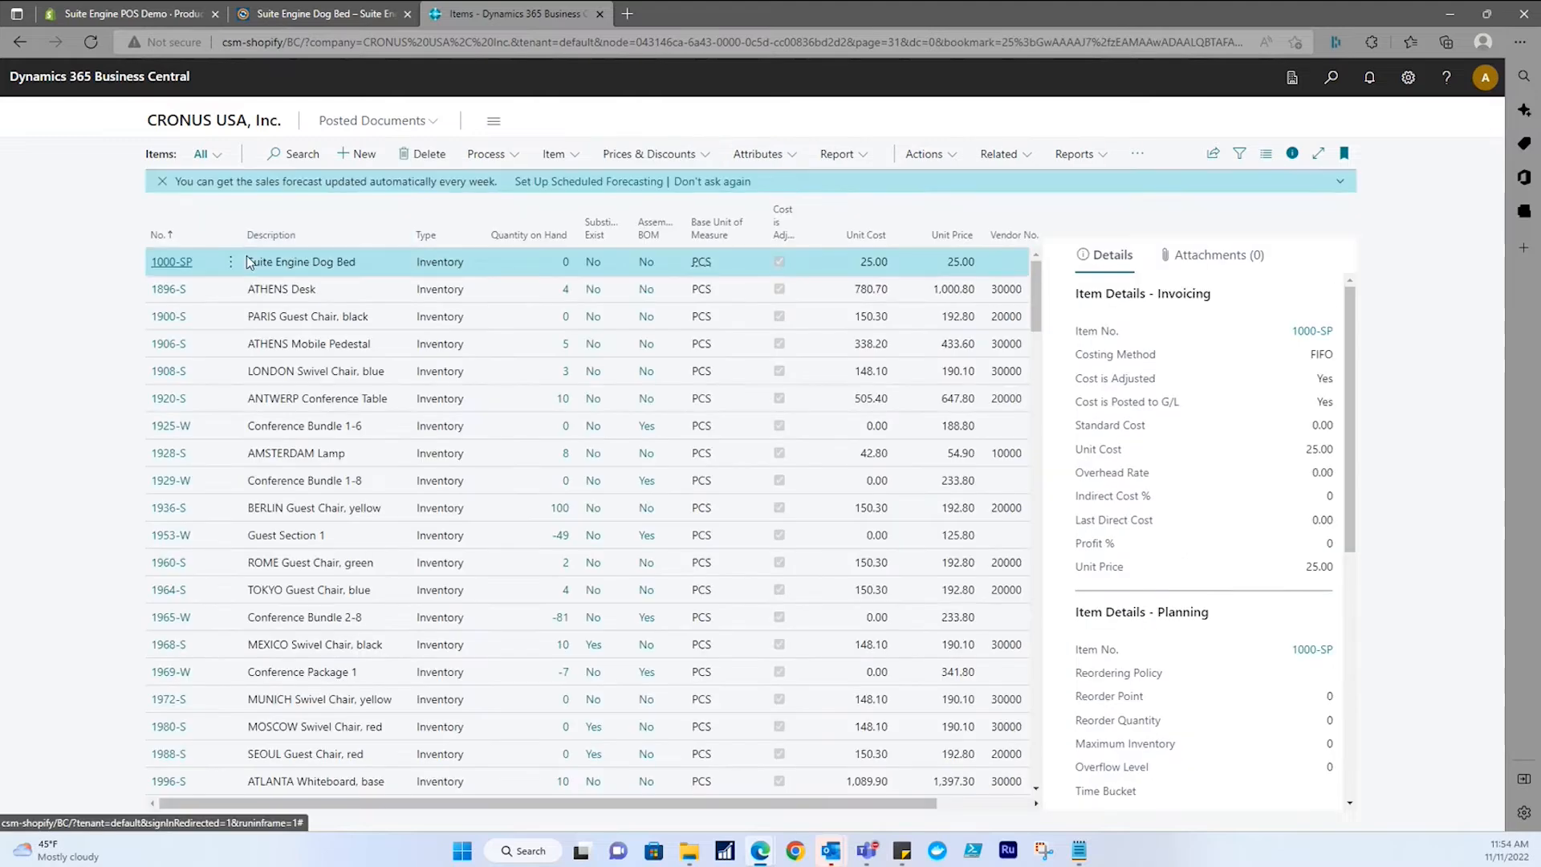
pyautogui.click(185, 268)
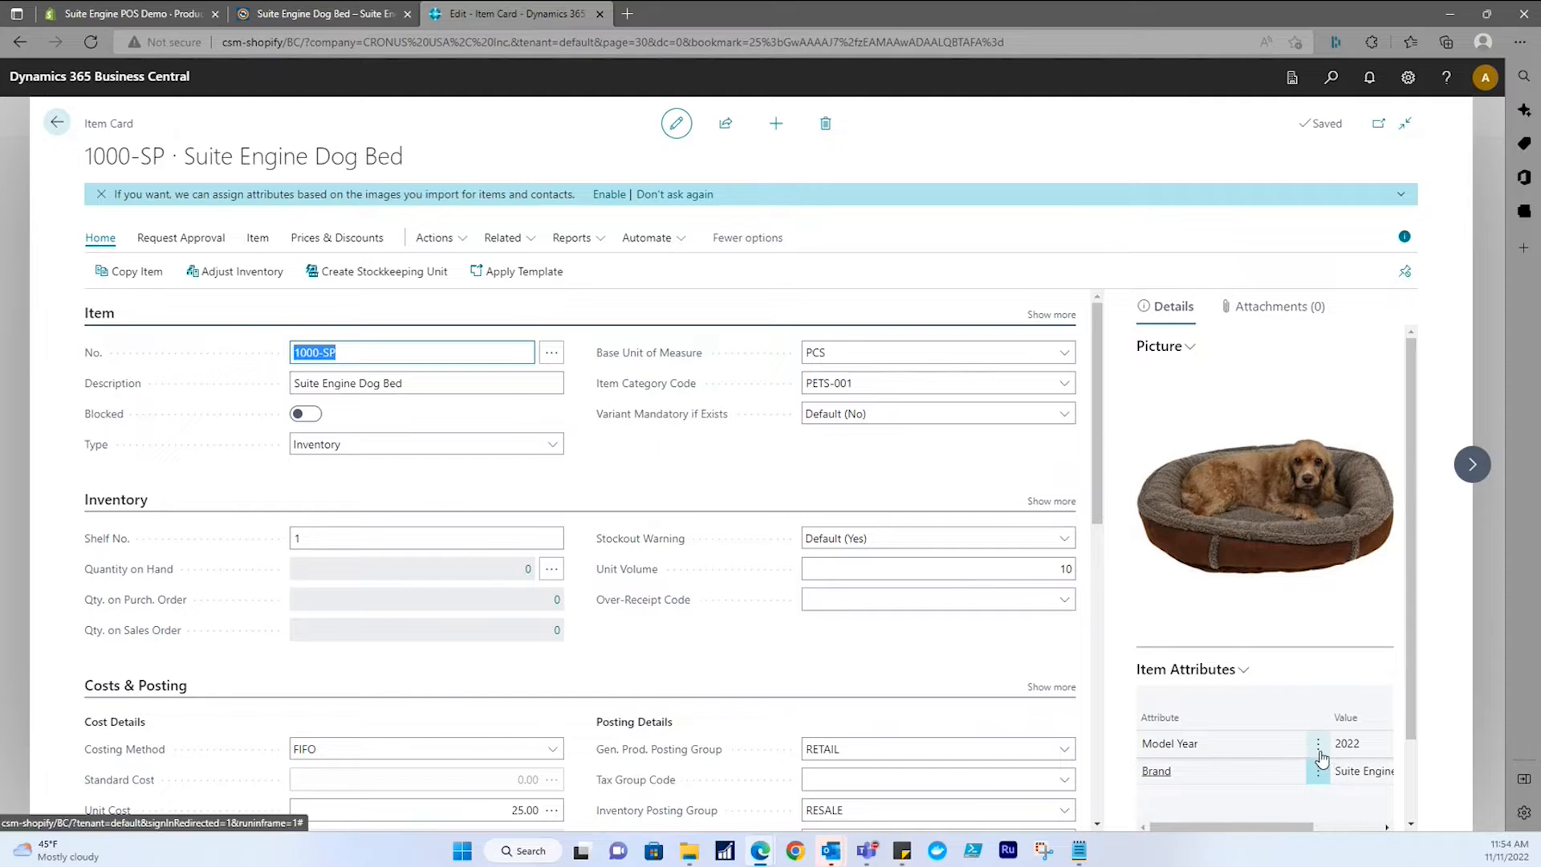
pyautogui.scroll(-1, 1212, 722)
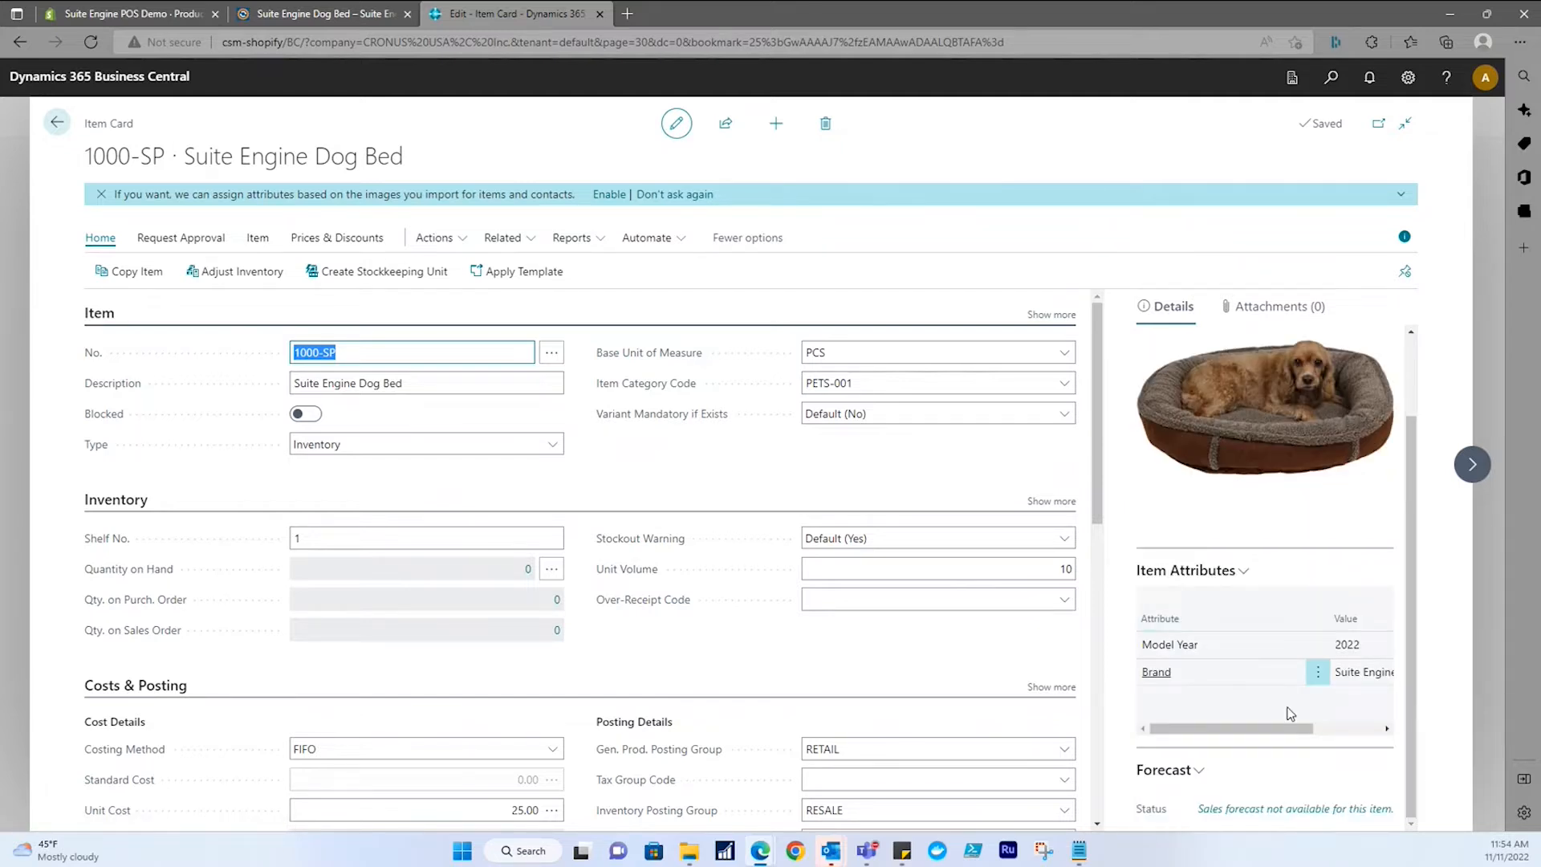
pyautogui.moveTo(1300, 729); pyautogui.dragTo(1181, 740)
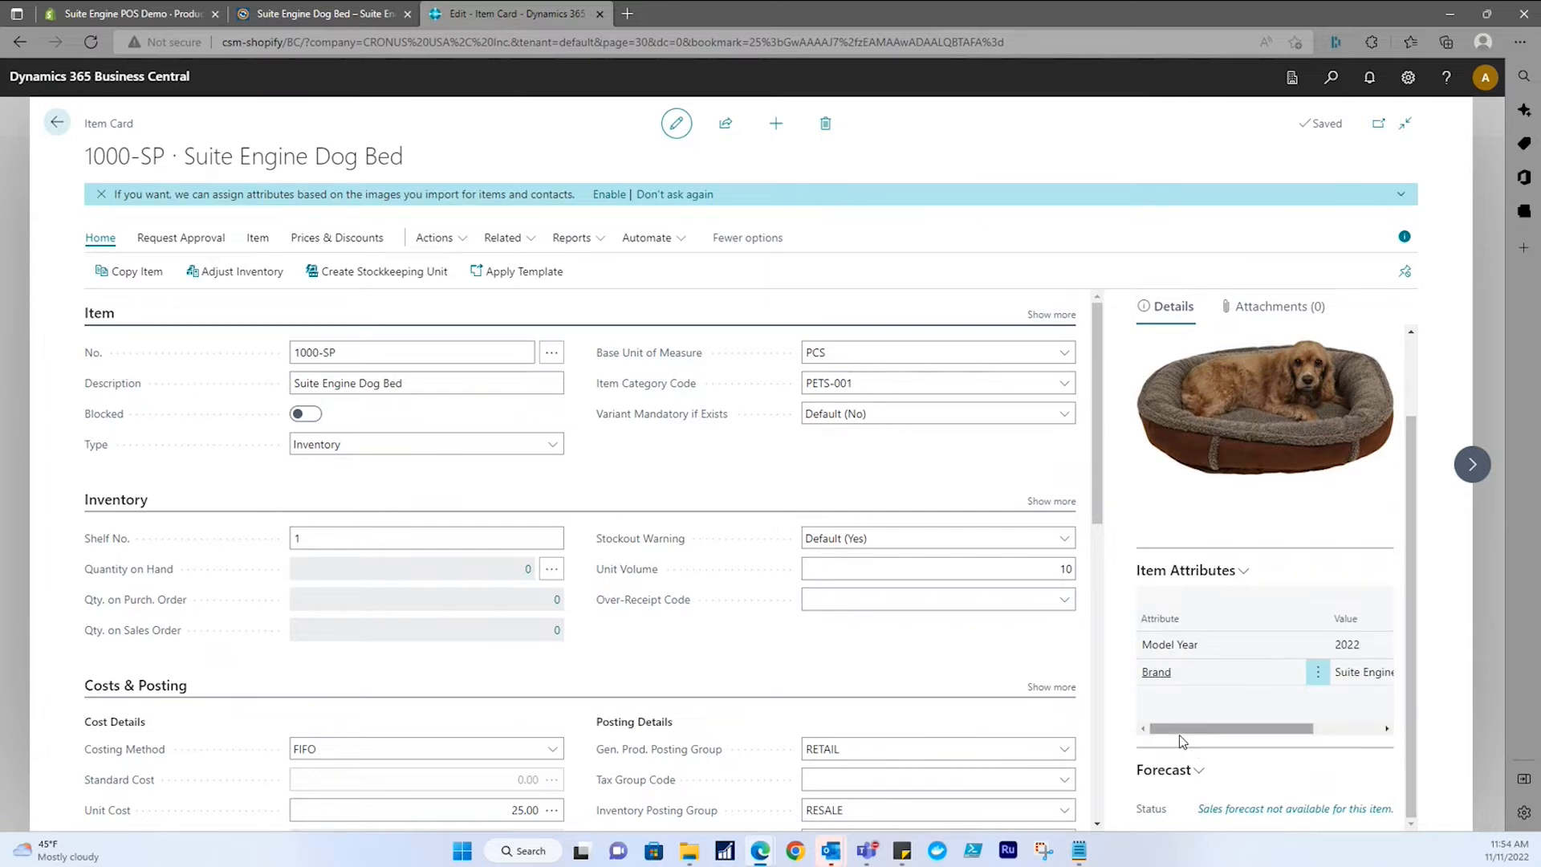
# Review the dog bed's Long Description extended text and return to the item card.
pyautogui.click(514, 243)
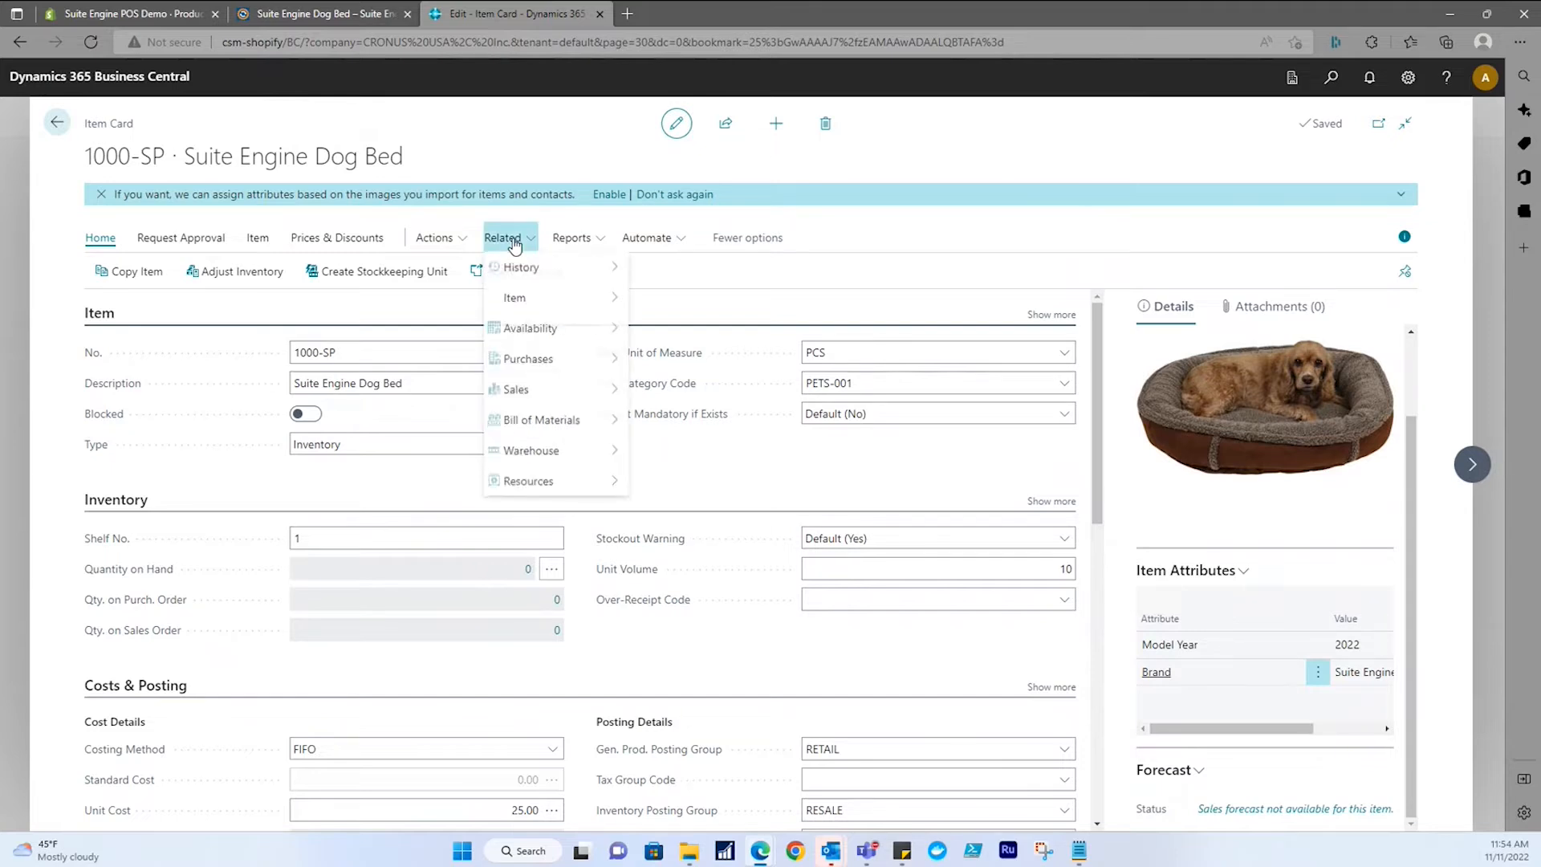
pyautogui.moveTo(513, 301)
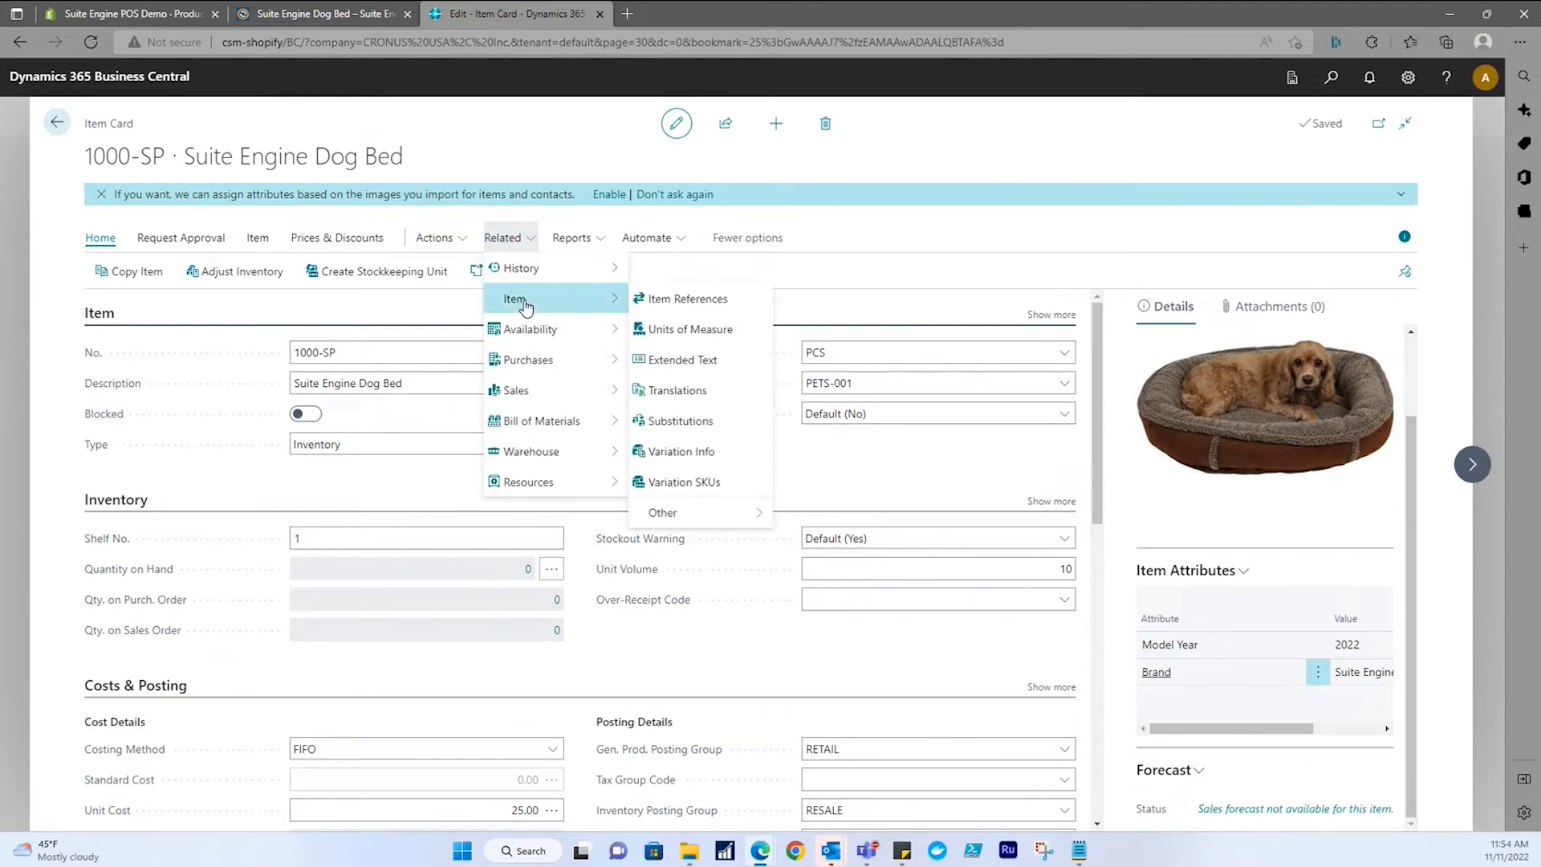
pyautogui.click(683, 361)
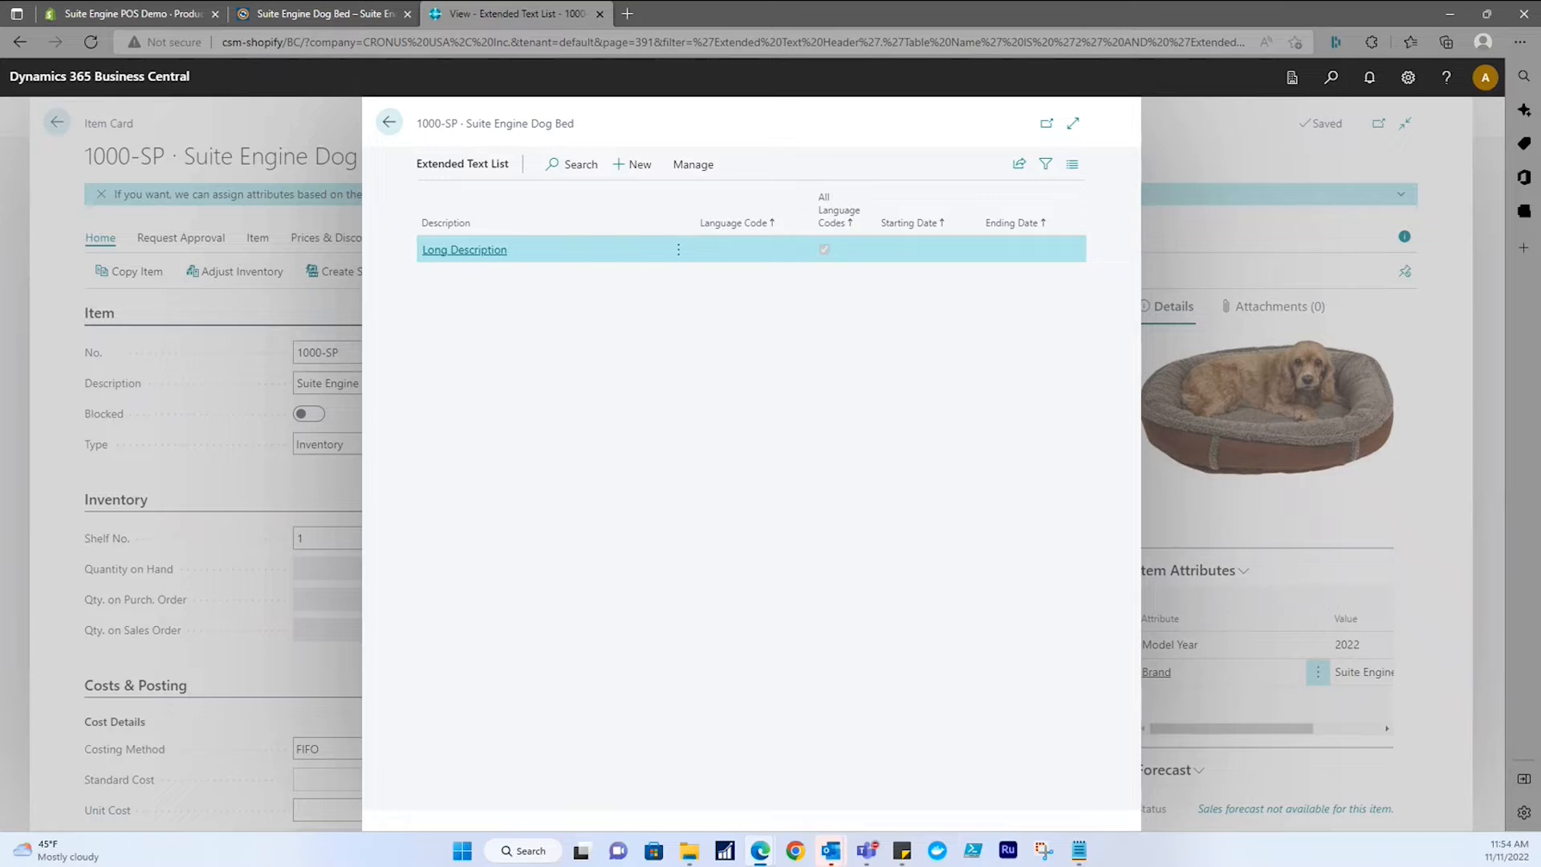
pyautogui.click(487, 251)
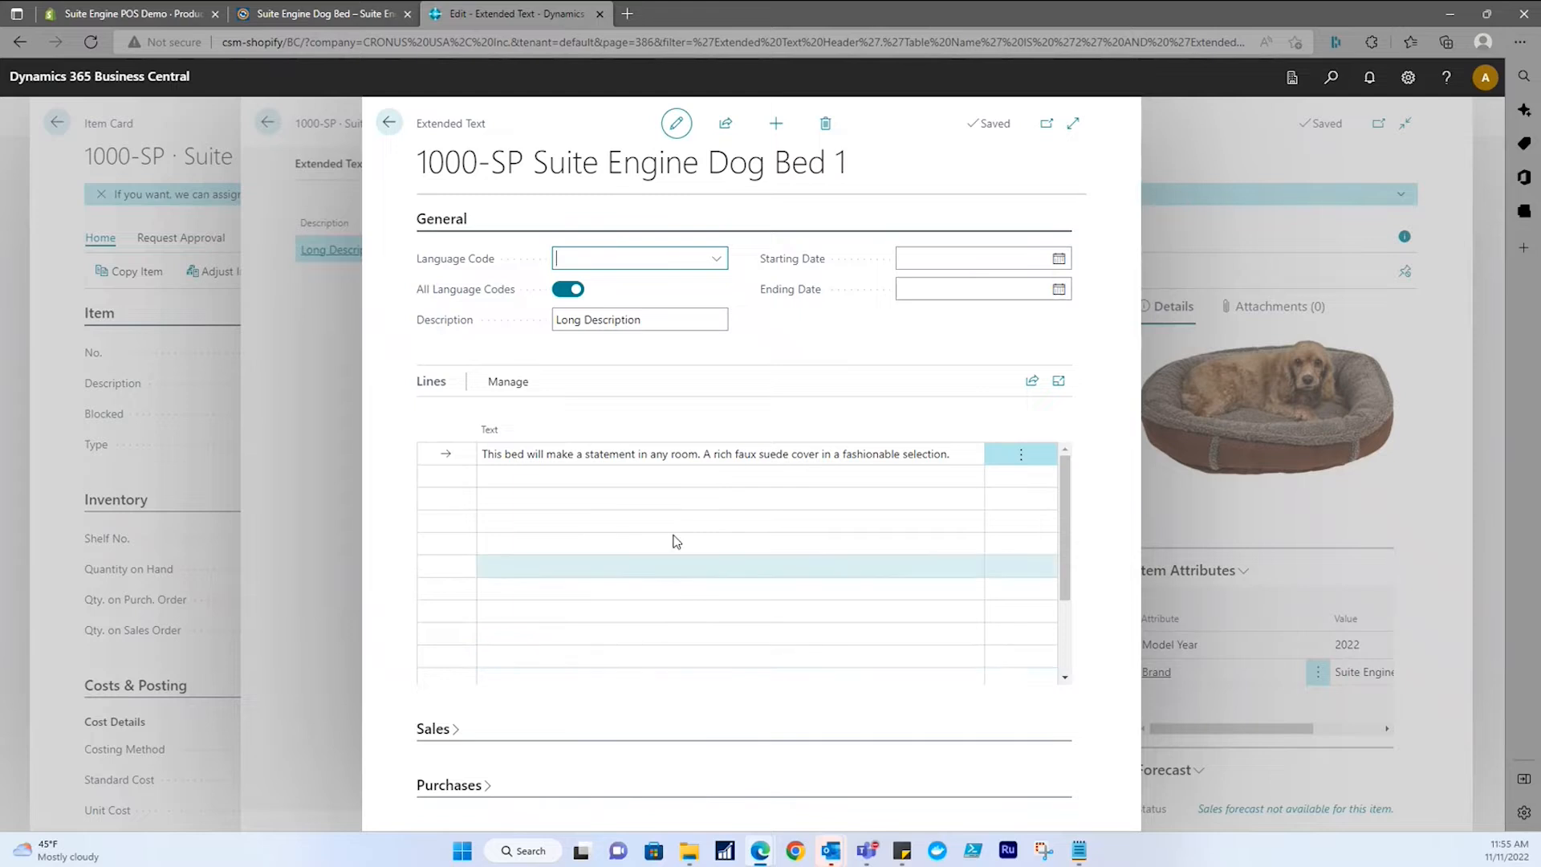
pyautogui.click(389, 122)
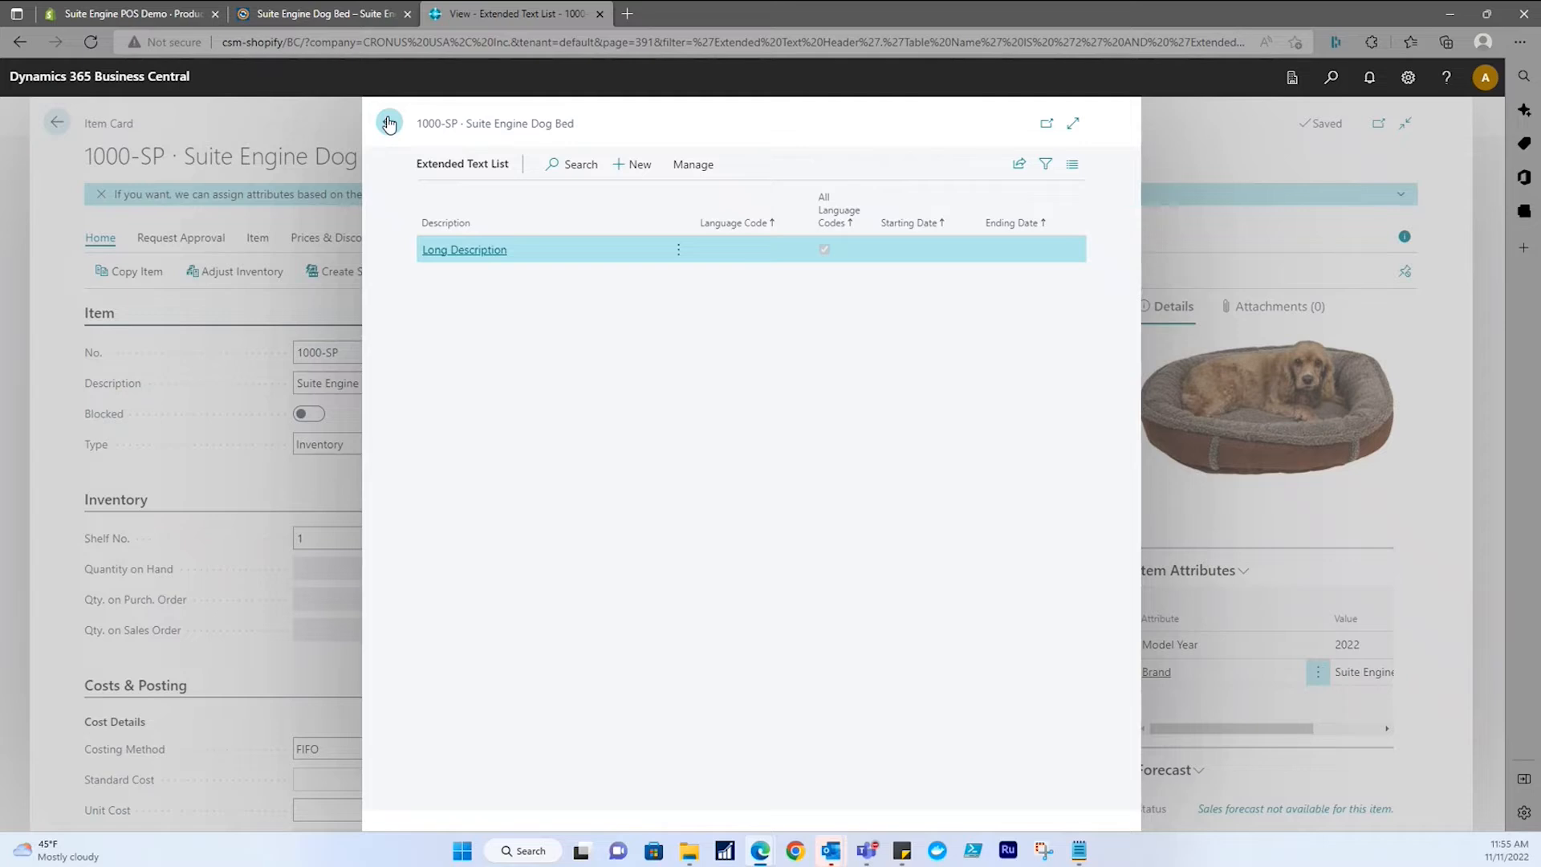
pyautogui.click(389, 122)
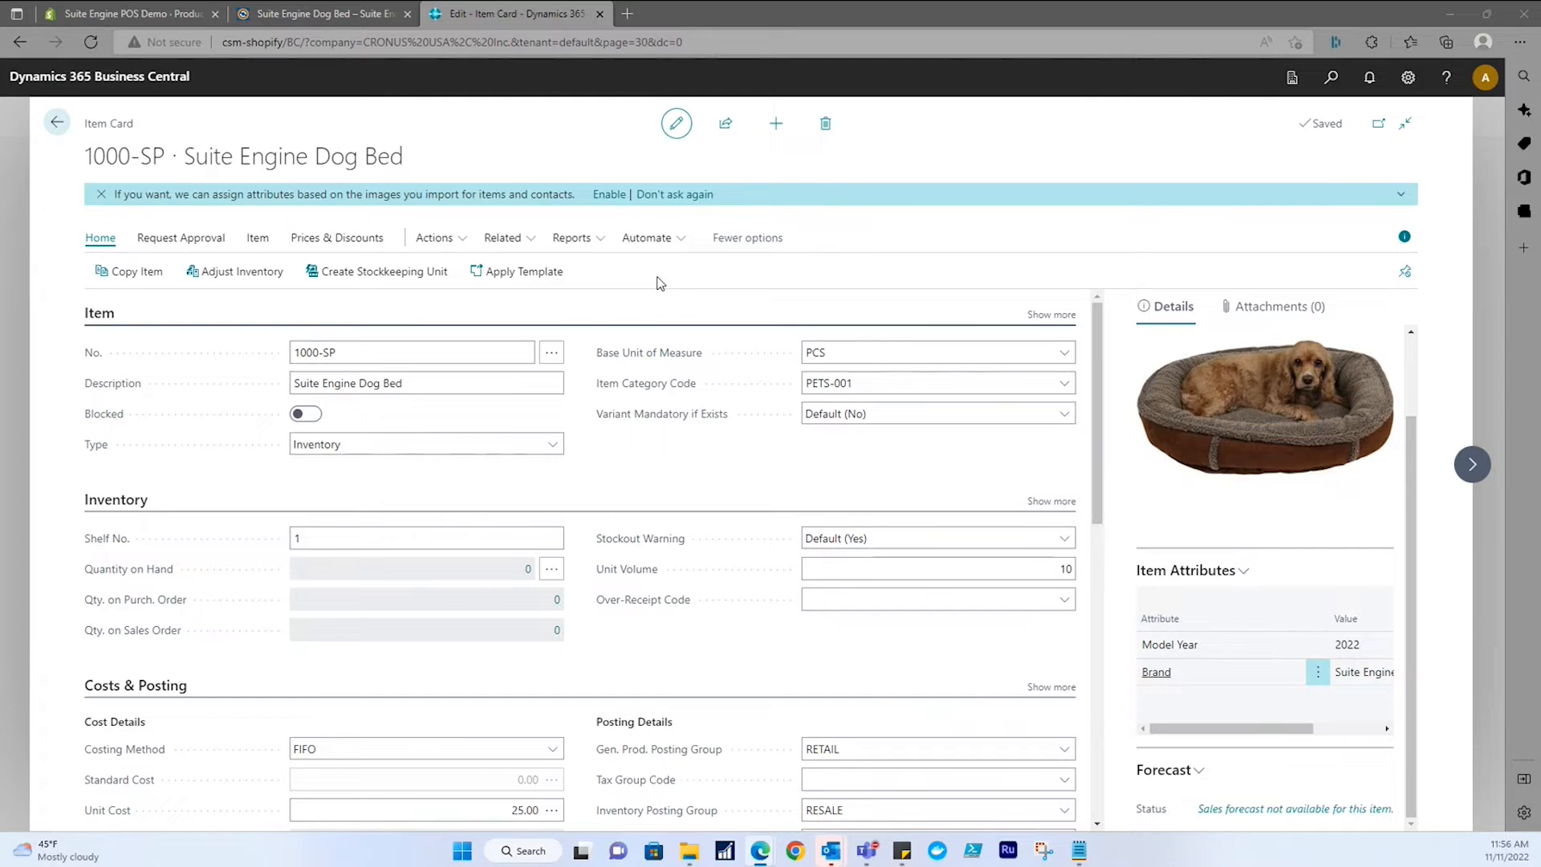
pyautogui.click(464, 241)
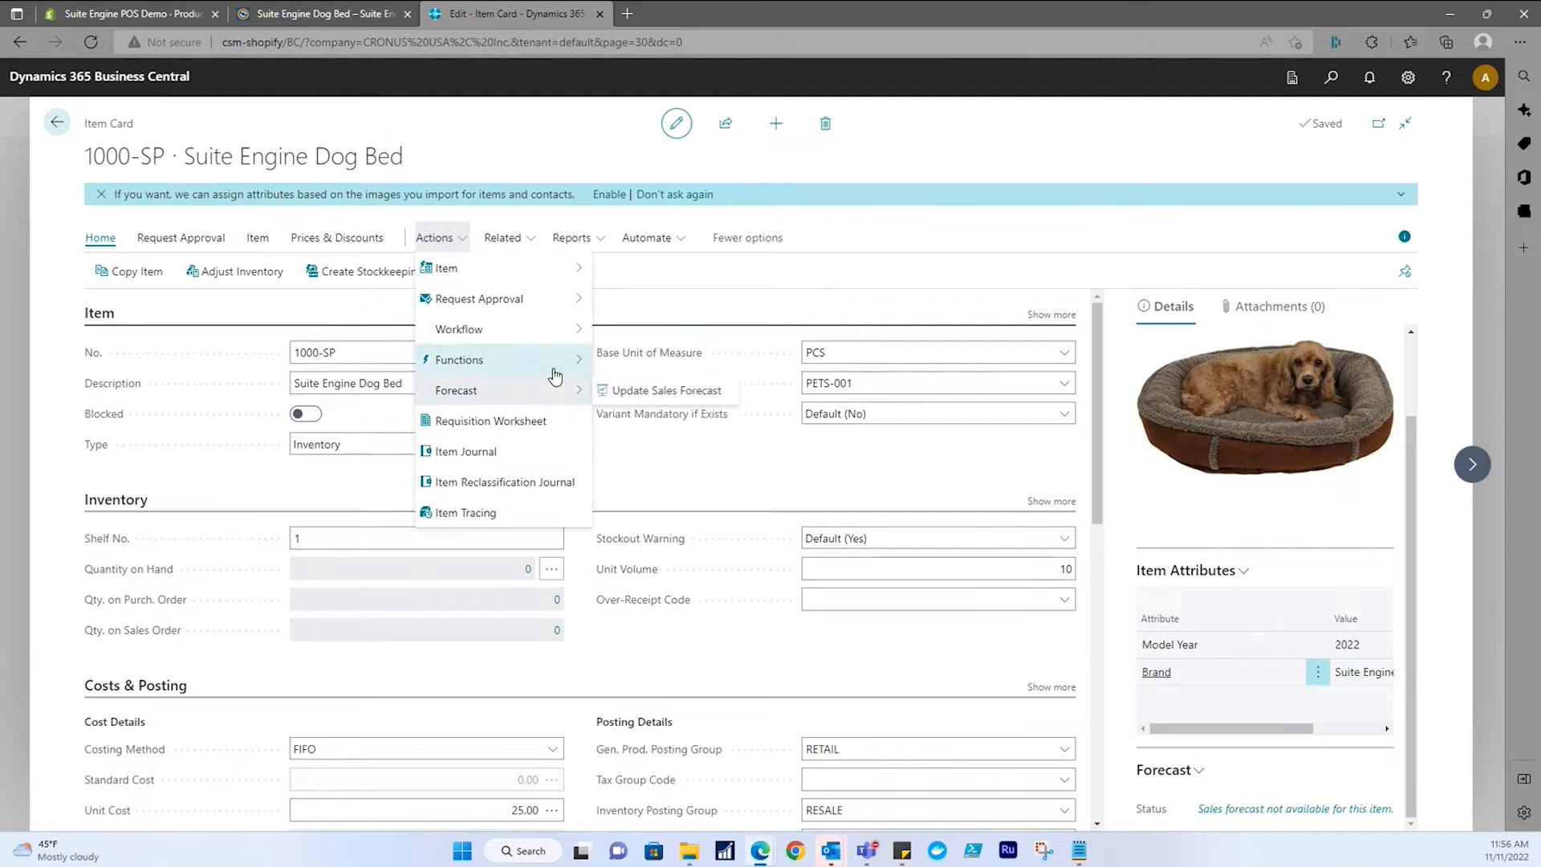
pyautogui.moveTo(551, 358)
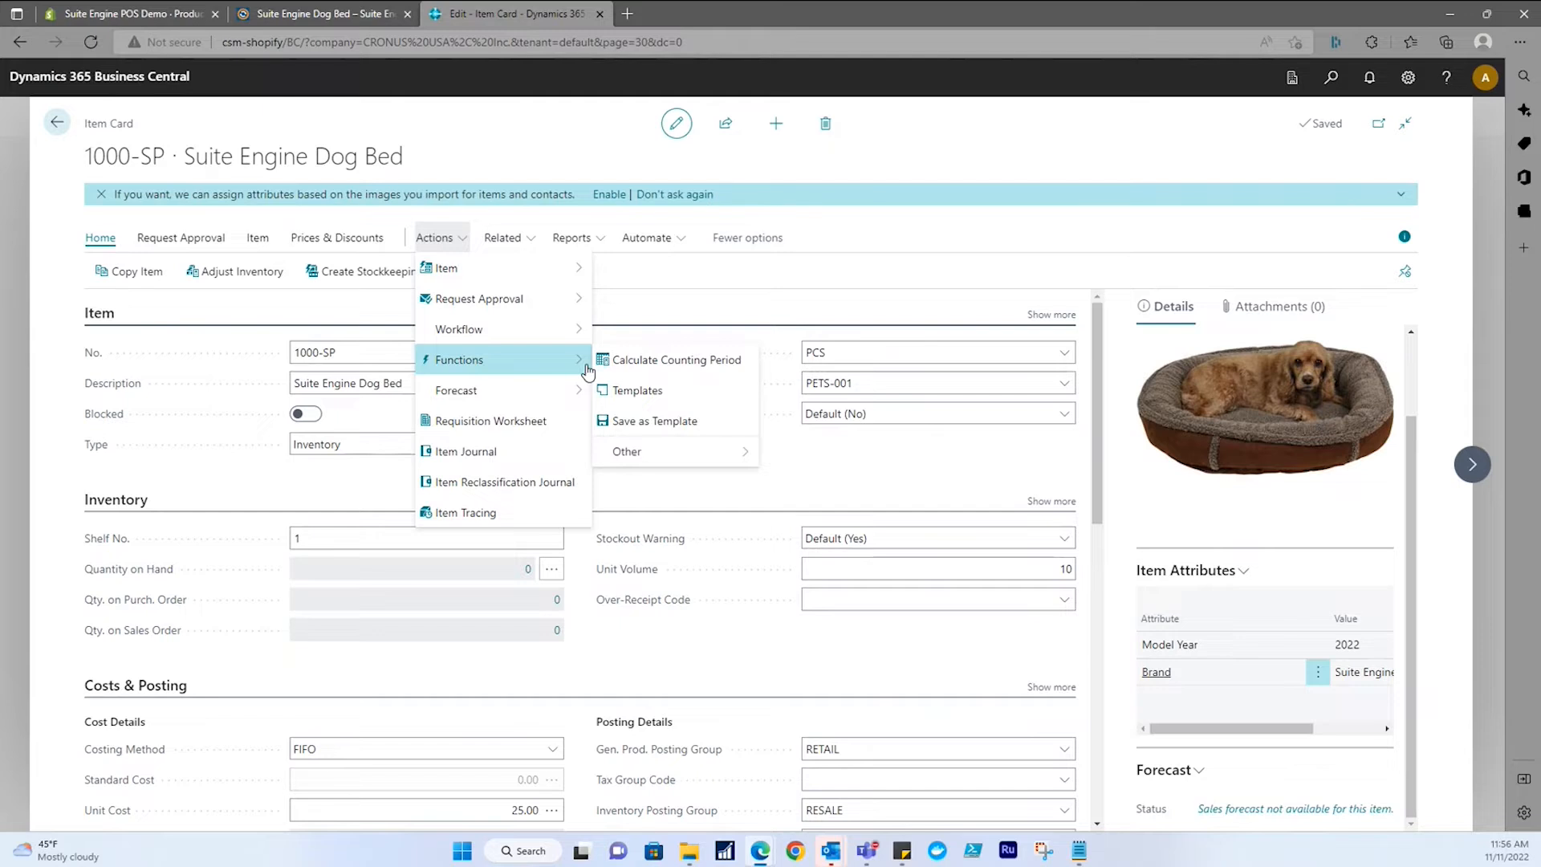
pyautogui.click(502, 238)
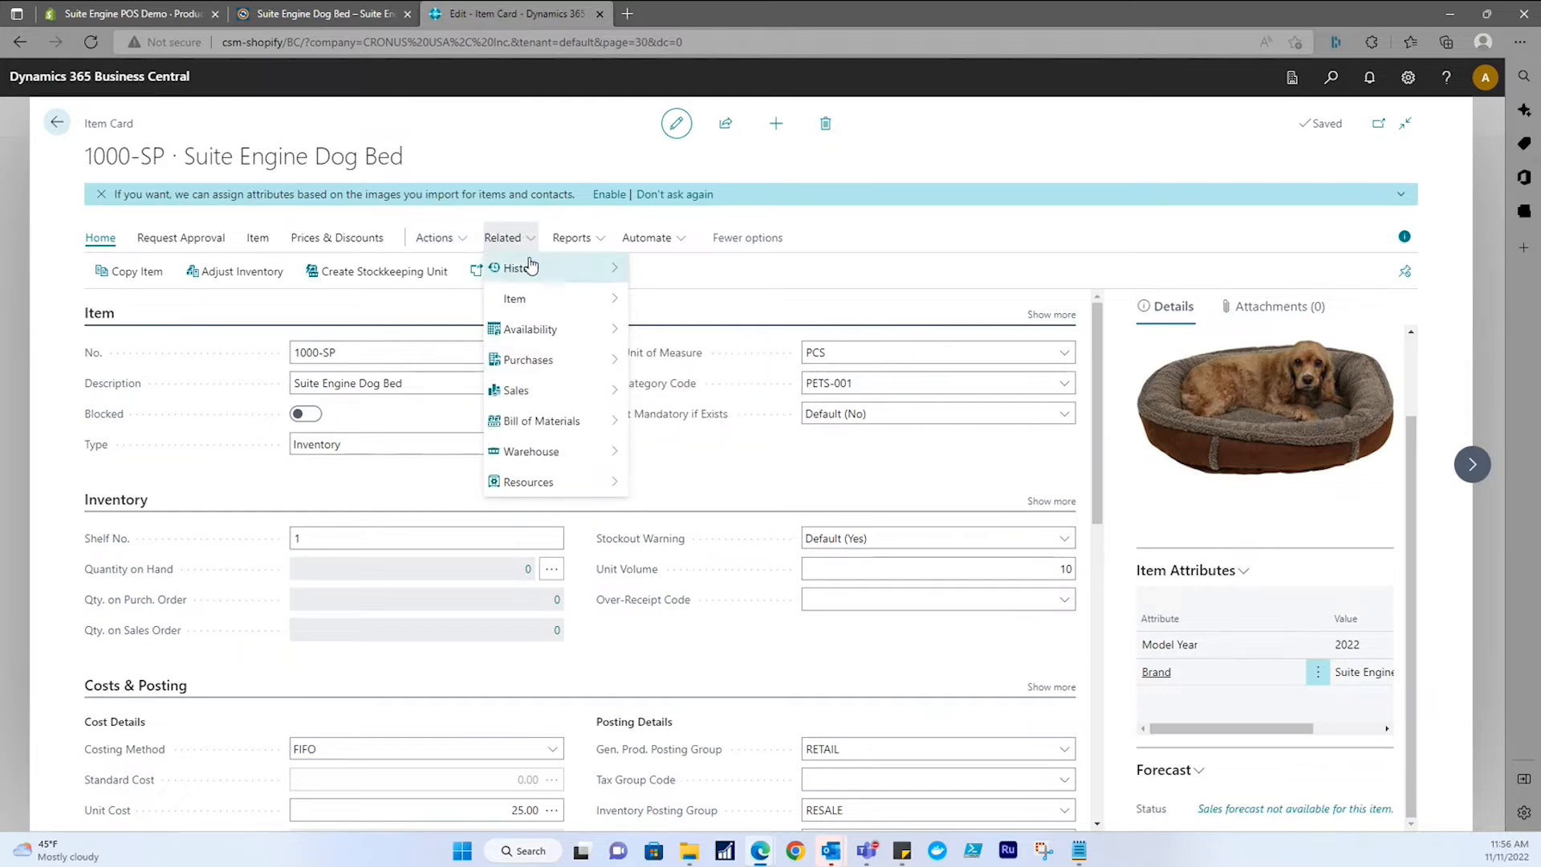
pyautogui.moveTo(539, 302)
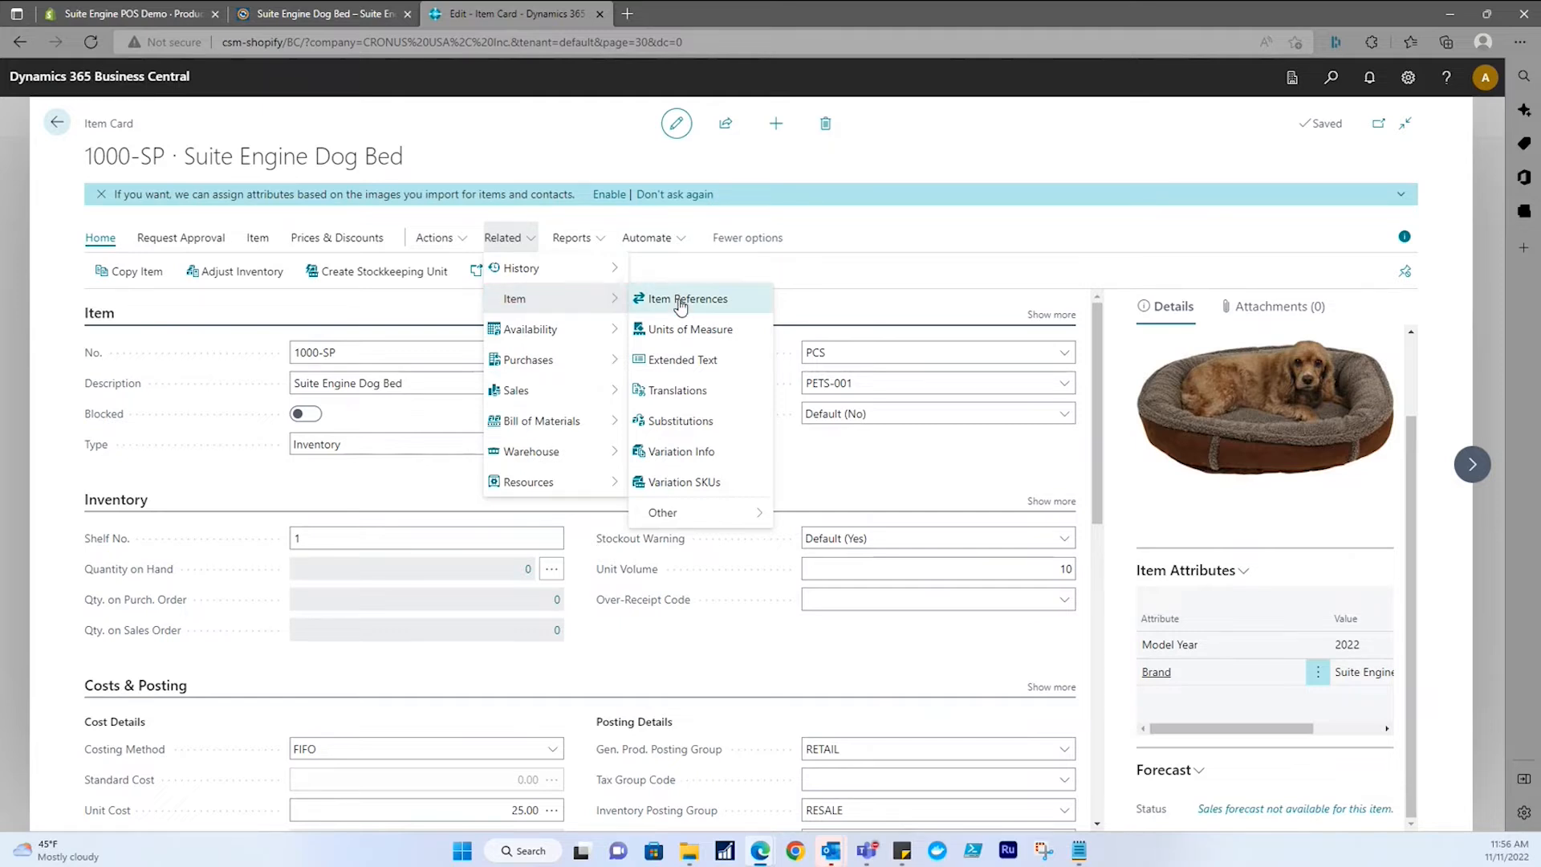
pyautogui.click(686, 451)
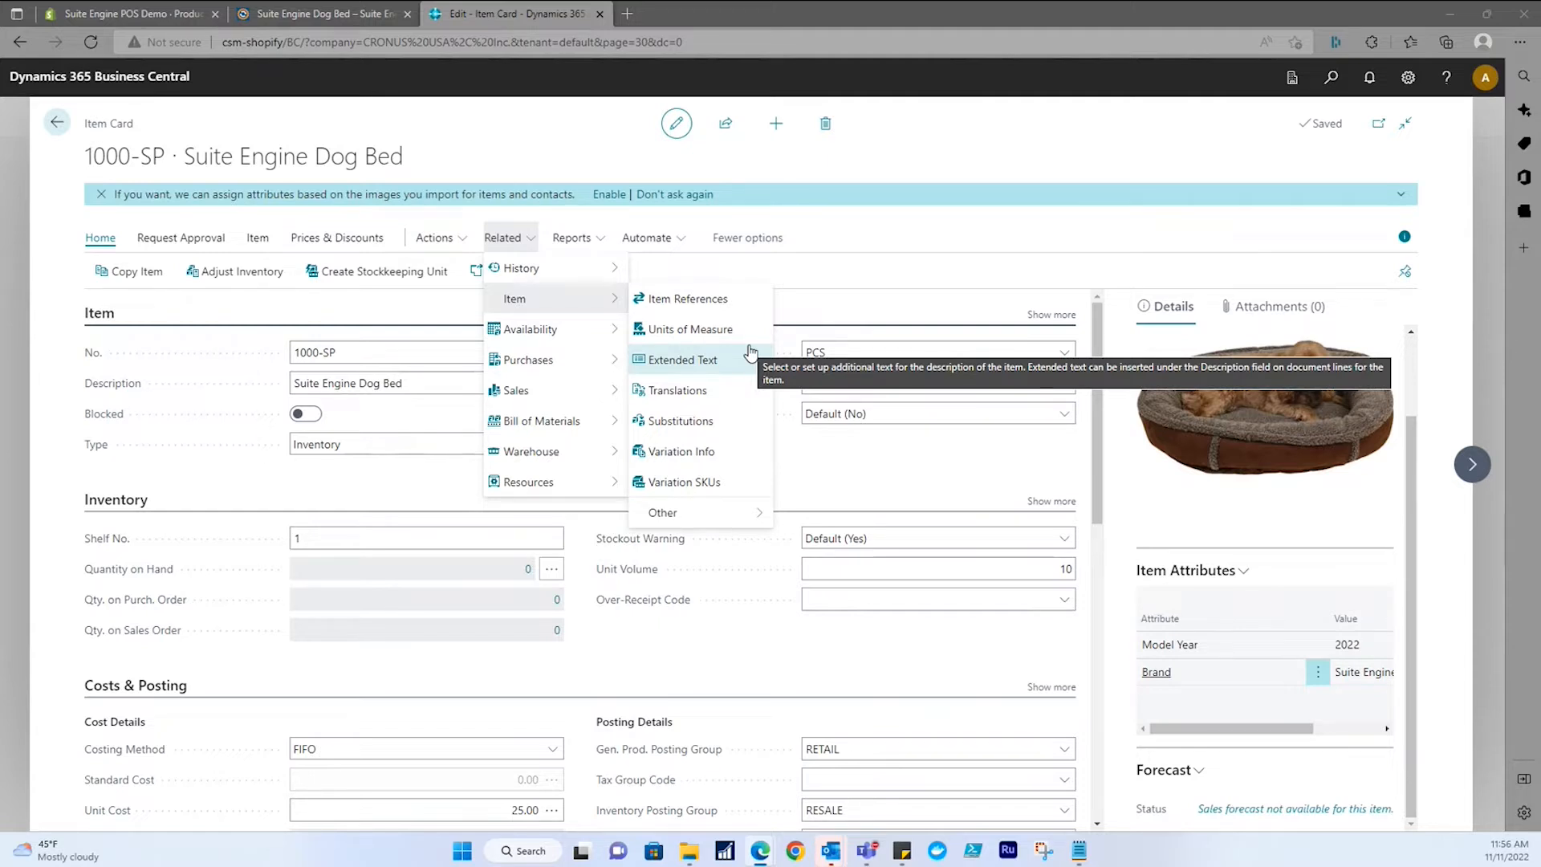
# Search for "variation", open Variations Setup to review the default brand and common item attribute settings, and return to the item card.
pyautogui.click(1331, 77)
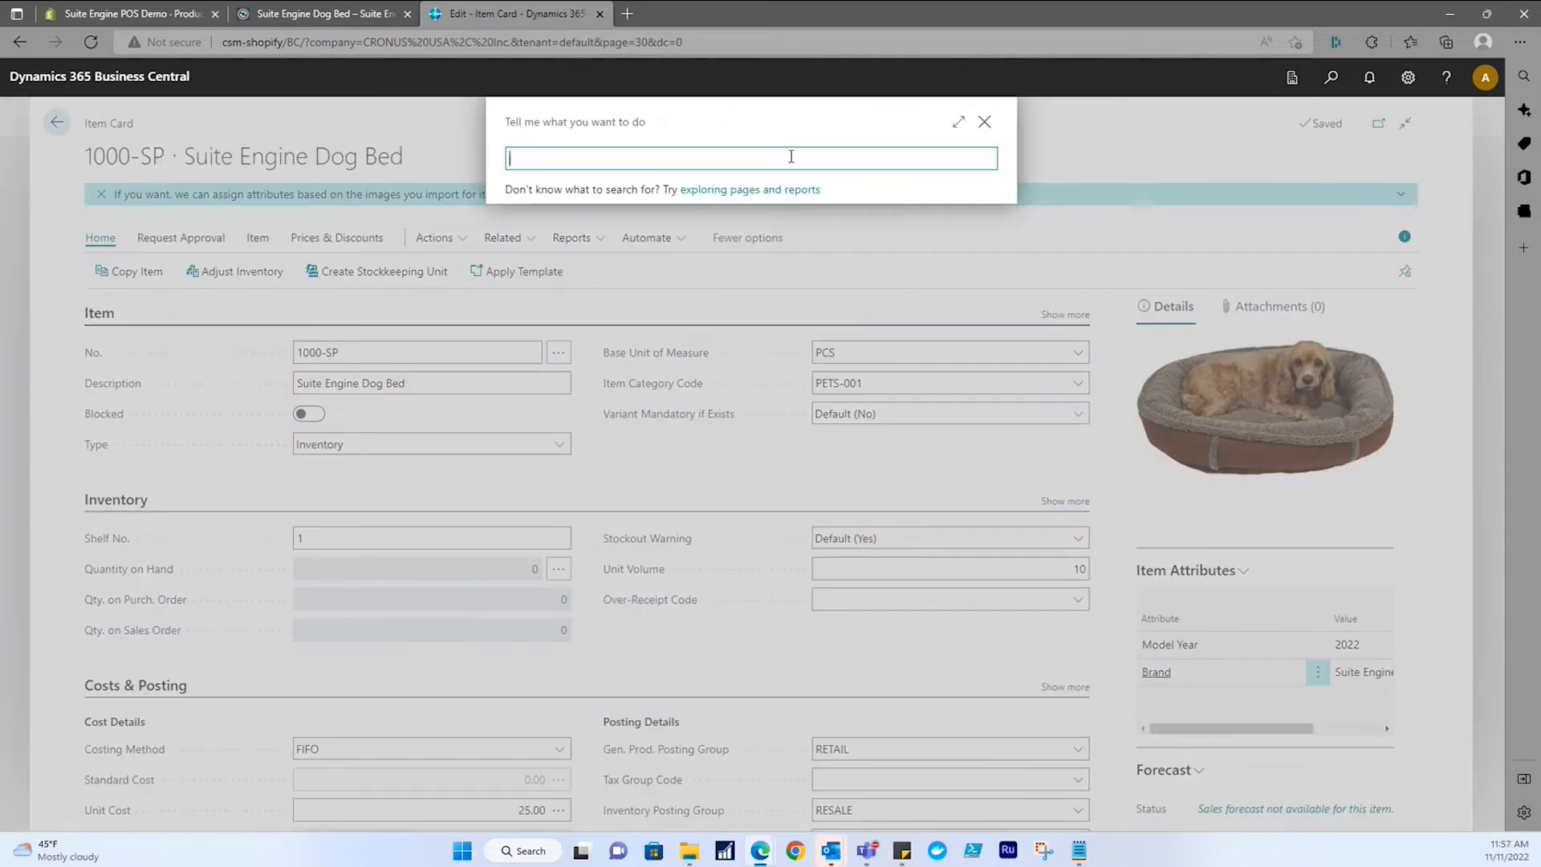
pyautogui.write('variation')
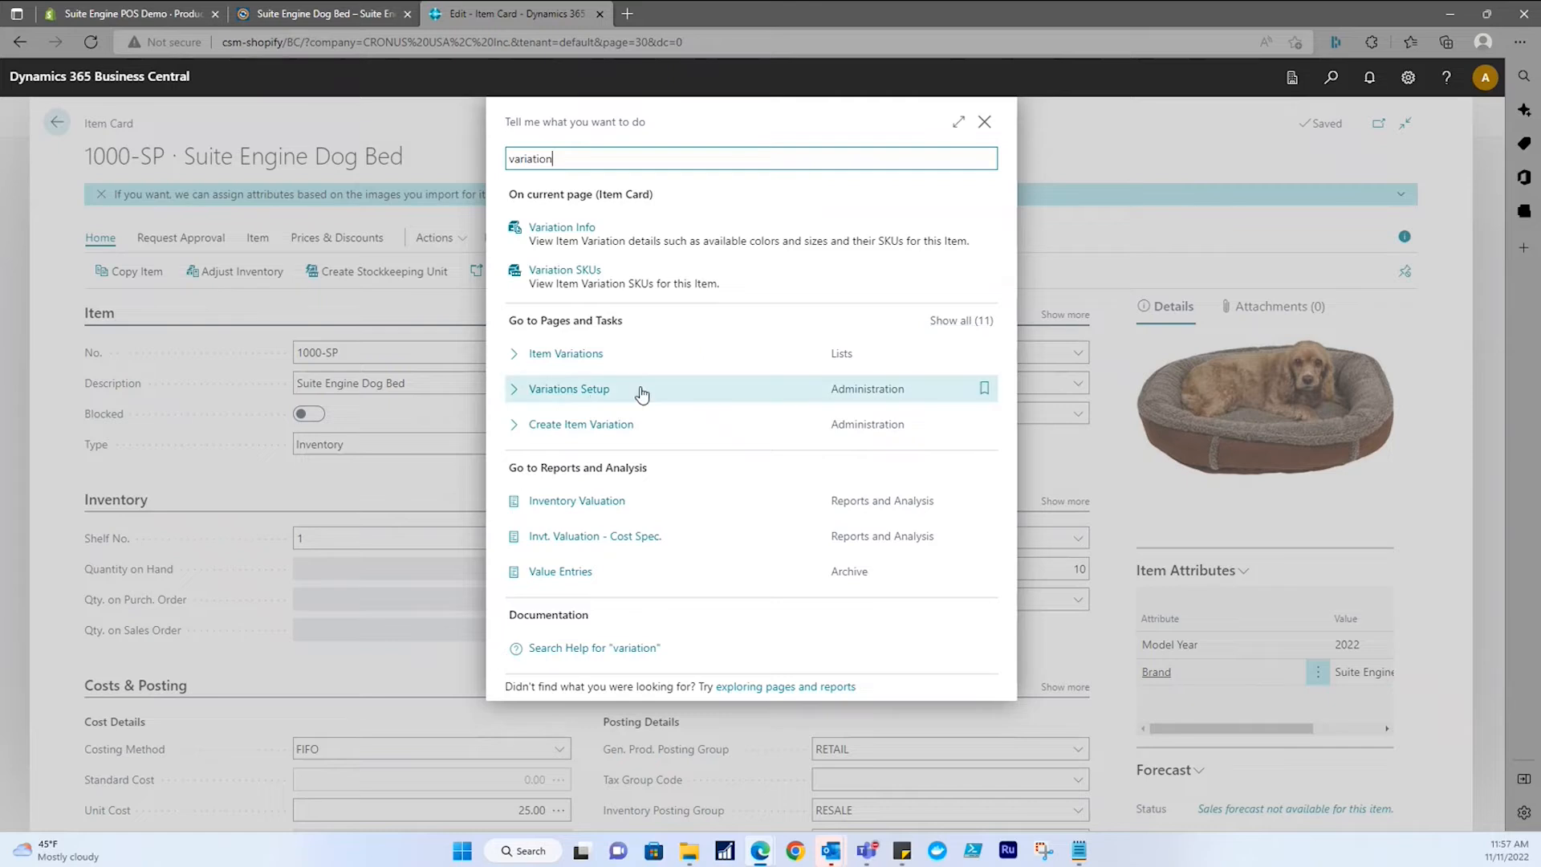
pyautogui.click(597, 390)
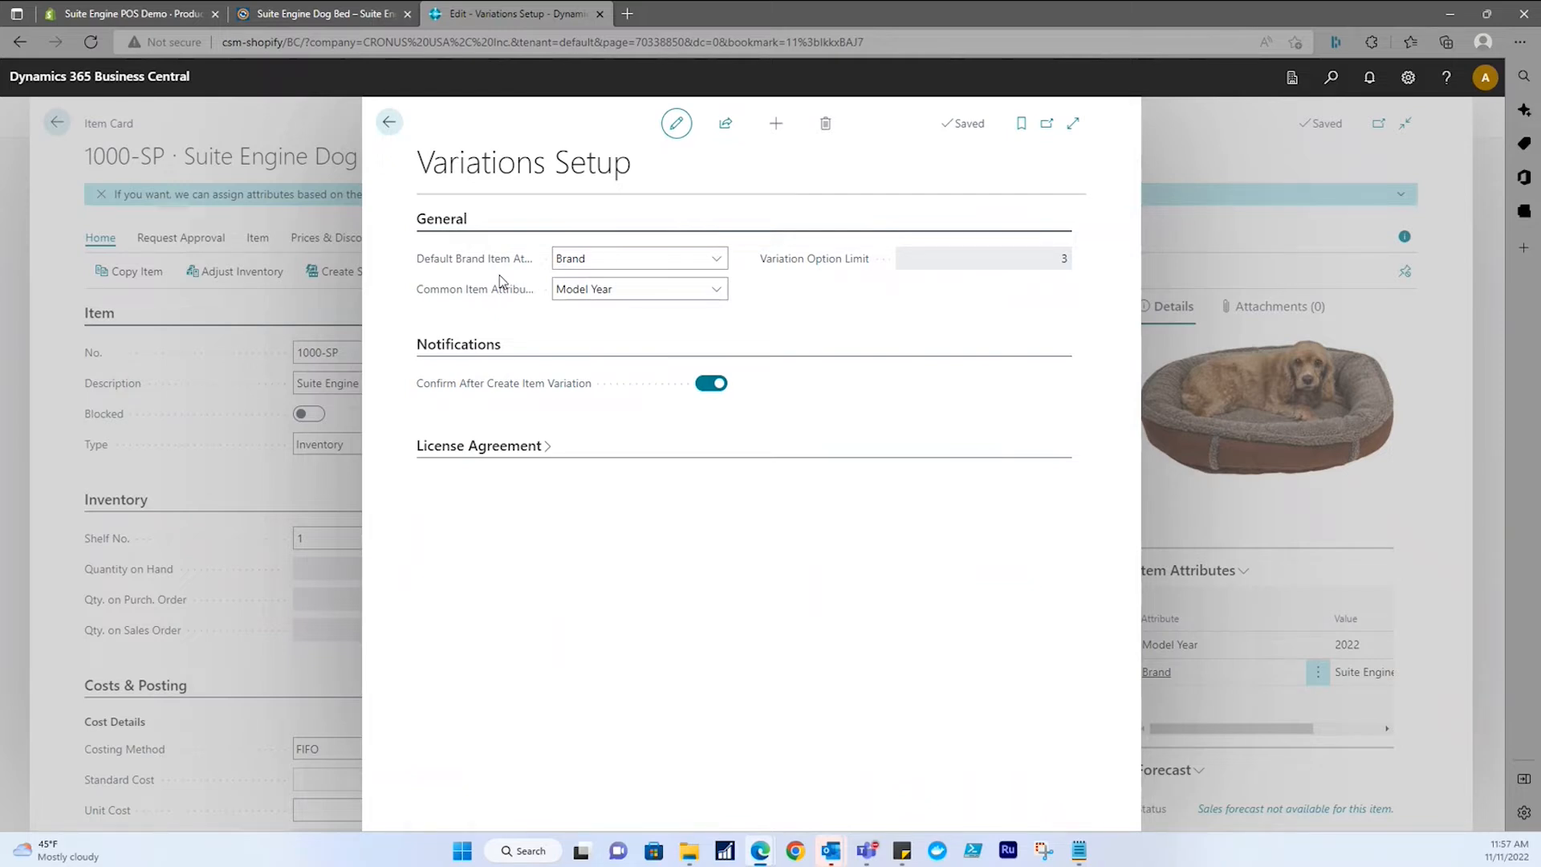
pyautogui.moveTo(500, 267)
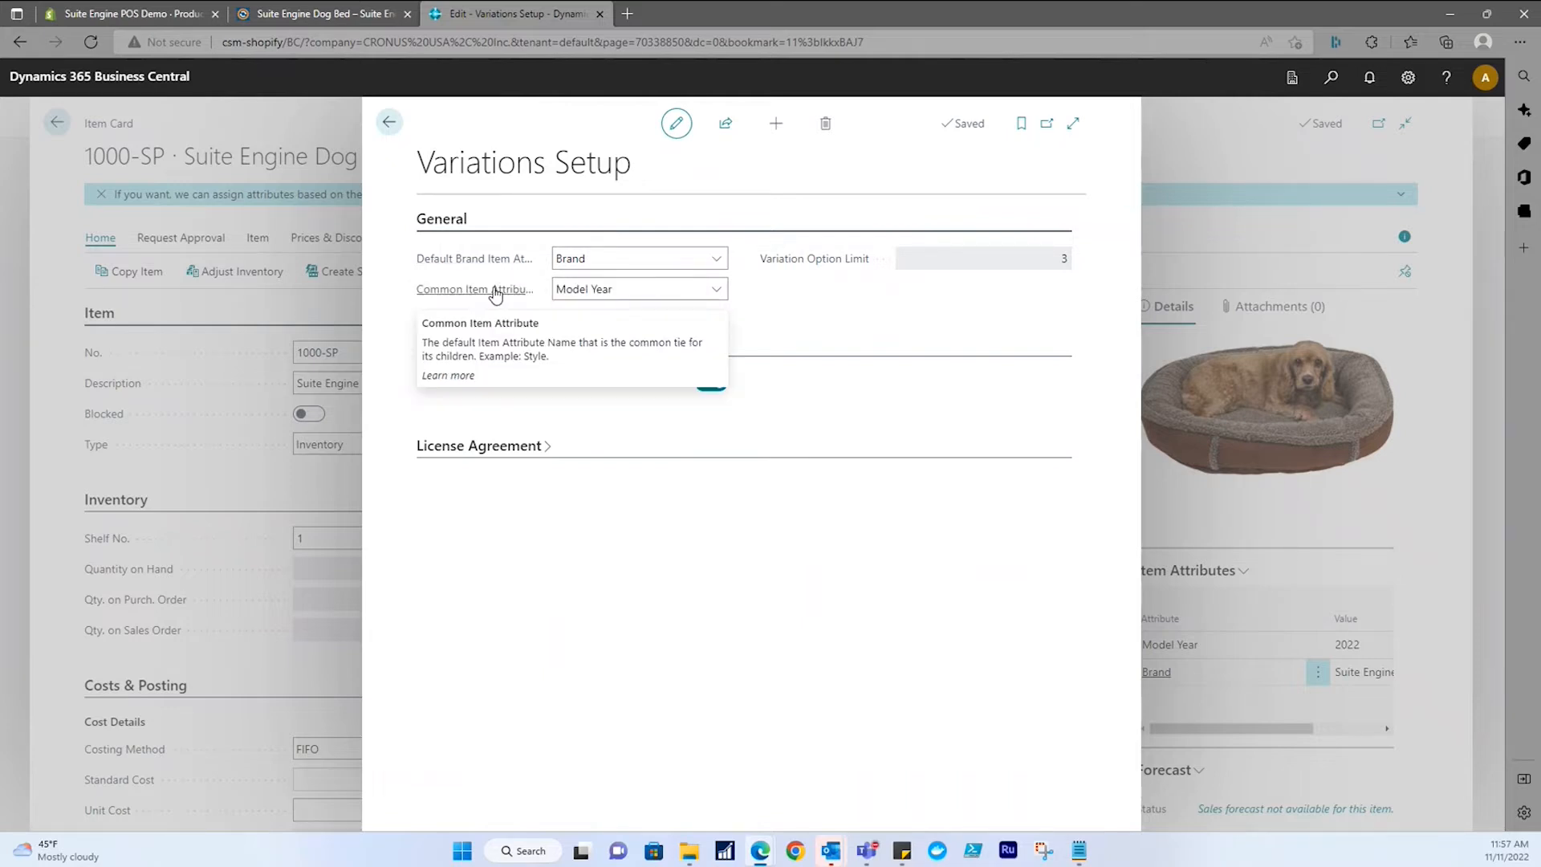
pyautogui.click(715, 260)
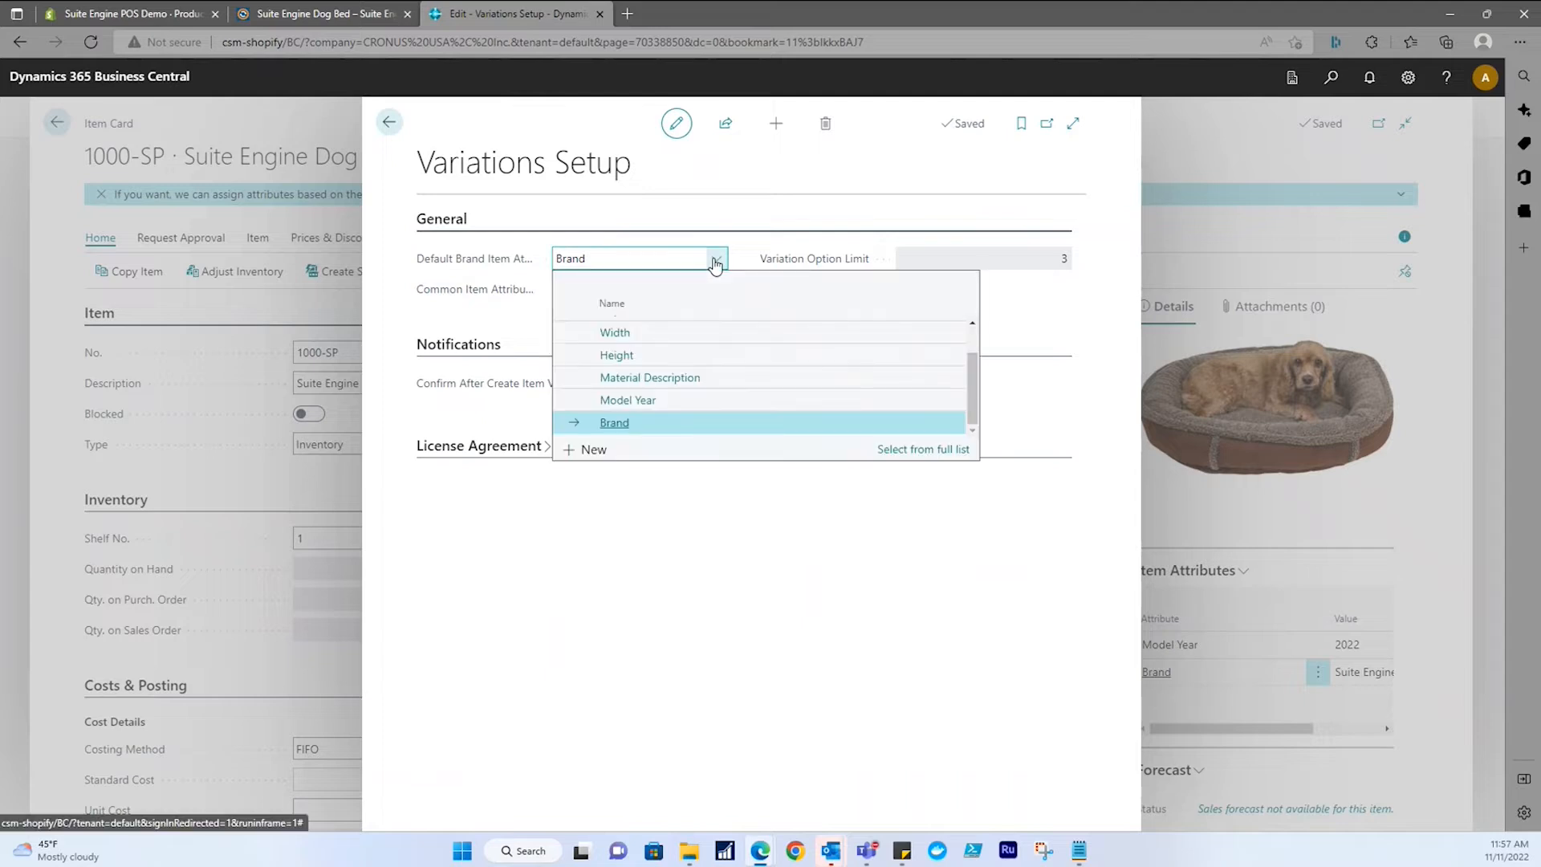
pyautogui.click(715, 262)
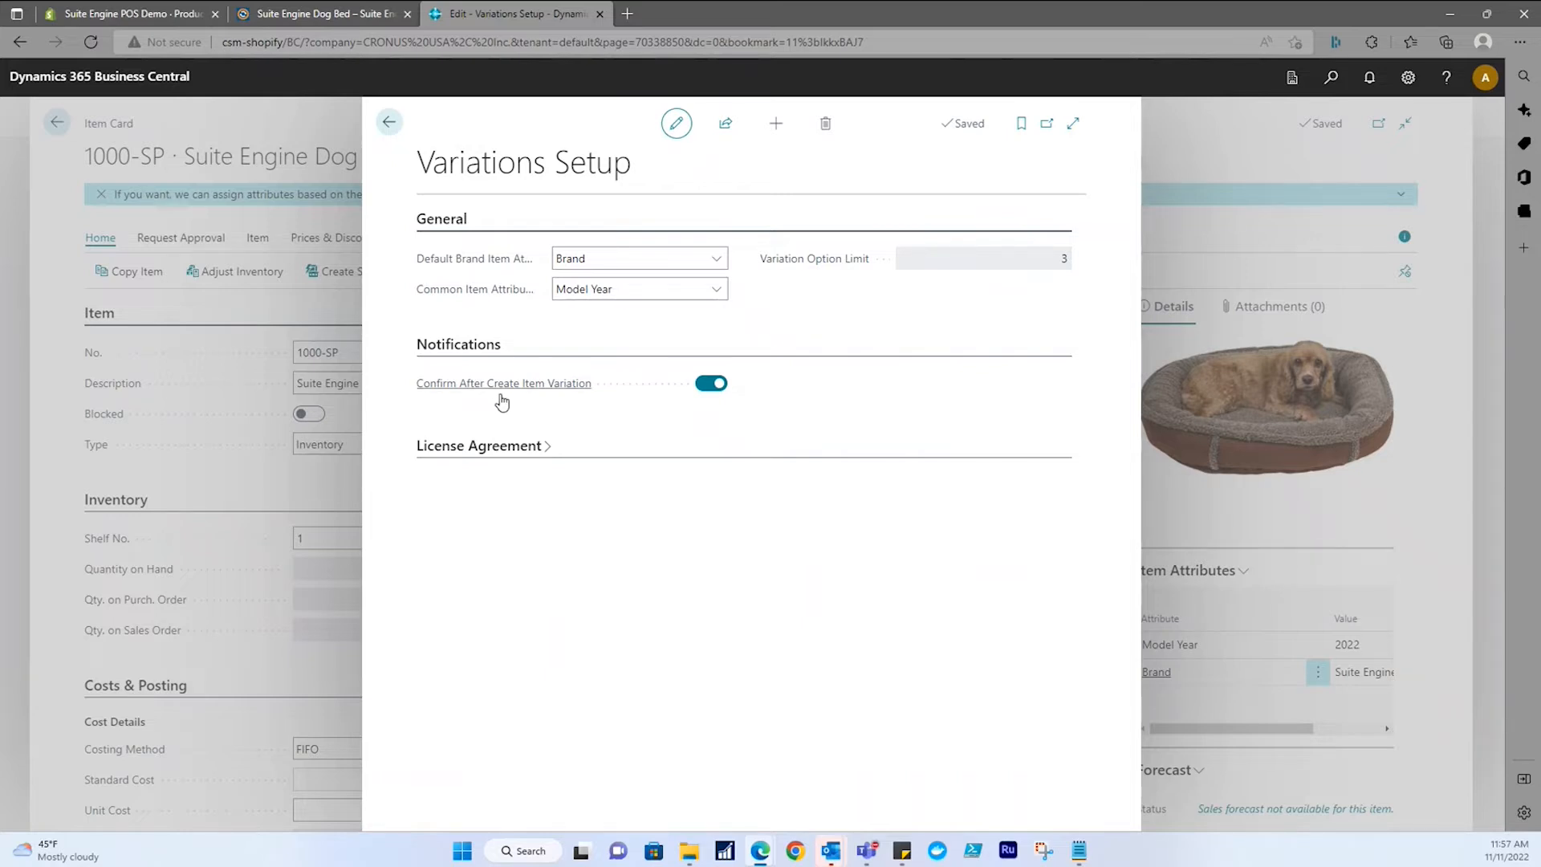
pyautogui.moveTo(504, 392)
pyautogui.click(389, 124)
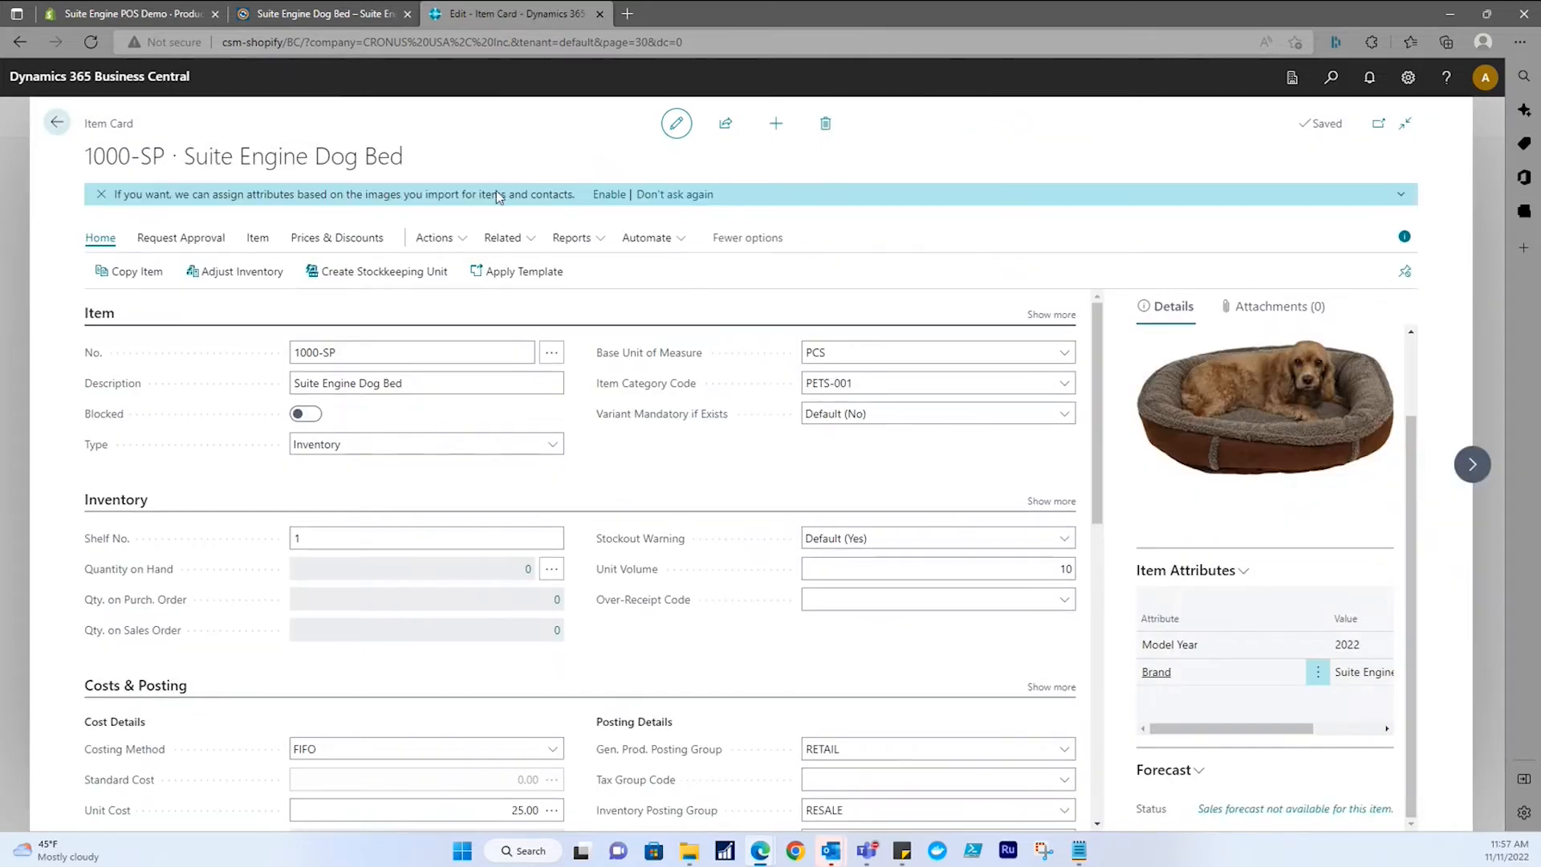
# Open the dog bed's Variation Info and examine its brand attribute and the SKU Explode Method choices.
pyautogui.click(503, 237)
pyautogui.moveTo(522, 299)
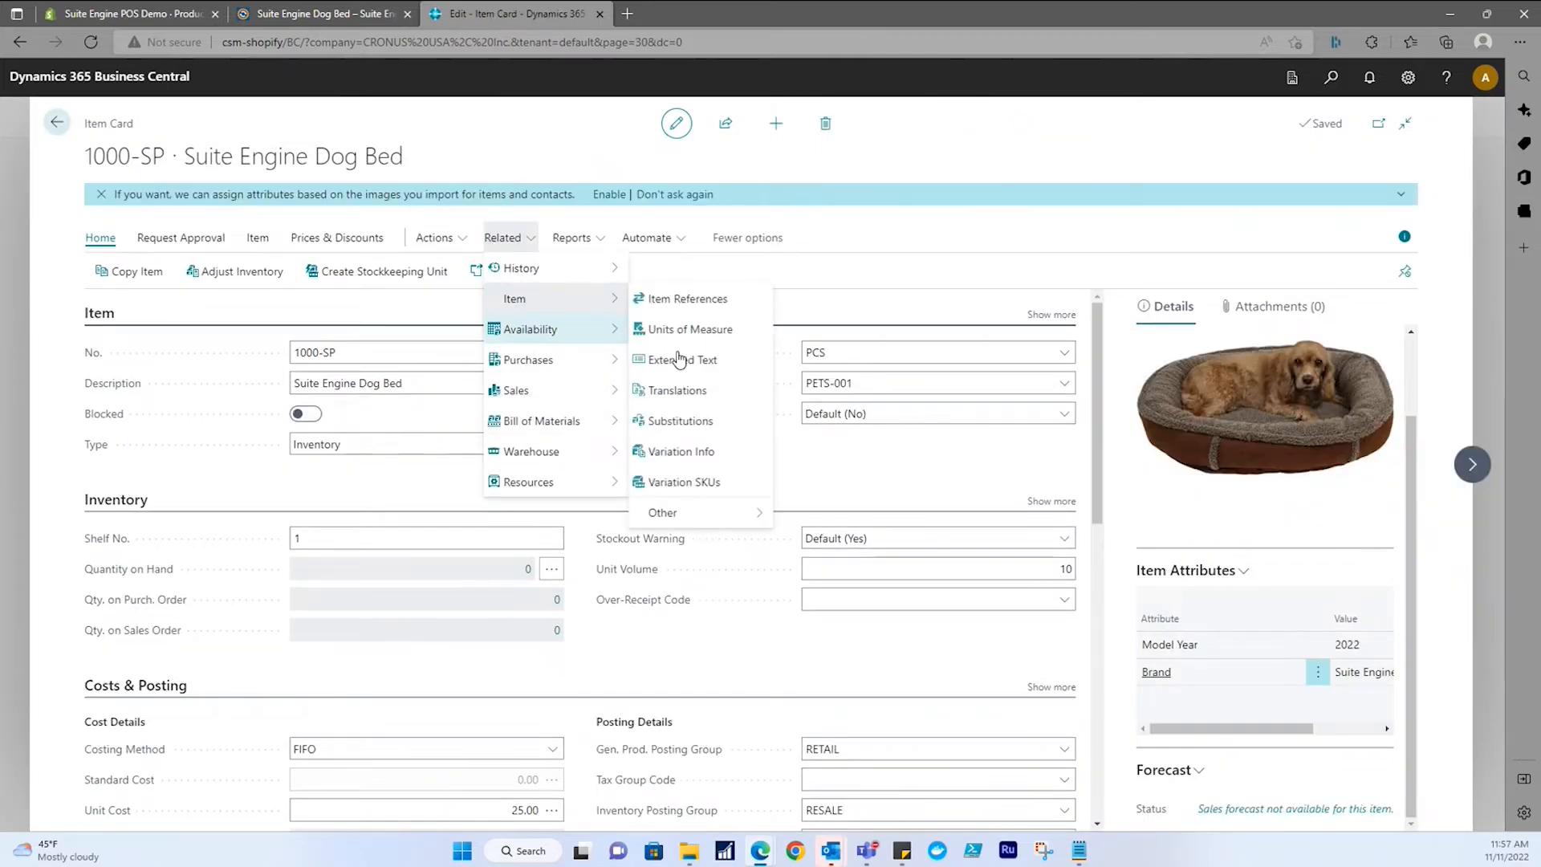
pyautogui.click(682, 451)
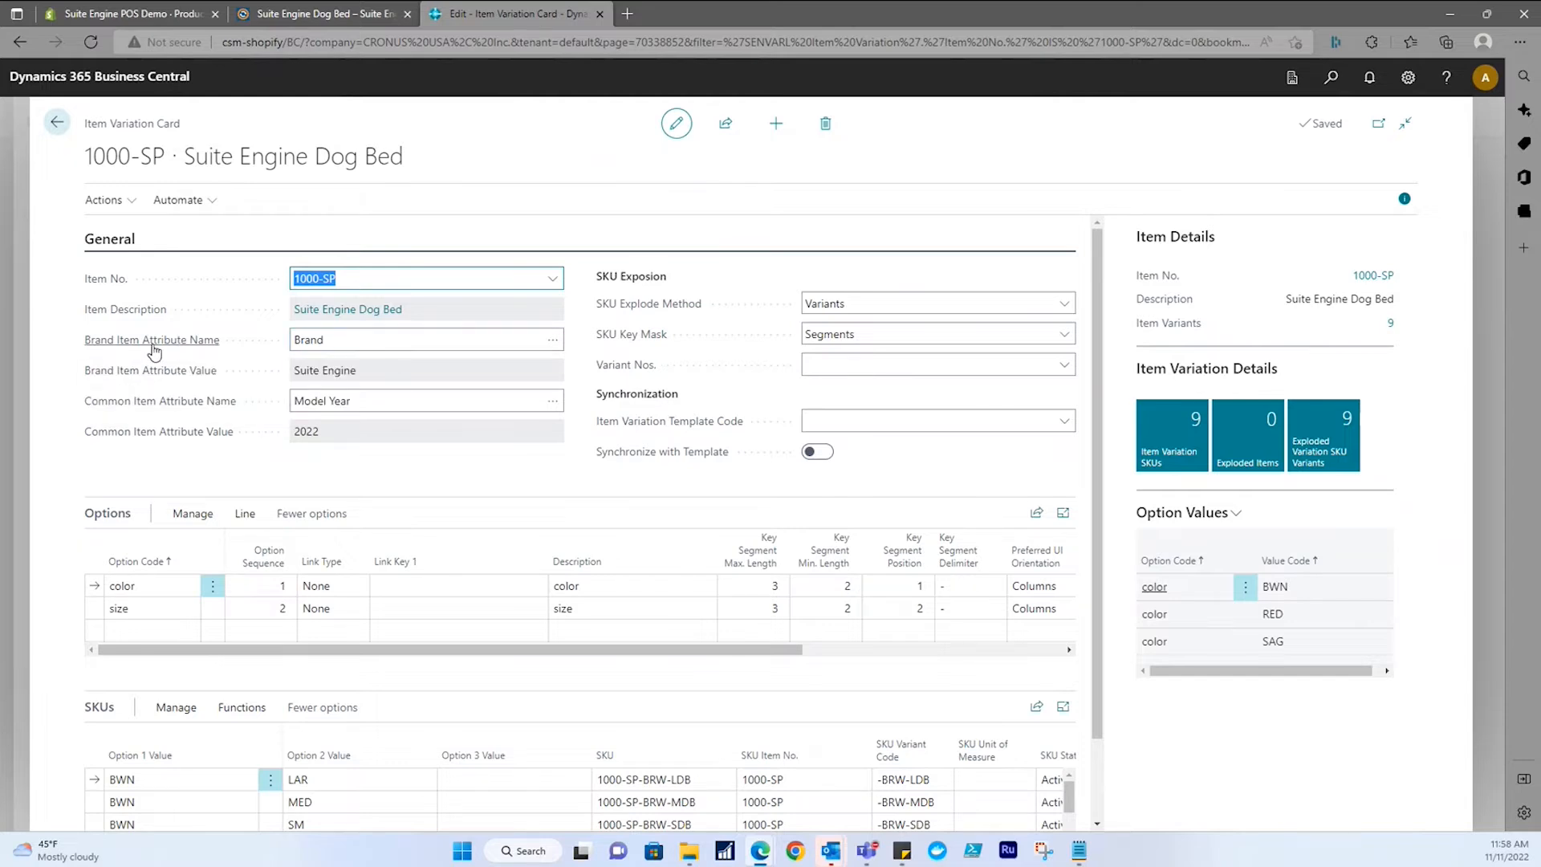
pyautogui.moveTo(149, 351)
pyautogui.moveTo(681, 313)
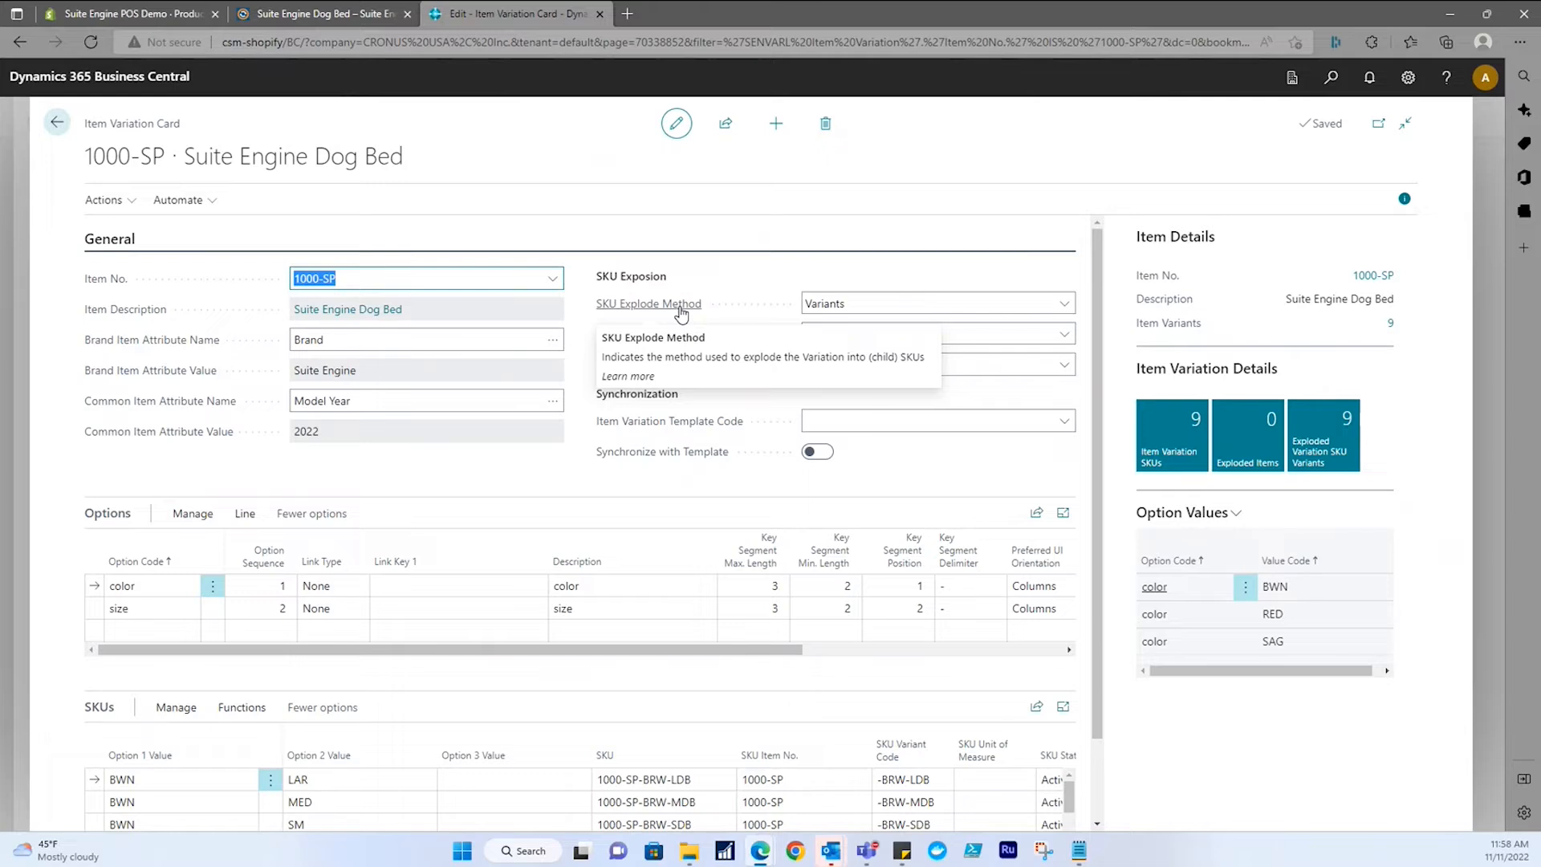
pyautogui.click(1062, 305)
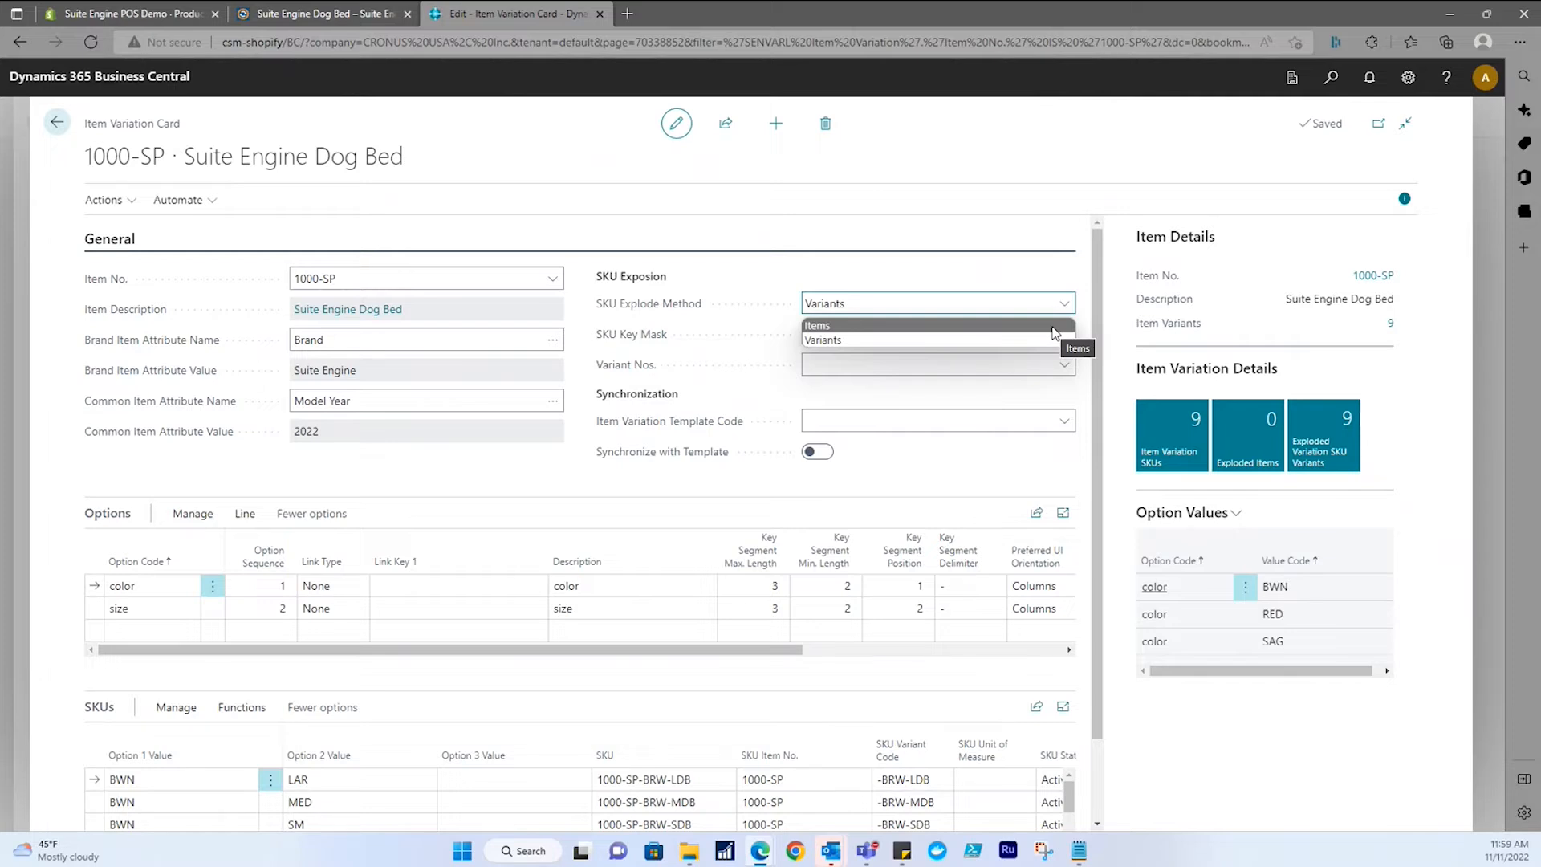
pyautogui.click(1002, 480)
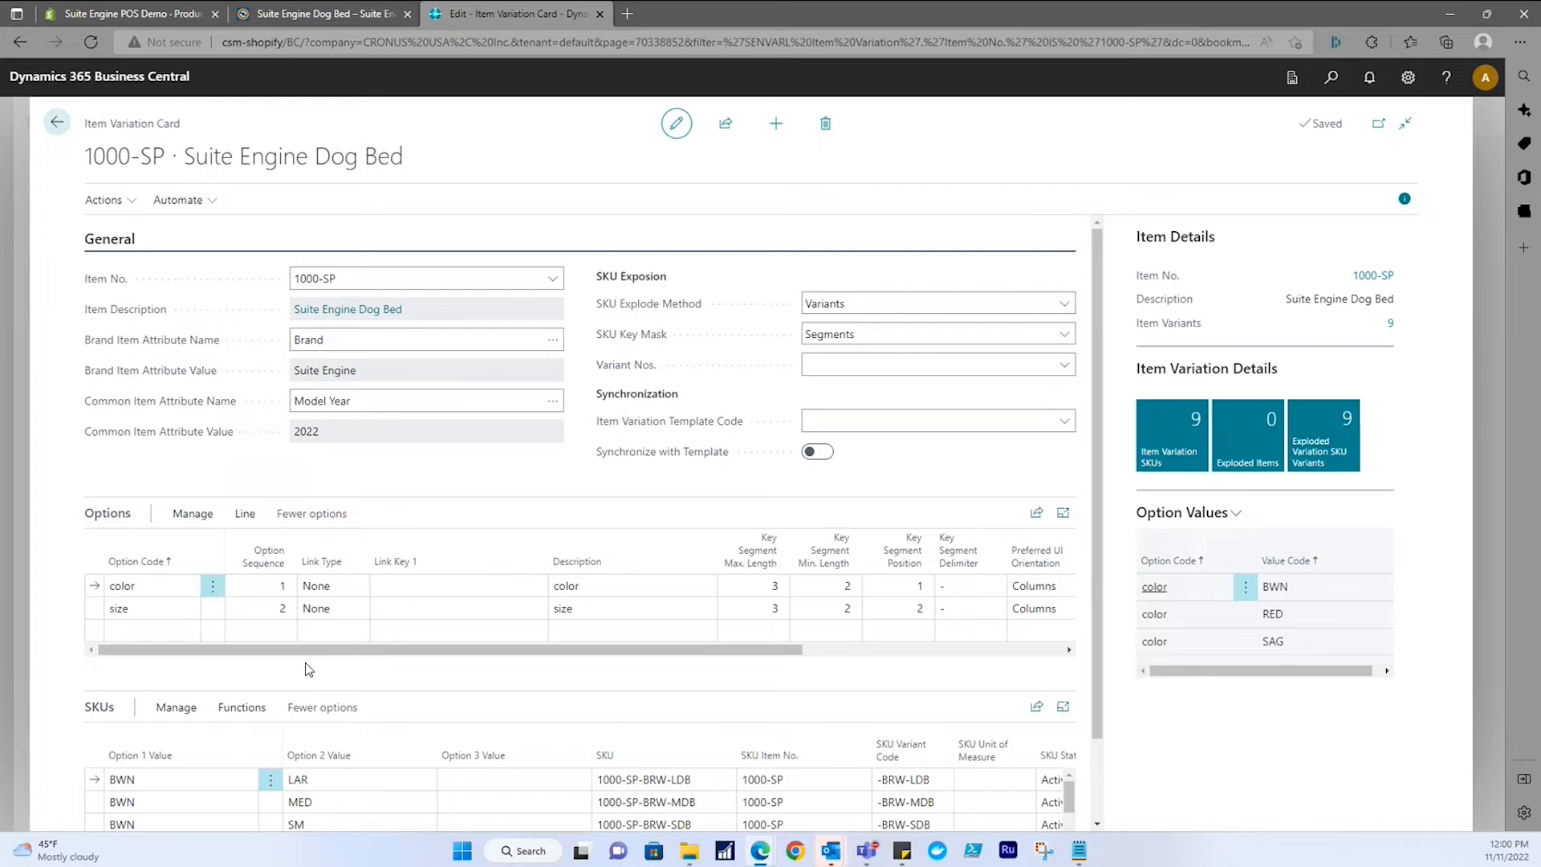
# Examine the color option's Link Type choices, Link Key 1 field and key segment columns.
pyautogui.click(336, 587)
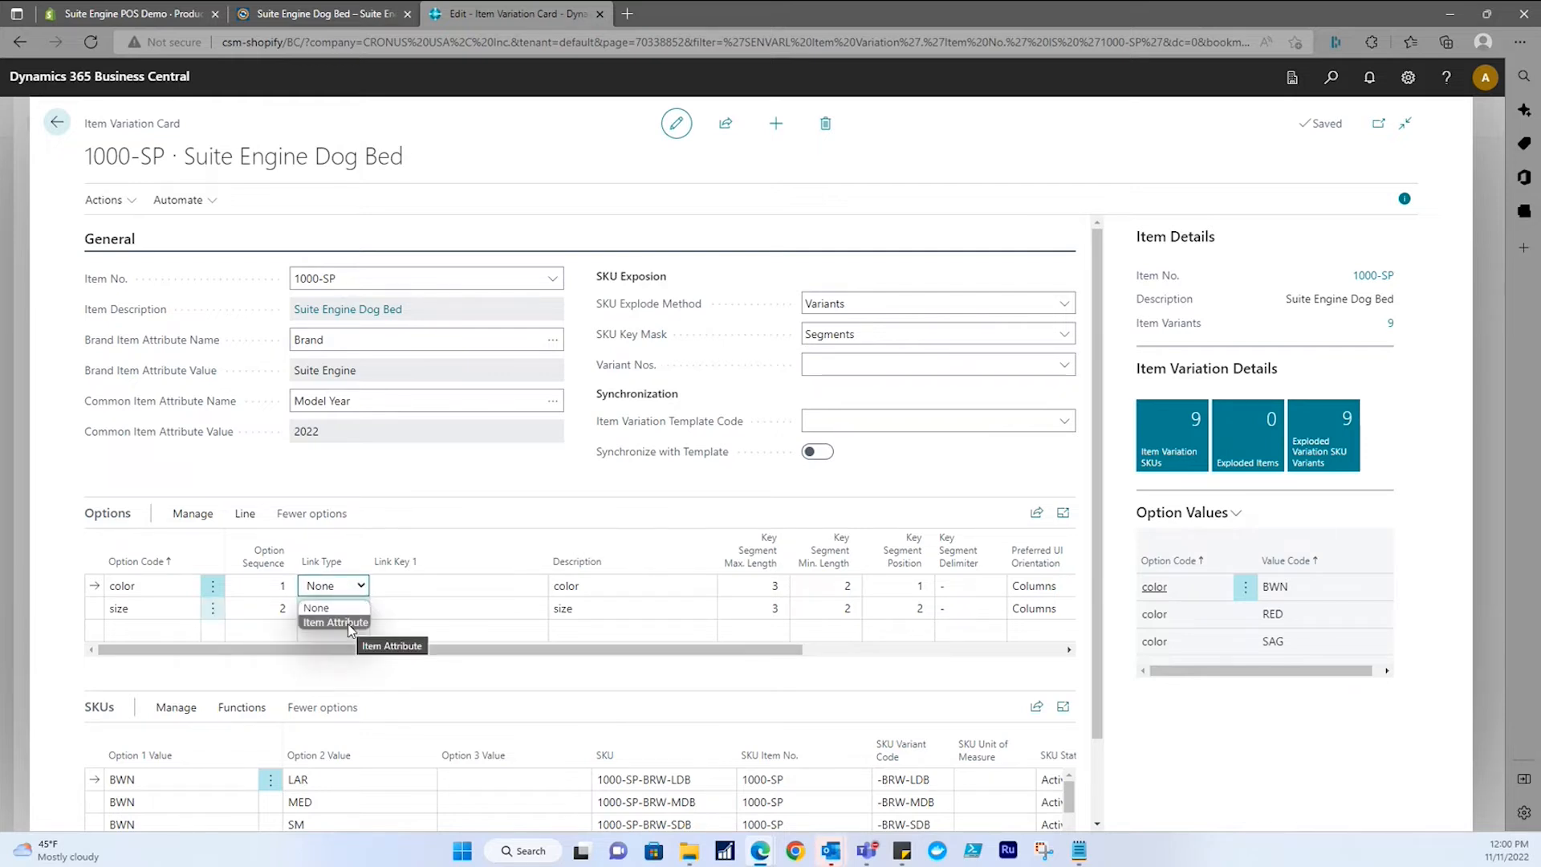
pyautogui.click(488, 586)
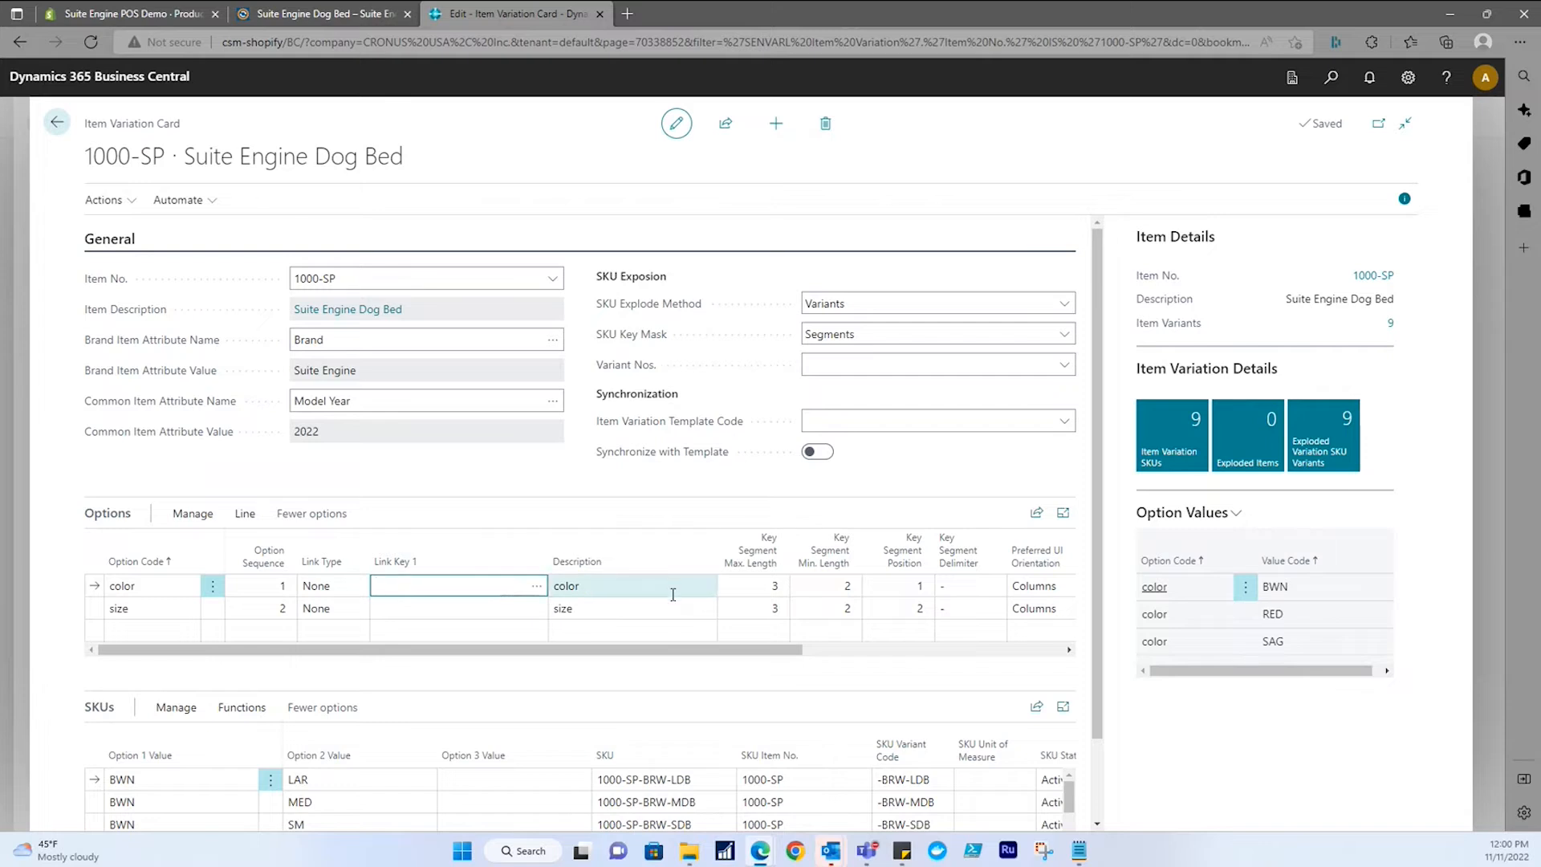
pyautogui.moveTo(701, 661); pyautogui.dragTo(839, 662)
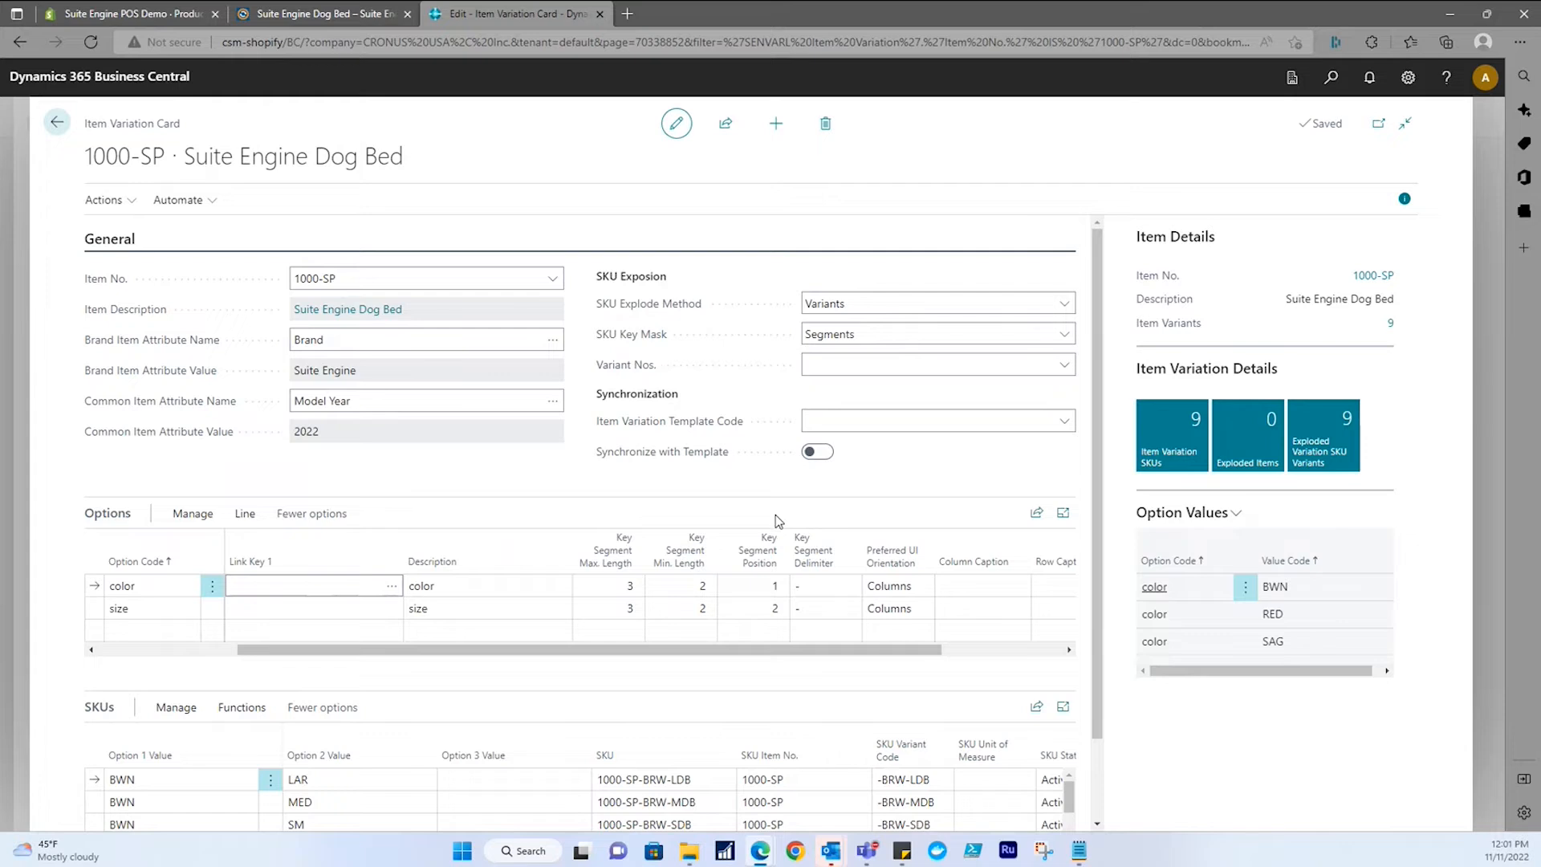
# Examine the remaining option columns for color and size, from the key segment settings through Preferred UI Orientation, captions and Option Type.
pyautogui.click(768, 588)
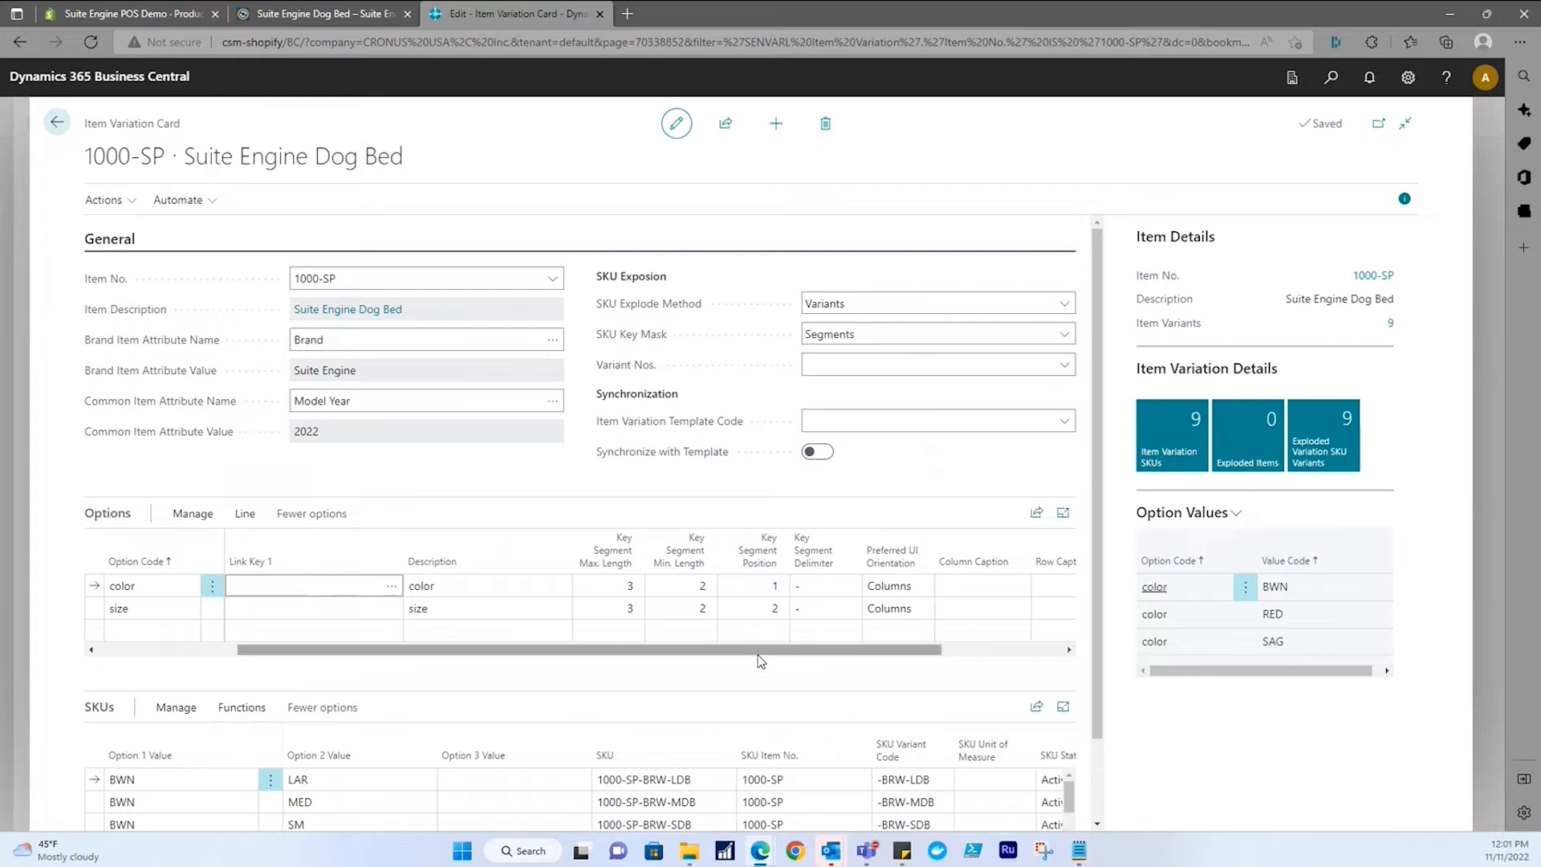
pyautogui.moveTo(768, 656); pyautogui.dragTo(845, 664)
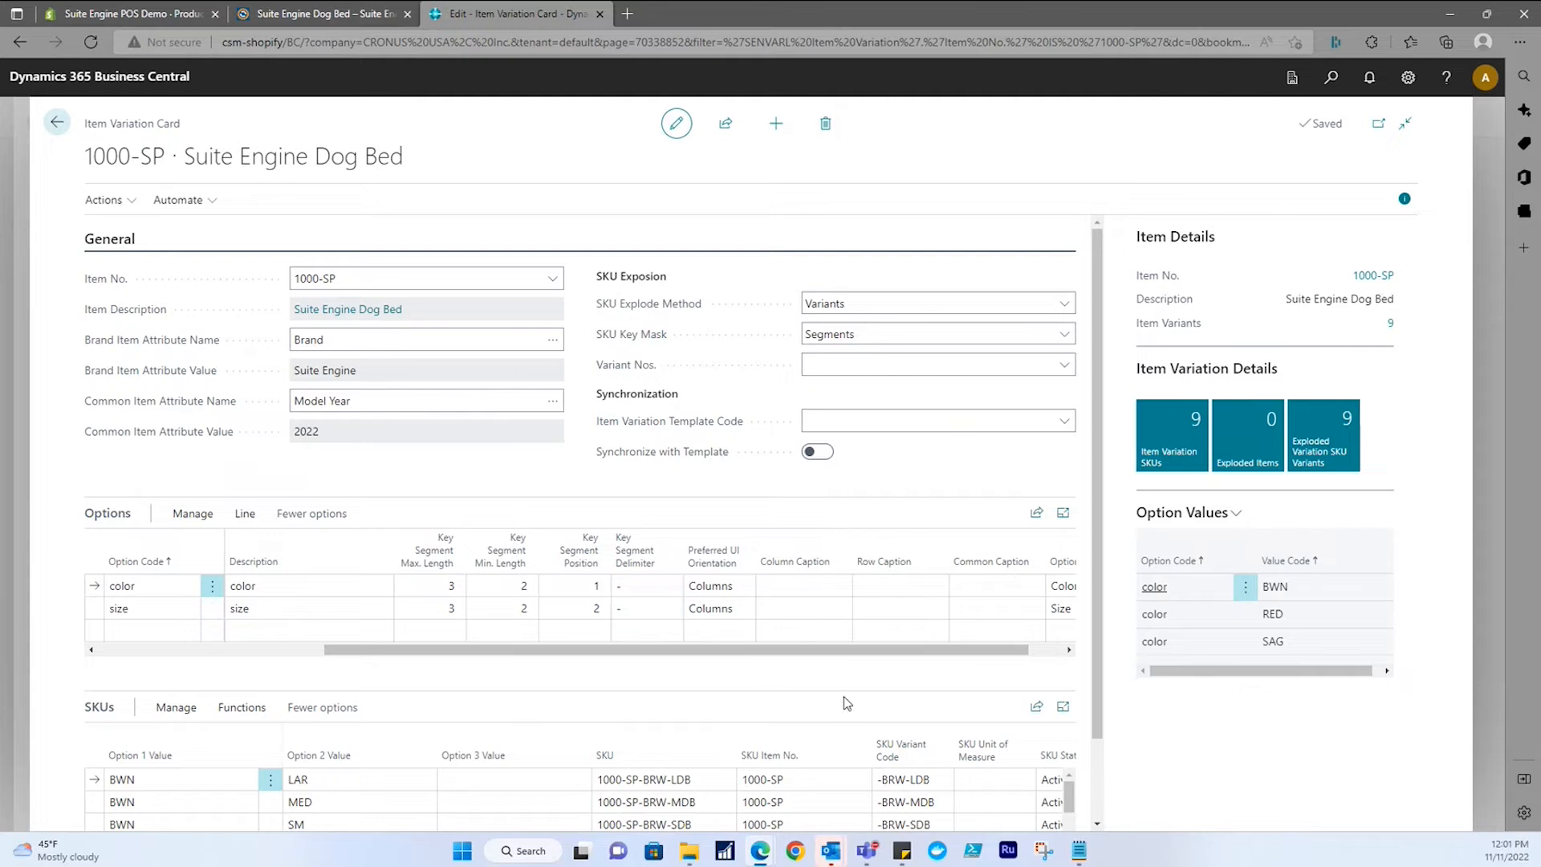
pyautogui.moveTo(851, 652); pyautogui.dragTo(951, 664)
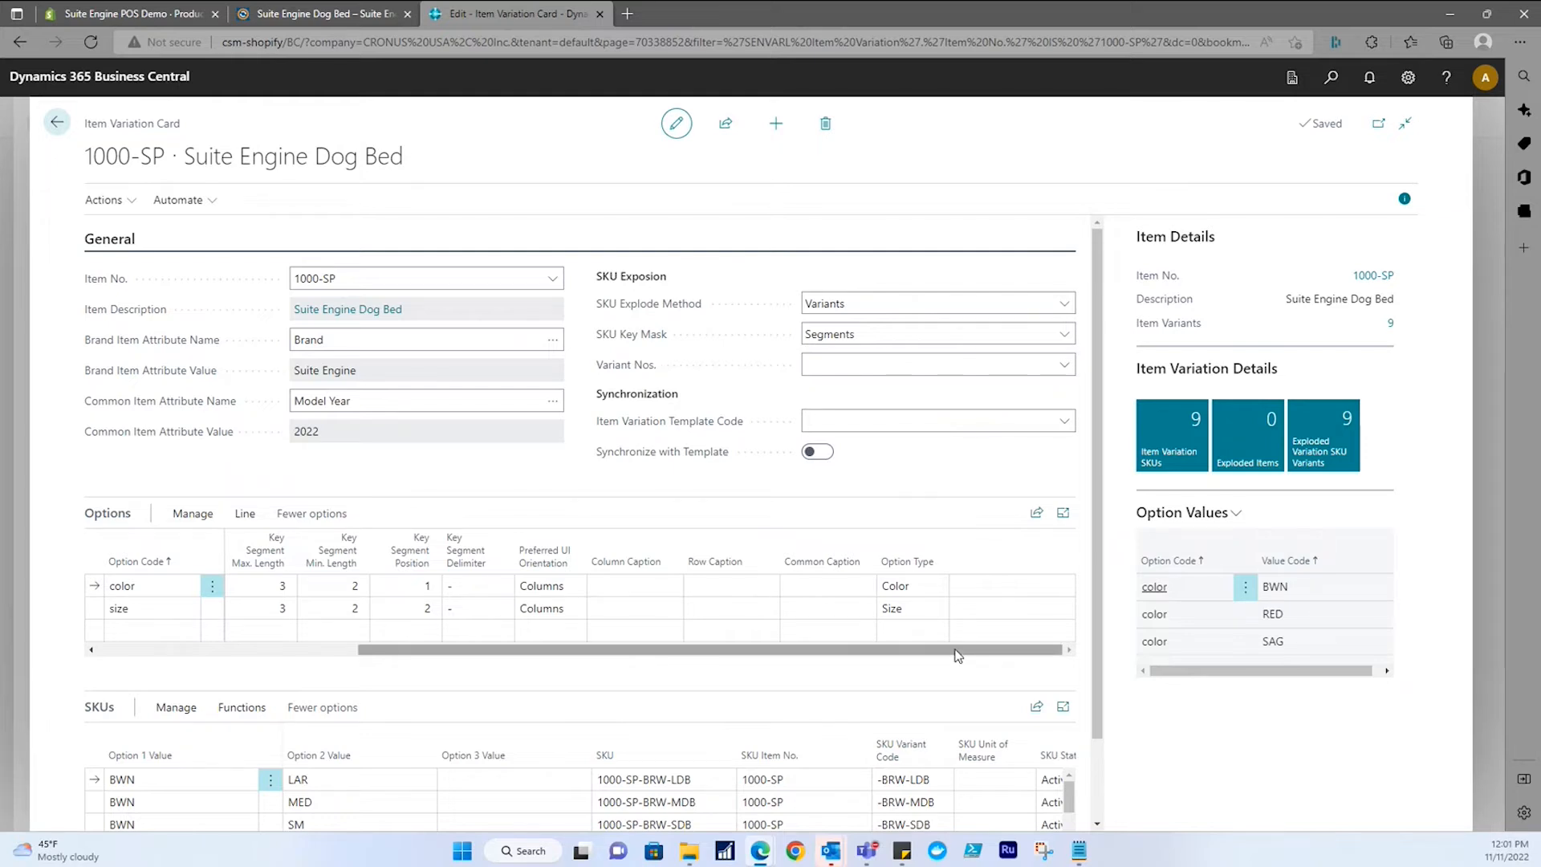
pyautogui.moveTo(954, 653); pyautogui.dragTo(449, 660)
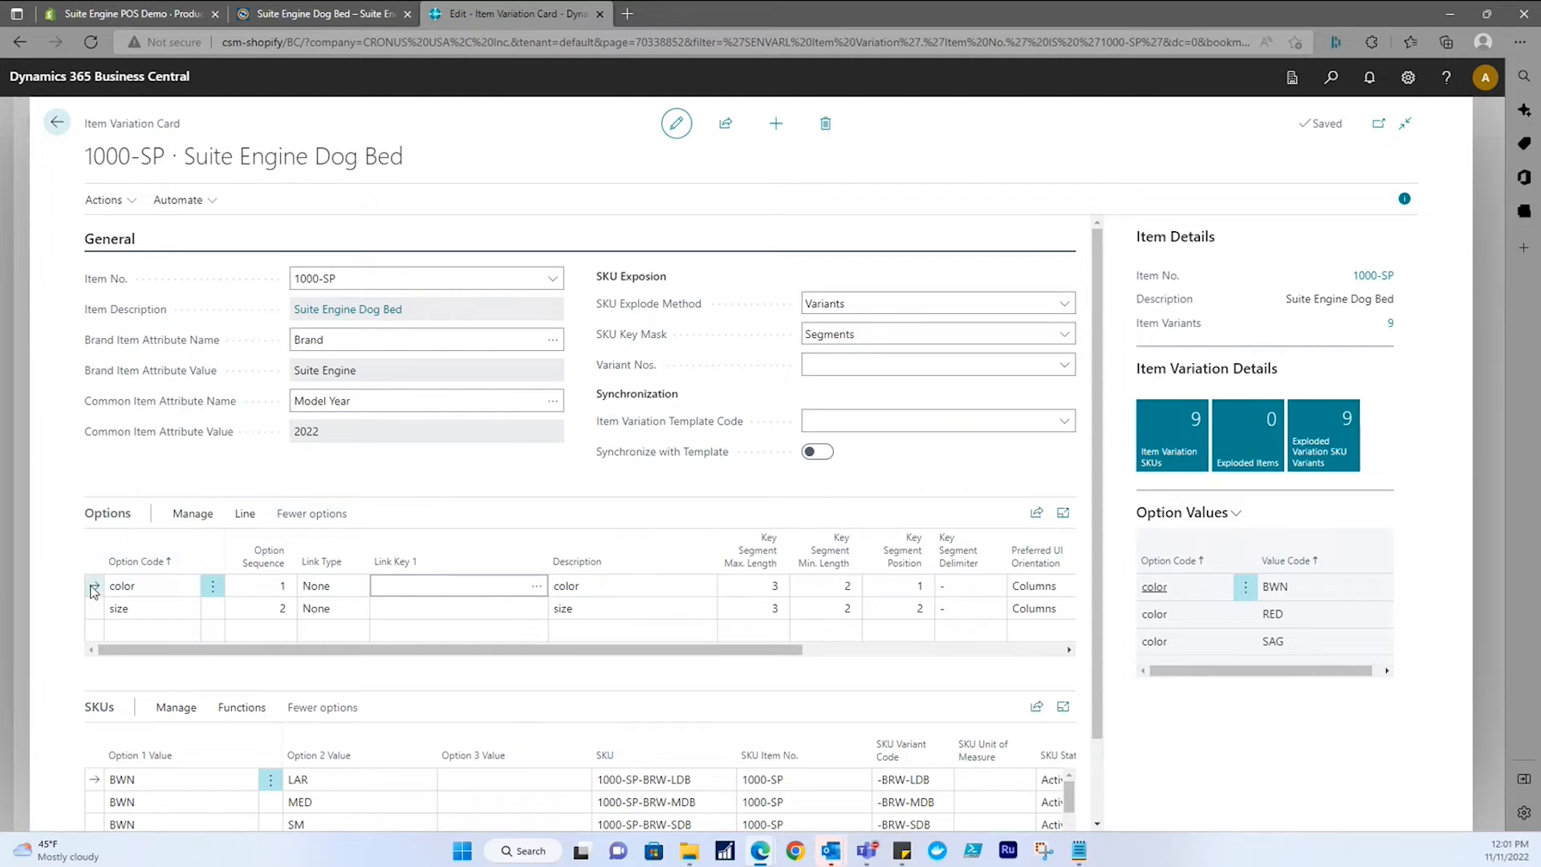
# Open the color option's Option Card and examine its option values, including the Active, Key Segment Value and Industry Value columns.
pyautogui.click(245, 514)
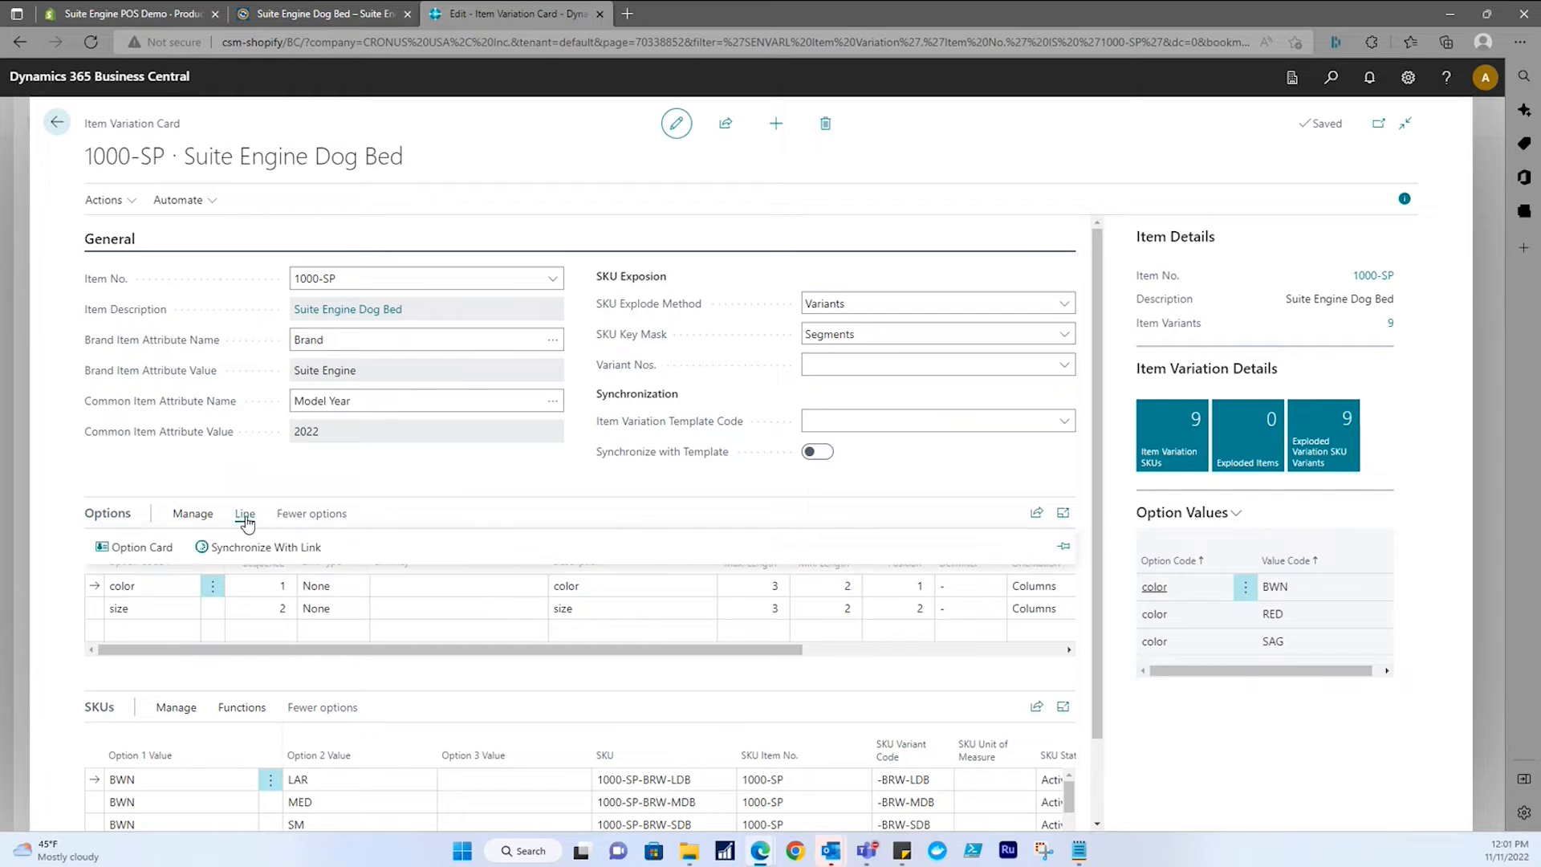
pyautogui.click(149, 552)
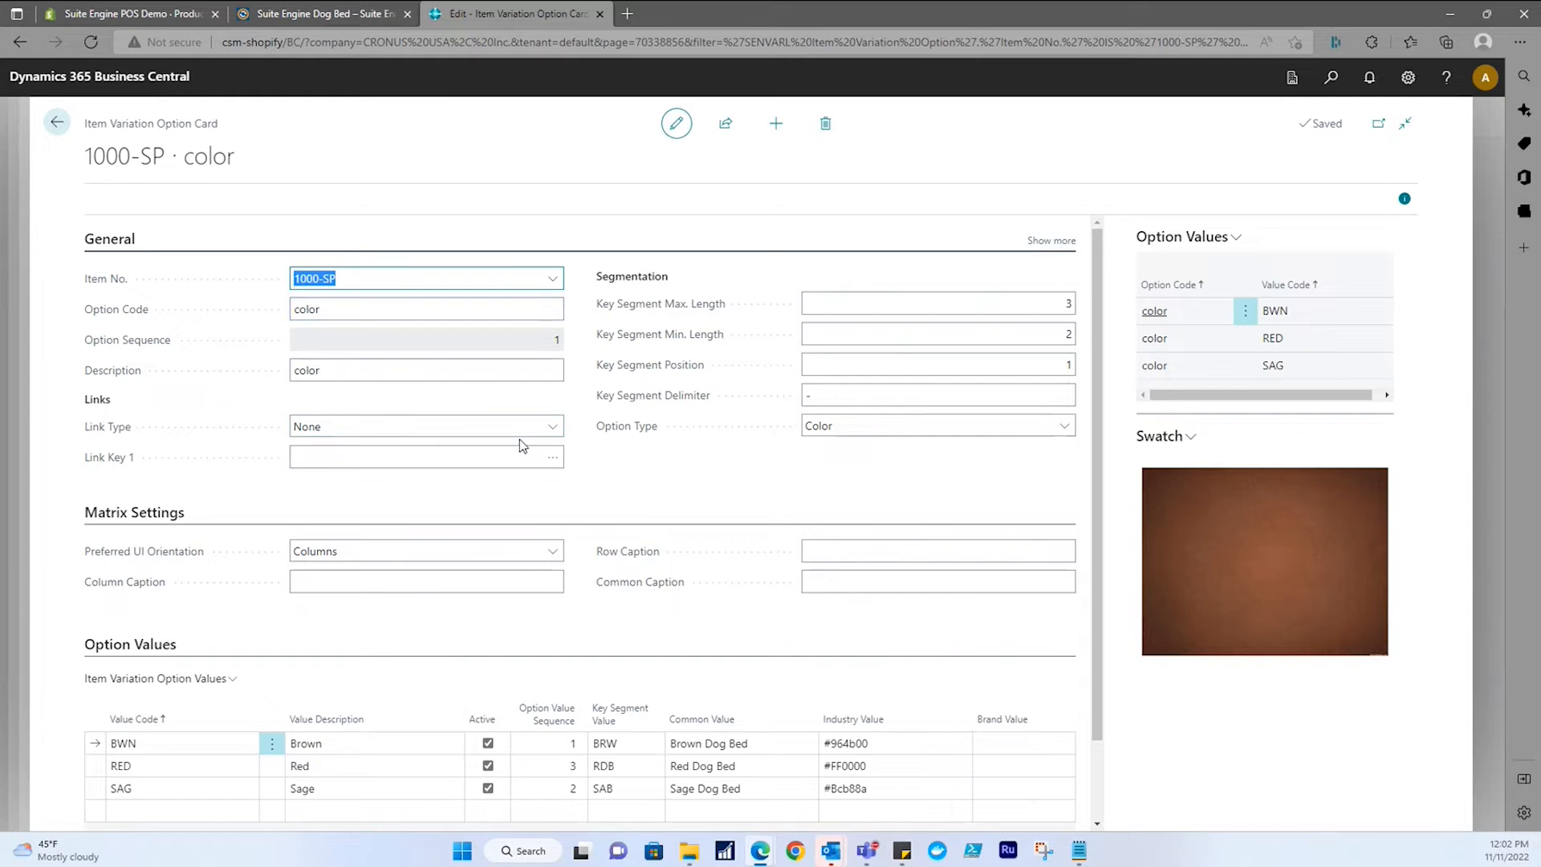
pyautogui.scroll(-1, 450, 534)
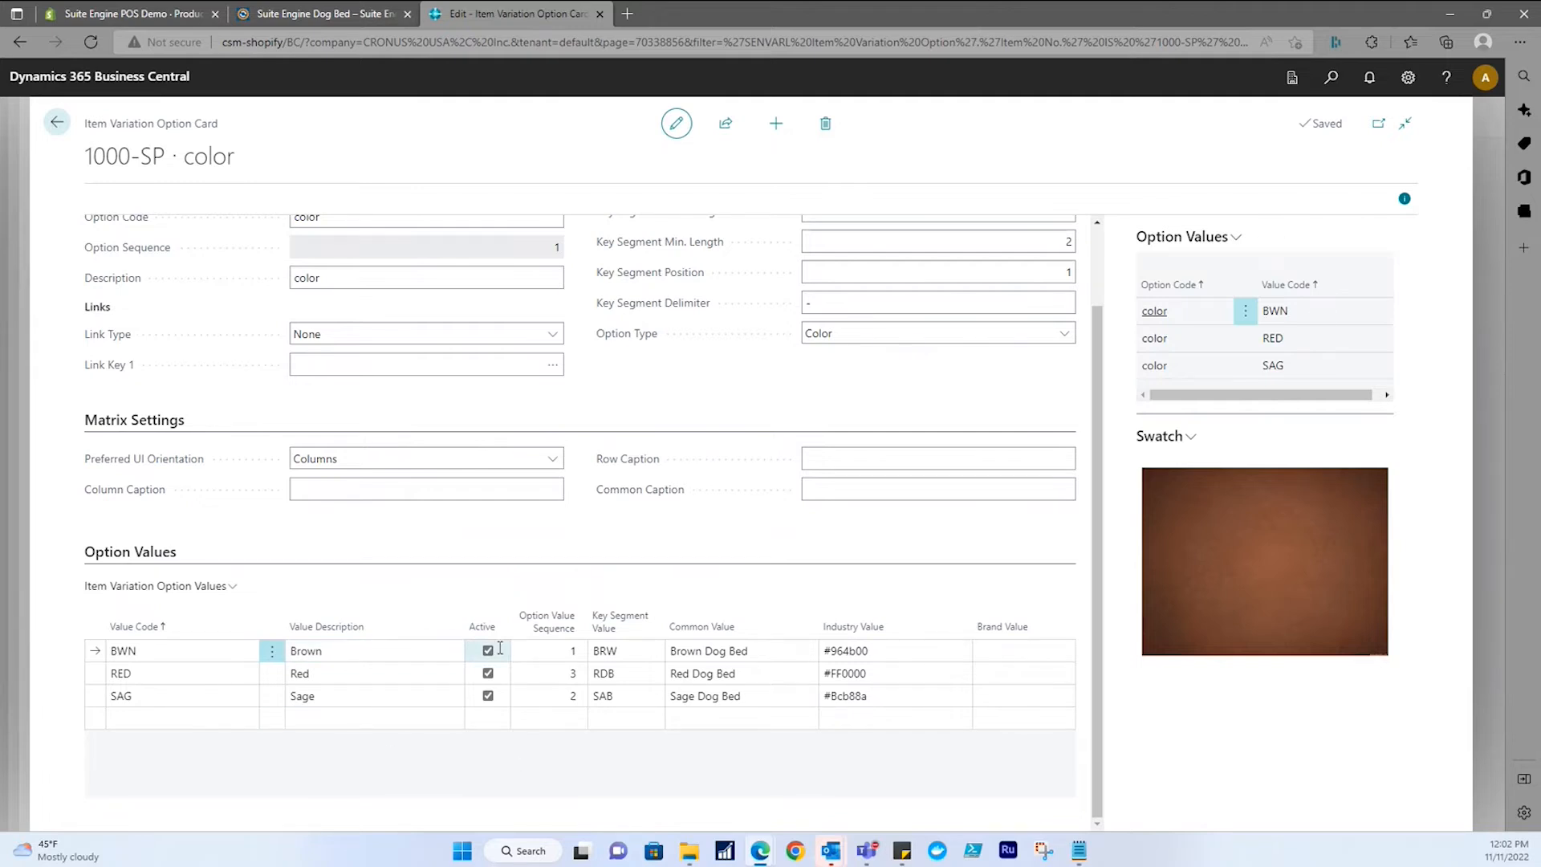
pyautogui.moveTo(487, 632)
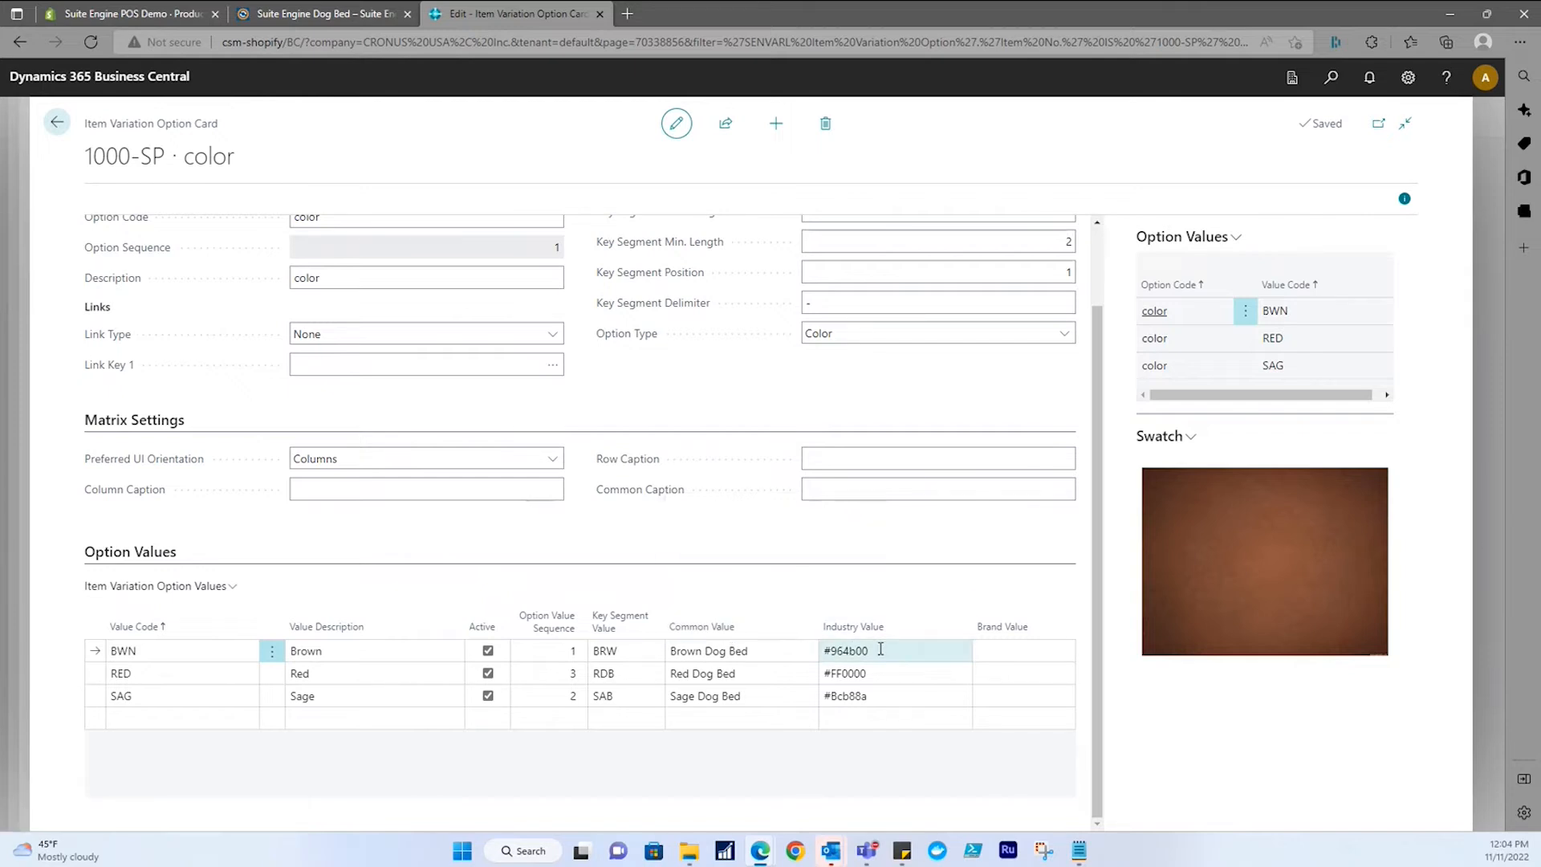
pyautogui.moveTo(873, 635)
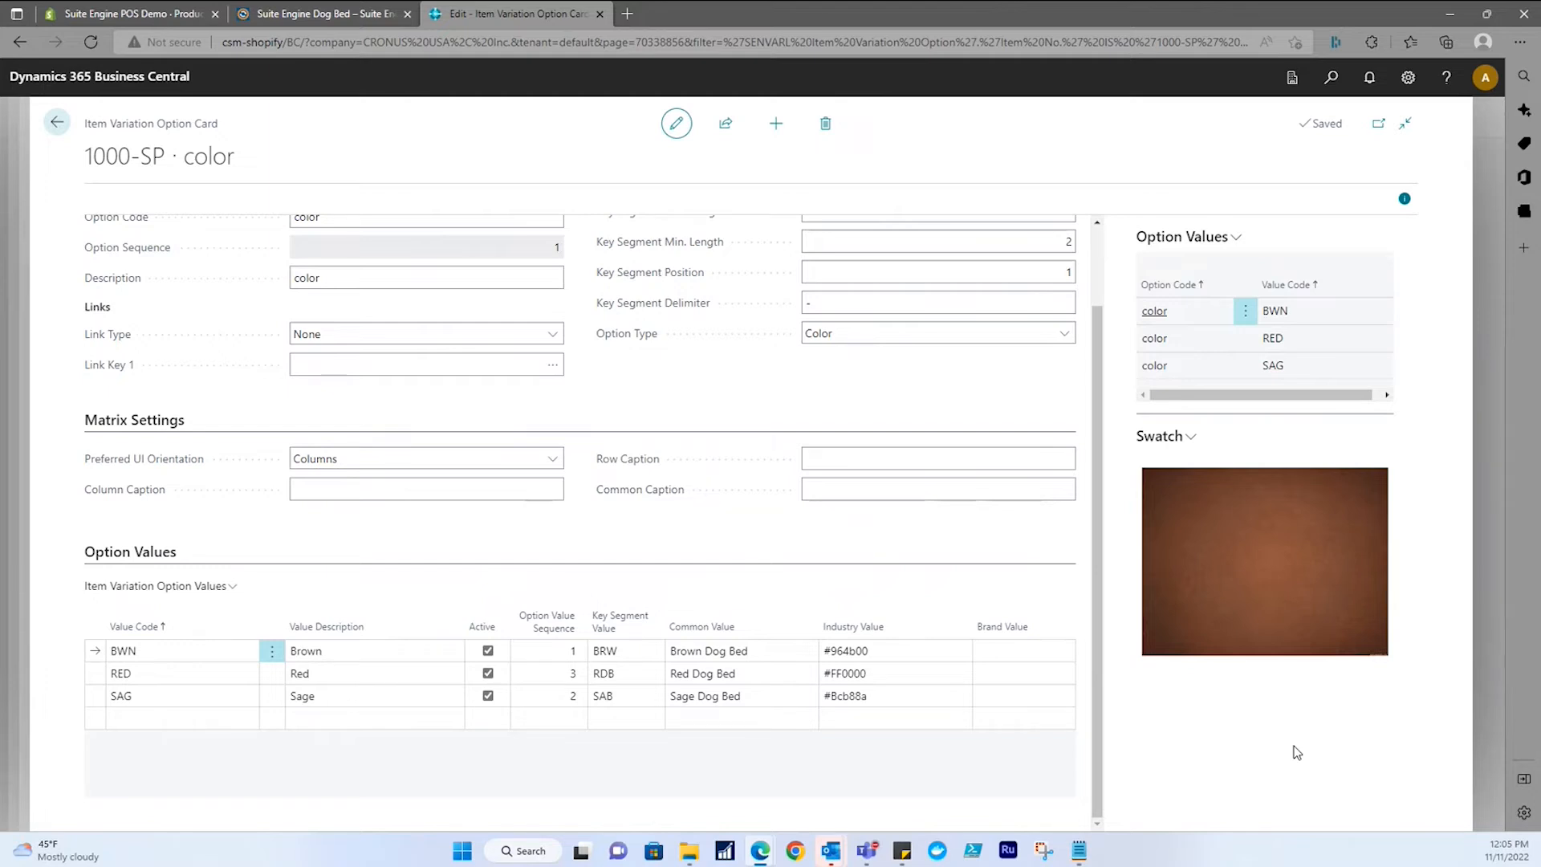
# Check the picture choices available for the brown color swatch and return to the item variation card.
pyautogui.click(1169, 441)
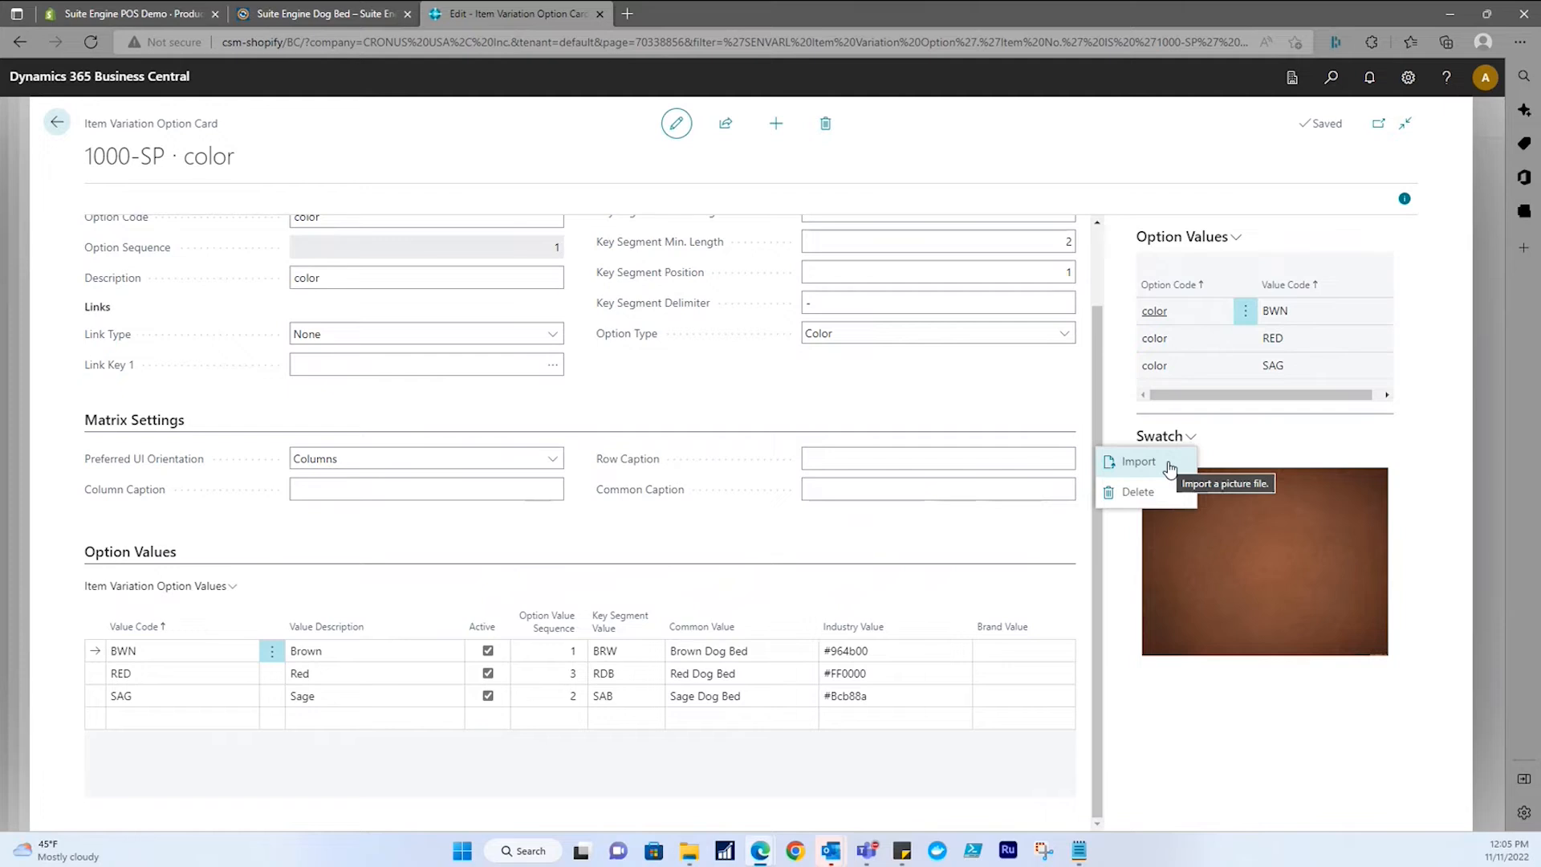
pyautogui.click(1198, 716)
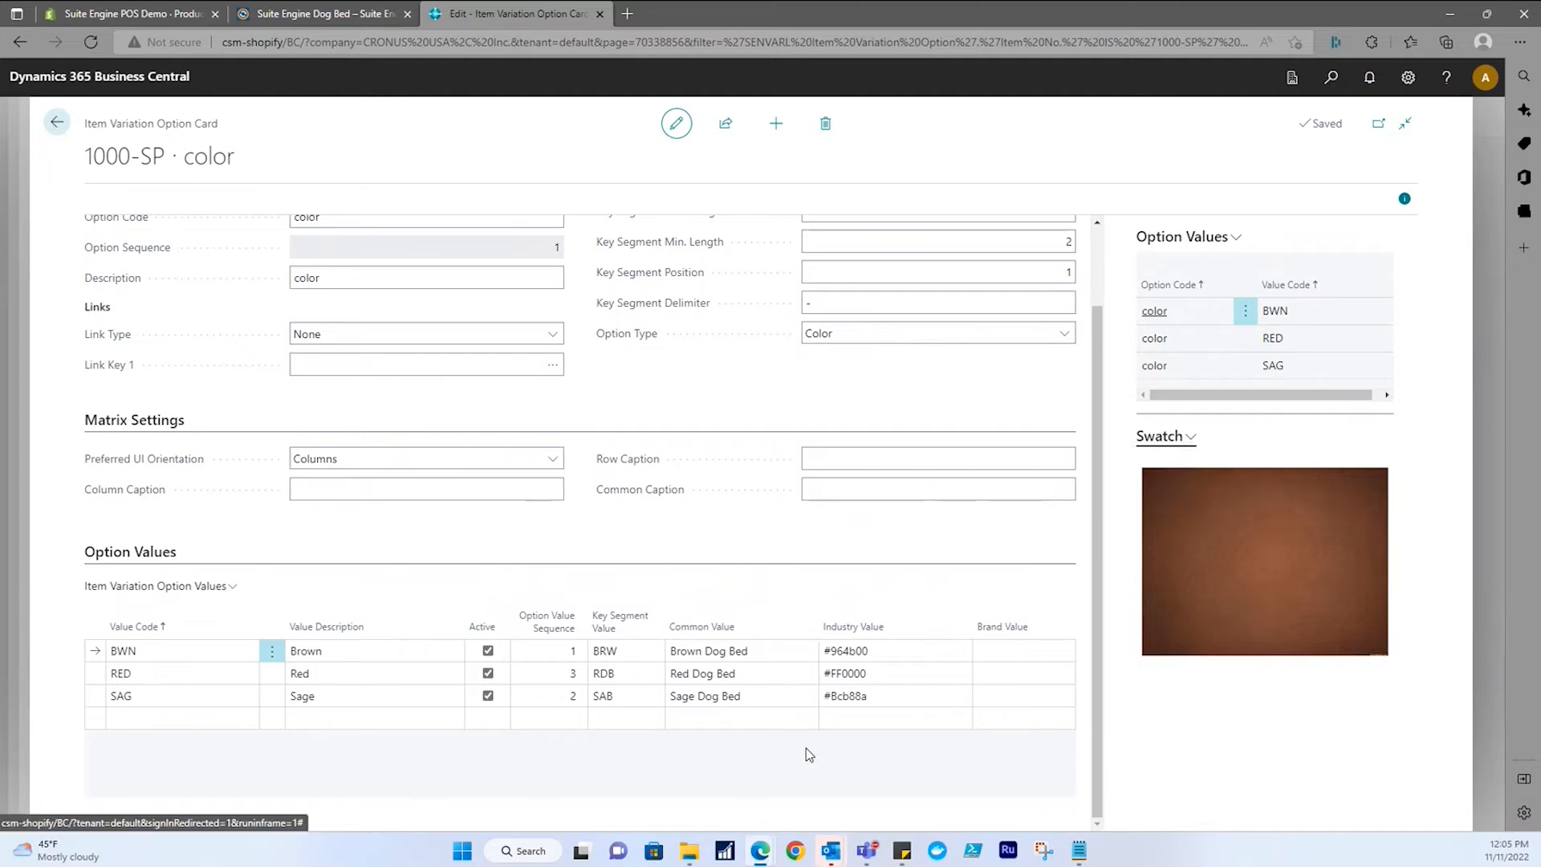
pyautogui.click(54, 126)
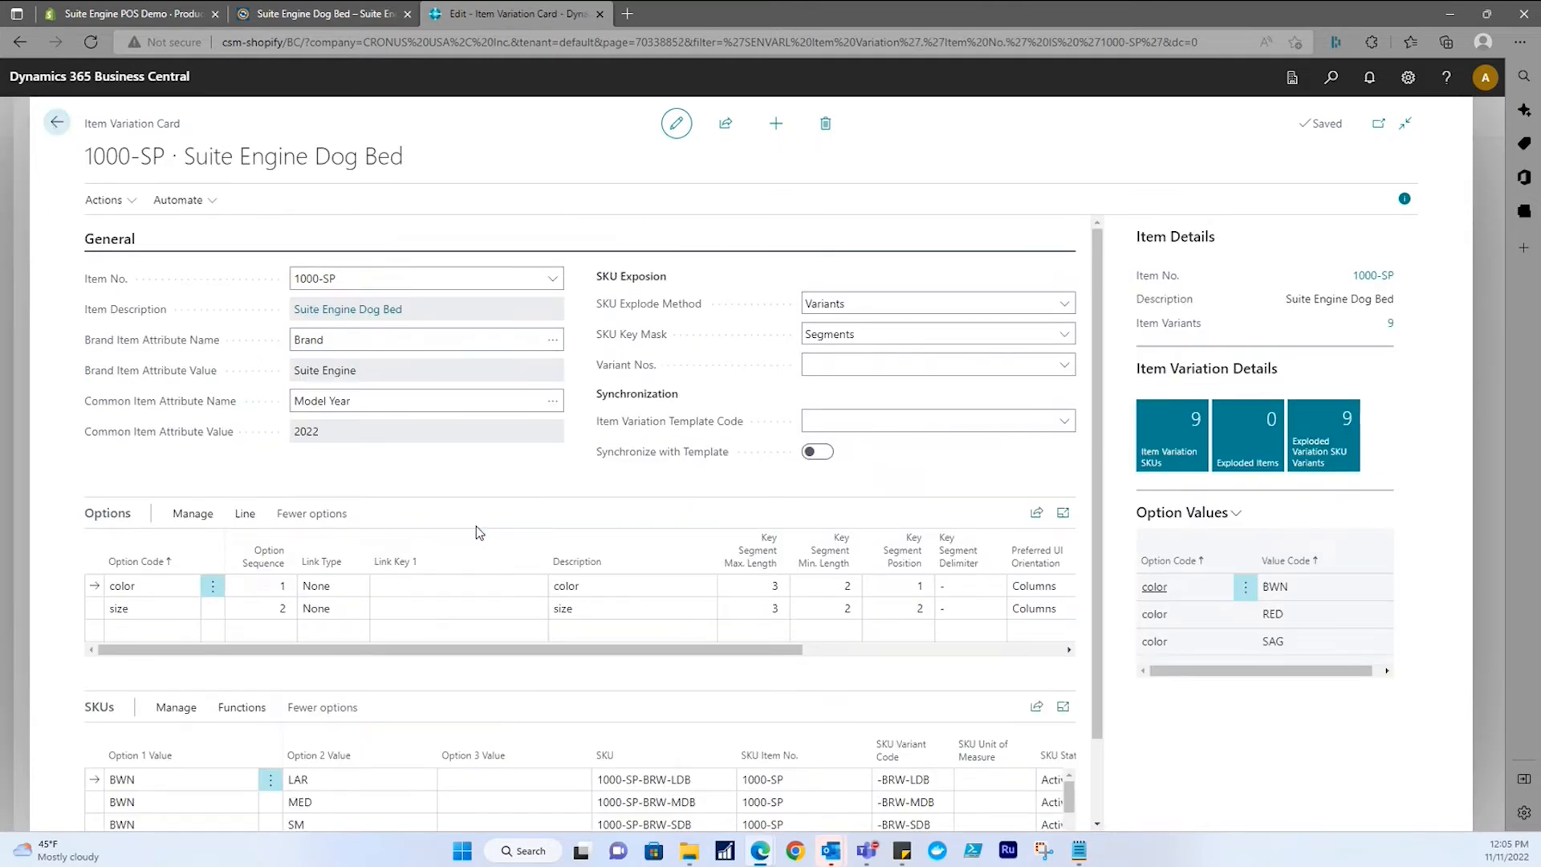
# Open the size option's Option Card, review its large, medium and small option values, and return to the item variation card.
pyautogui.scroll(-1, 477, 522)
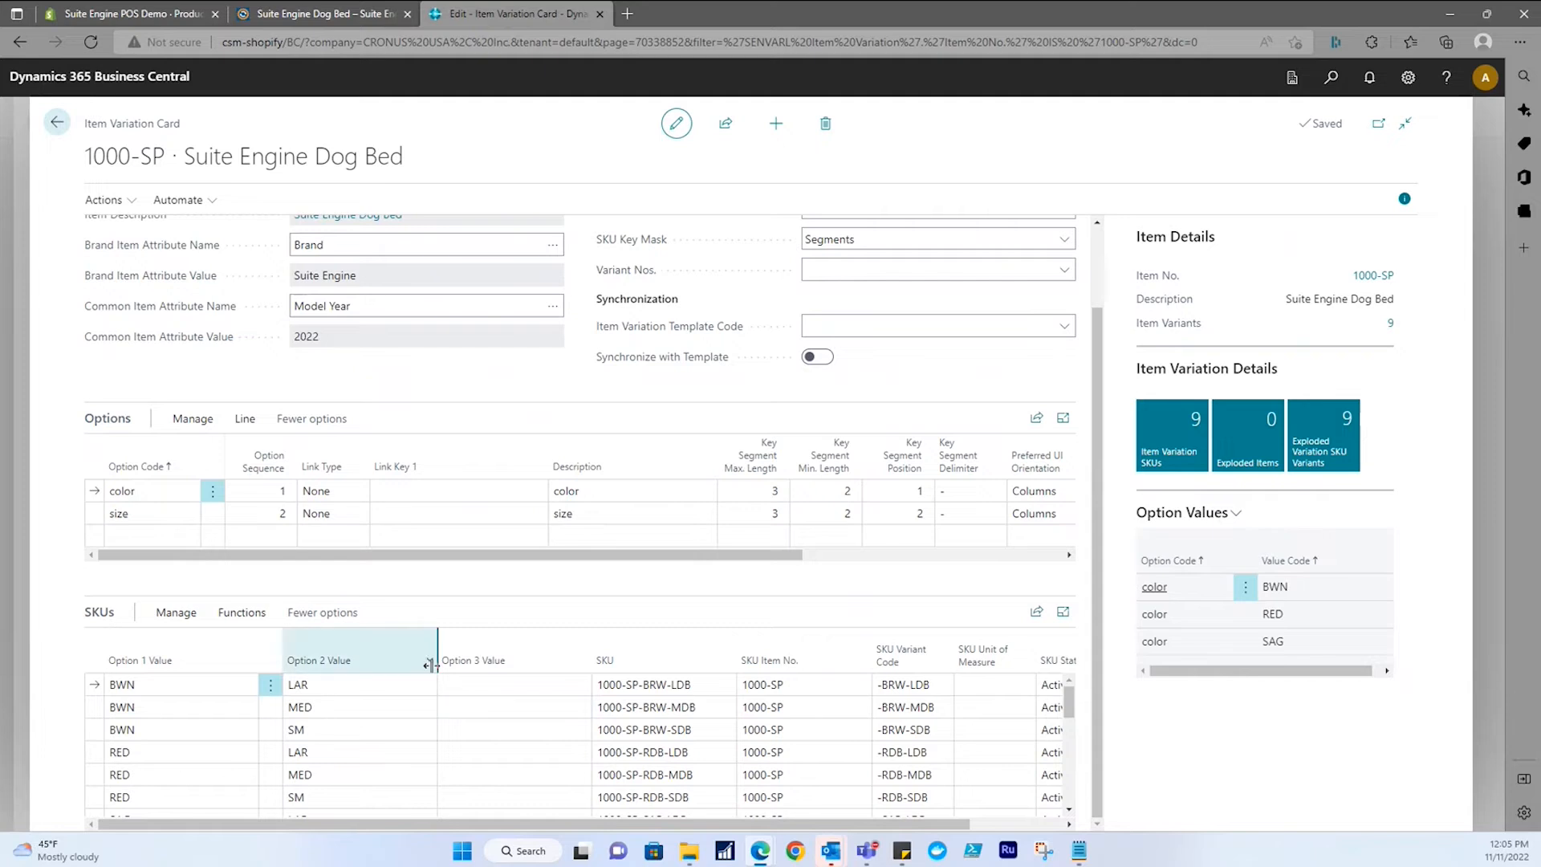
pyautogui.click(101, 518)
pyautogui.click(243, 419)
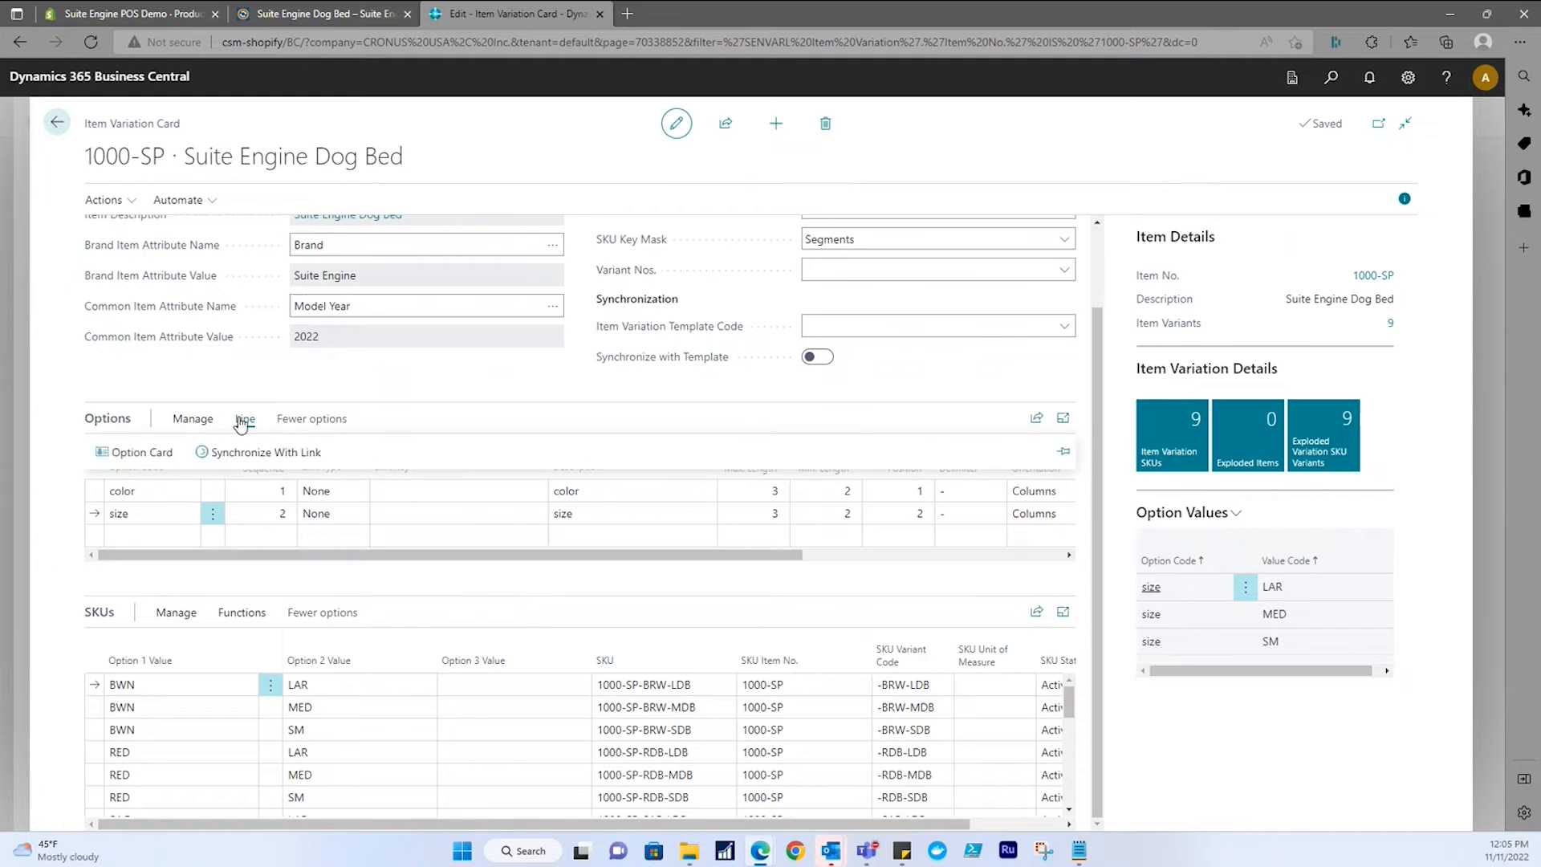
pyautogui.click(149, 451)
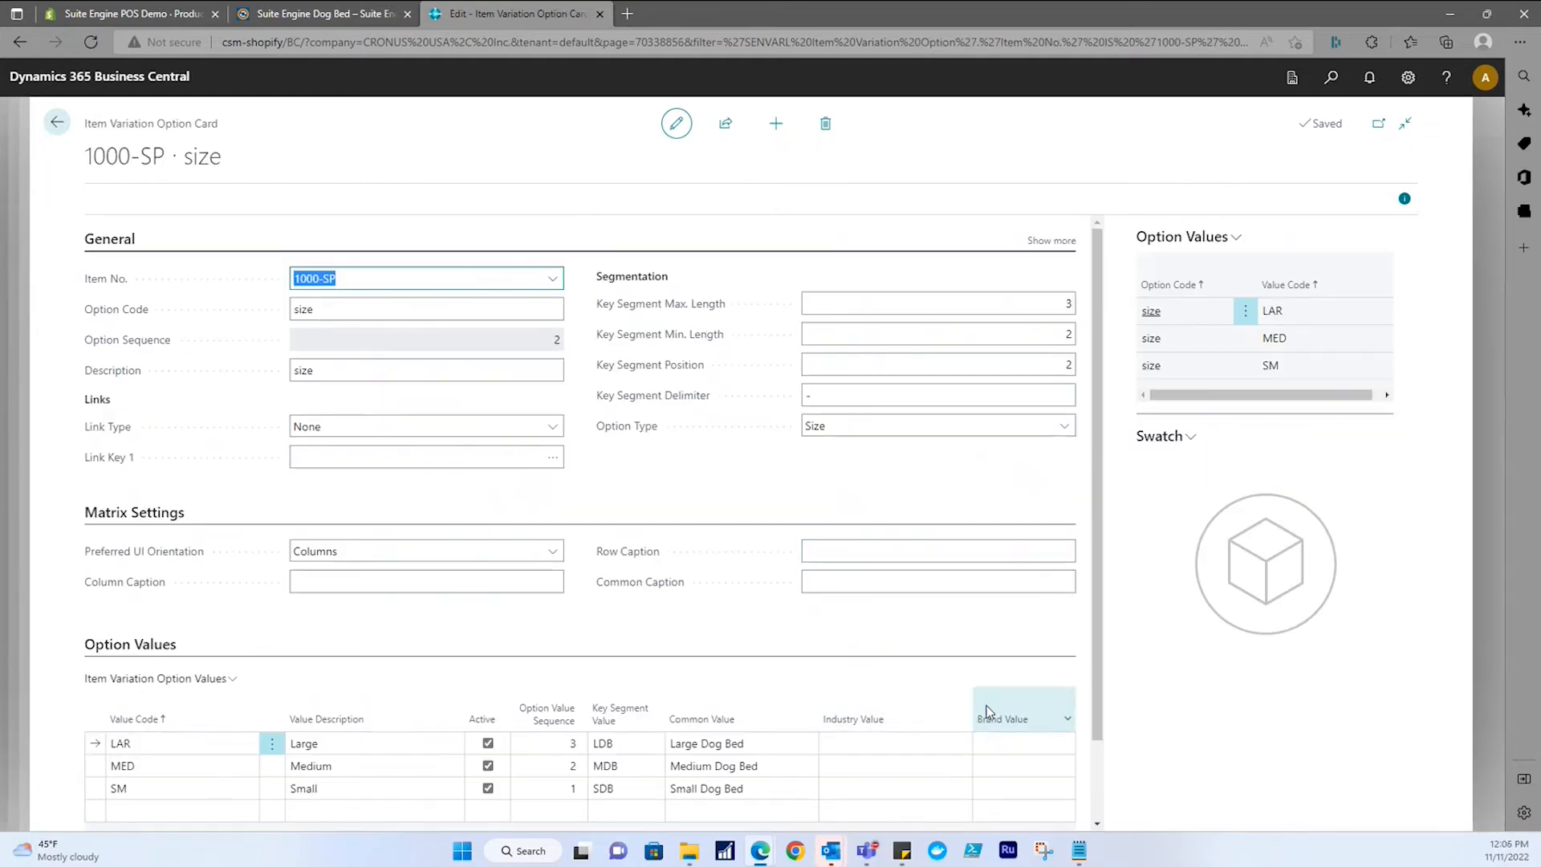
pyautogui.scroll(-2, 987, 711)
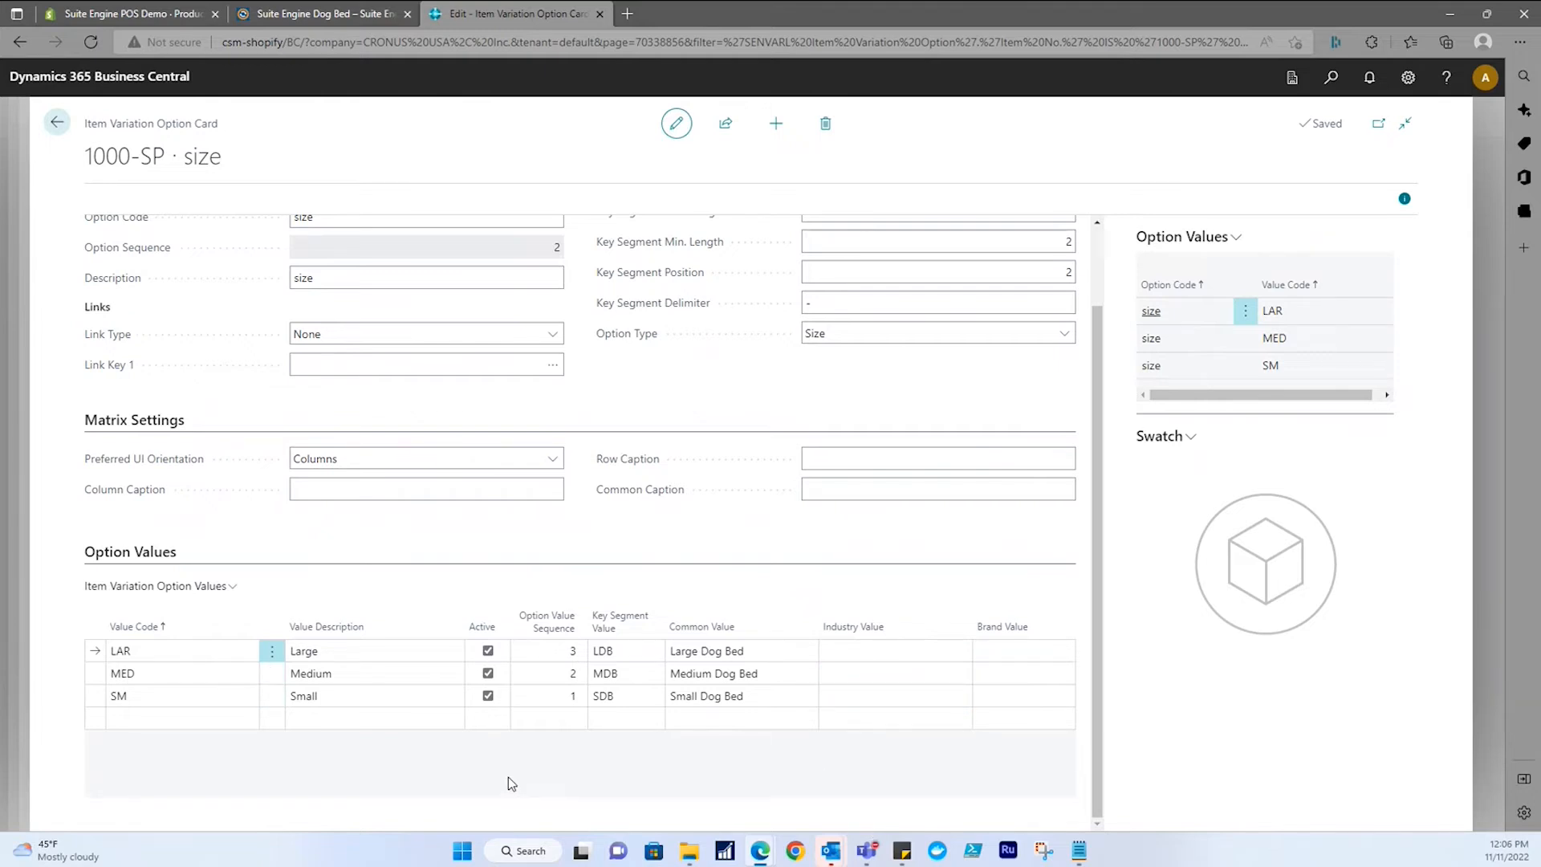
pyautogui.click(487, 719)
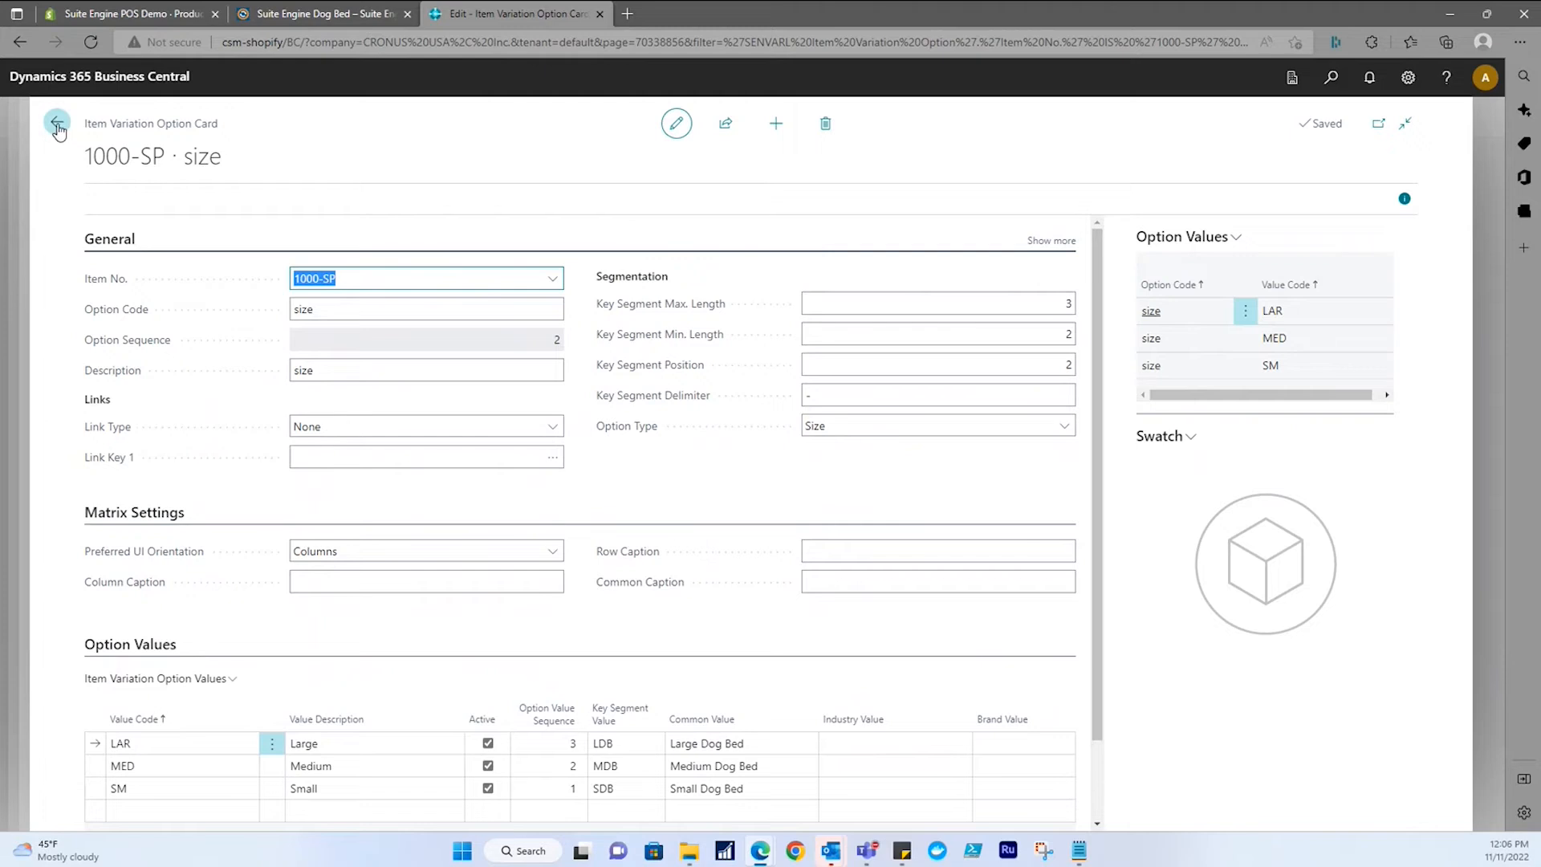
pyautogui.click(57, 125)
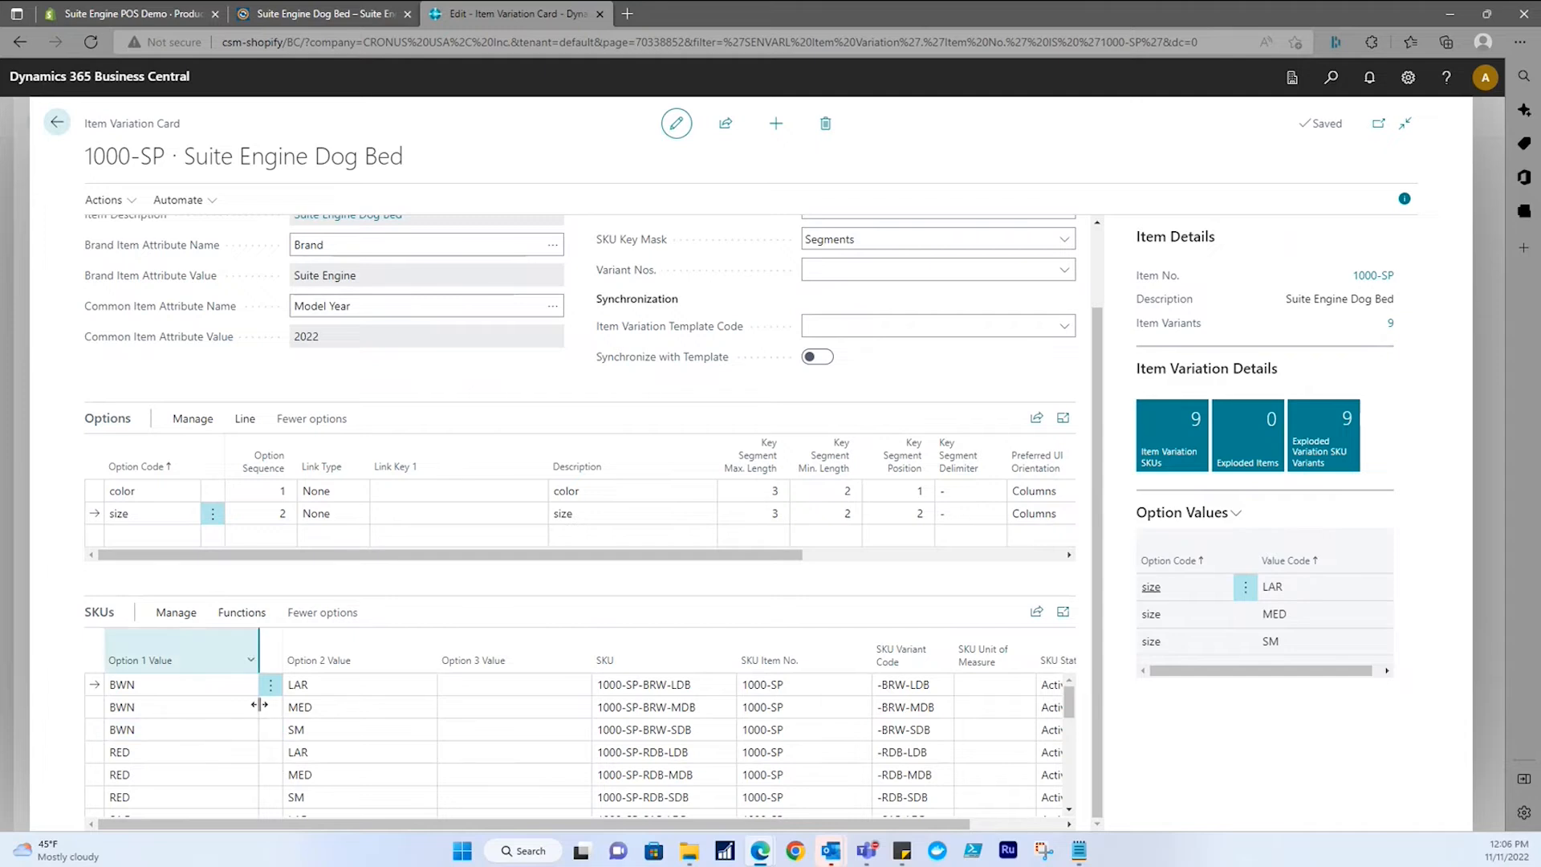
# Examine the actions available for creating item variation SKUs and exploding SKUs on the dog bed's variation card.
pyautogui.scroll(2, 405, 681)
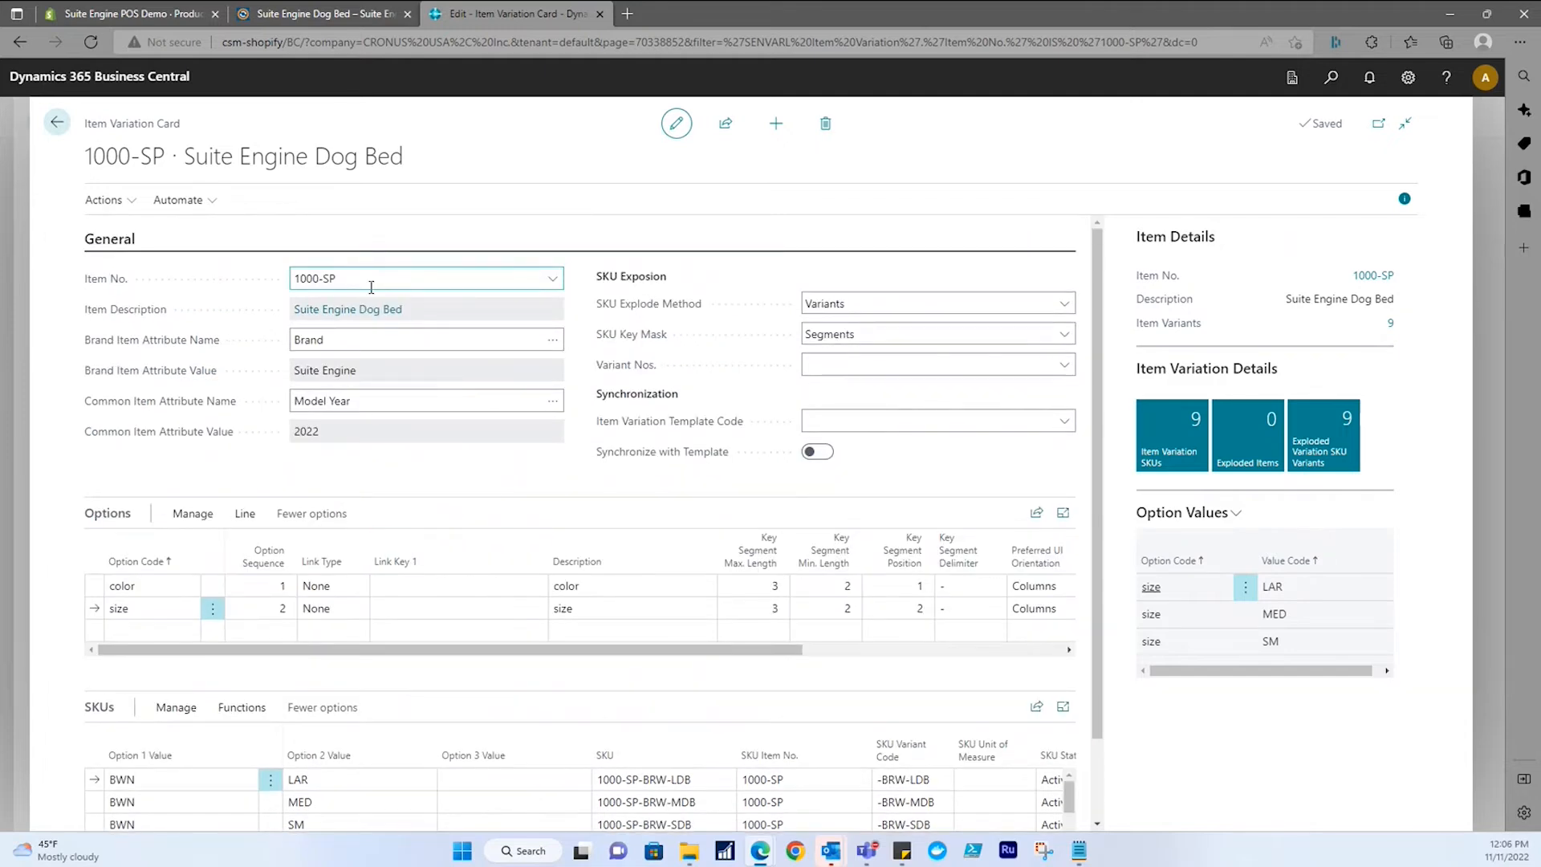
pyautogui.click(129, 200)
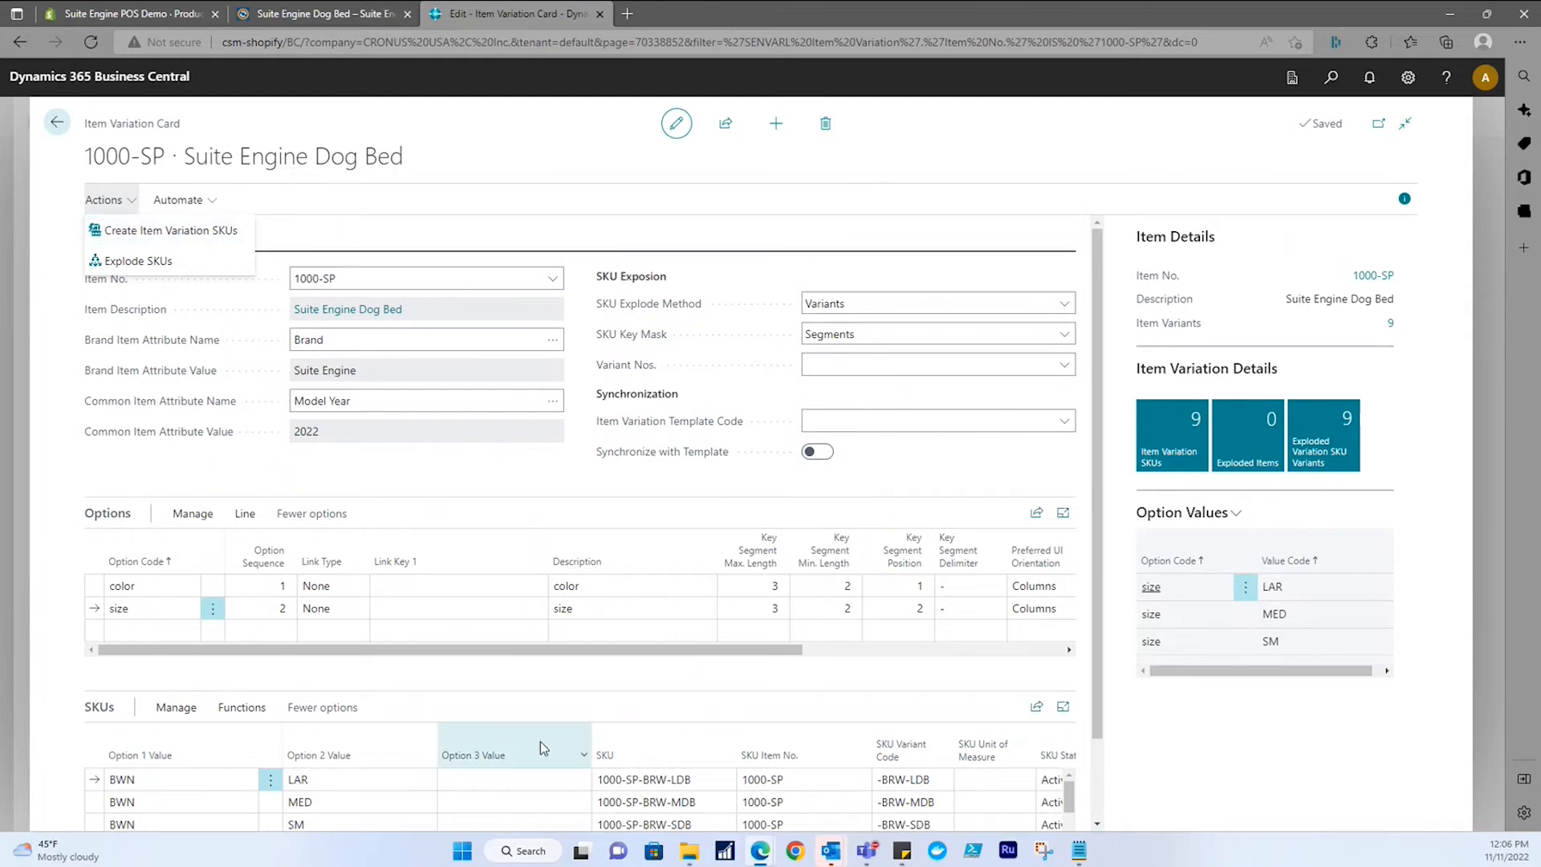
pyautogui.scroll(-1, 648, 699)
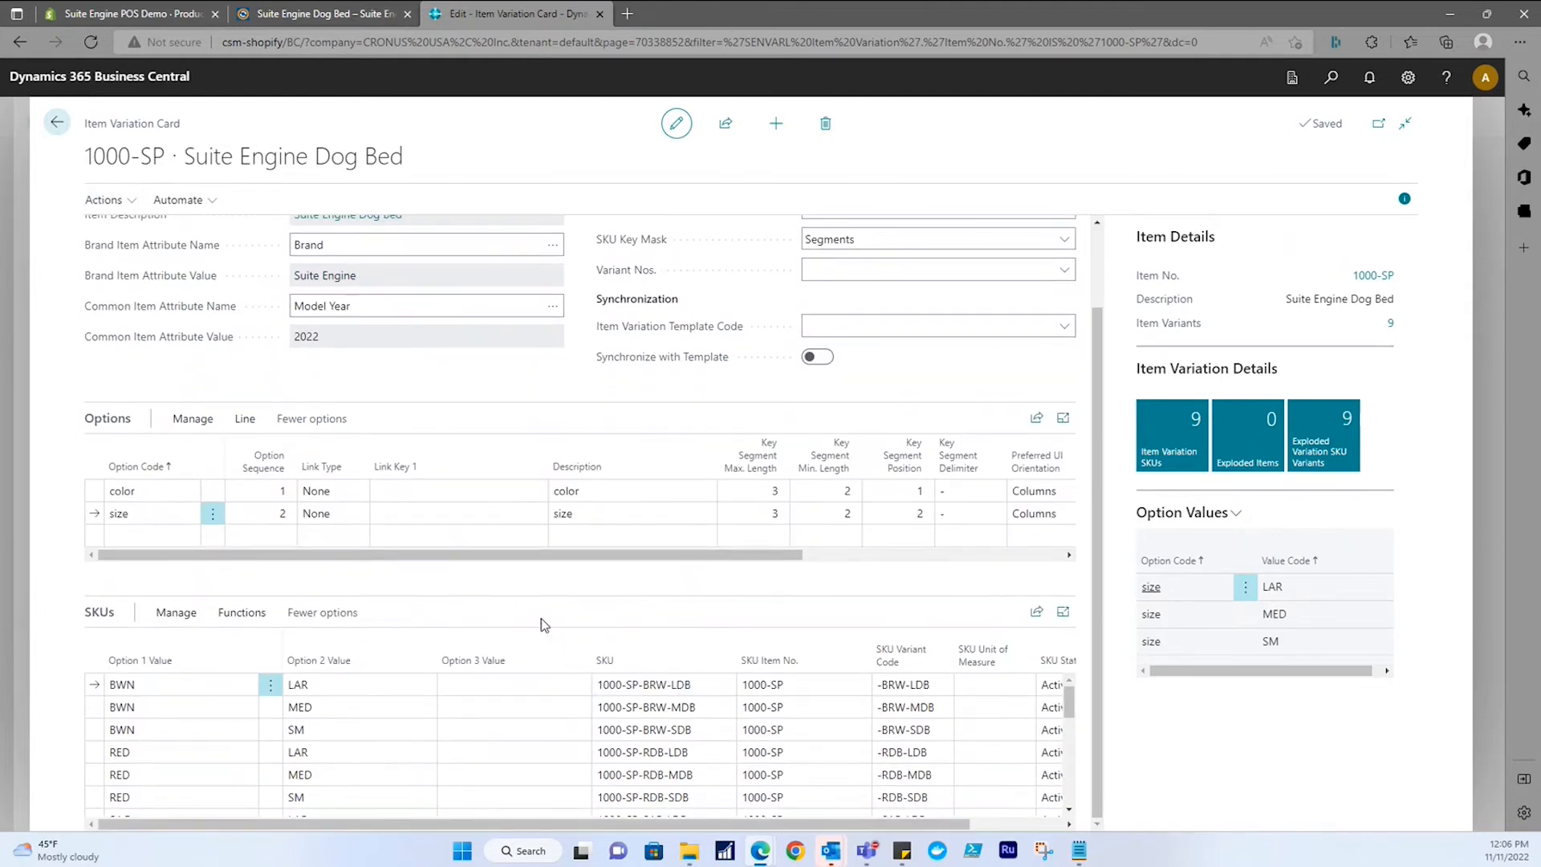
pyautogui.scroll(1, 537, 623)
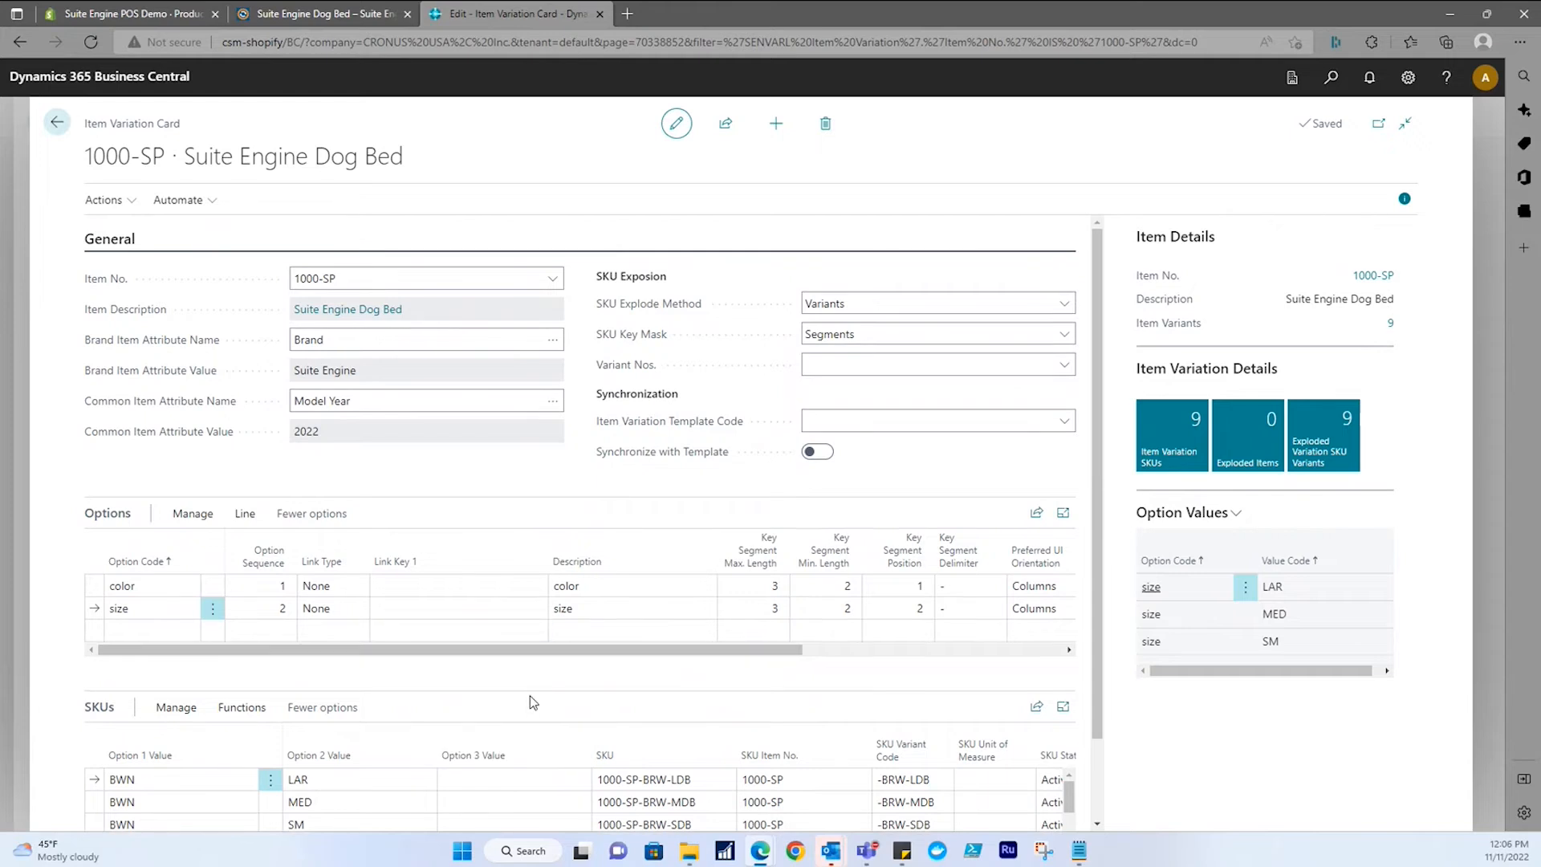
pyautogui.click(127, 203)
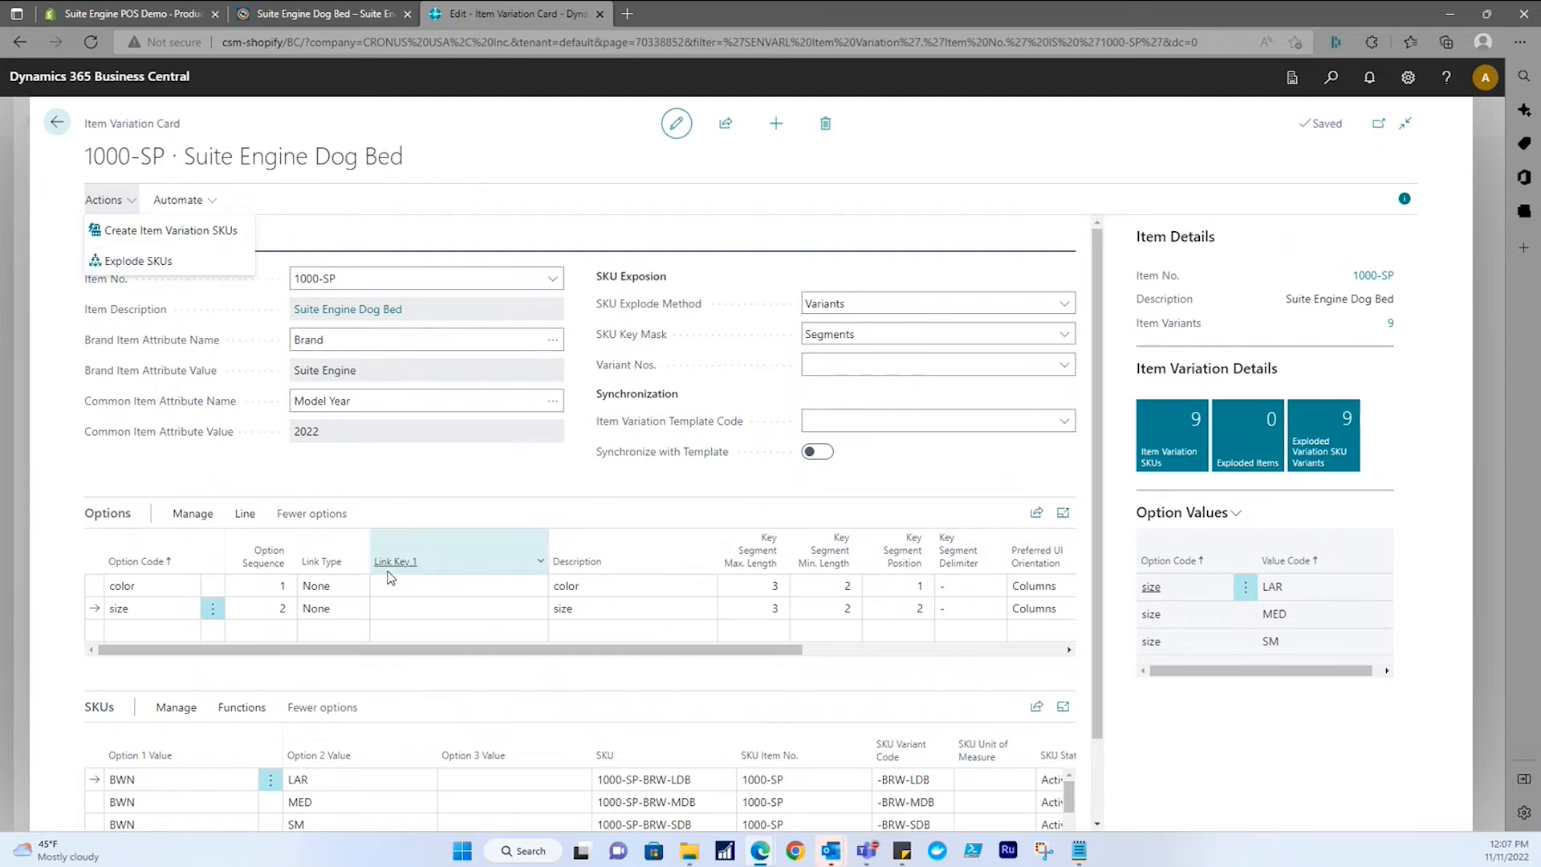
# Examine the dog bed's SKUs list, including the option values, SKU and SKU Variant Code columns for every color and size combination.
pyautogui.scroll(-2, 401, 589)
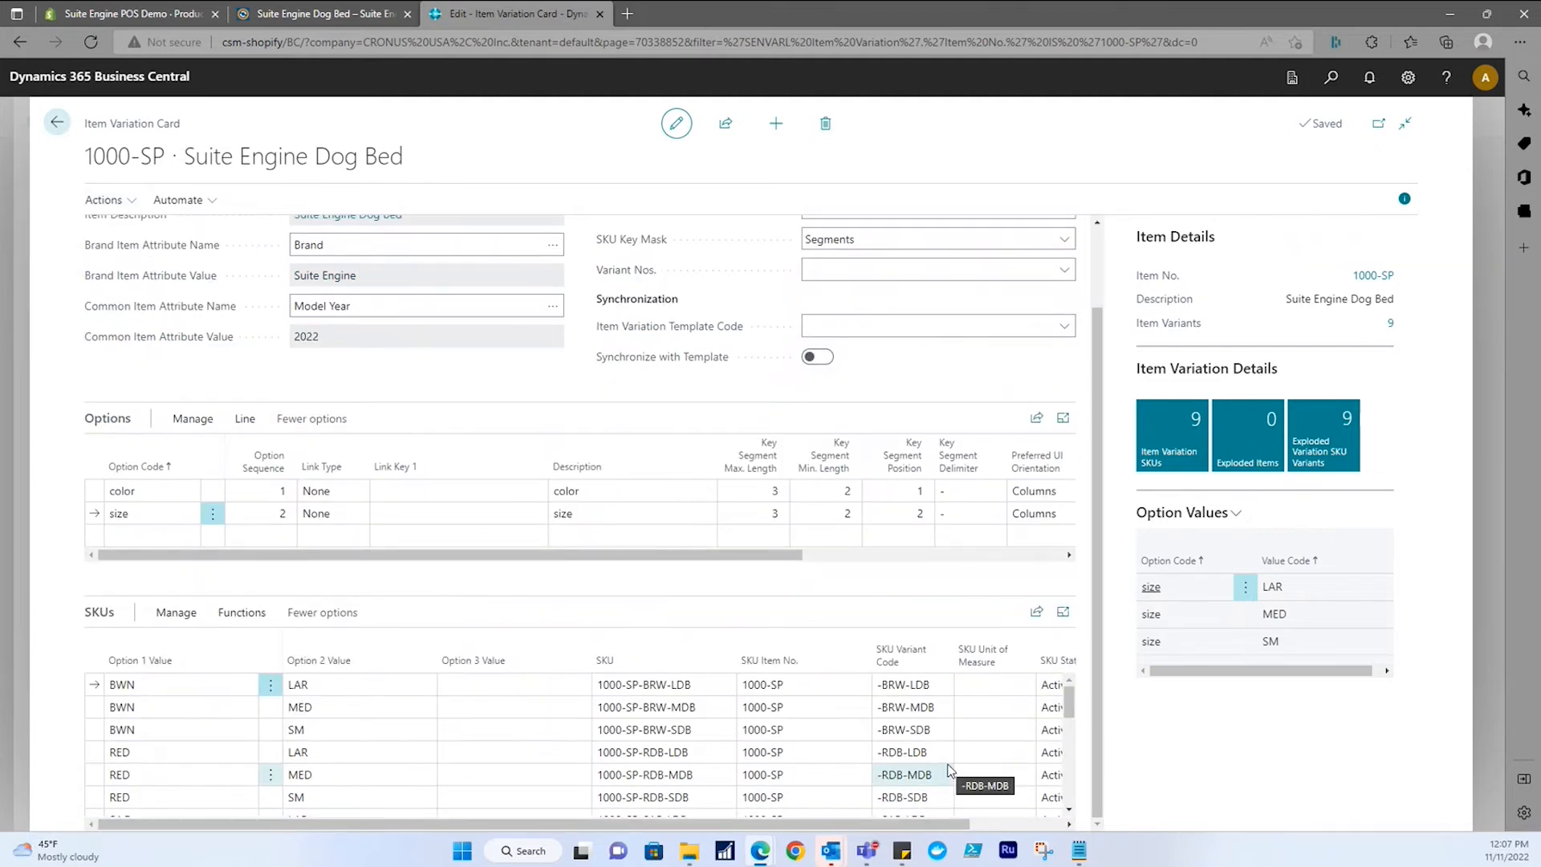
pyautogui.moveTo(594, 821); pyautogui.dragTo(393, 833)
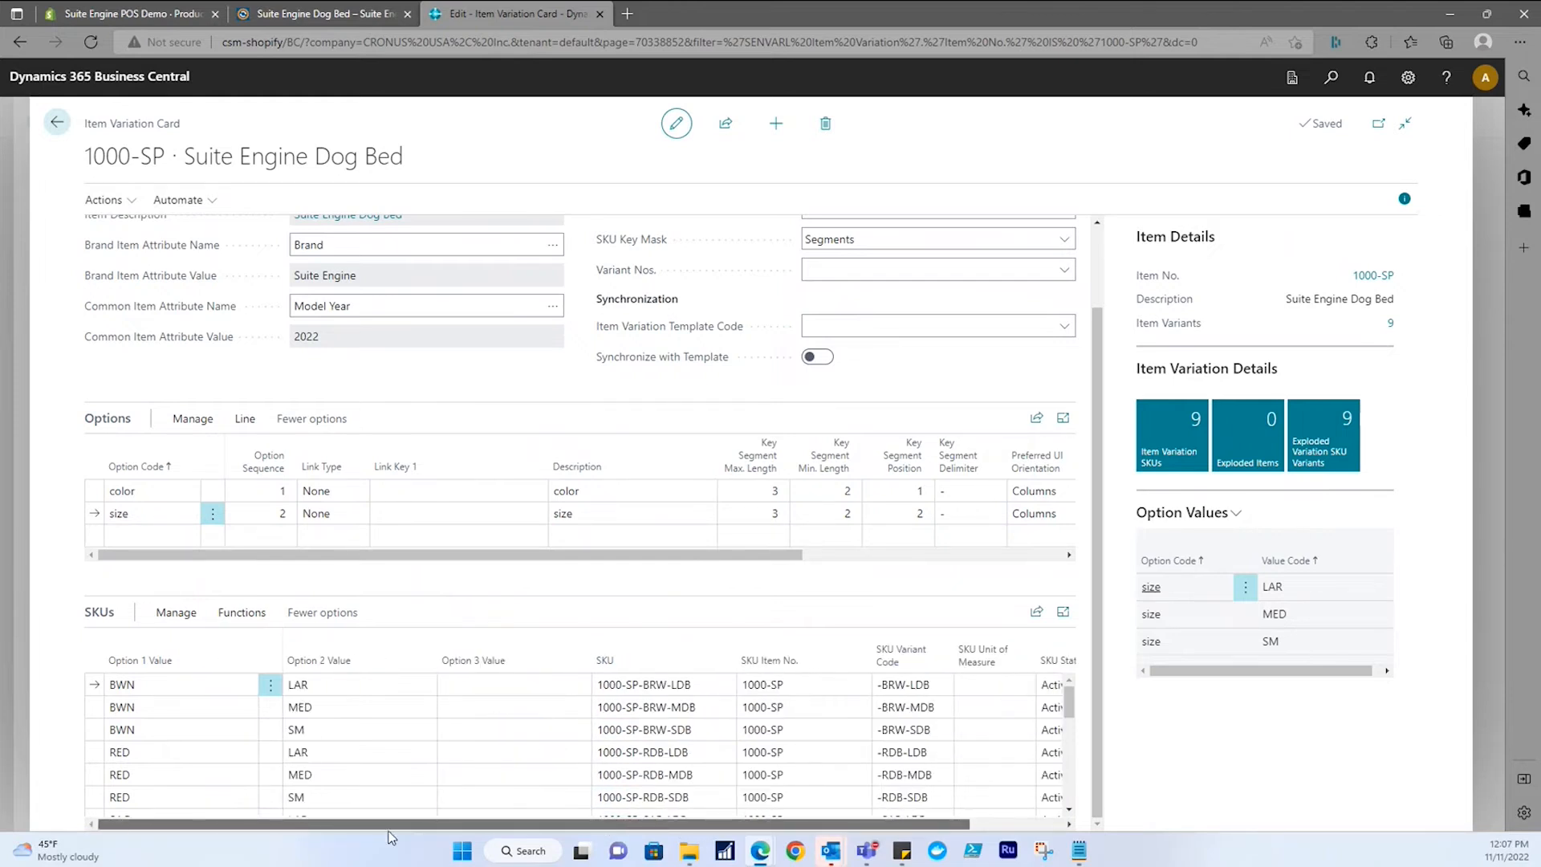
pyautogui.click(866, 682)
pyautogui.click(919, 683)
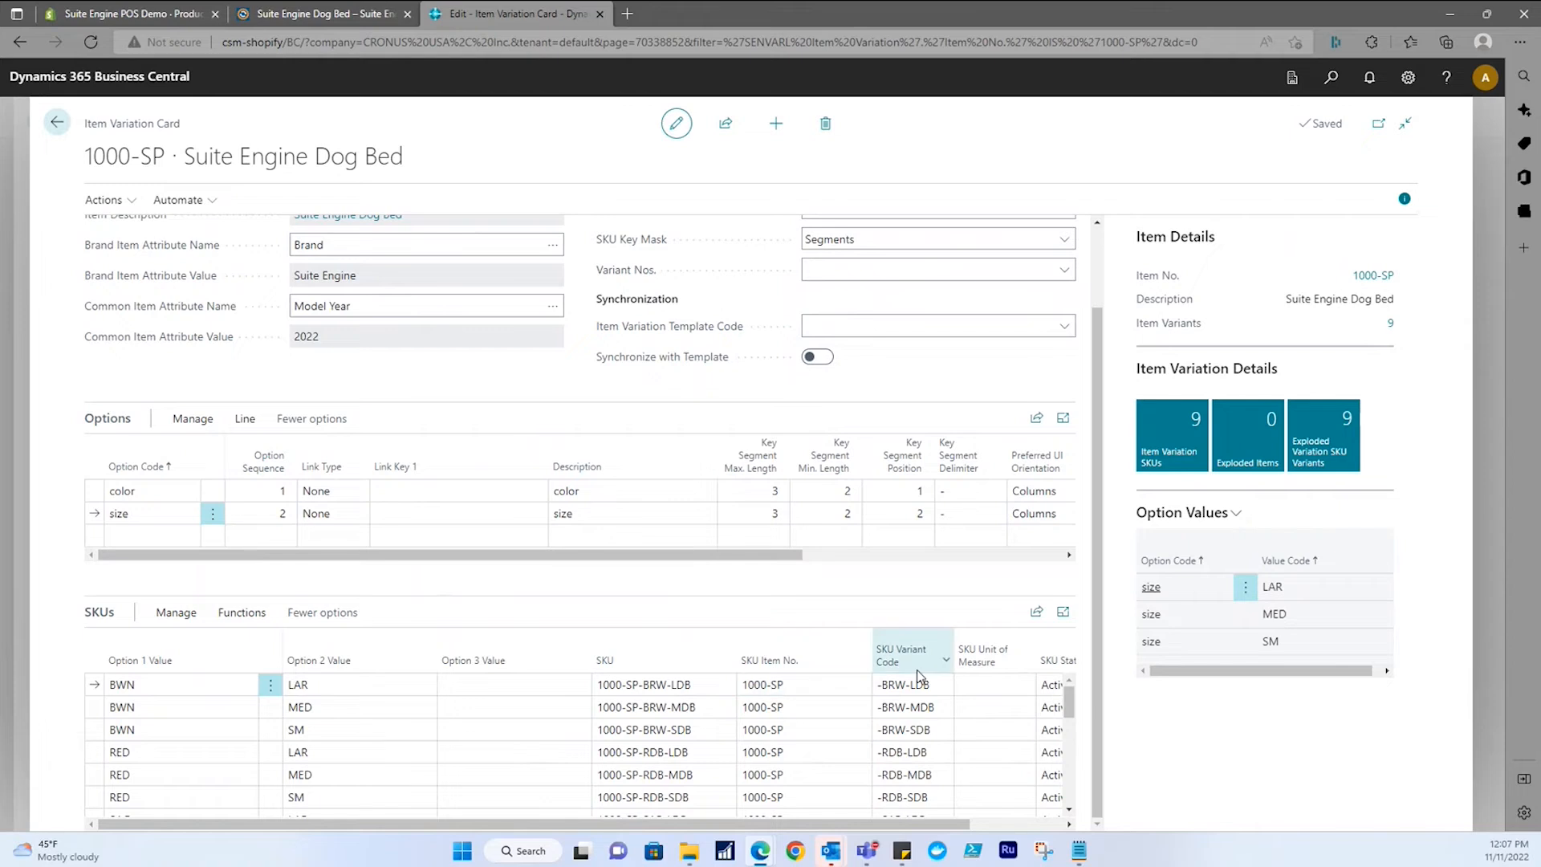
pyautogui.click(601, 687)
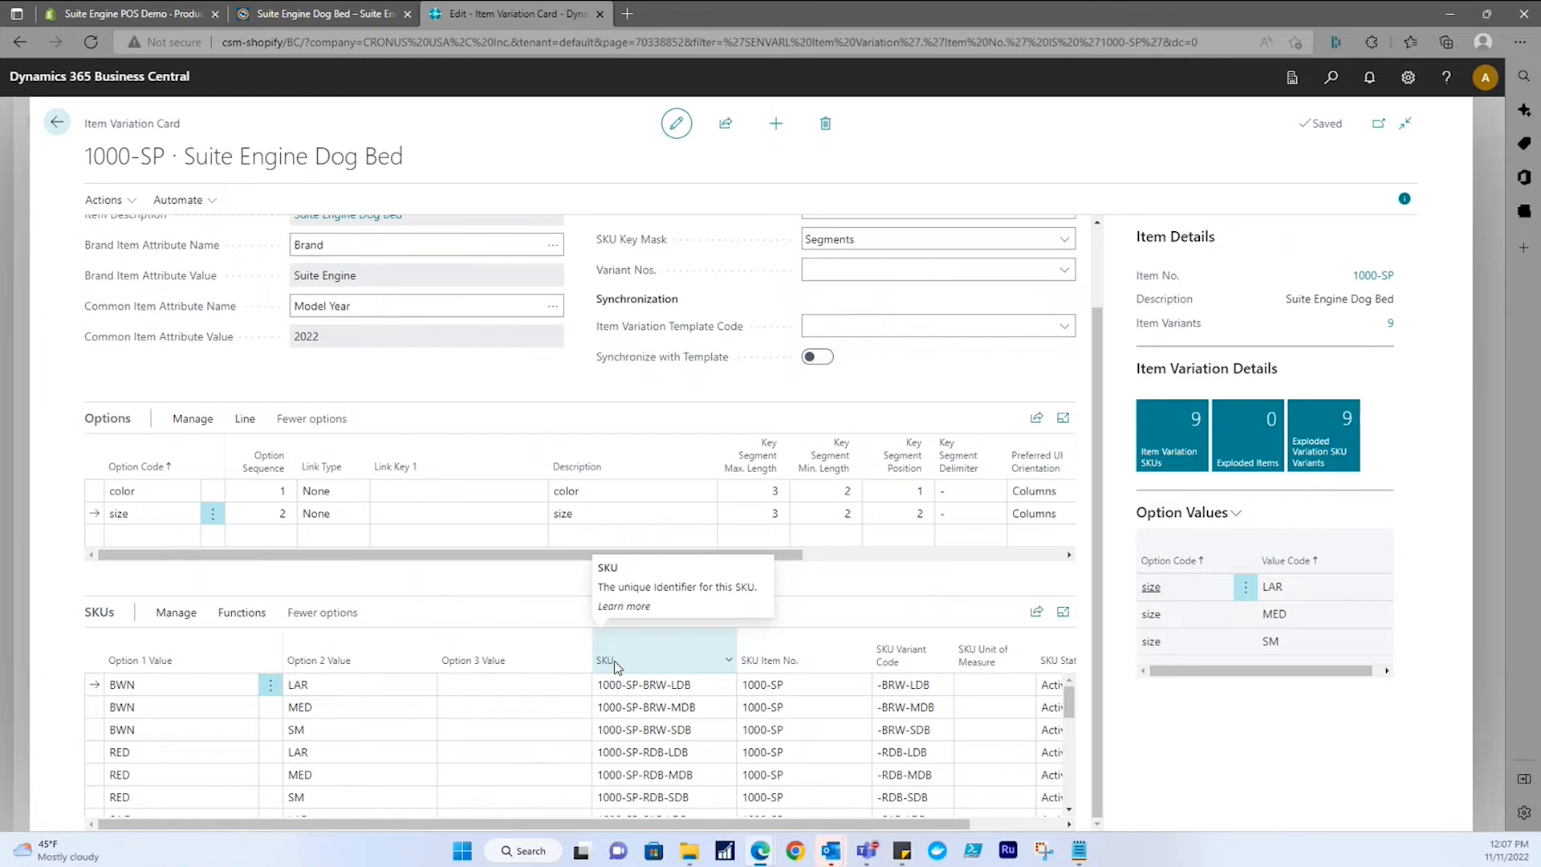
pyautogui.click(242, 613)
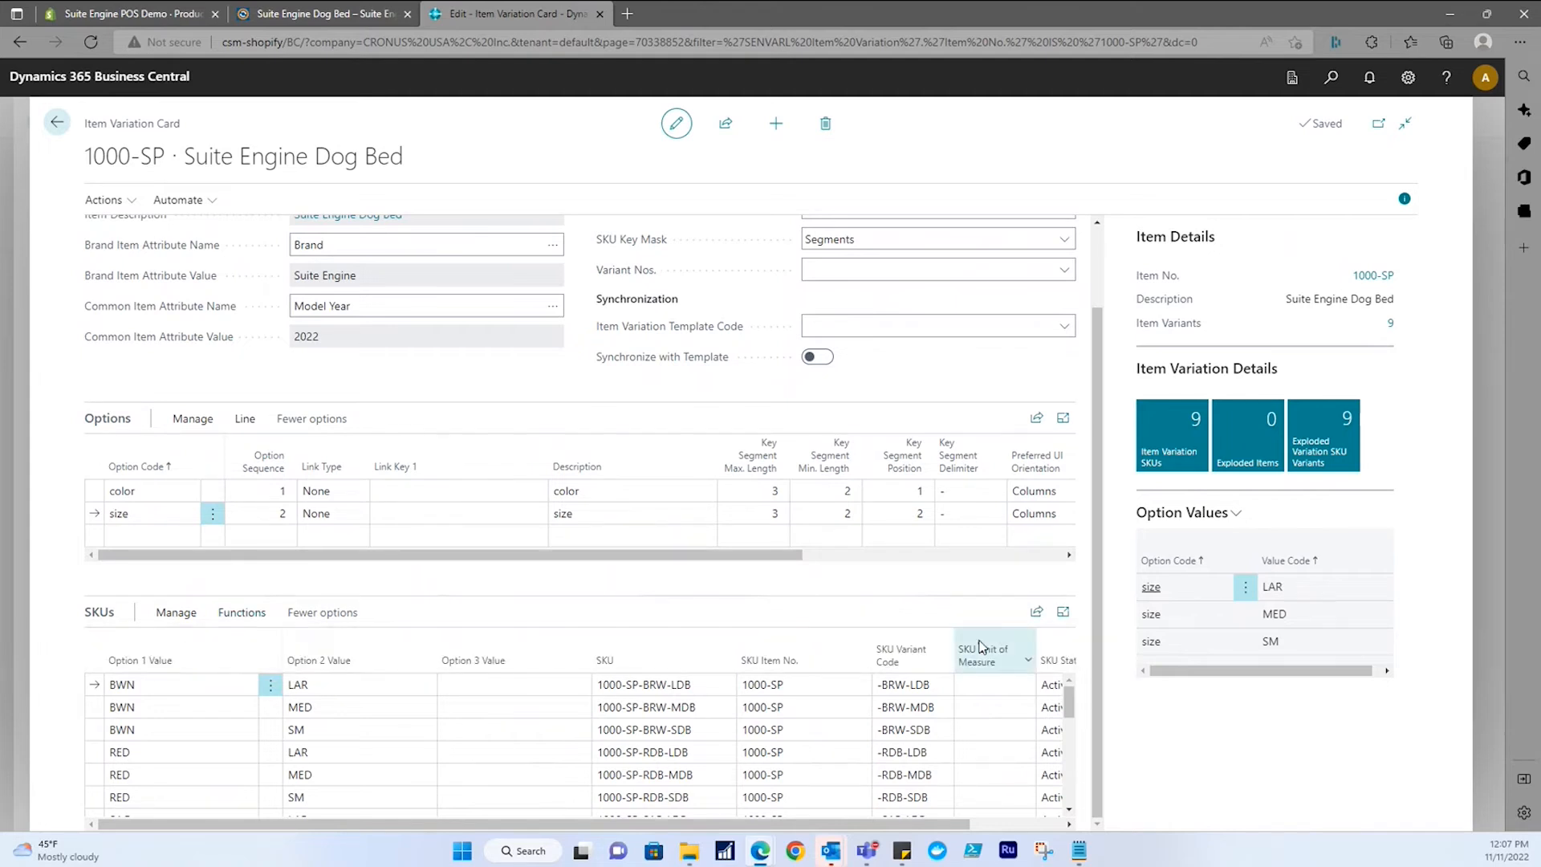
pyautogui.click(720, 683)
pyautogui.scroll(-2, 720, 685)
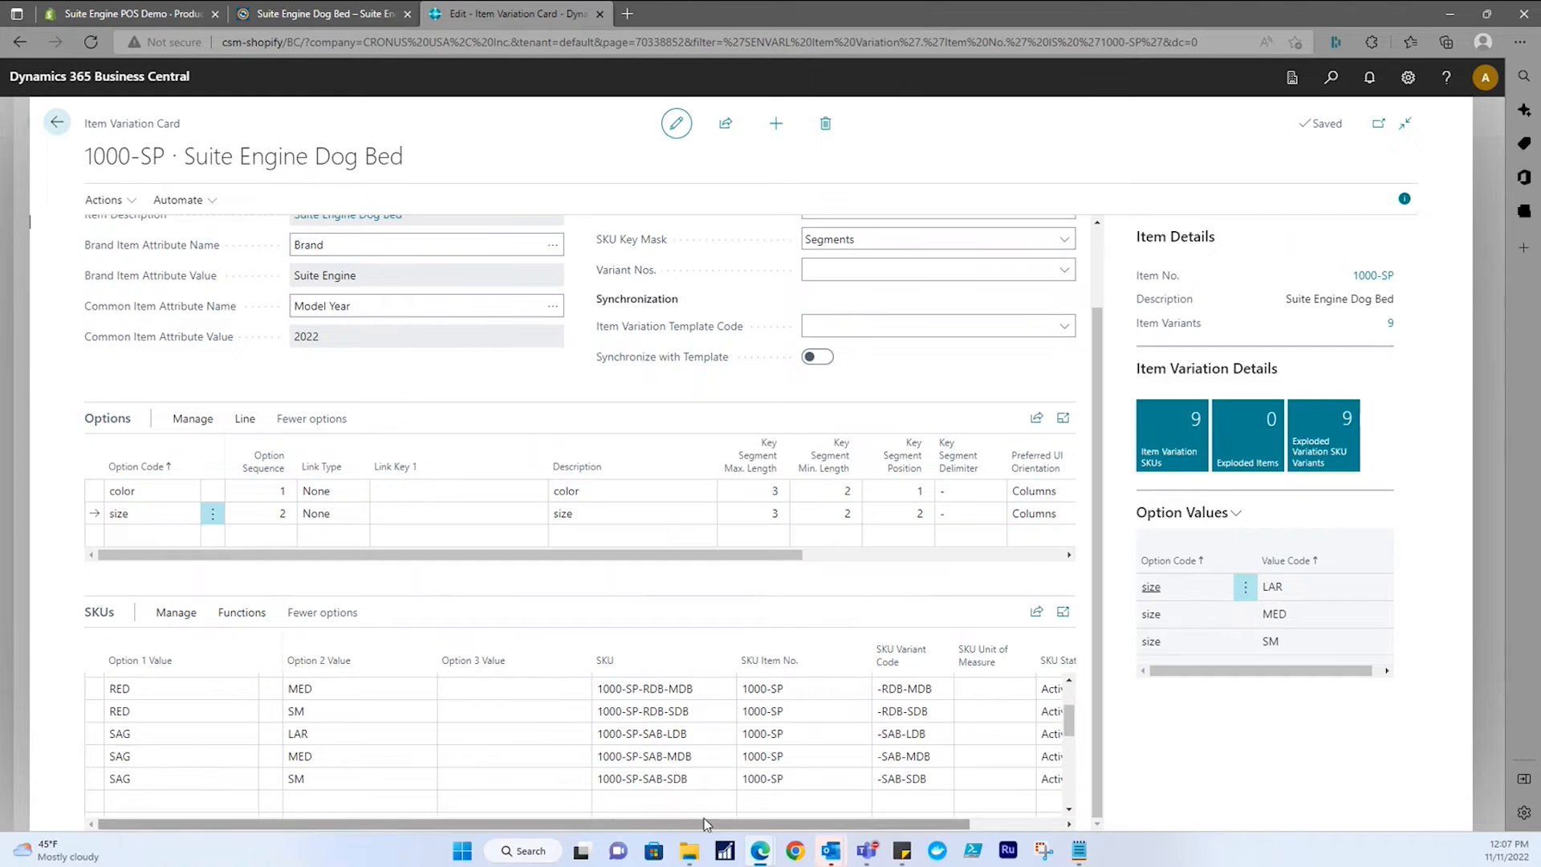
pyautogui.scroll(2, 706, 774)
pyautogui.scroll(2, 705, 771)
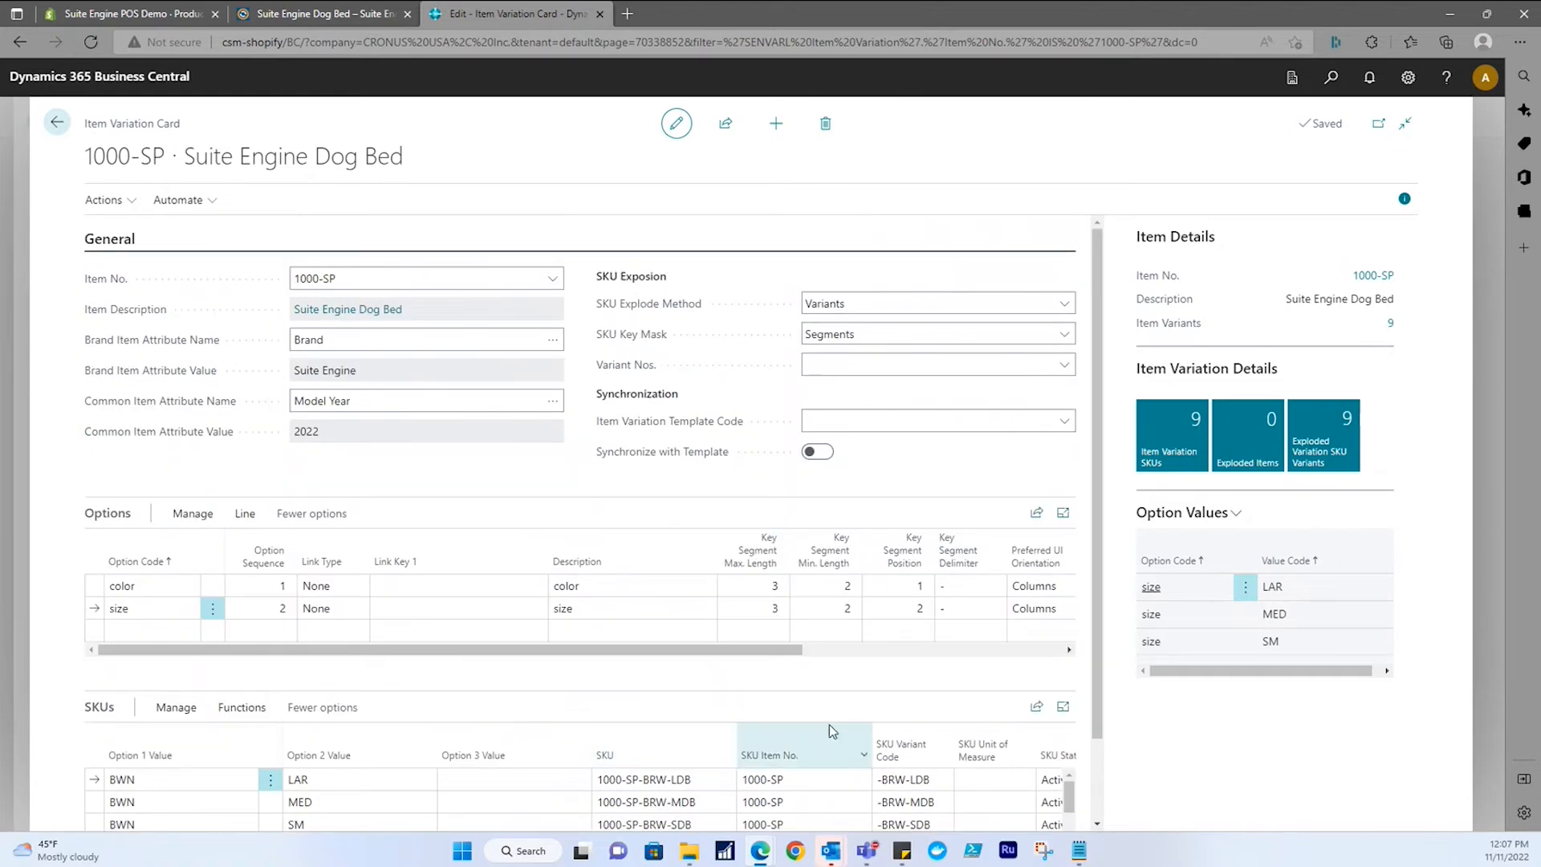
# Check the SKU Status and Entry No. columns of the SKUs list and open the dog bed's Item Variants list.
pyautogui.scroll(-2, 1093, 717)
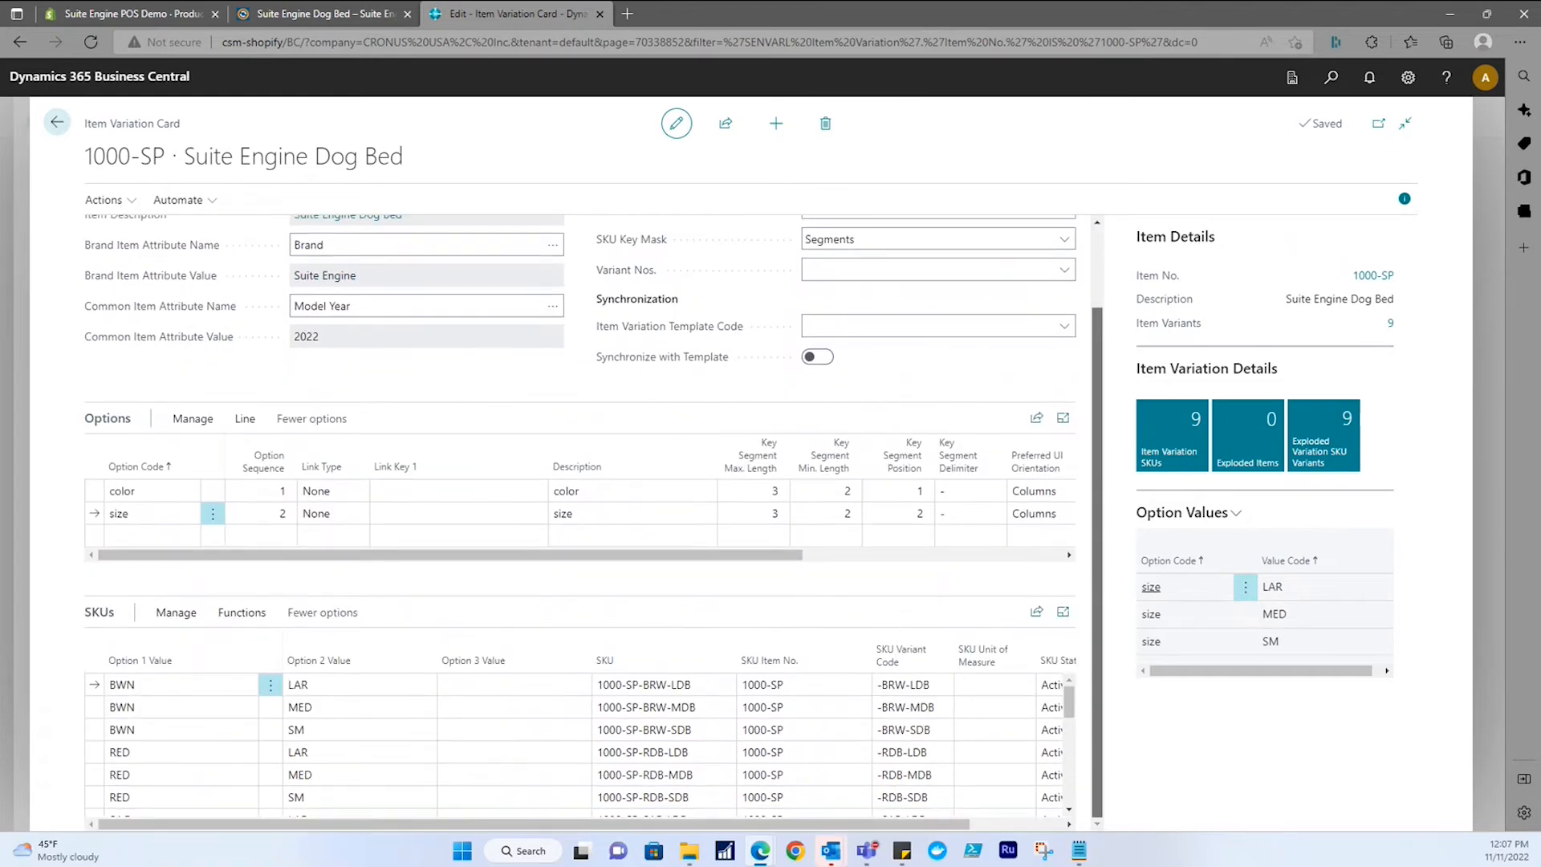
pyautogui.moveTo(925, 828); pyautogui.dragTo(1019, 836)
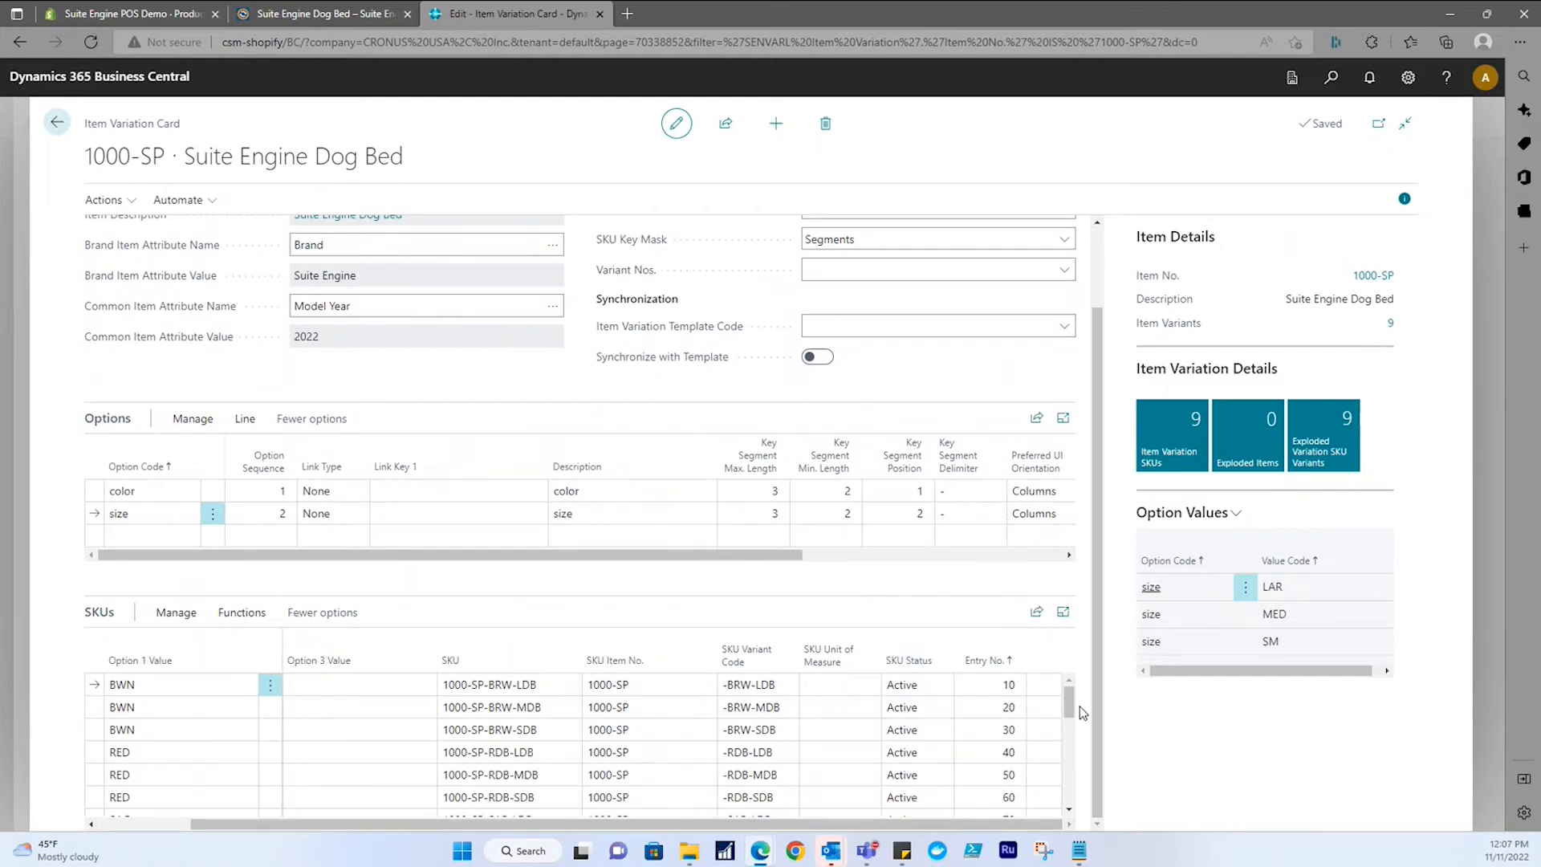
pyautogui.moveTo(1070, 707); pyautogui.dragTo(1067, 664)
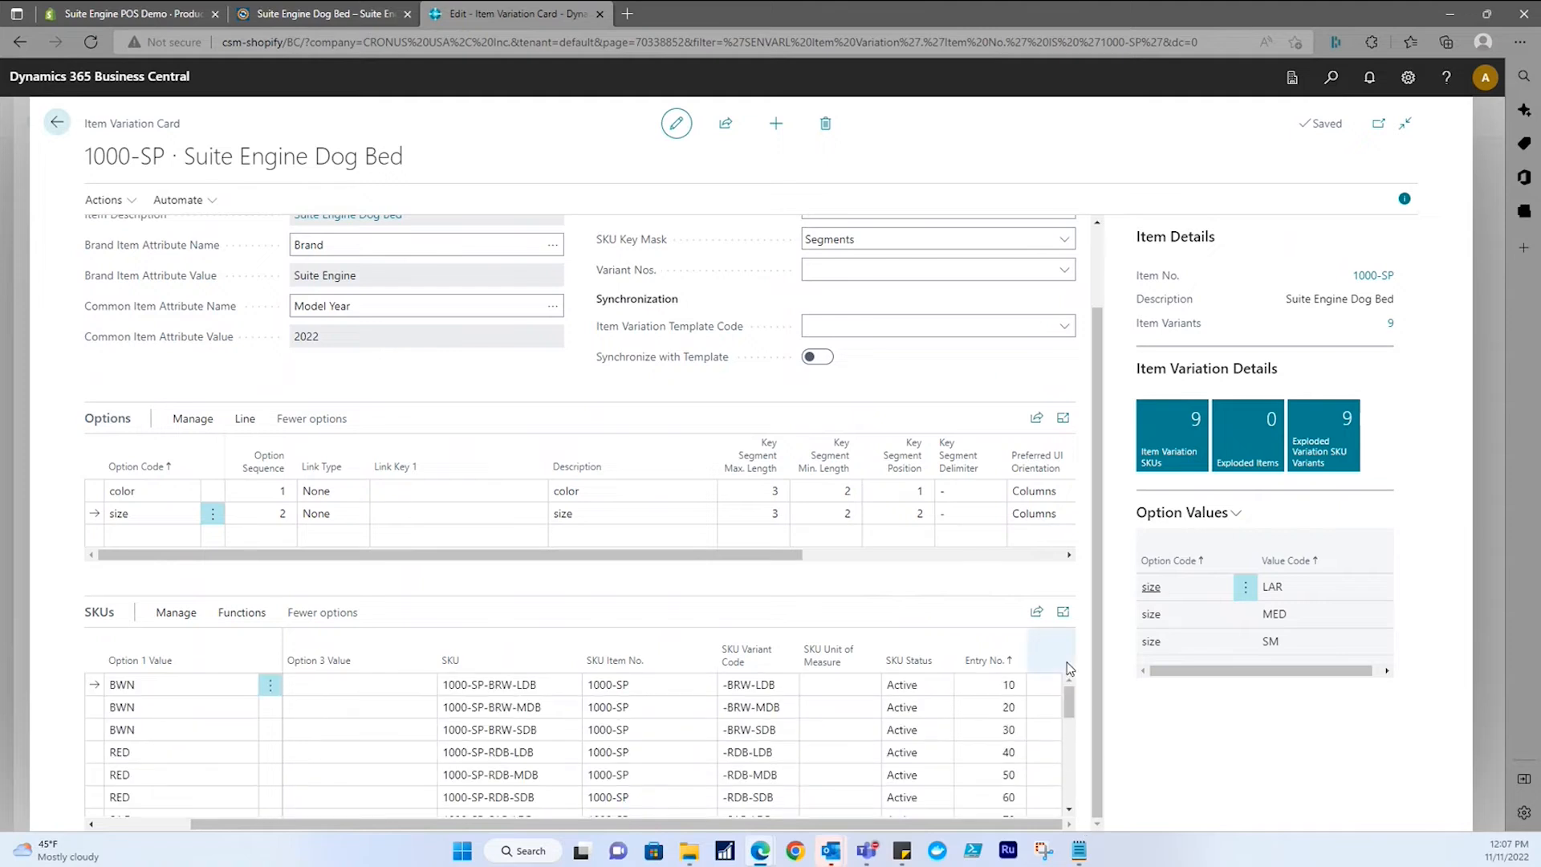
pyautogui.moveTo(957, 824); pyautogui.dragTo(796, 850)
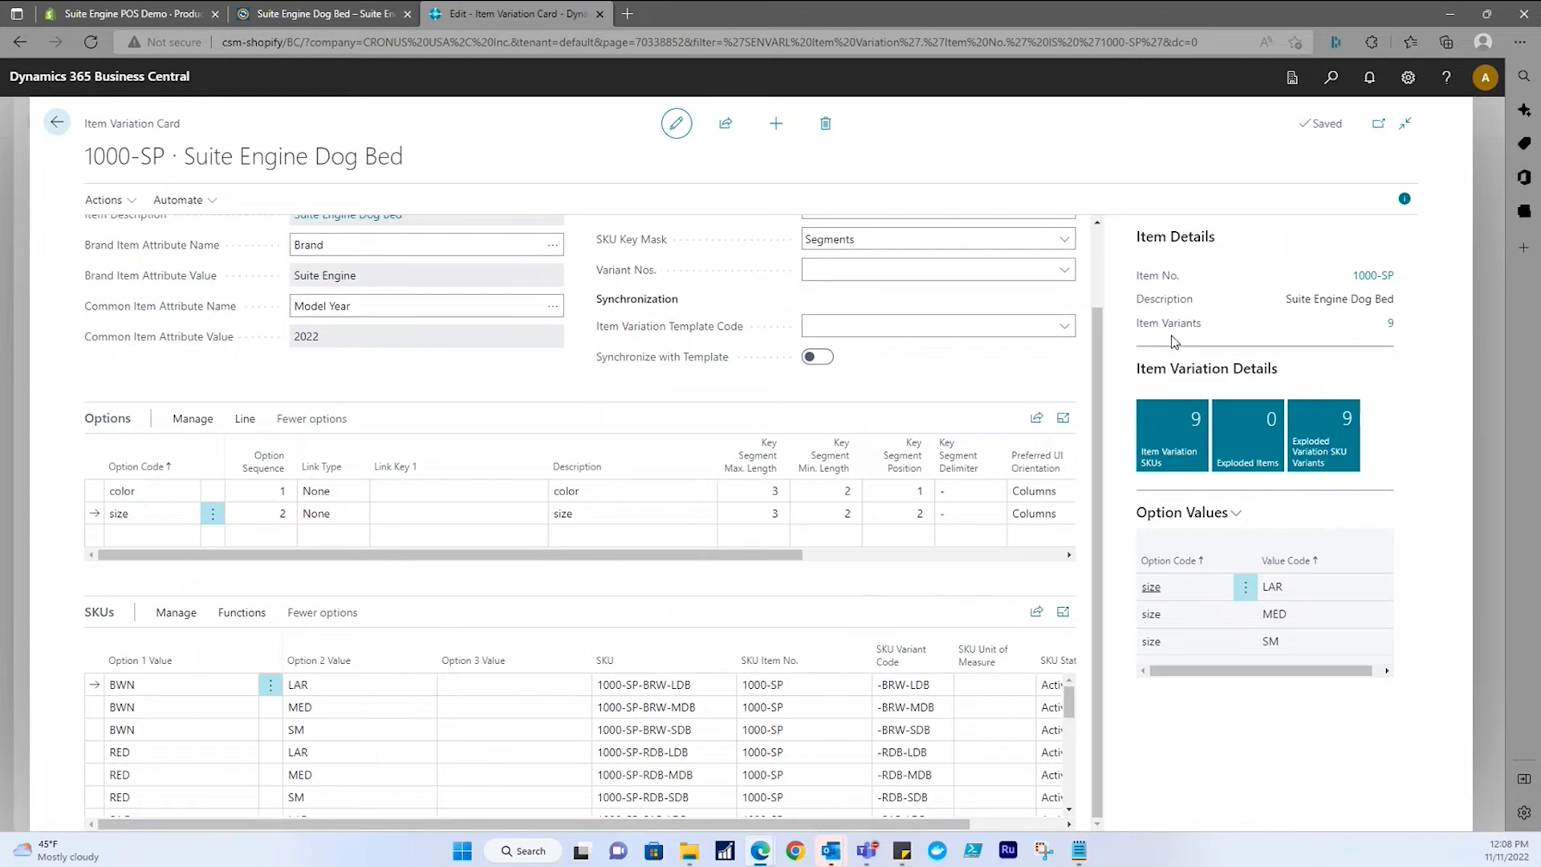
pyautogui.click(1393, 327)
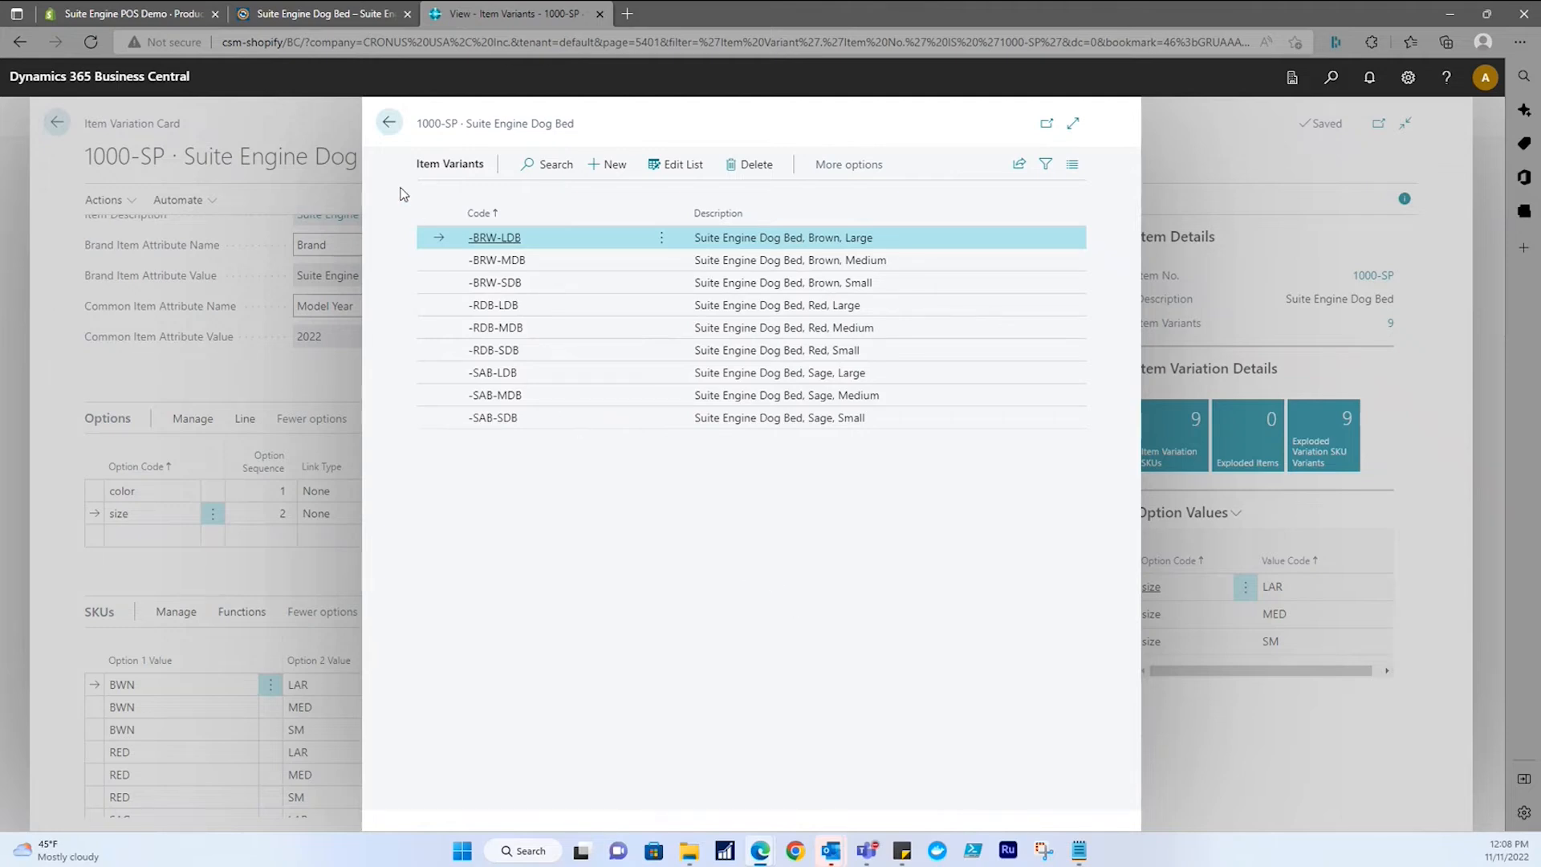
# Leave the dog bed's Item Variants list, return to the role center and open the SHOPIFYB2C sales channel card.
pyautogui.click(389, 125)
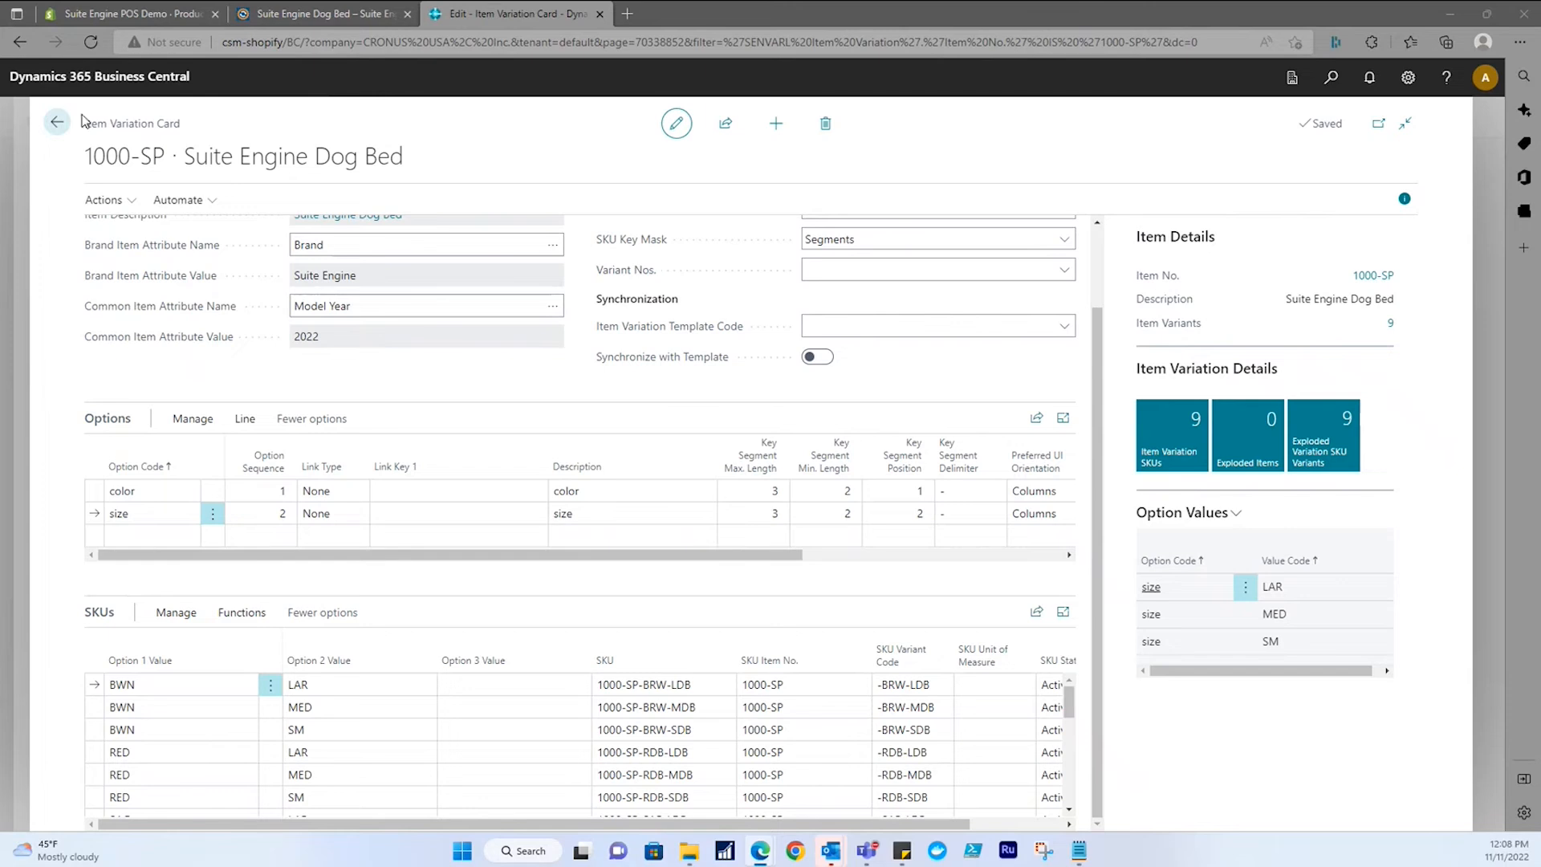
pyautogui.click(60, 124)
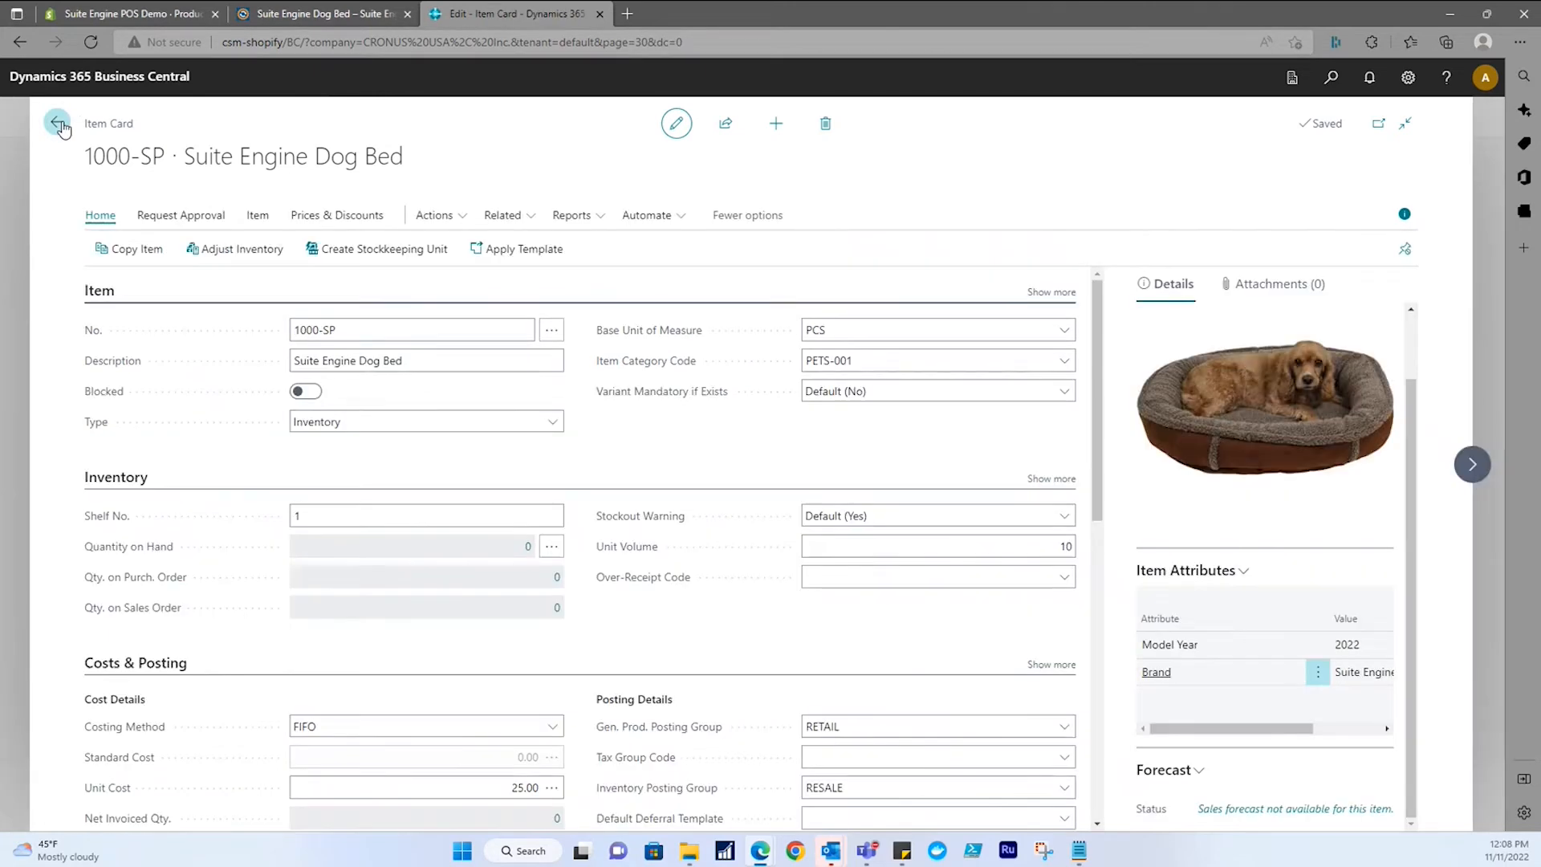
pyautogui.click(60, 125)
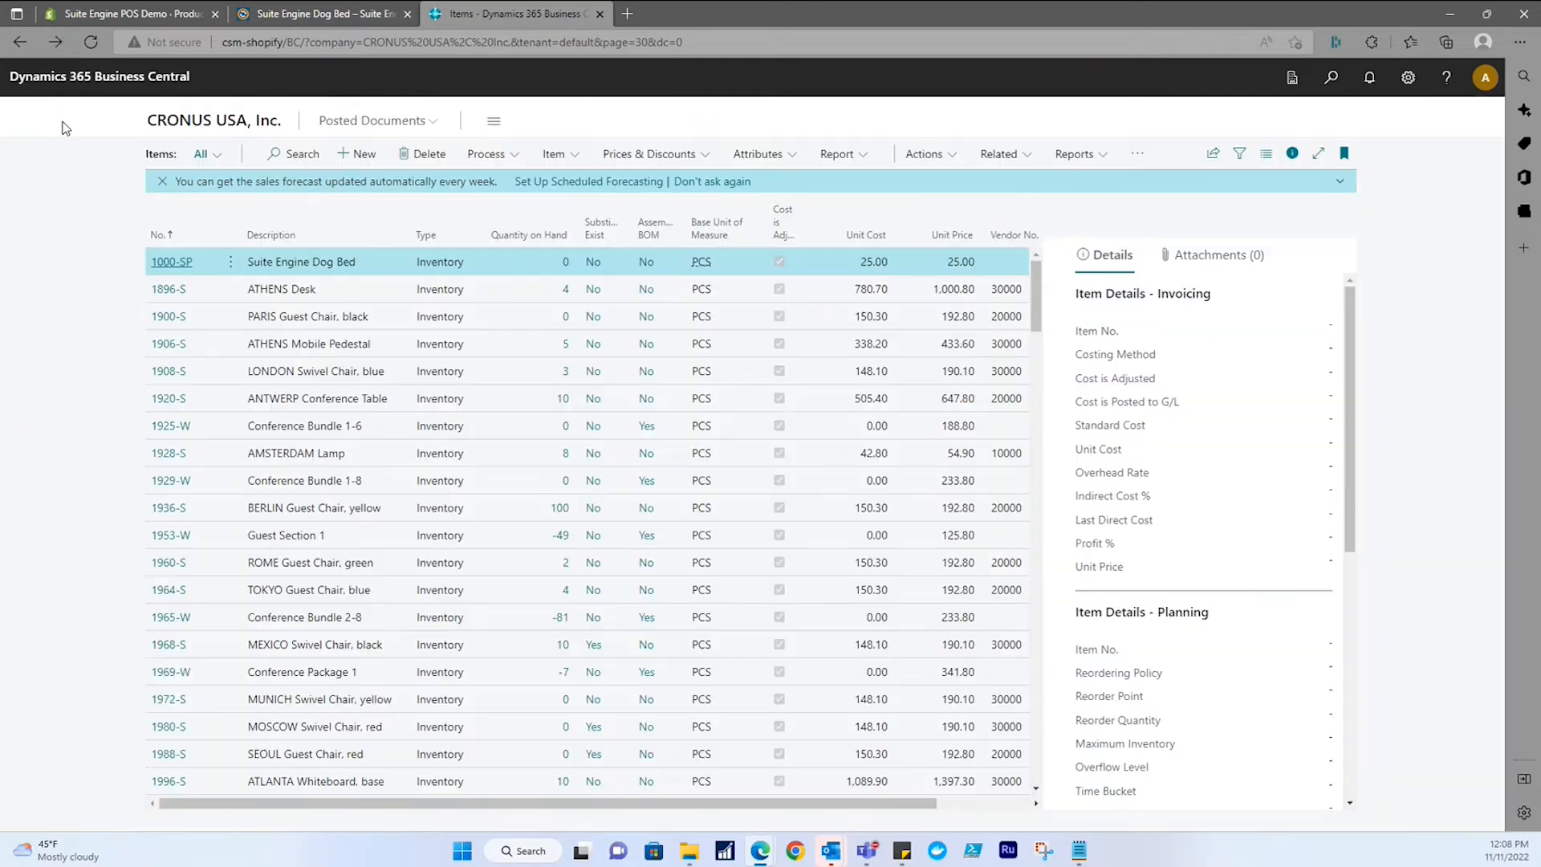
pyautogui.click(208, 124)
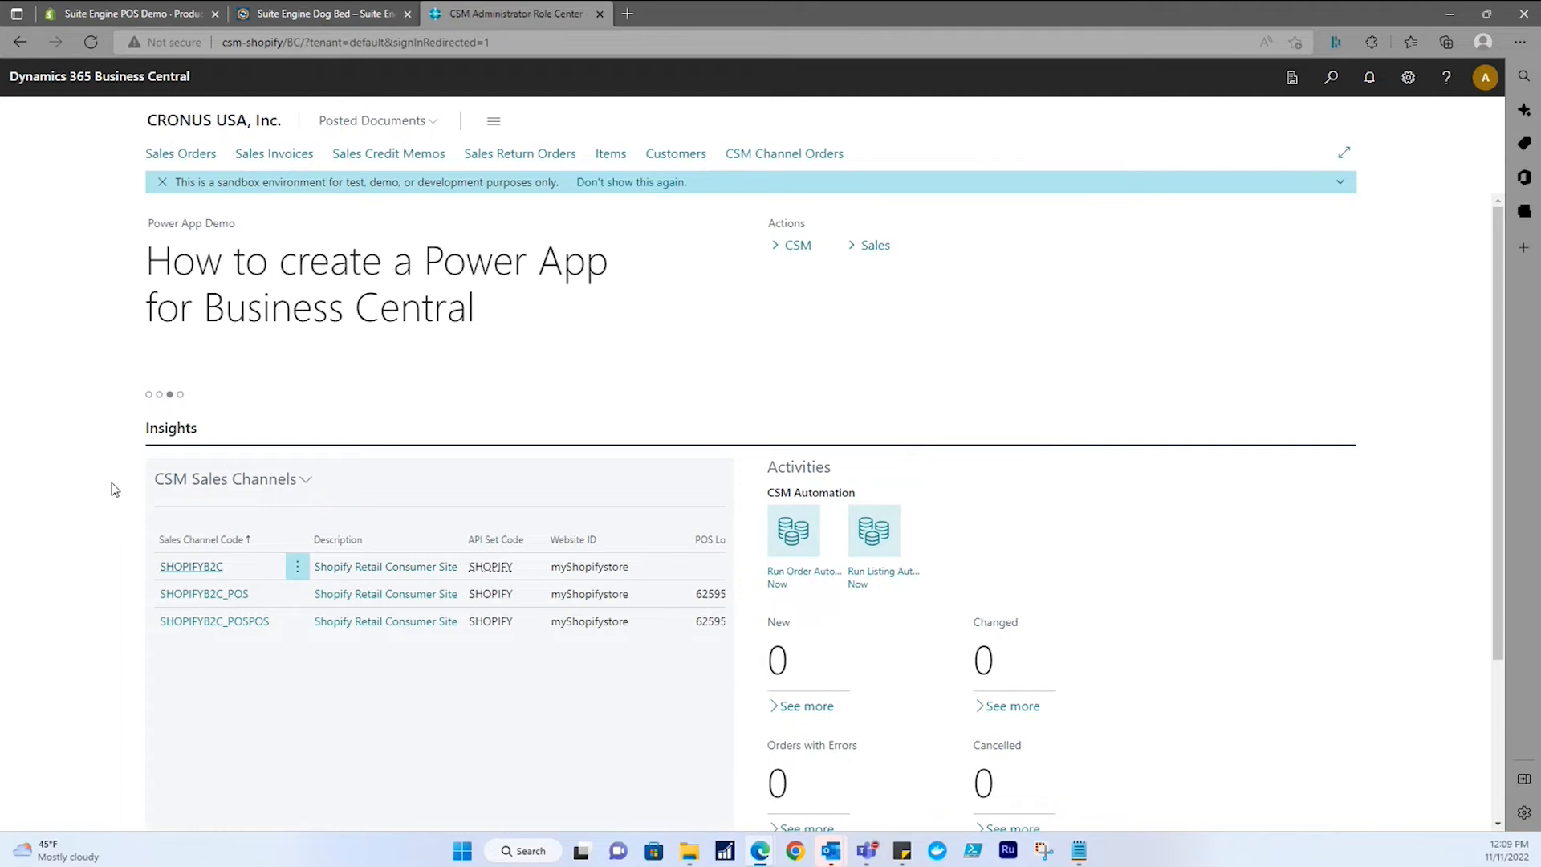
pyautogui.click(214, 567)
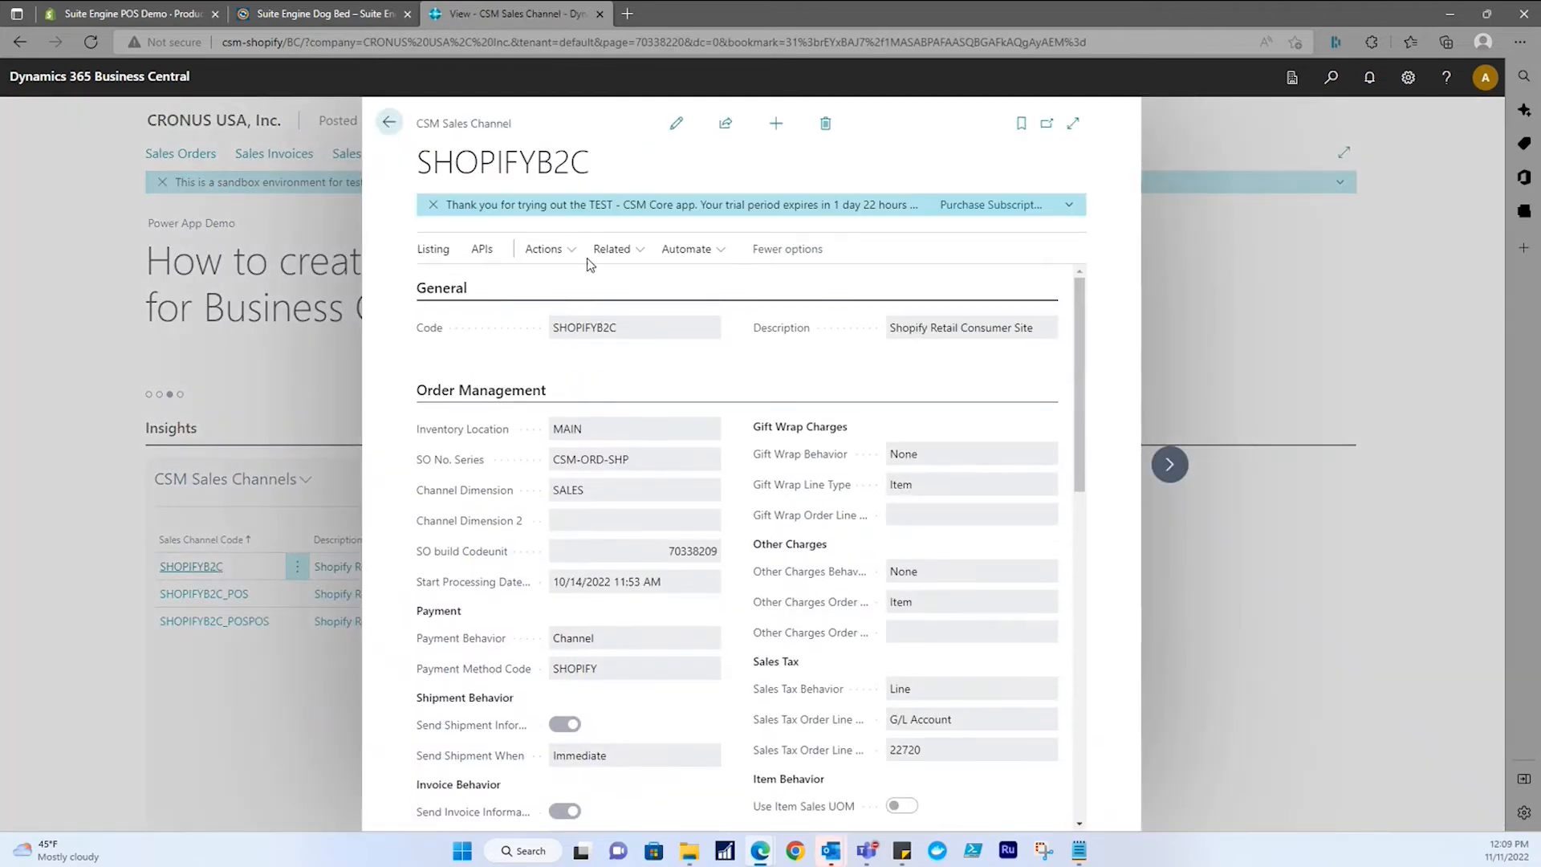
# Examine the SHOPIFYB2C channel's related customer, listing, setup and setup action commands, and its API and automation actions.
pyautogui.click(634, 250)
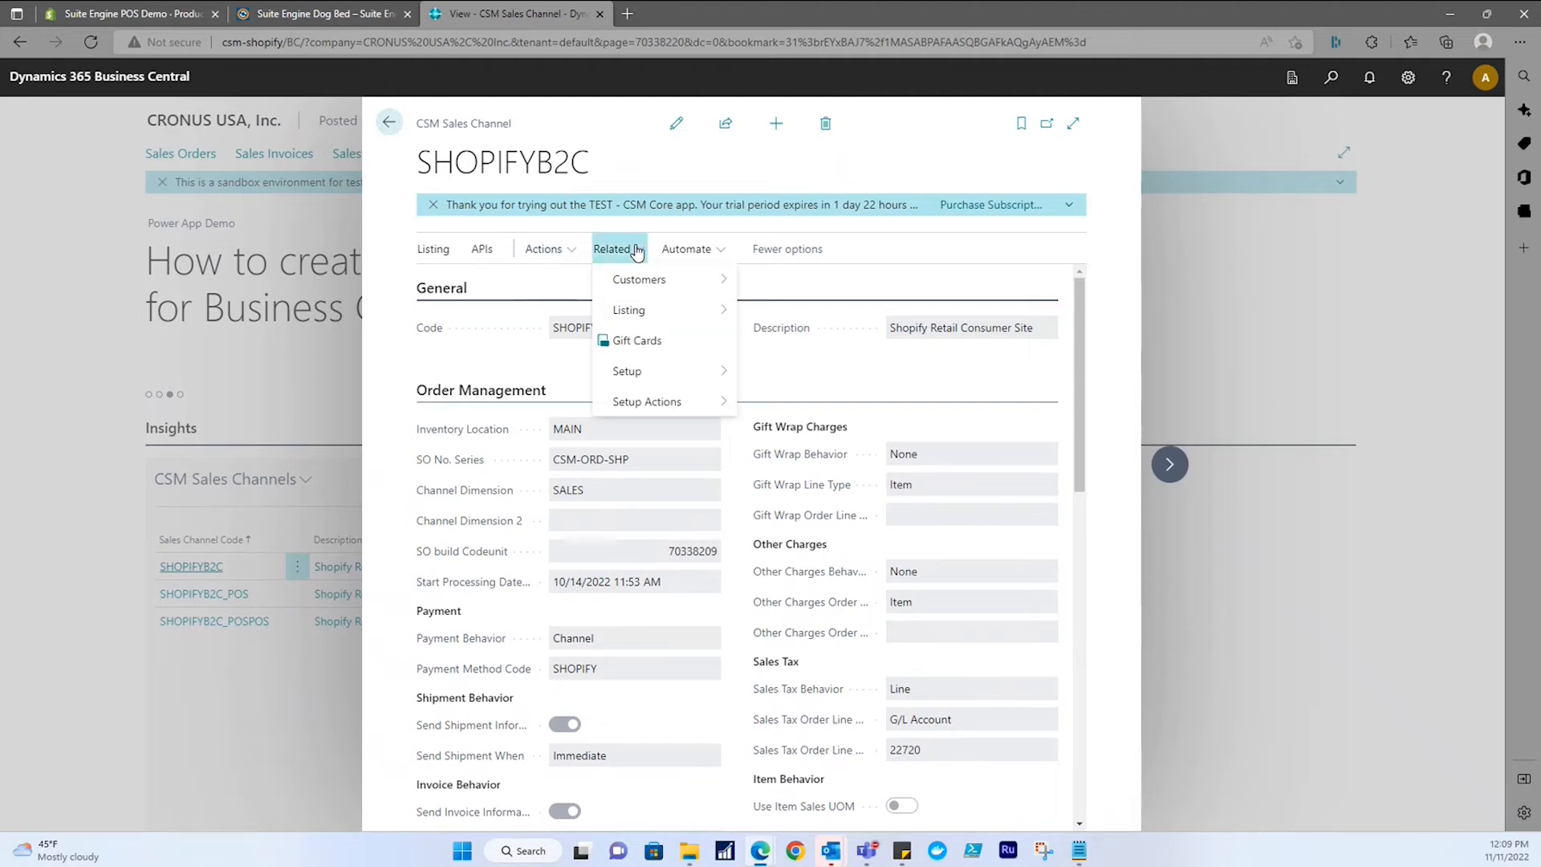
pyautogui.moveTo(665, 322)
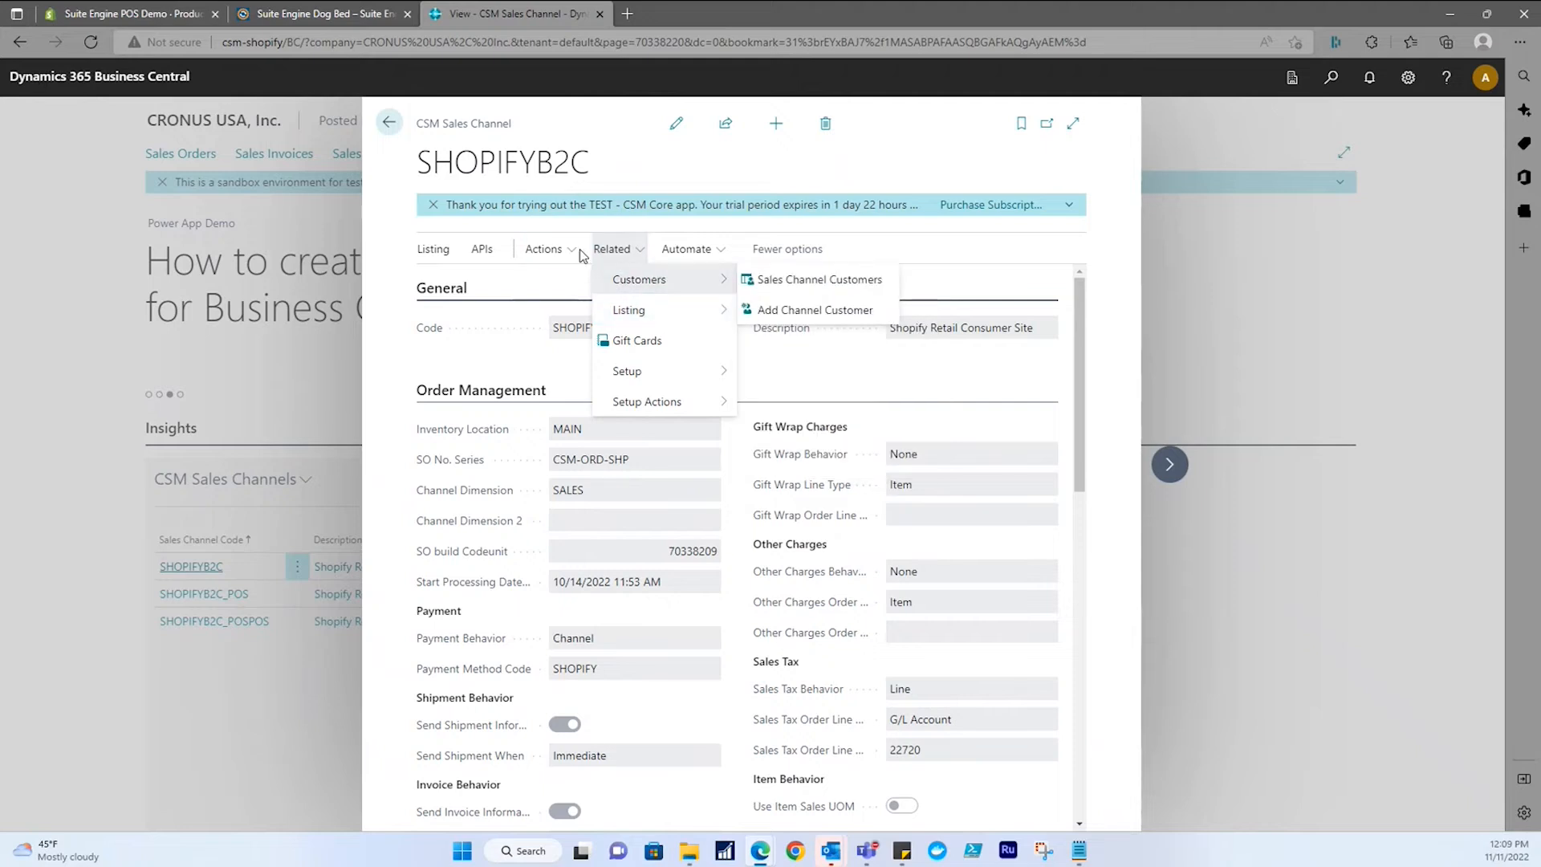
pyautogui.moveTo(687, 370)
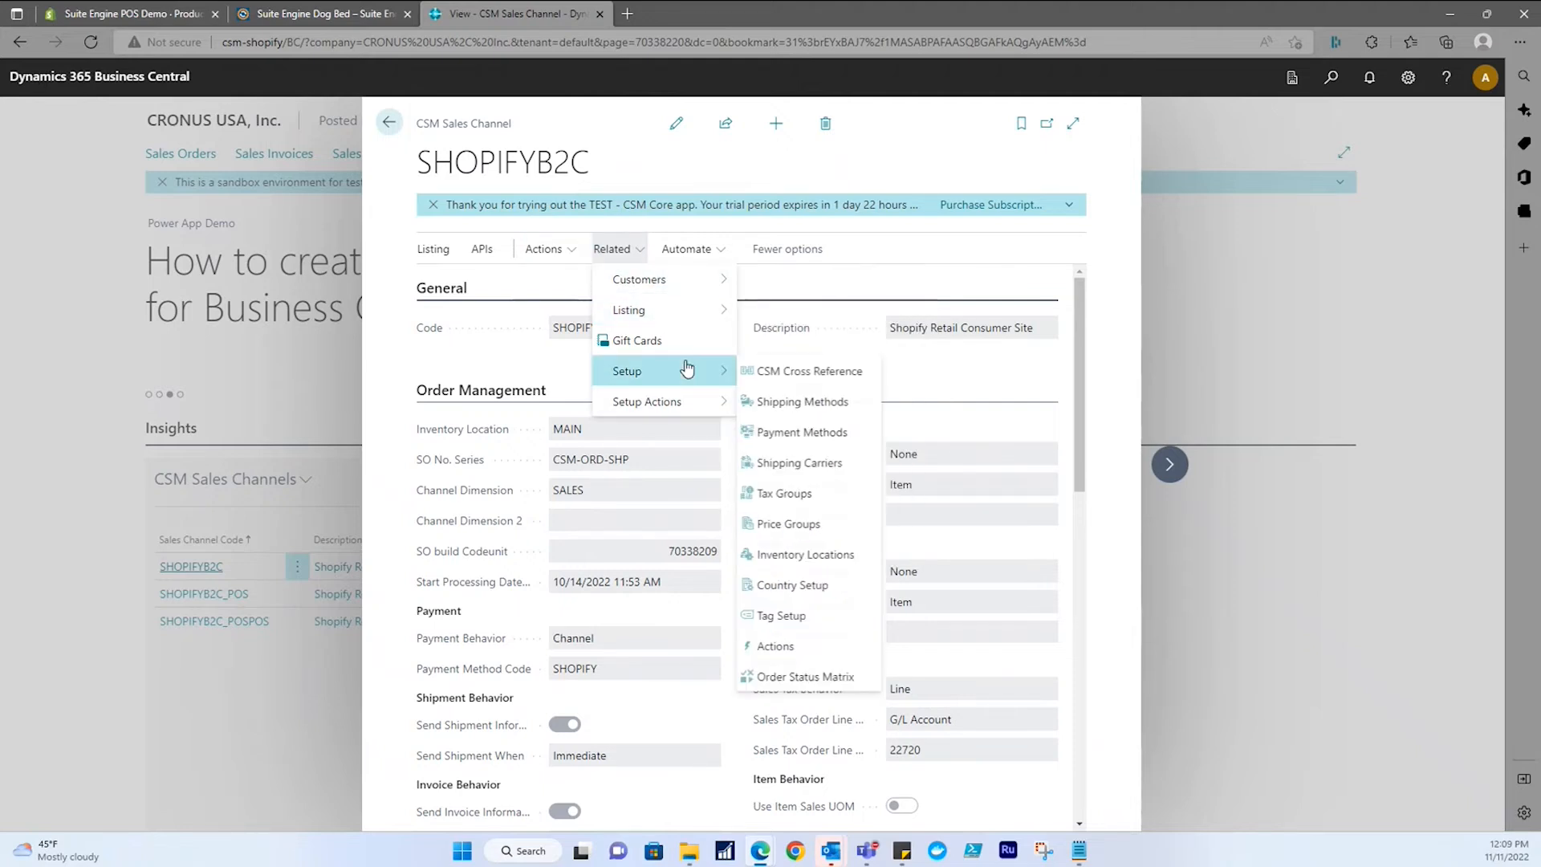
pyautogui.moveTo(691, 408)
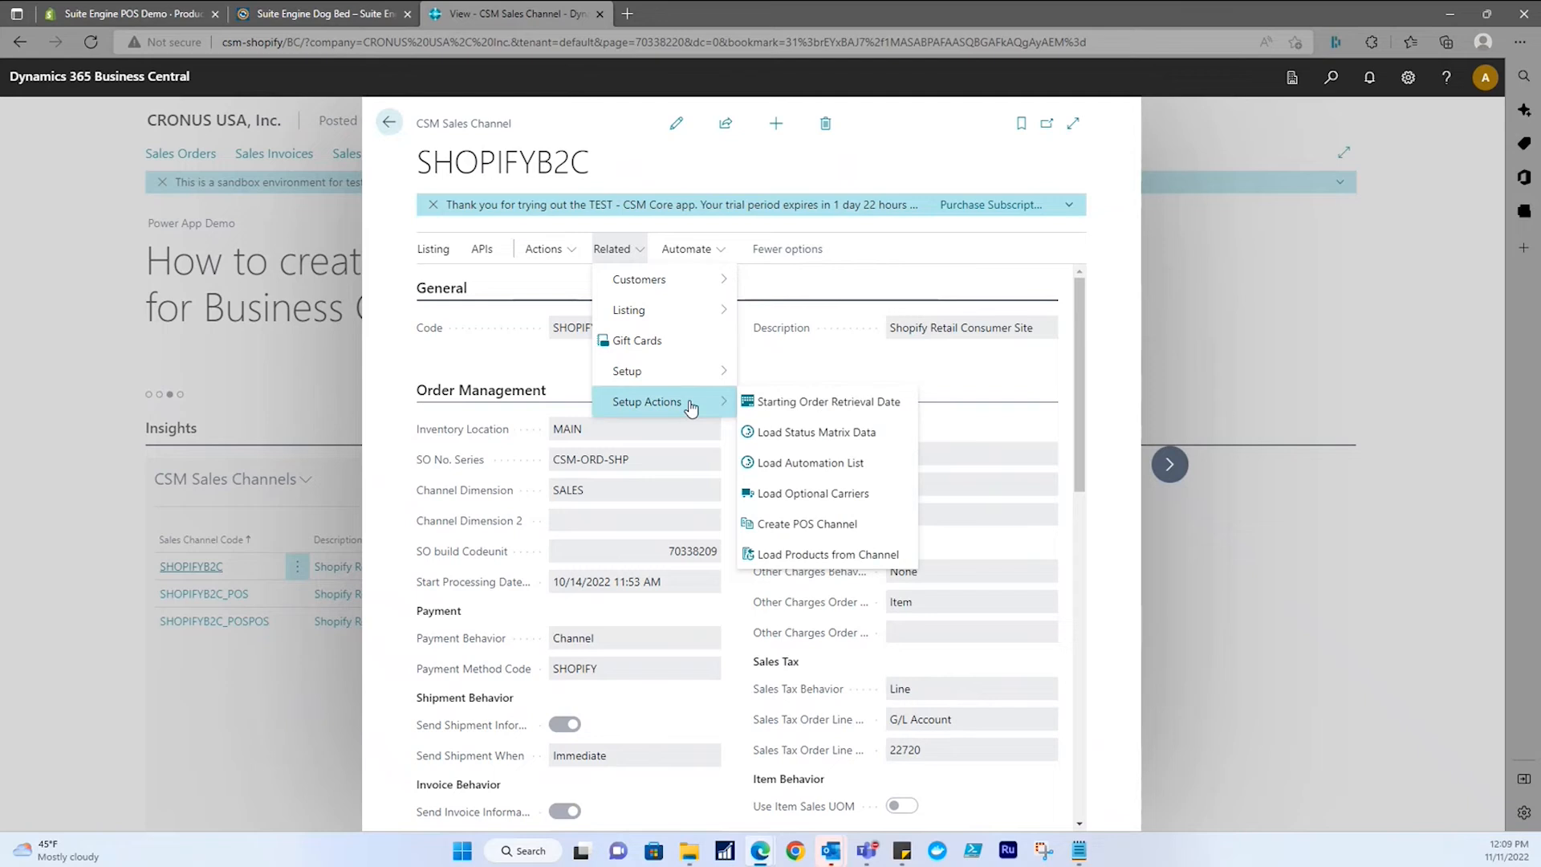
pyautogui.click(546, 253)
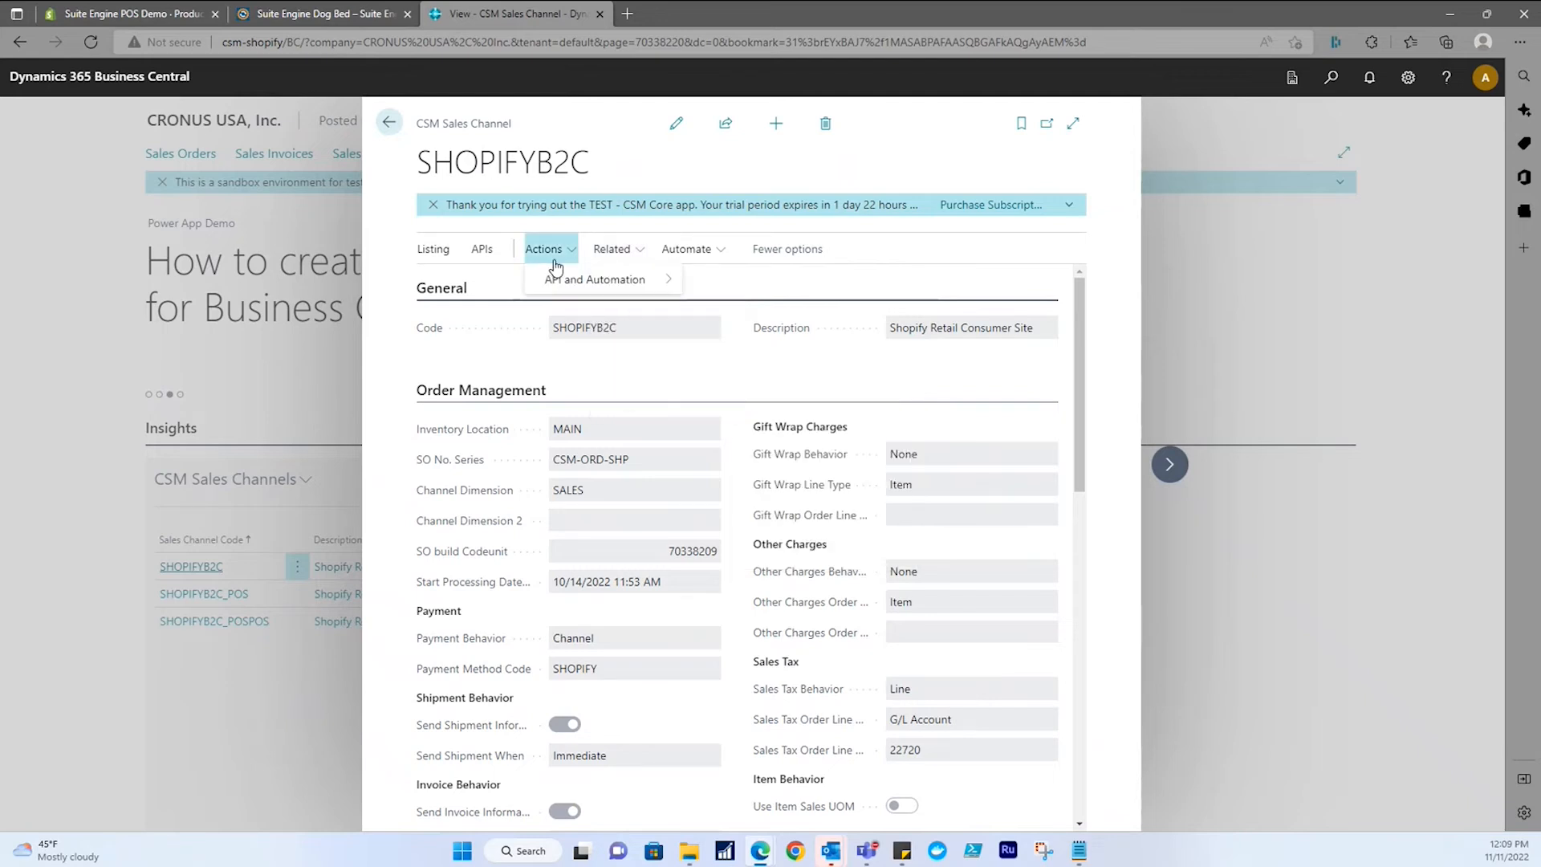
# Step through the SHOPIFYB2C channel's listing wizard for item 1000-SP up to the final step, and close it without finishing.
pyautogui.click(434, 251)
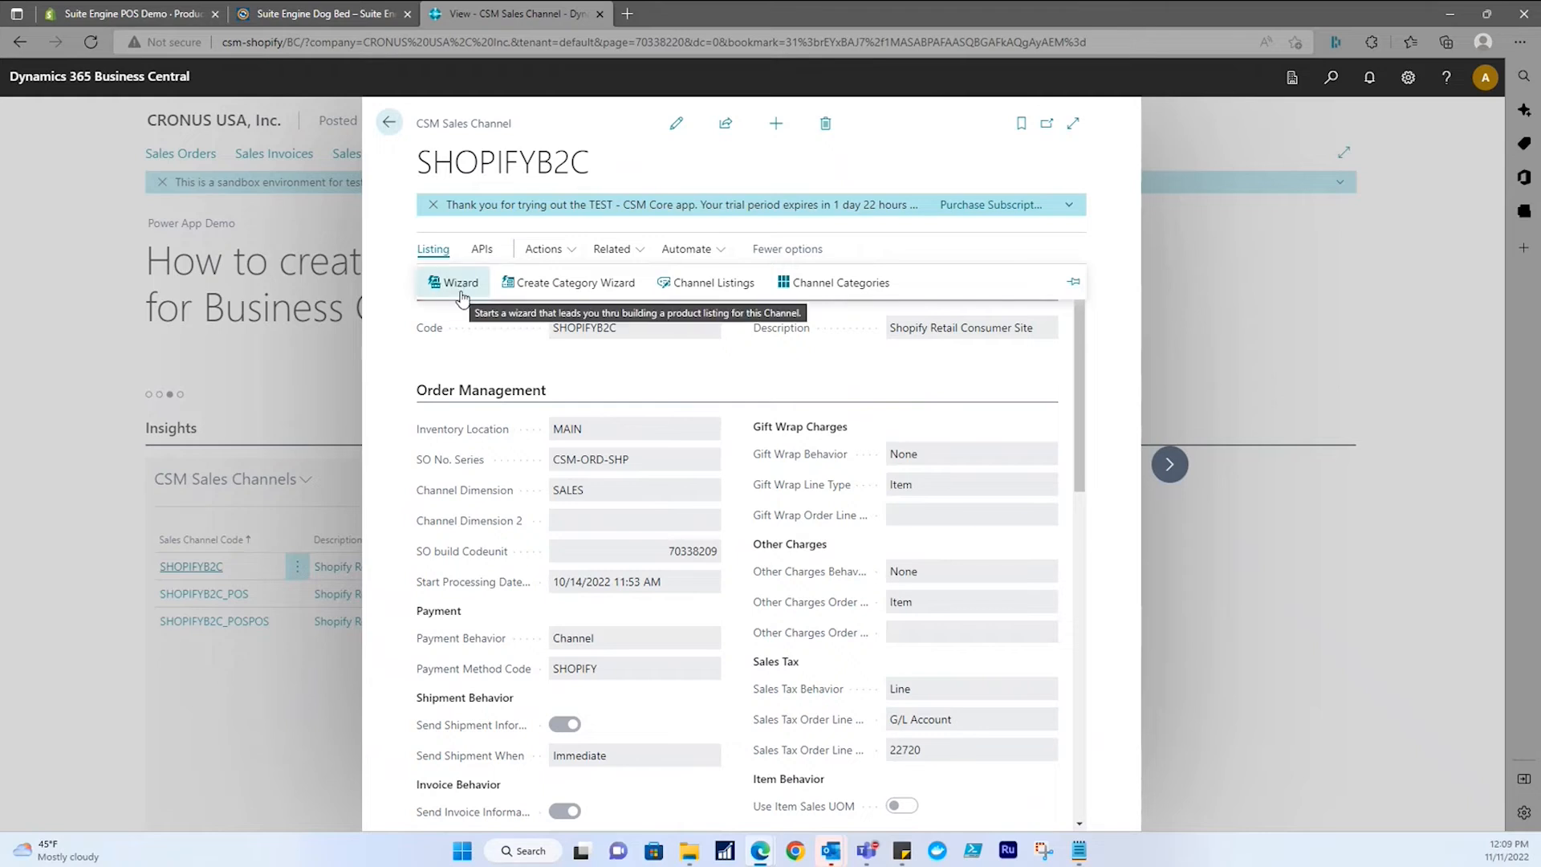
pyautogui.click(459, 284)
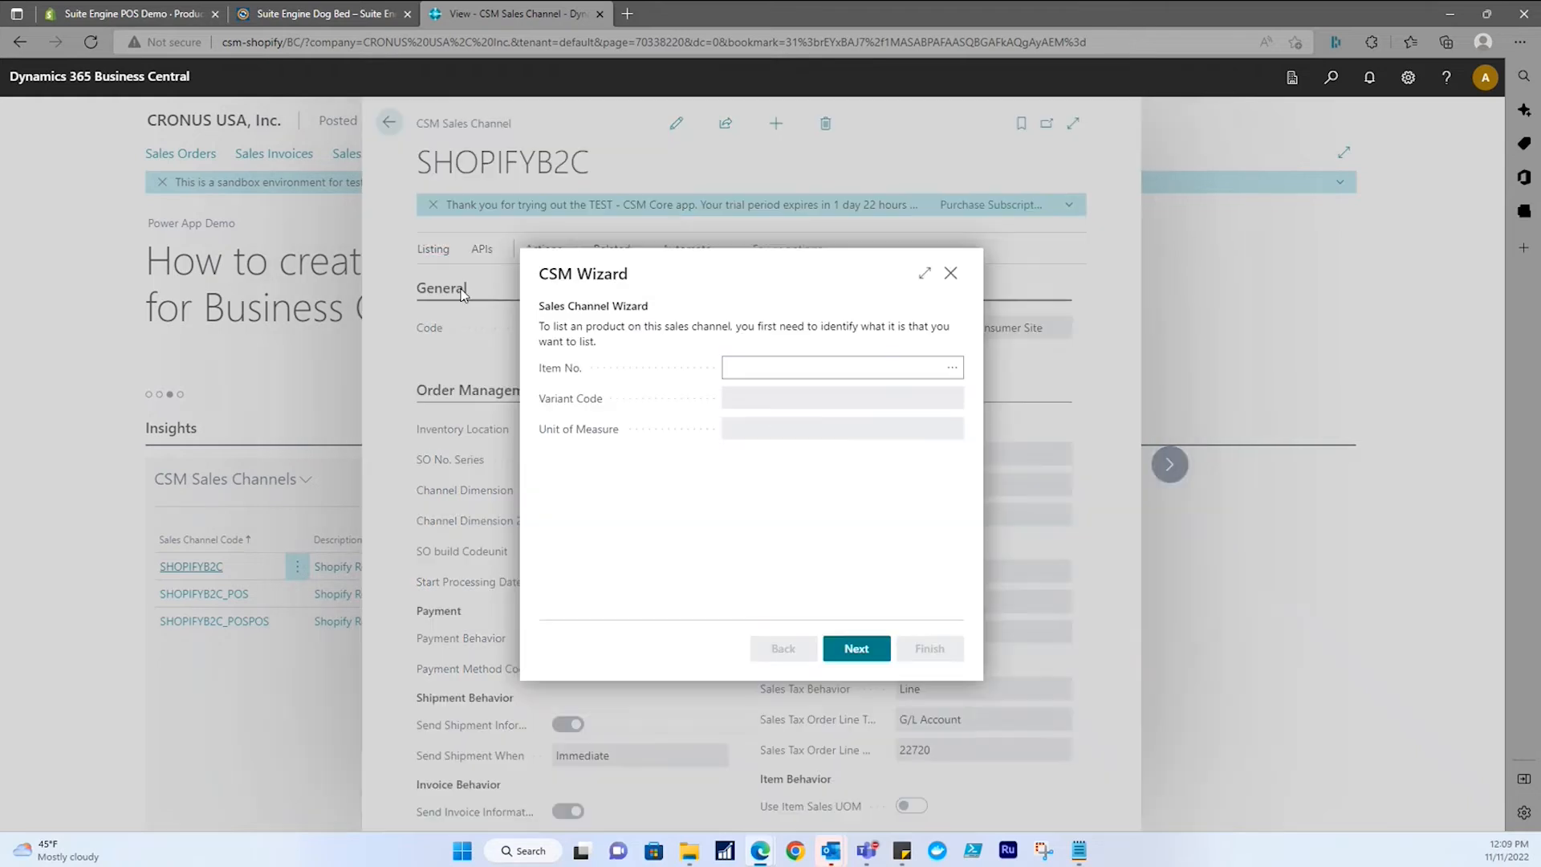
pyautogui.click(953, 369)
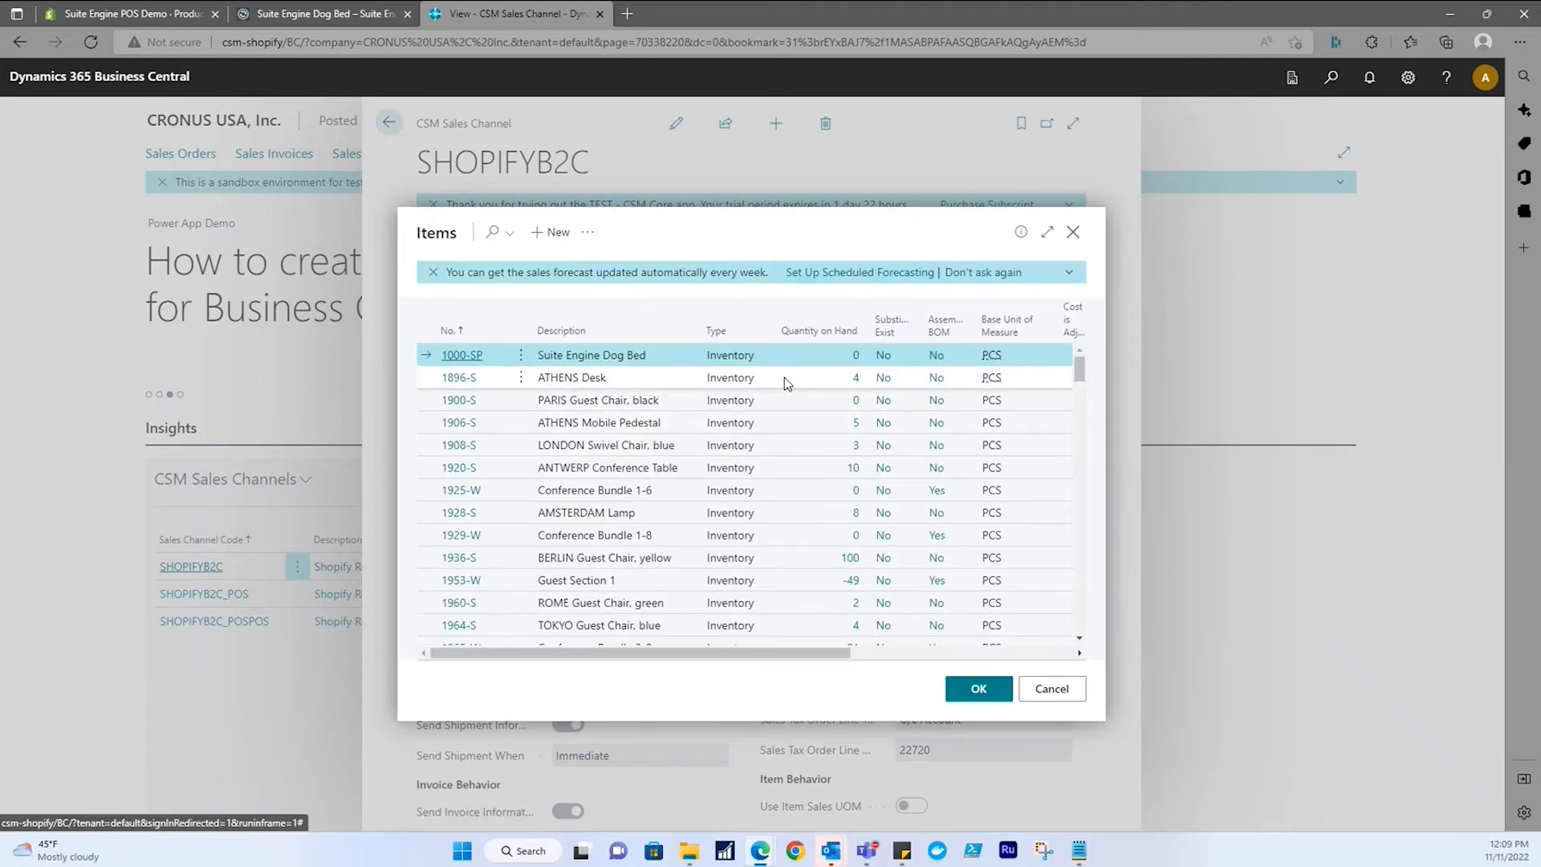
pyautogui.click(463, 359)
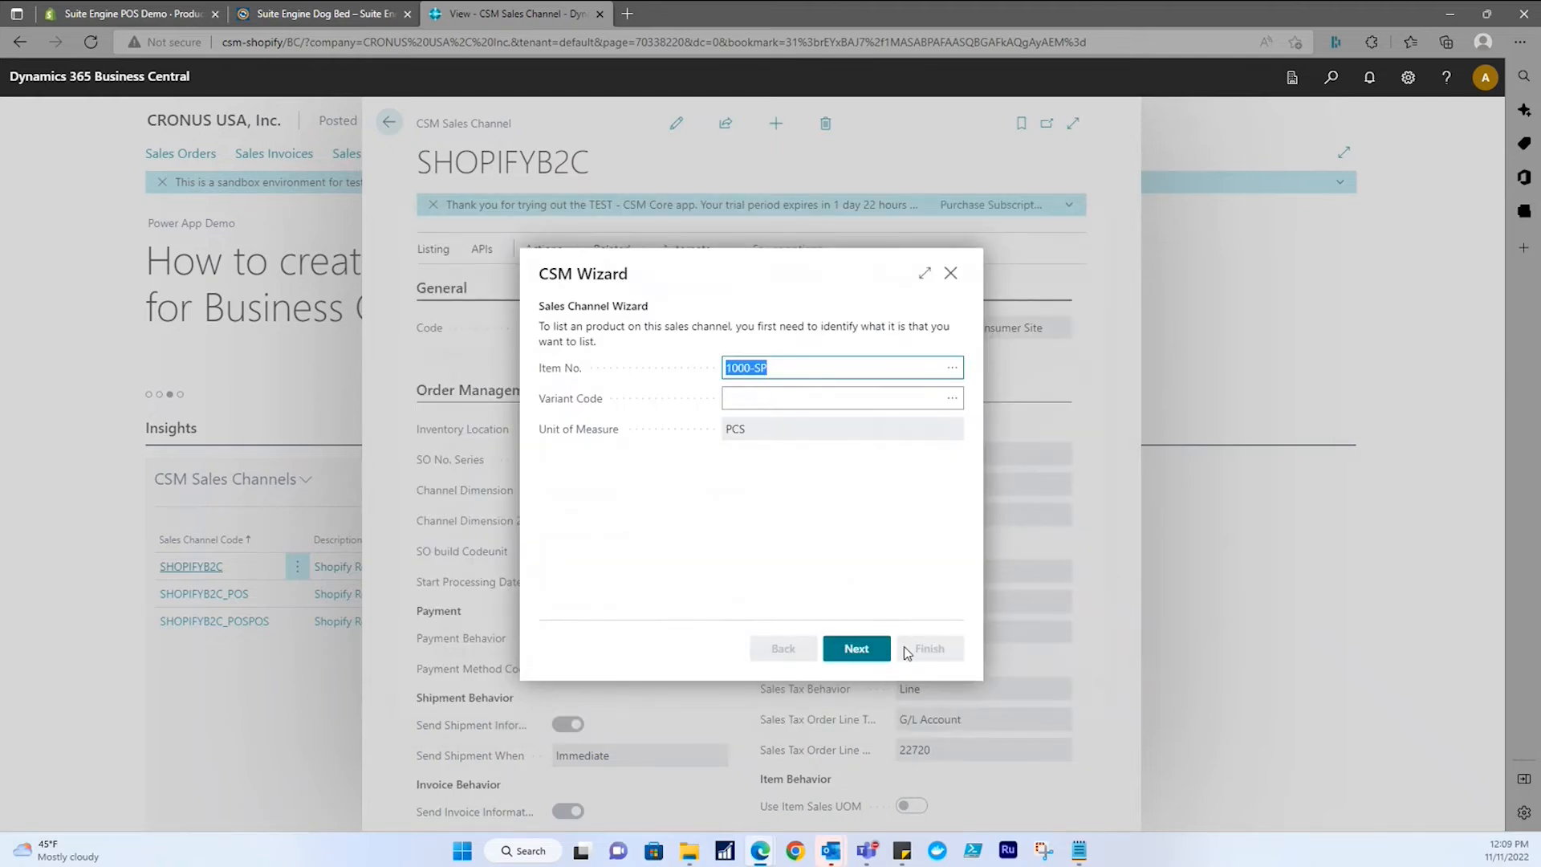
pyautogui.click(857, 649)
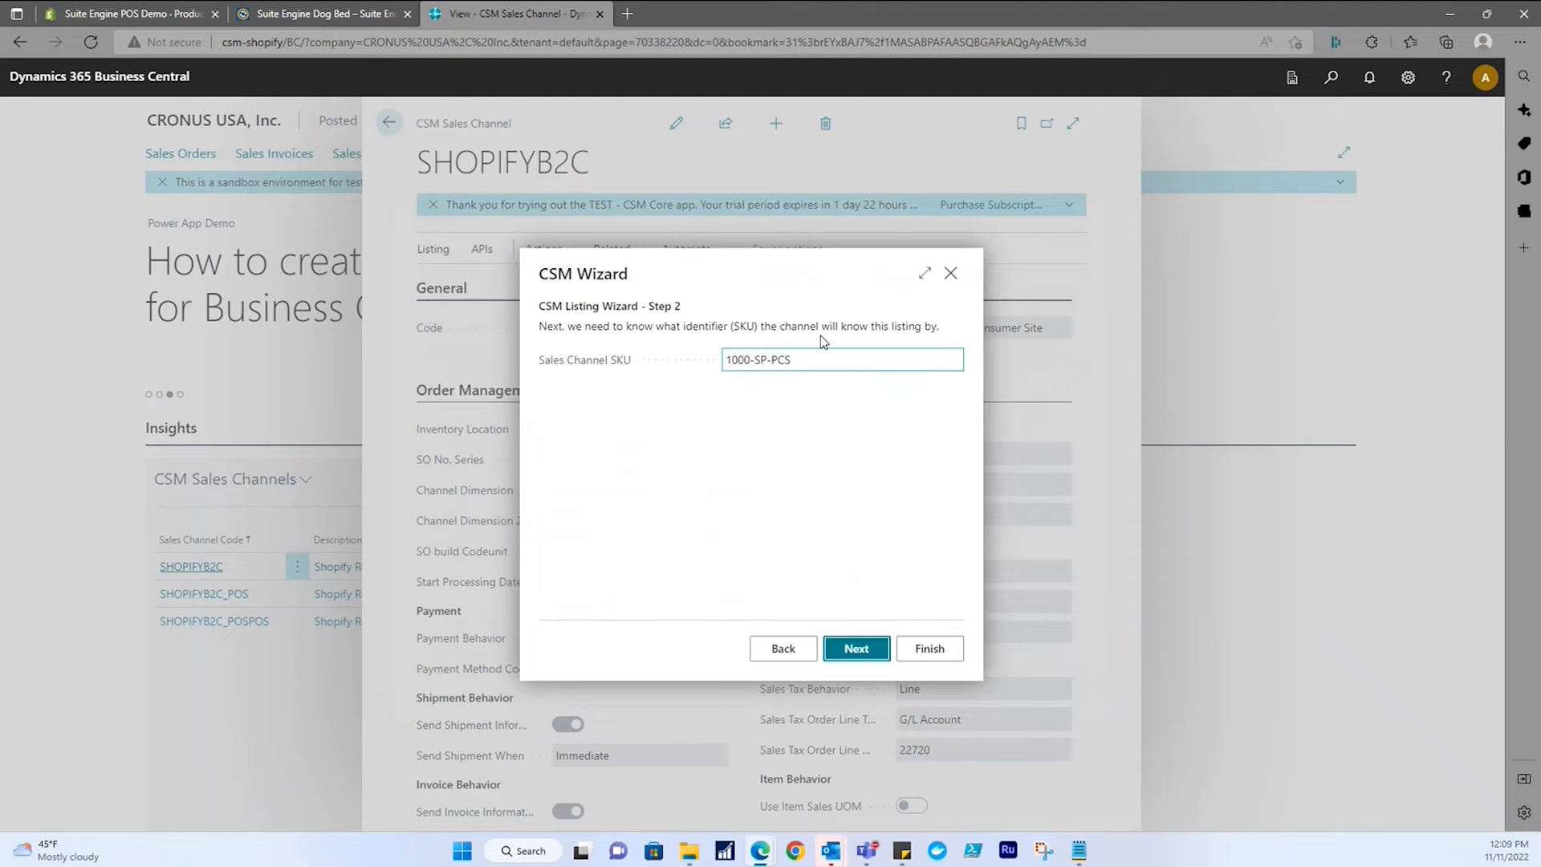
pyautogui.moveTo(550, 376)
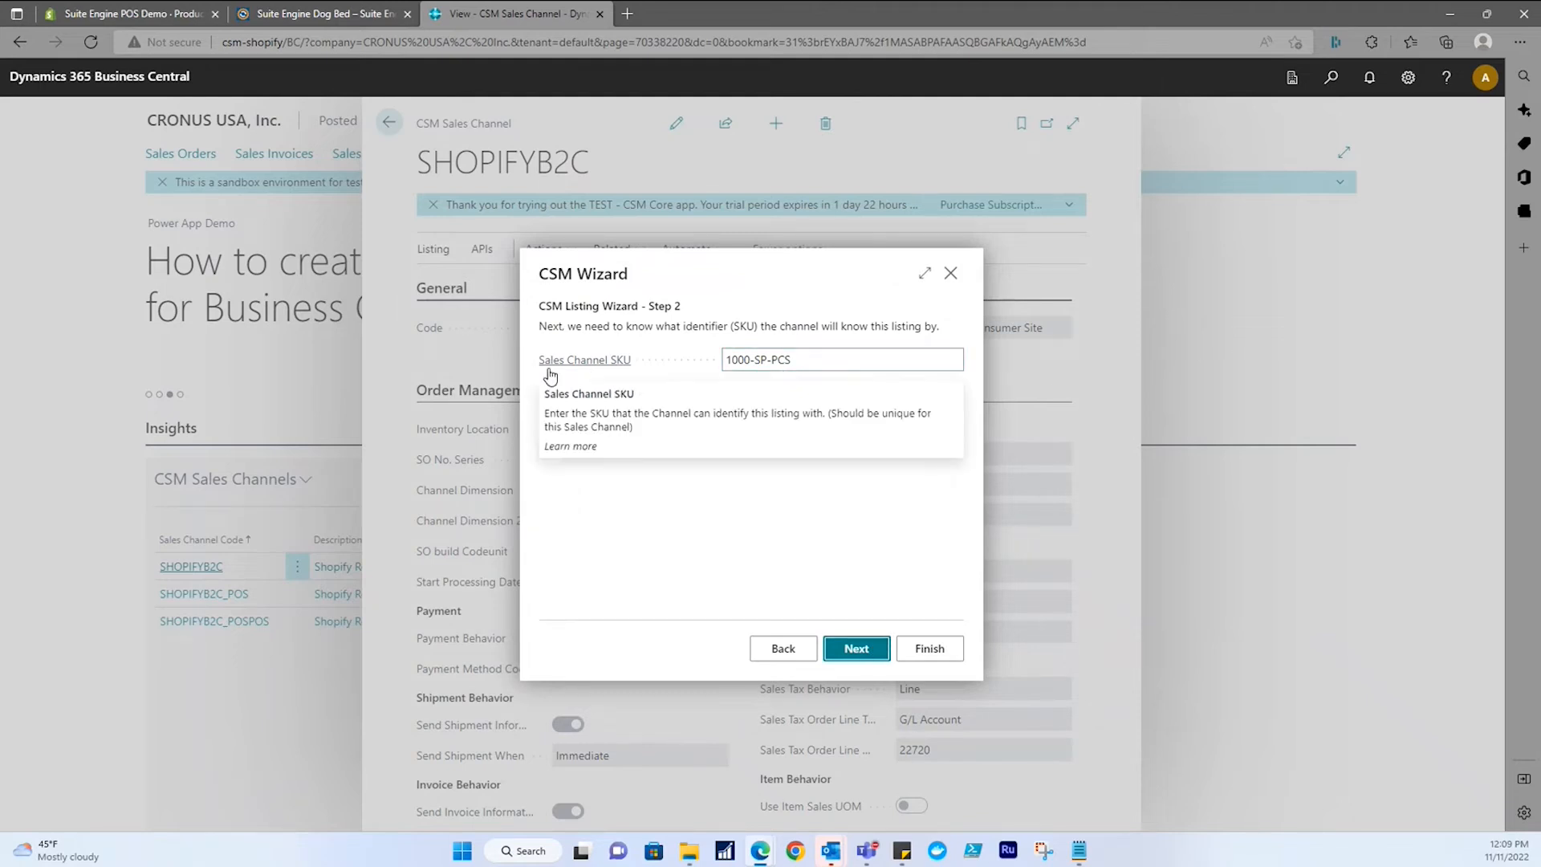
pyautogui.click(803, 362)
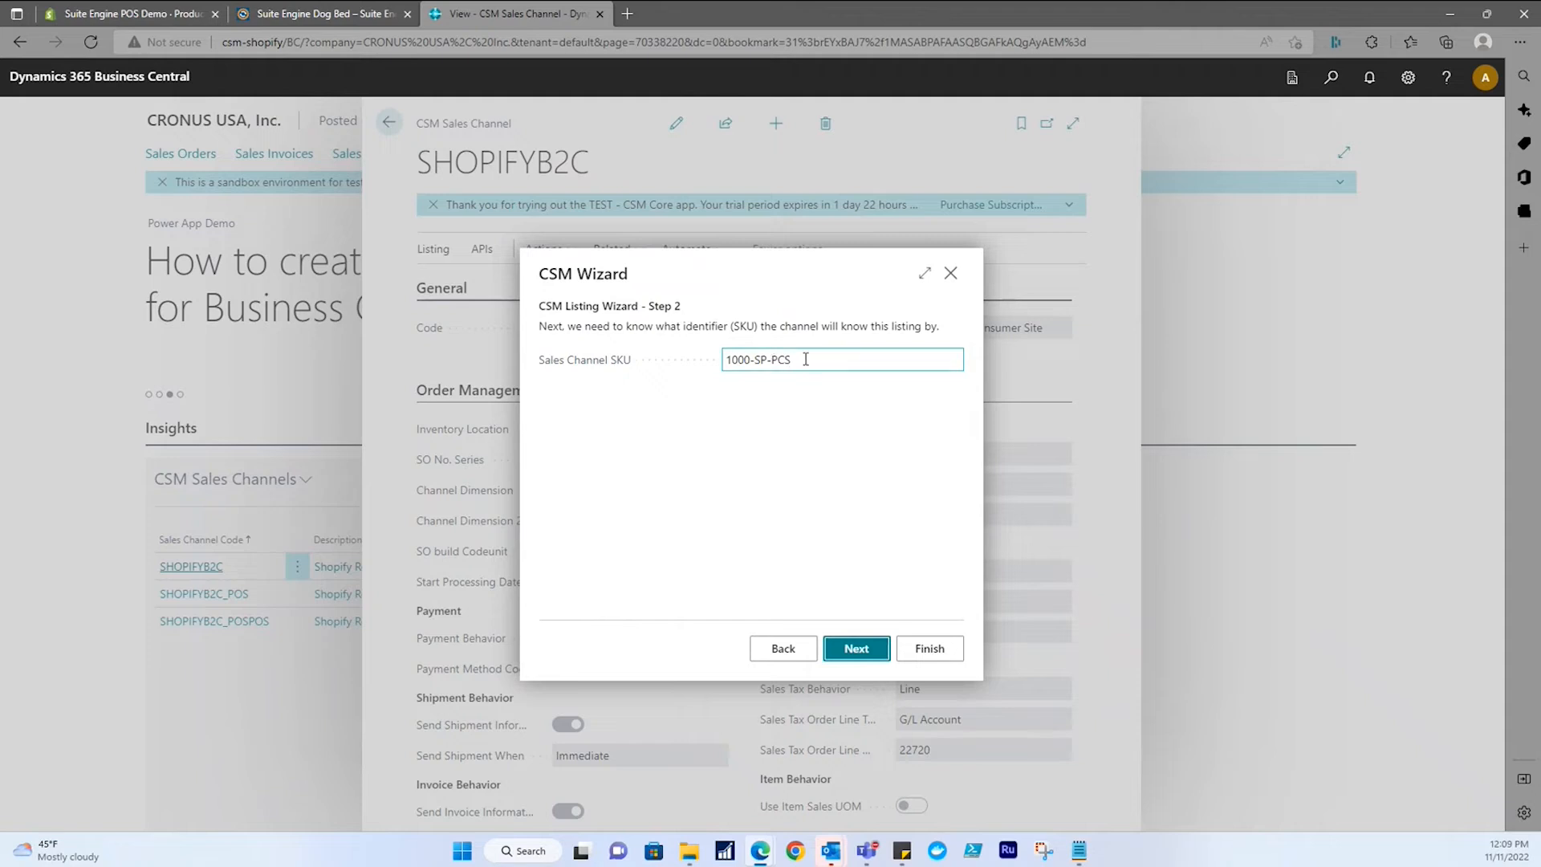
pyautogui.click(874, 656)
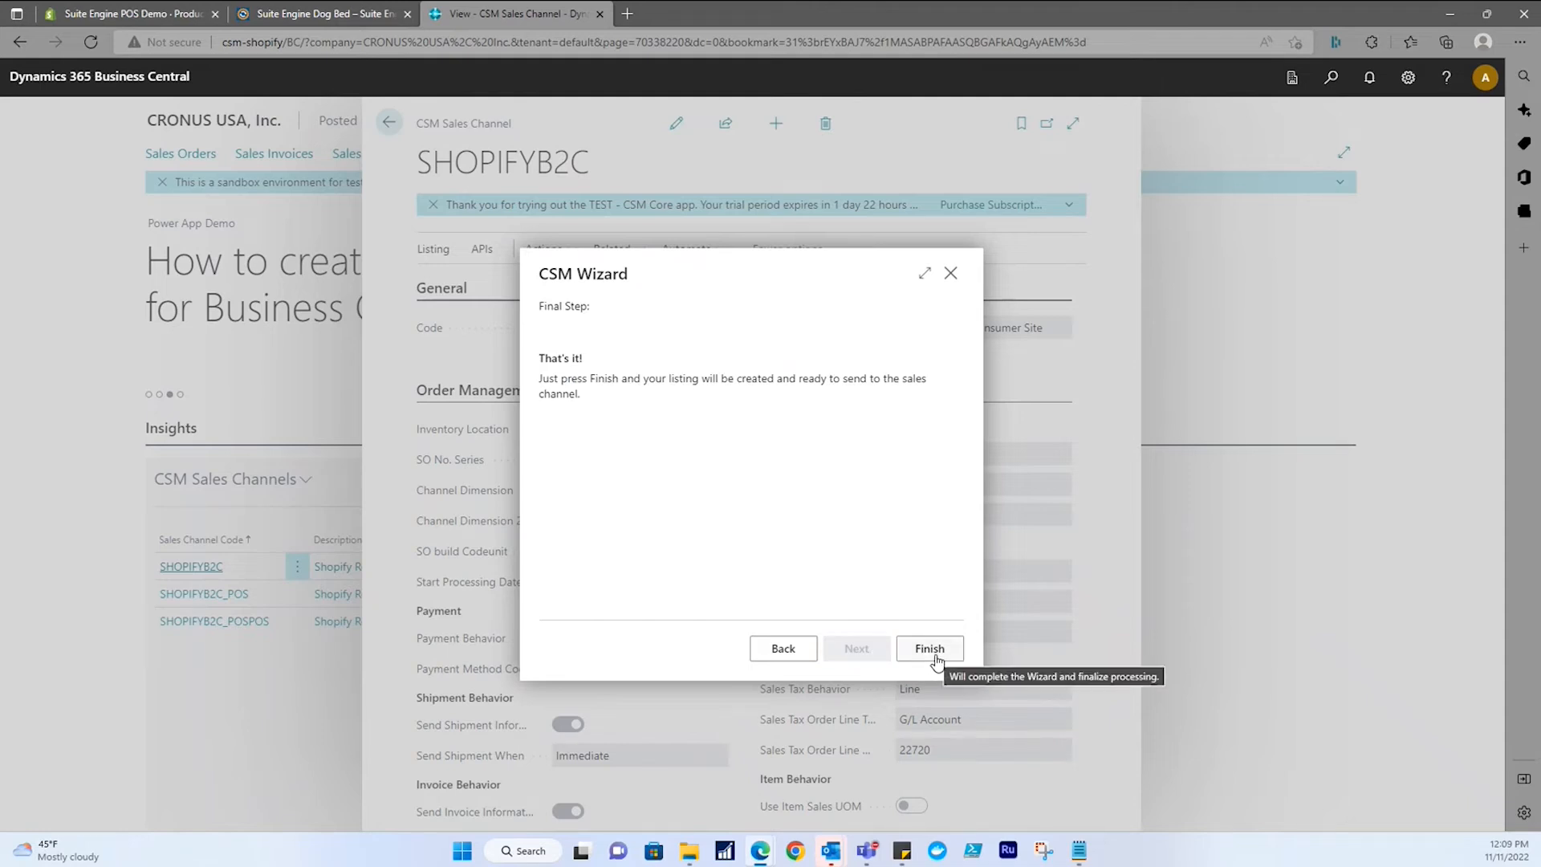
pyautogui.click(951, 274)
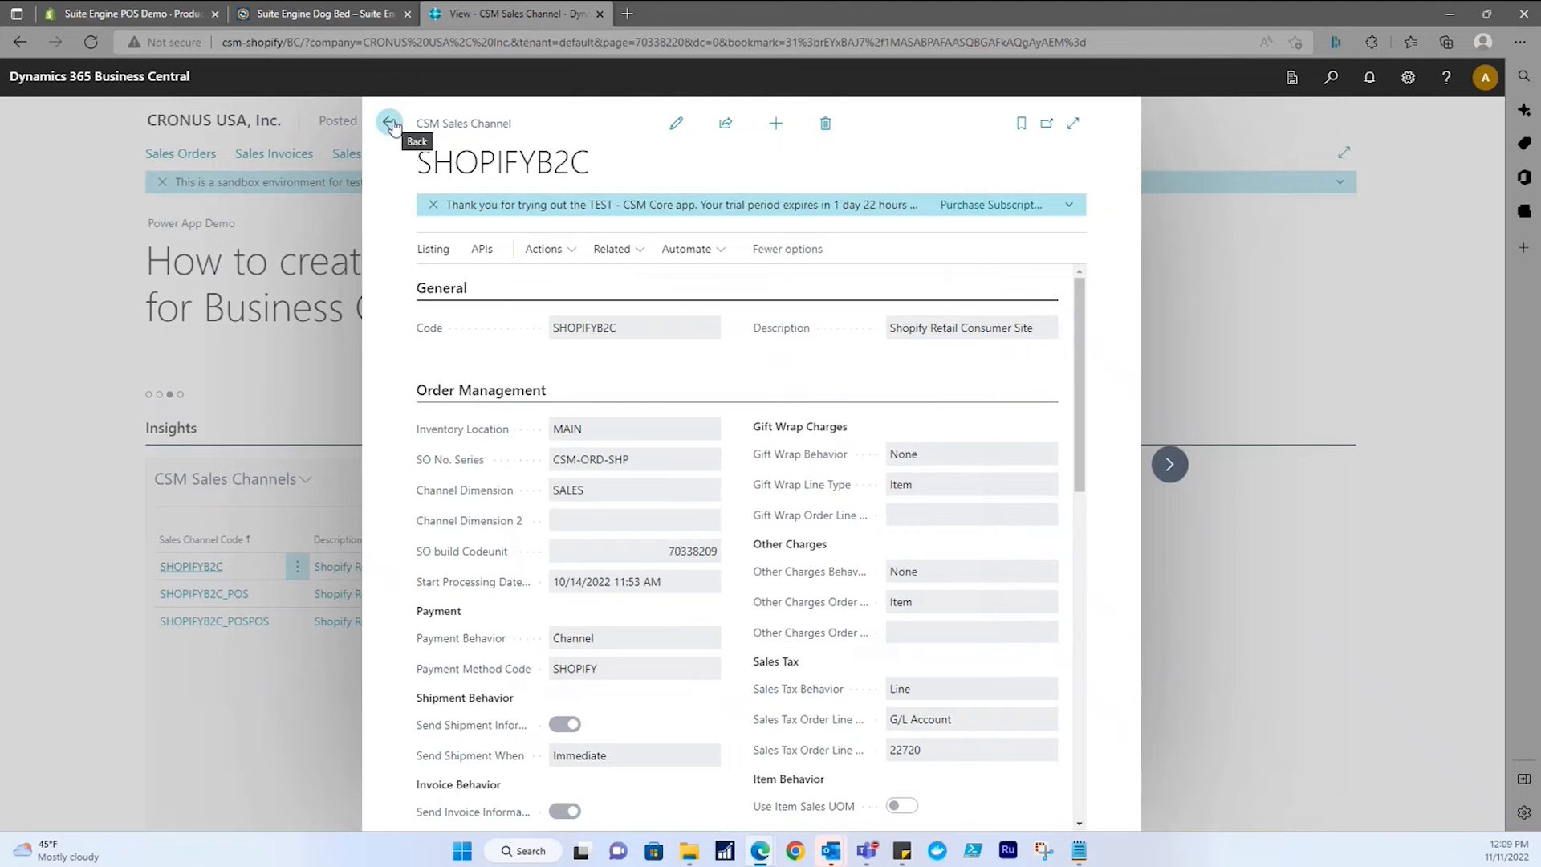
# Open the SHOPIFYB2C channel's item attributes and review the general settings, links and attribute status of 1000-SP-color.
pyautogui.click(626, 251)
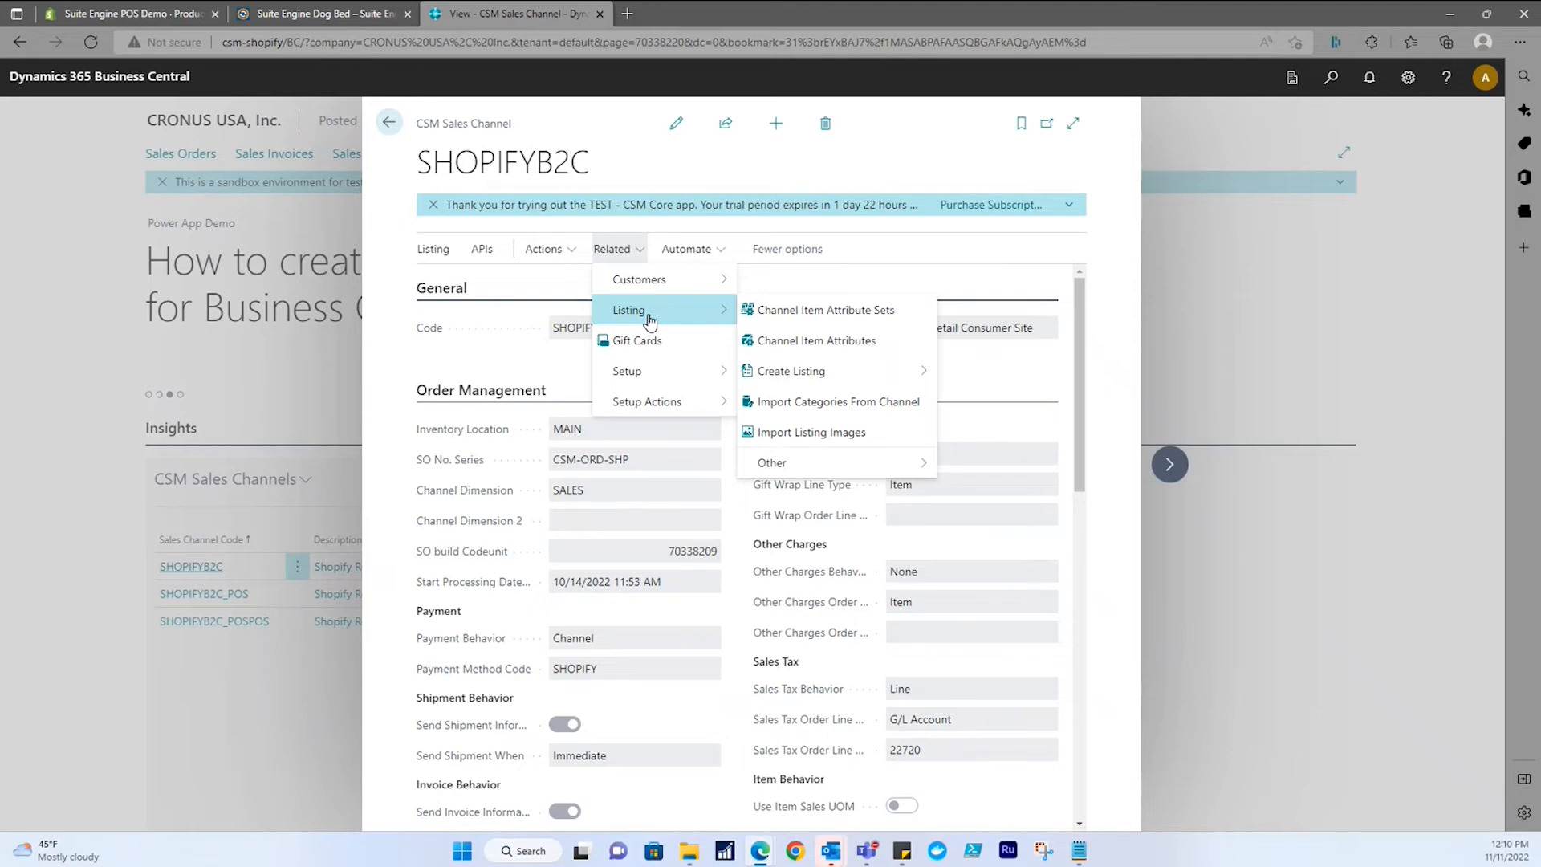
pyautogui.click(863, 341)
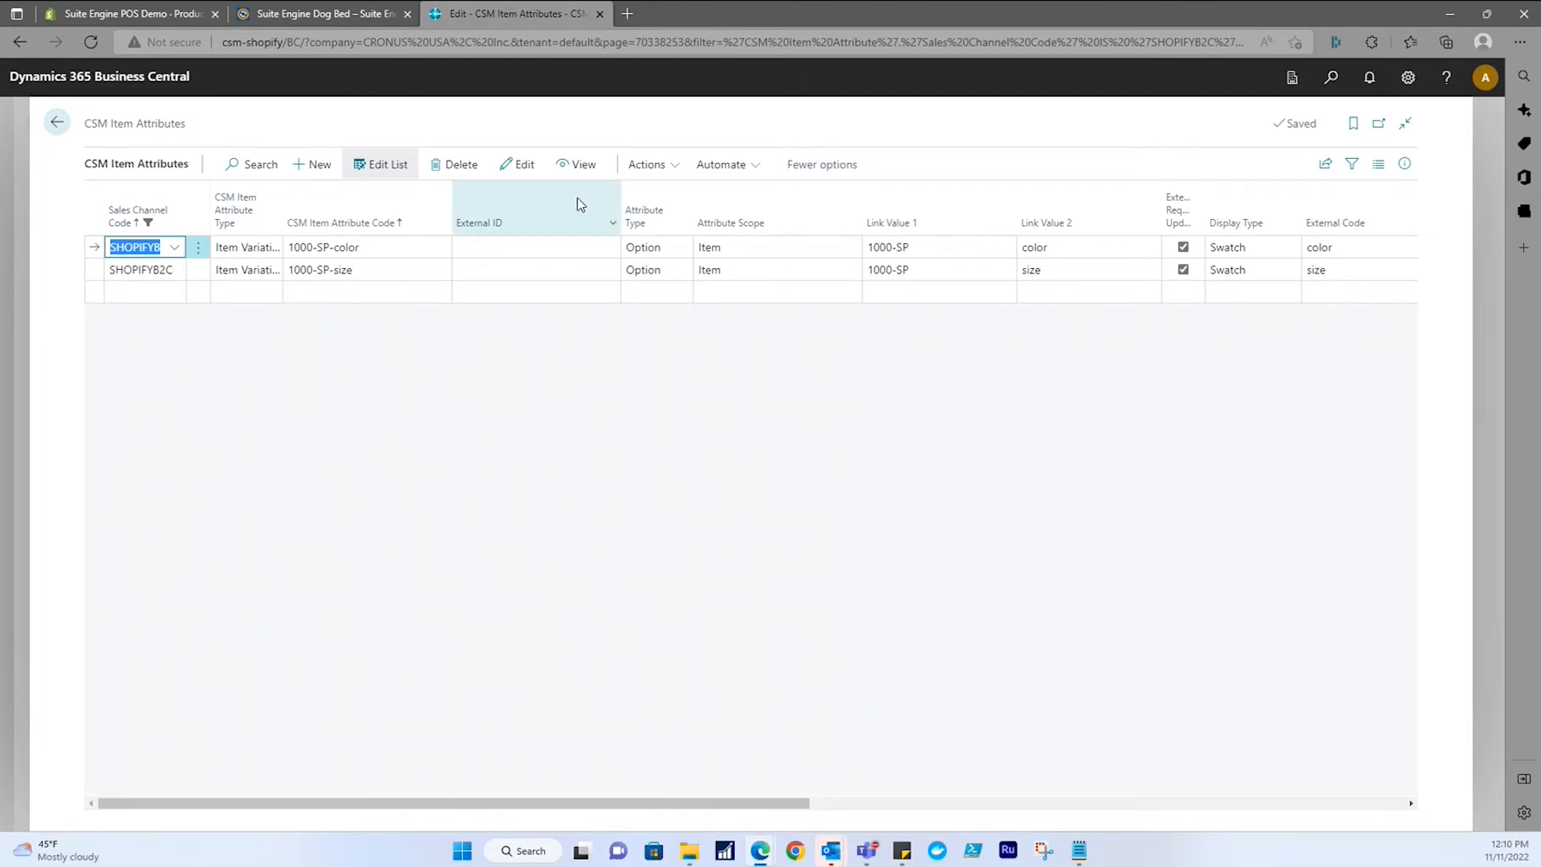
pyautogui.click(577, 169)
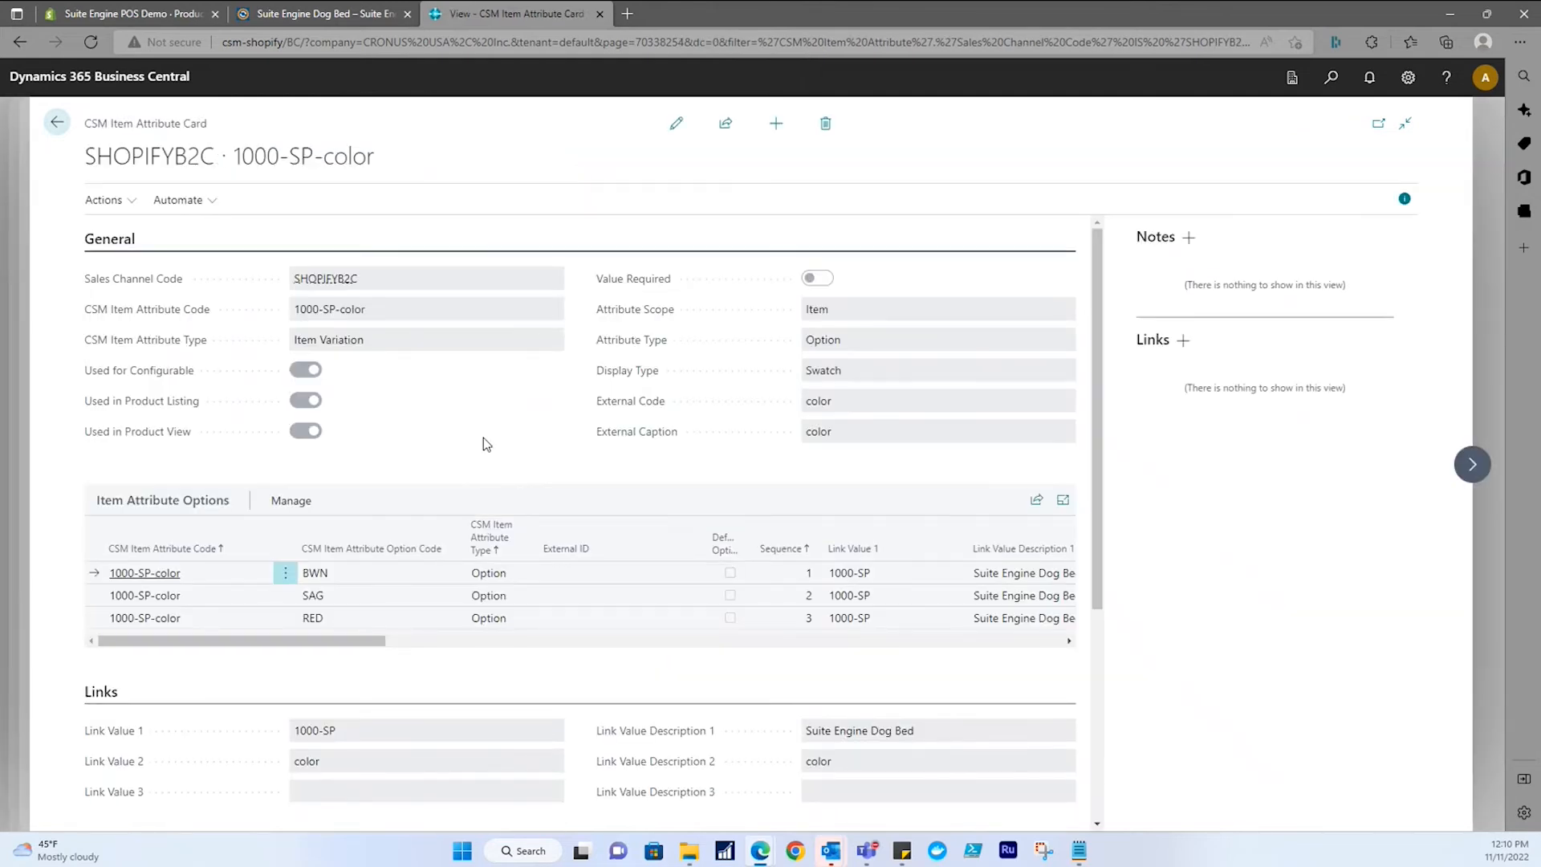
pyautogui.scroll(-4, 450, 445)
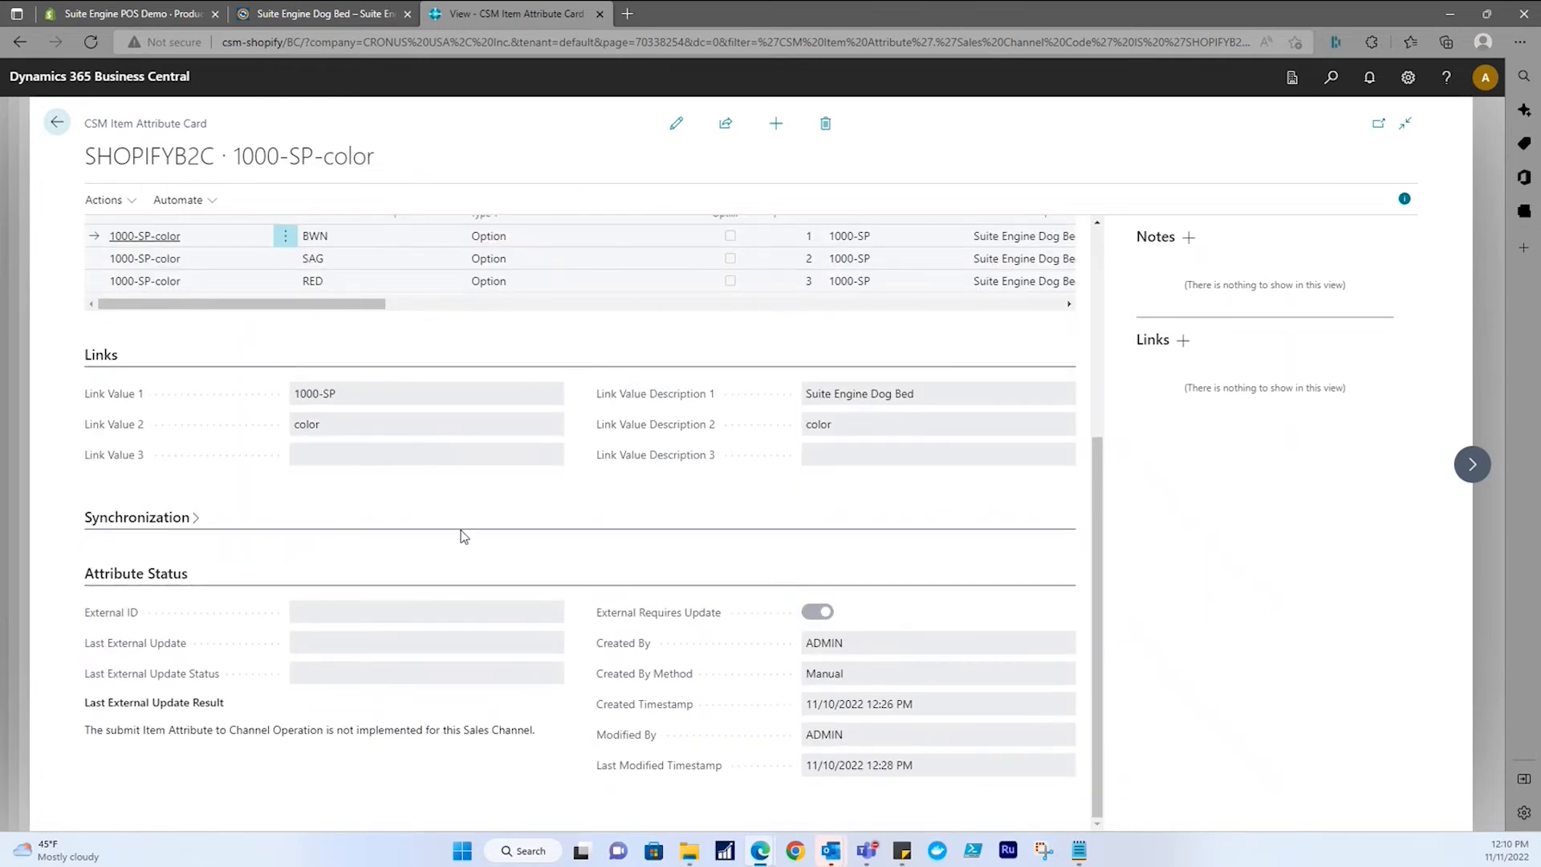
pyautogui.scroll(4, 464, 537)
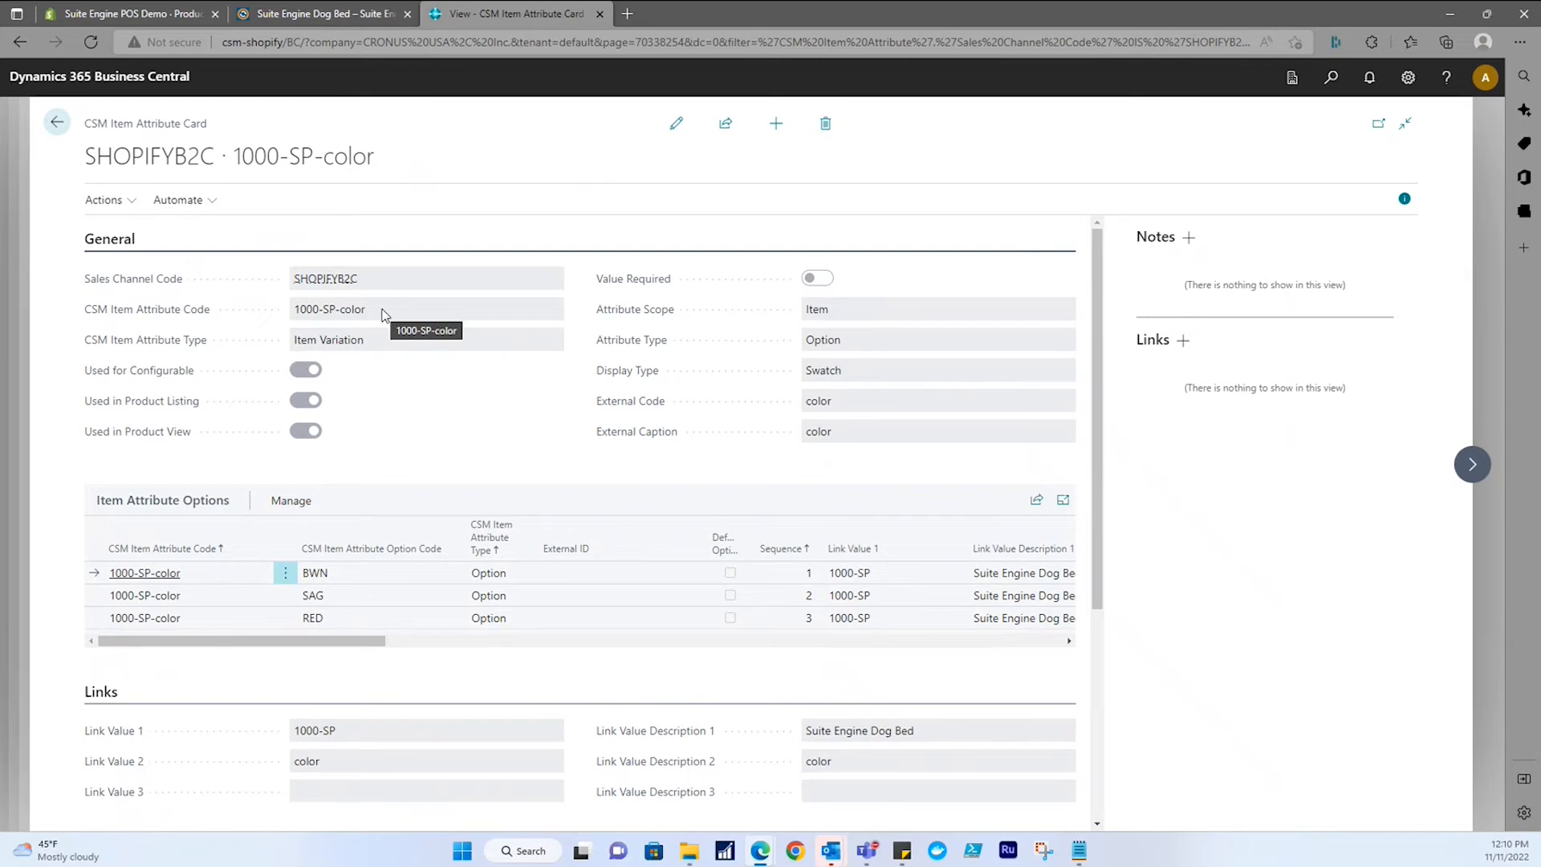
# Return to the CSM Item Attributes list and examine the row commands and Channel Integration actions available there.
pyautogui.click(57, 124)
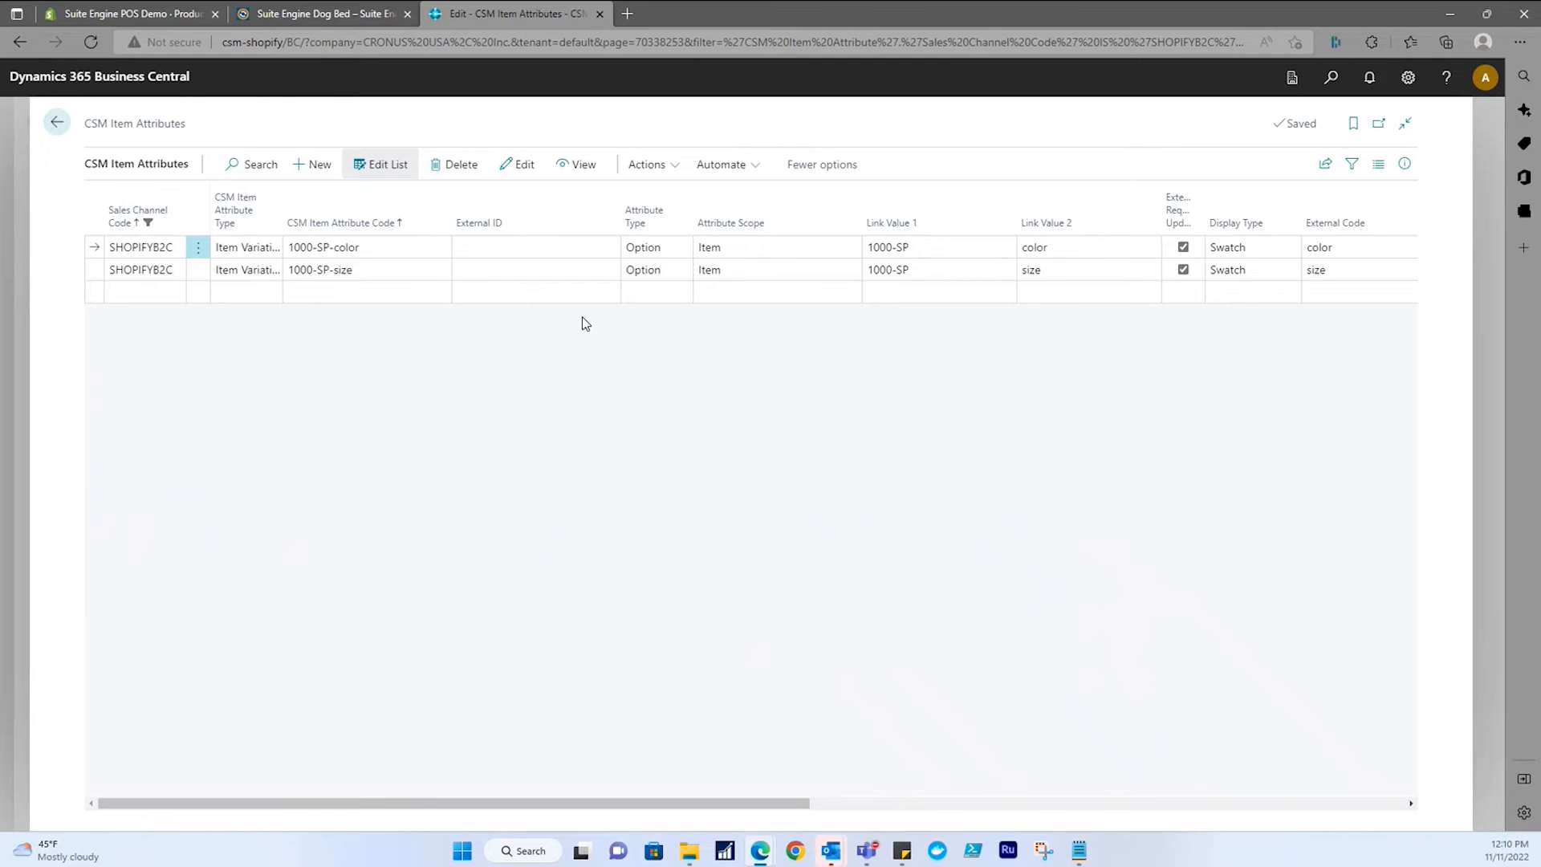
pyautogui.click(200, 254)
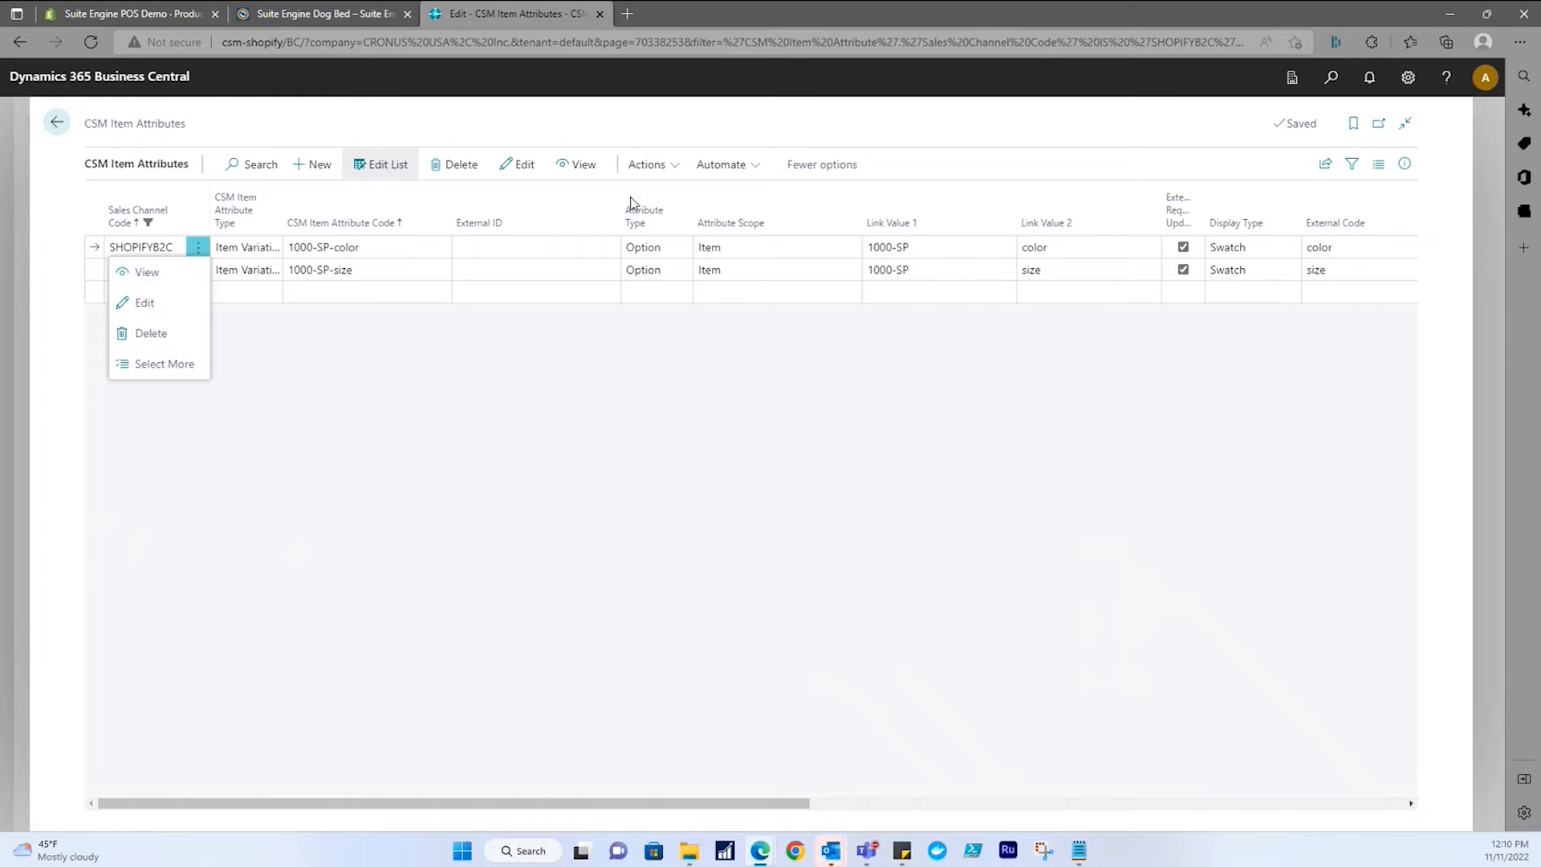
pyautogui.click(663, 168)
pyautogui.moveTo(700, 198)
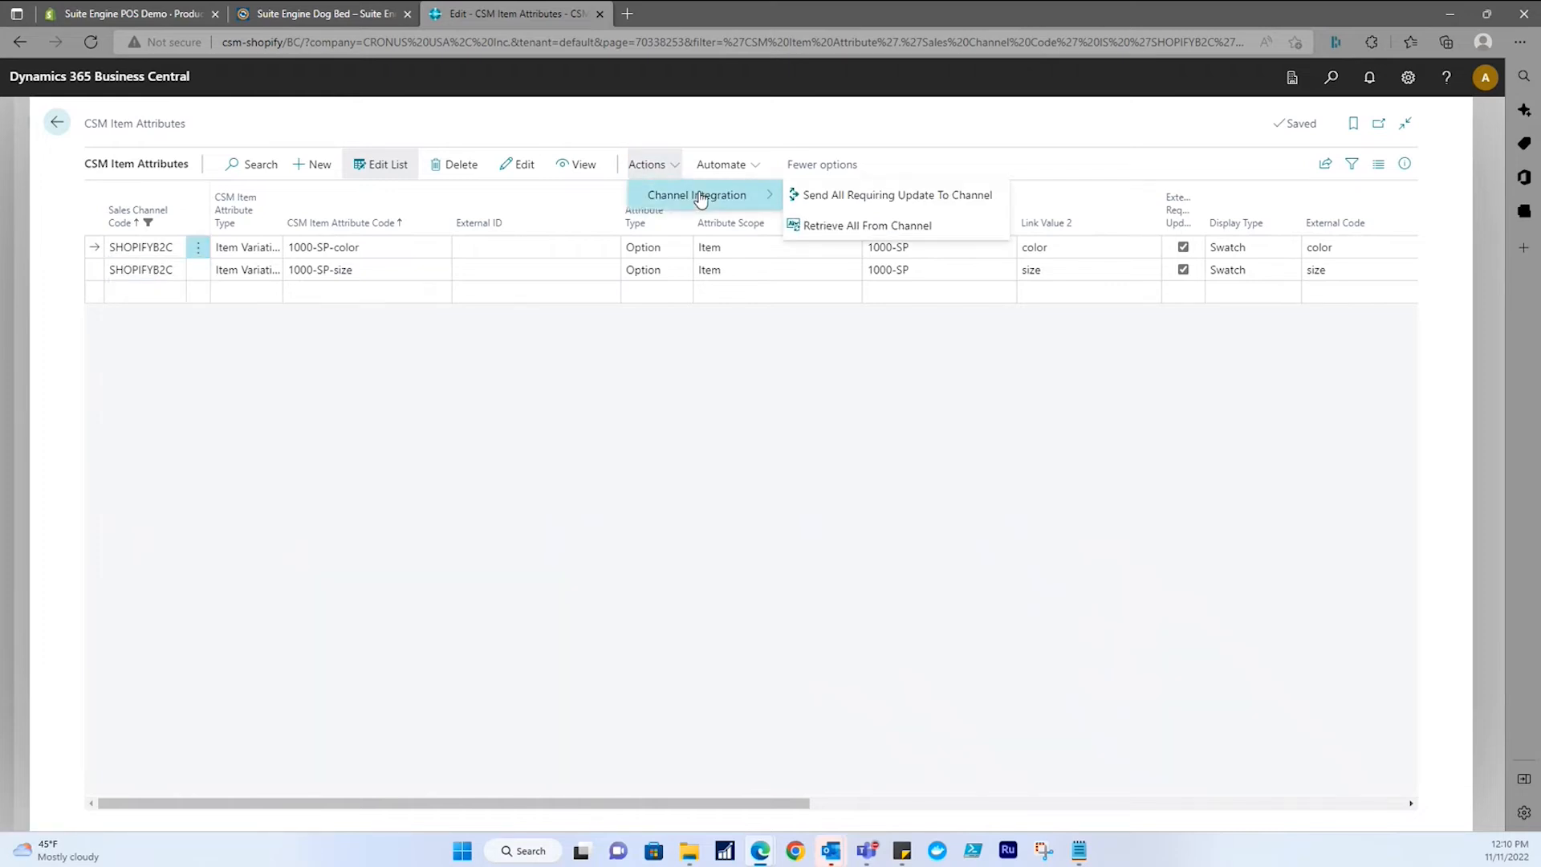
pyautogui.click(405, 384)
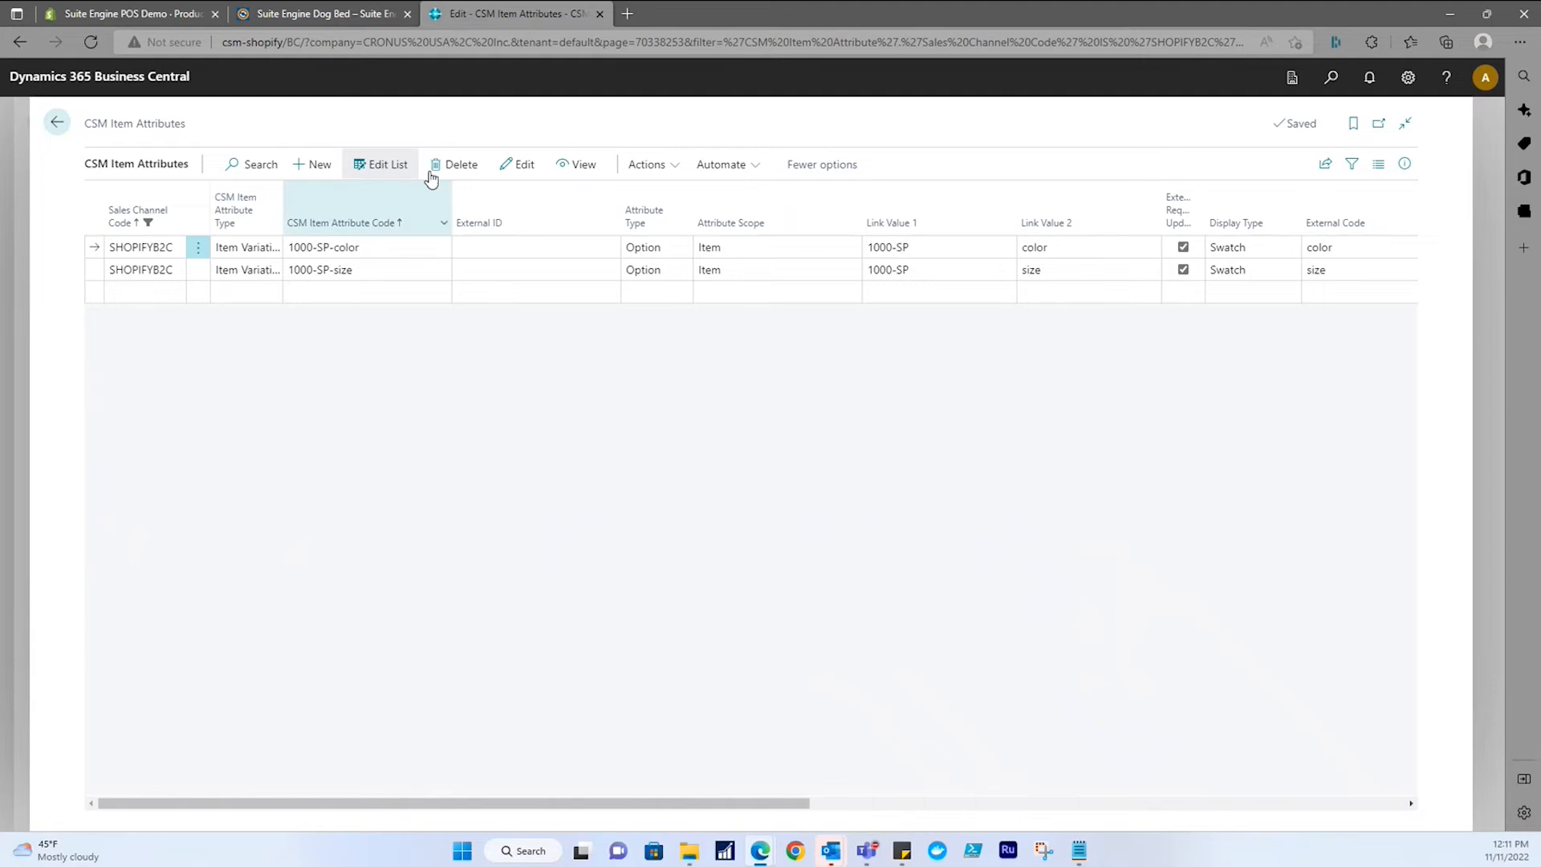
# Reopen the 1000-SP-color attribute card and examine its Display Type and the management commands for its Item Attribute Options.
pyautogui.click(570, 173)
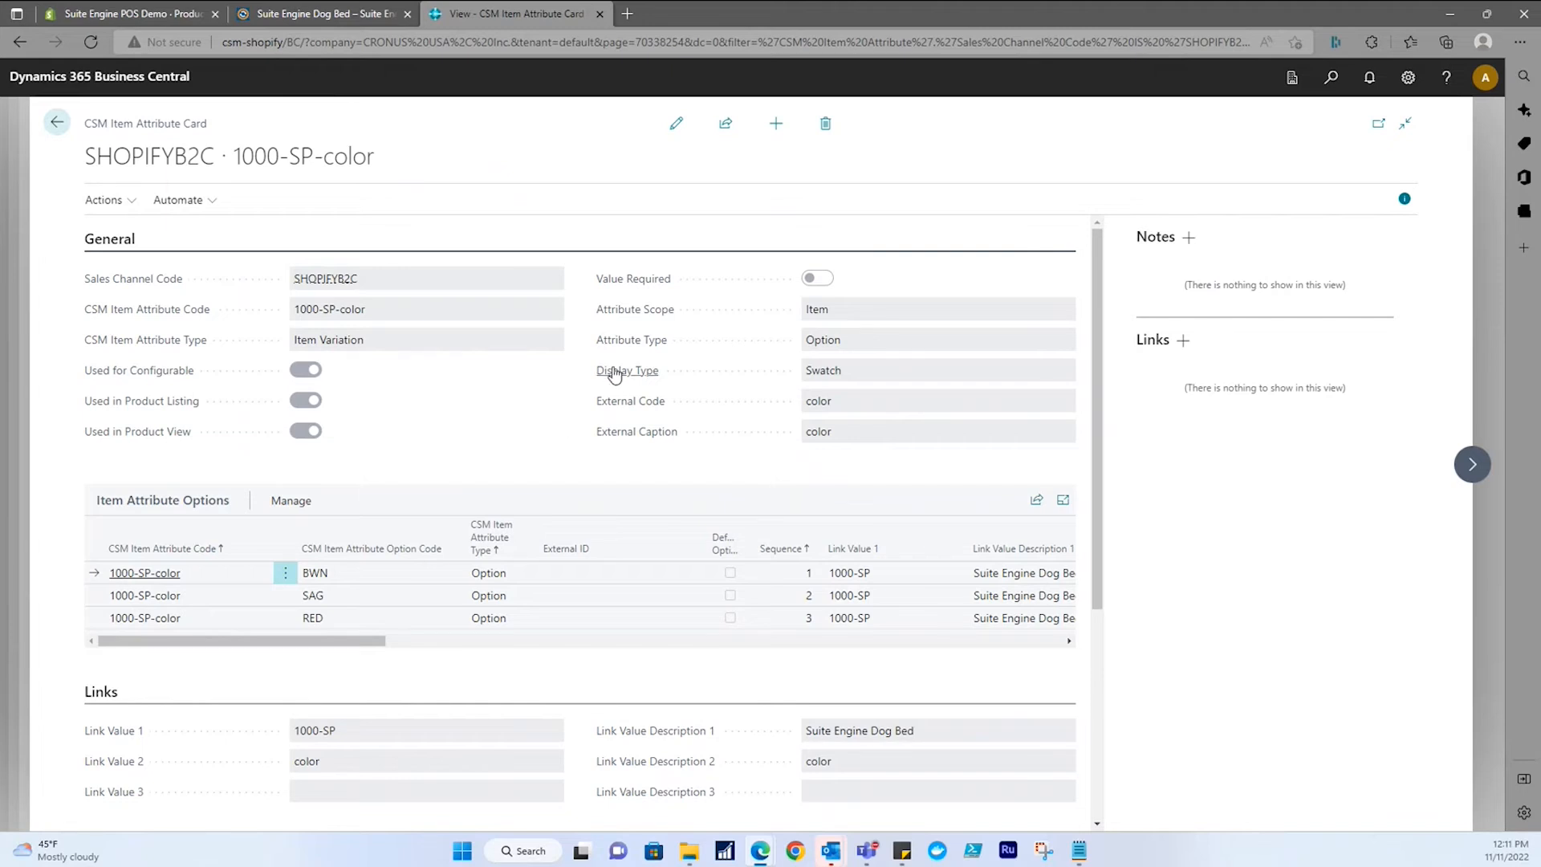
pyautogui.moveTo(620, 380)
pyautogui.scroll(-1, 517, 439)
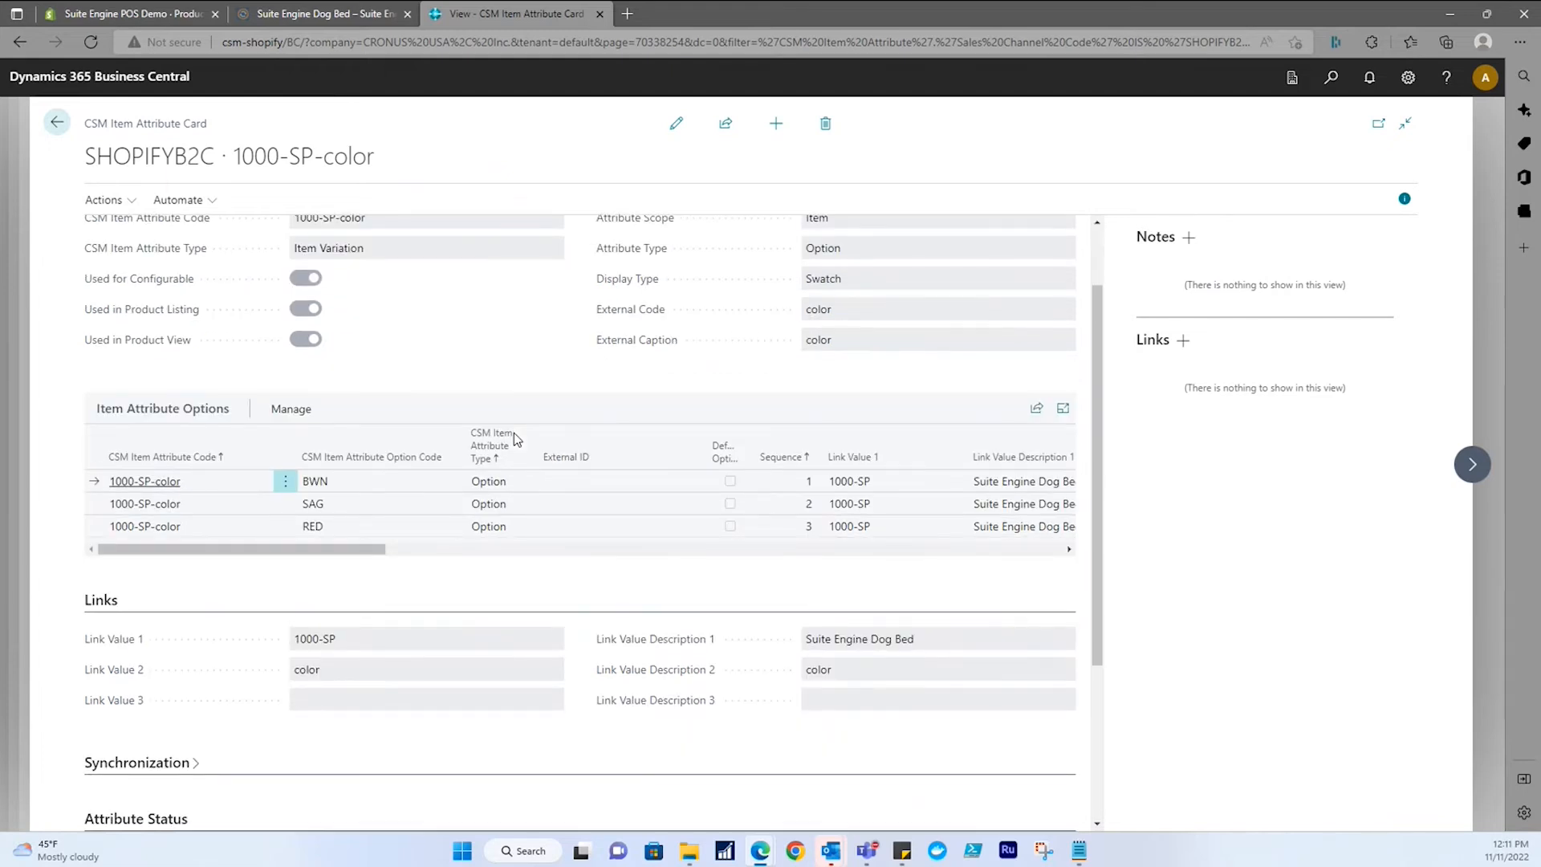
pyautogui.click(291, 410)
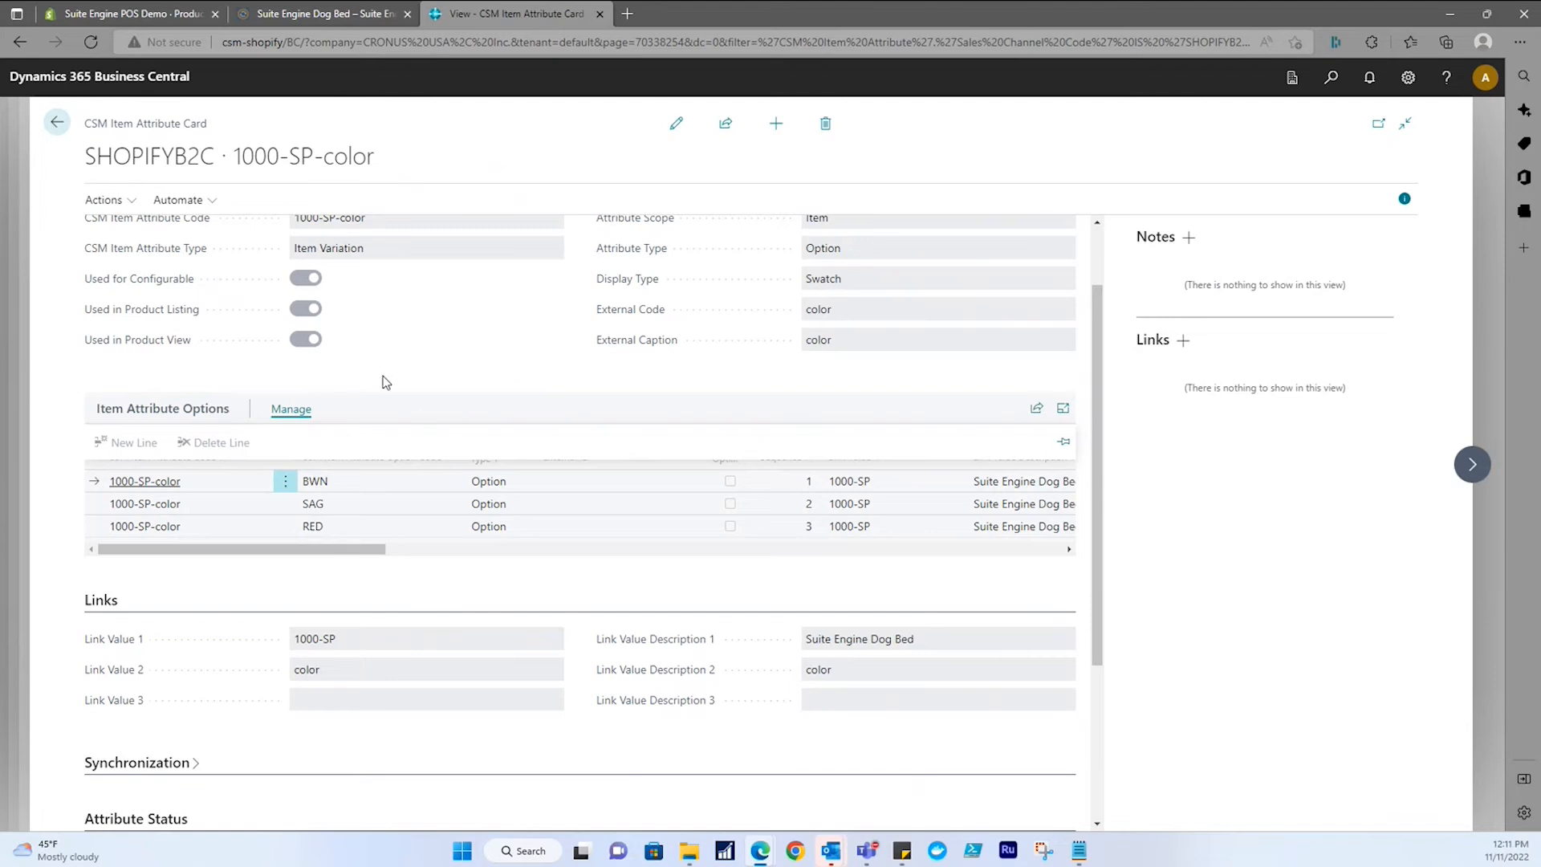
pyautogui.click(291, 410)
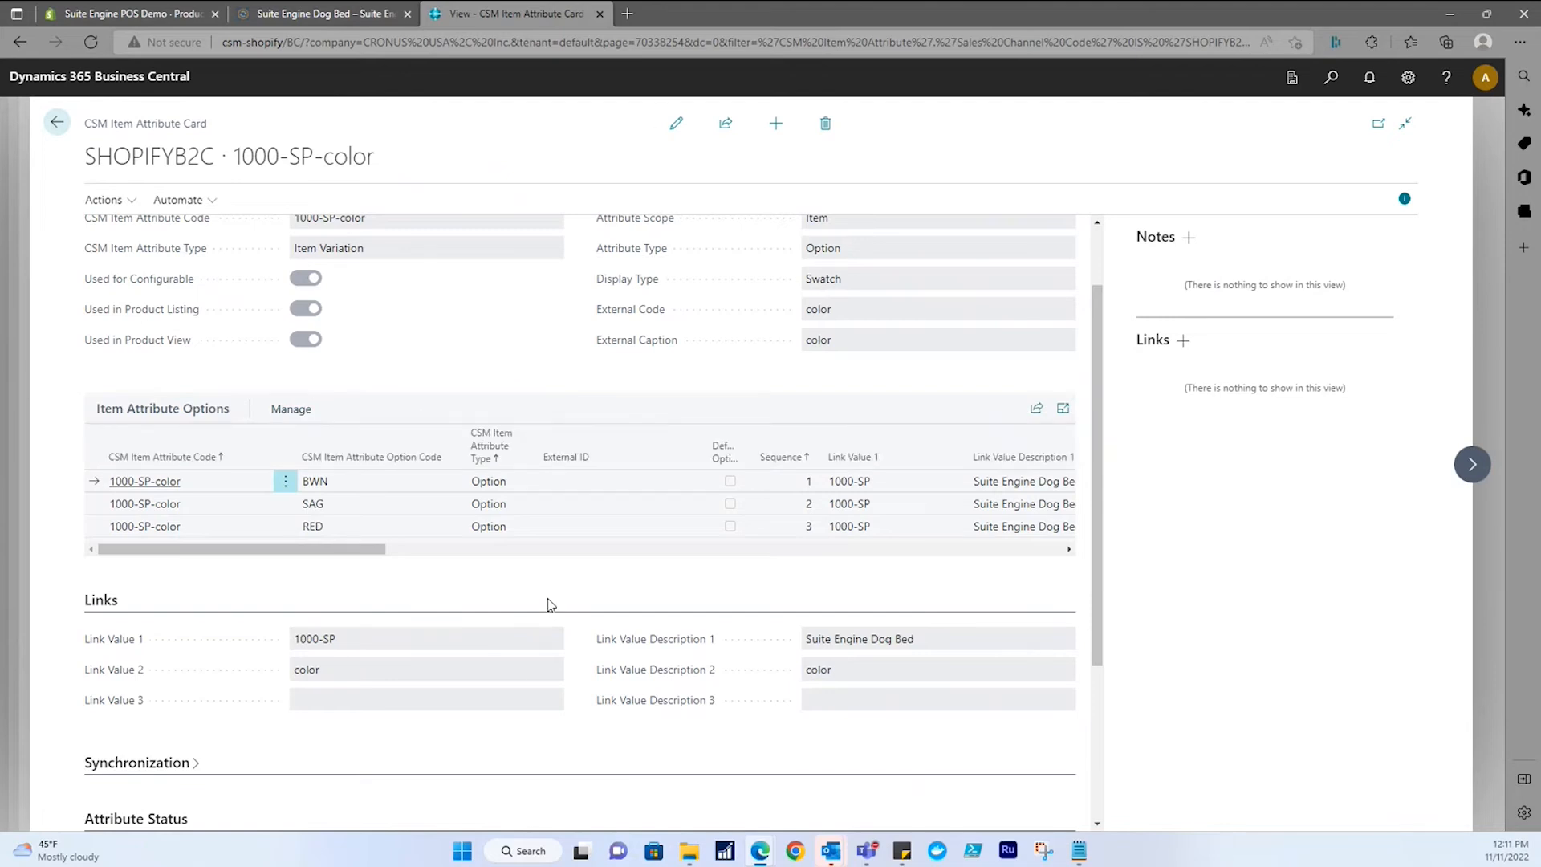
# Review the color attribute's links, status and remaining option columns, and return to the SHOPIFYB2C sales channel card.
pyautogui.scroll(-3, 548, 598)
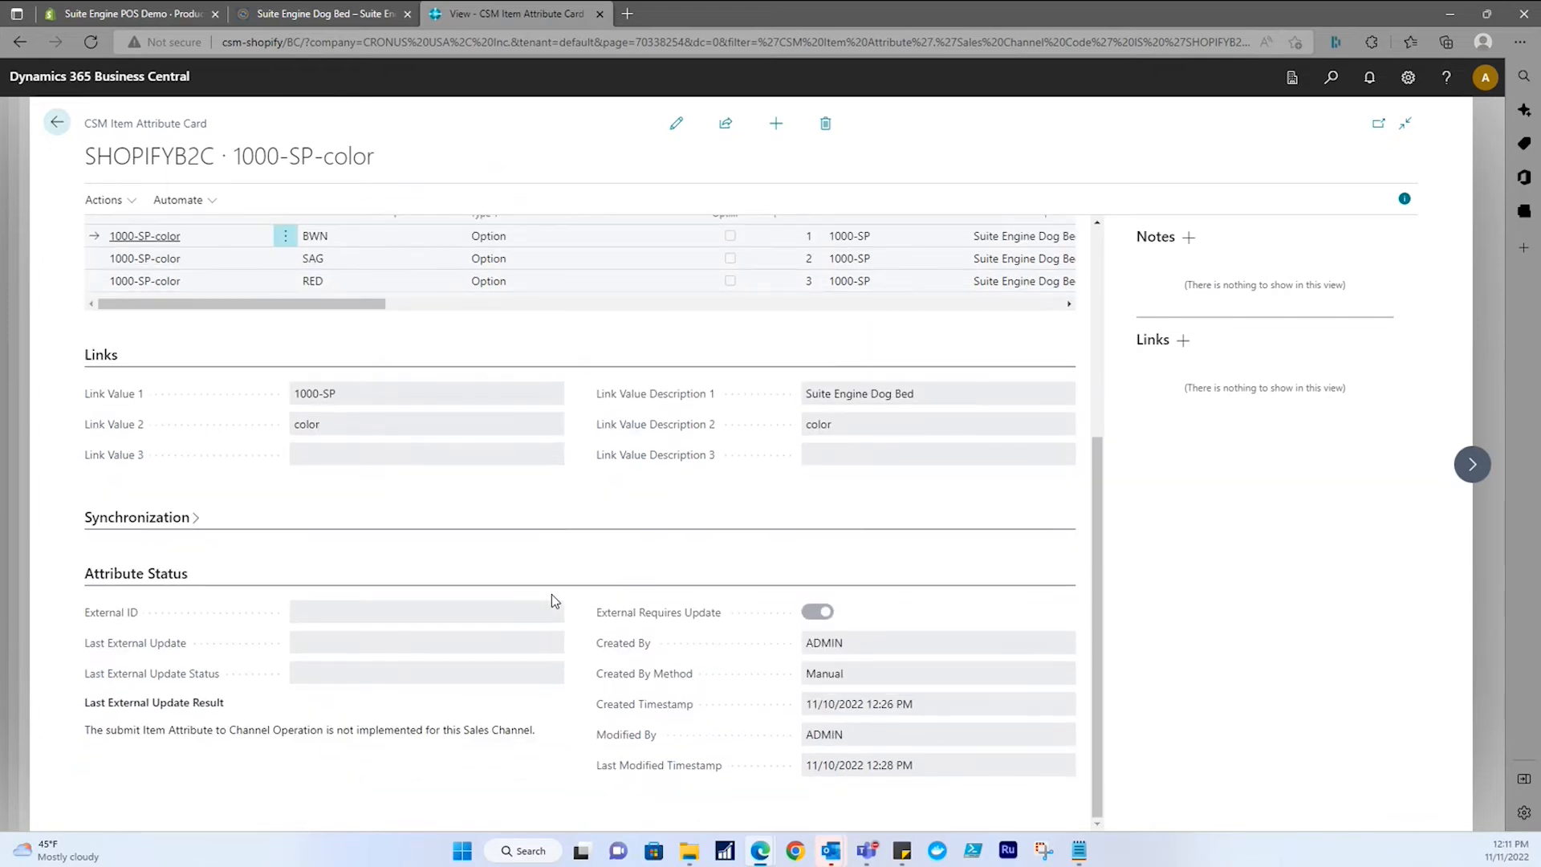
pyautogui.scroll(4, 551, 601)
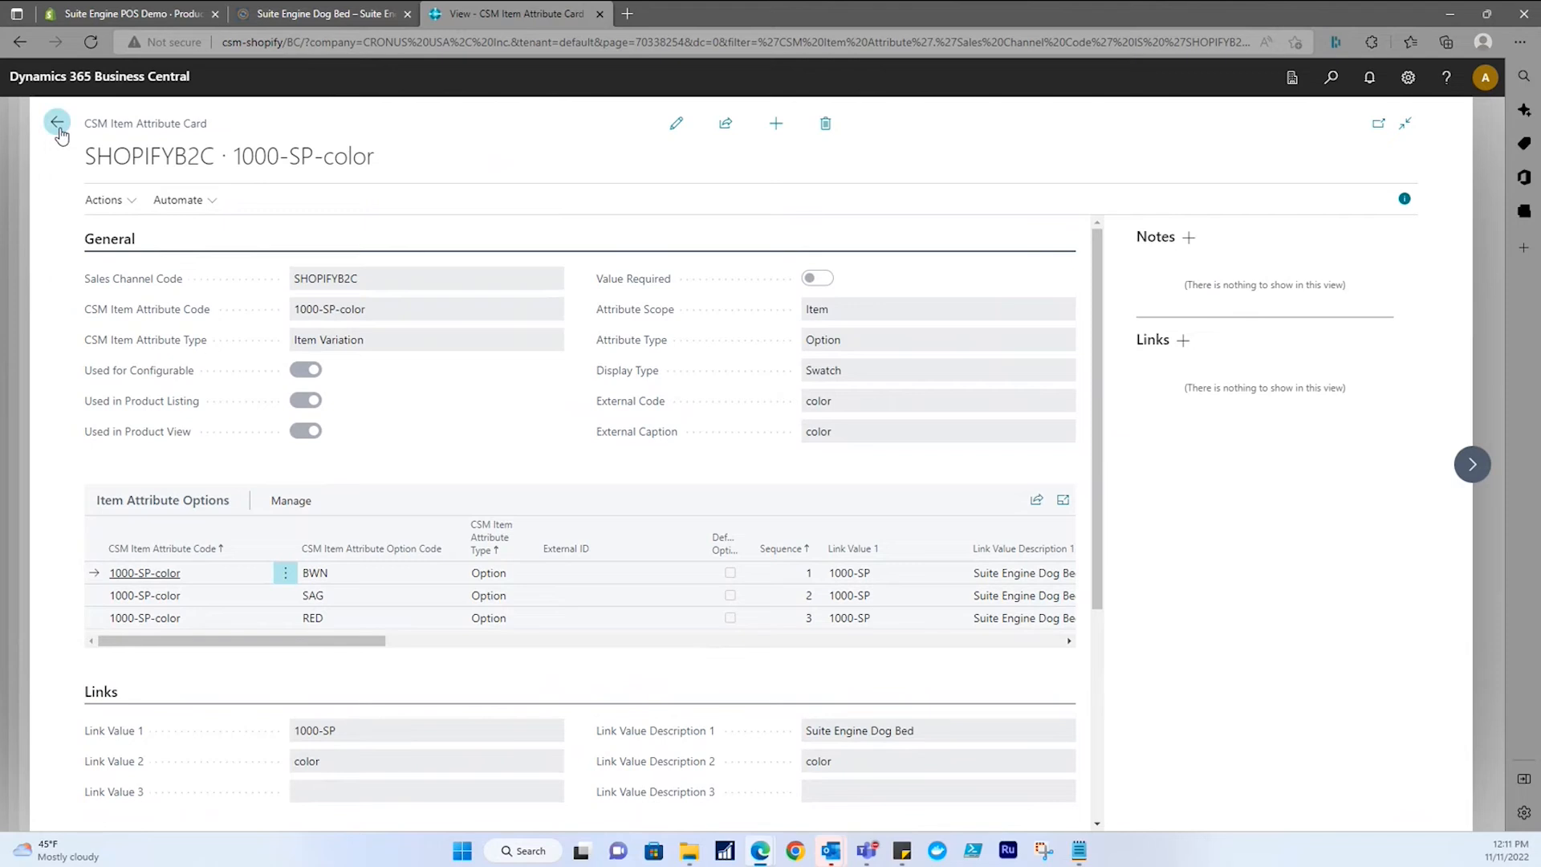
pyautogui.click(412, 641)
pyautogui.moveTo(673, 691); pyautogui.dragTo(241, 695)
pyautogui.click(57, 122)
pyautogui.click(55, 124)
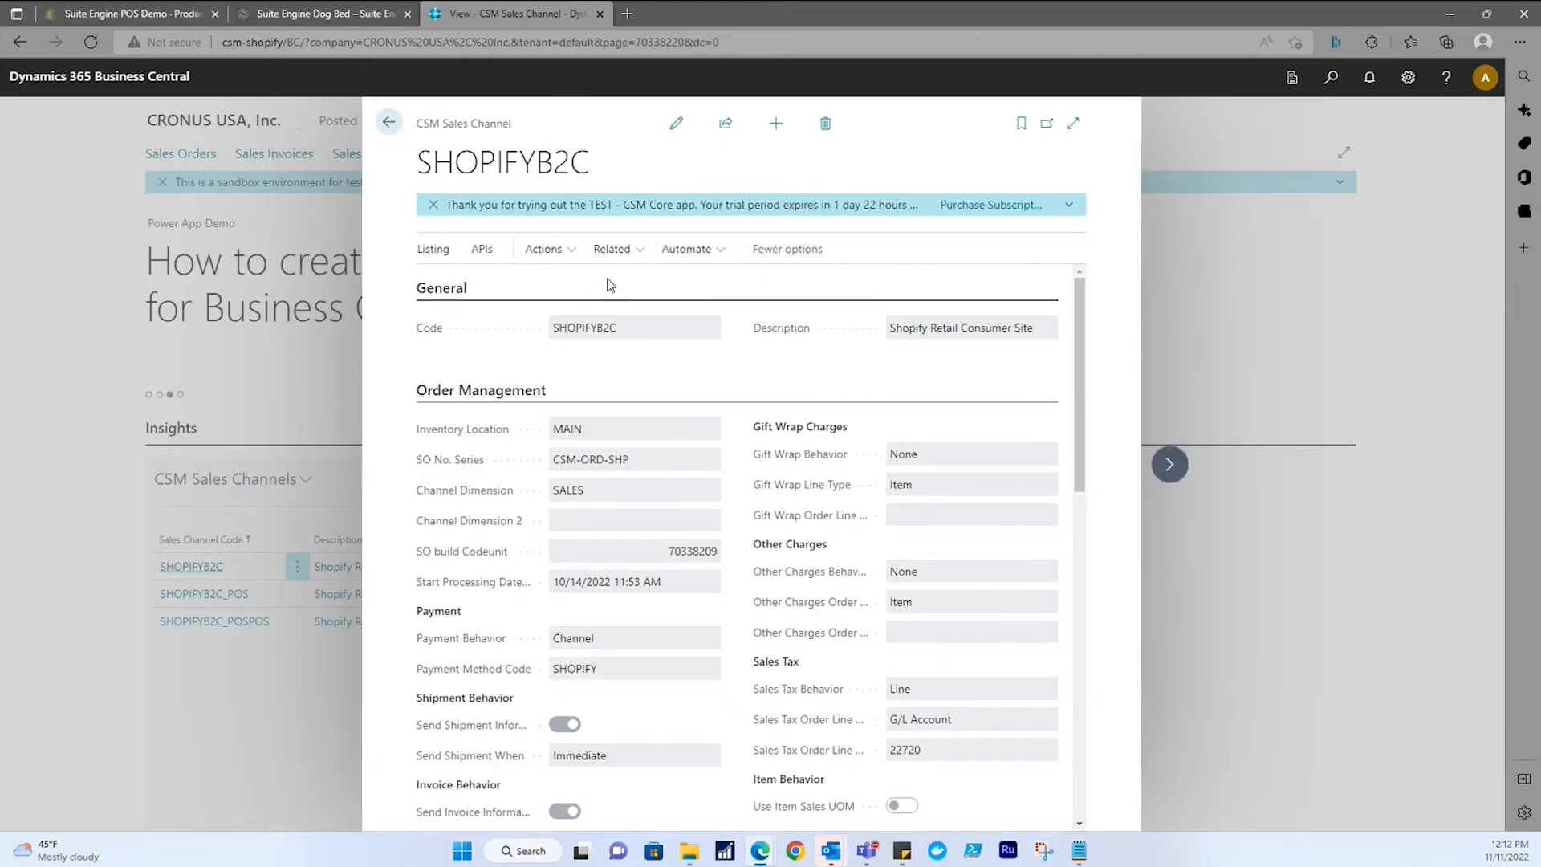
# Open the SHOPIFYB2C sales channel's listings and sort them by Channel Product Type.
pyautogui.click(435, 251)
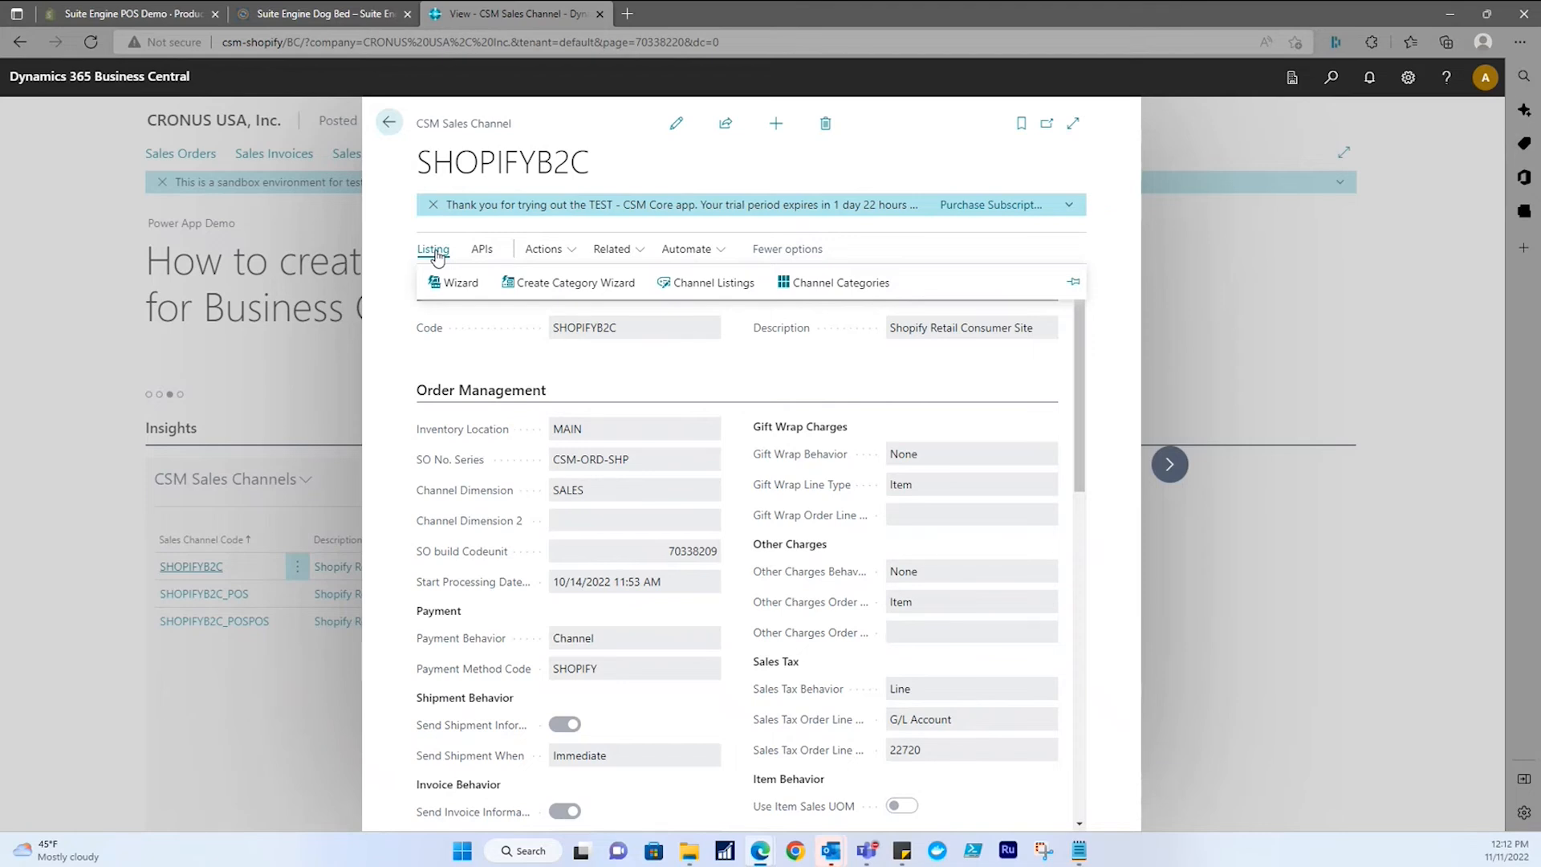
pyautogui.click(697, 284)
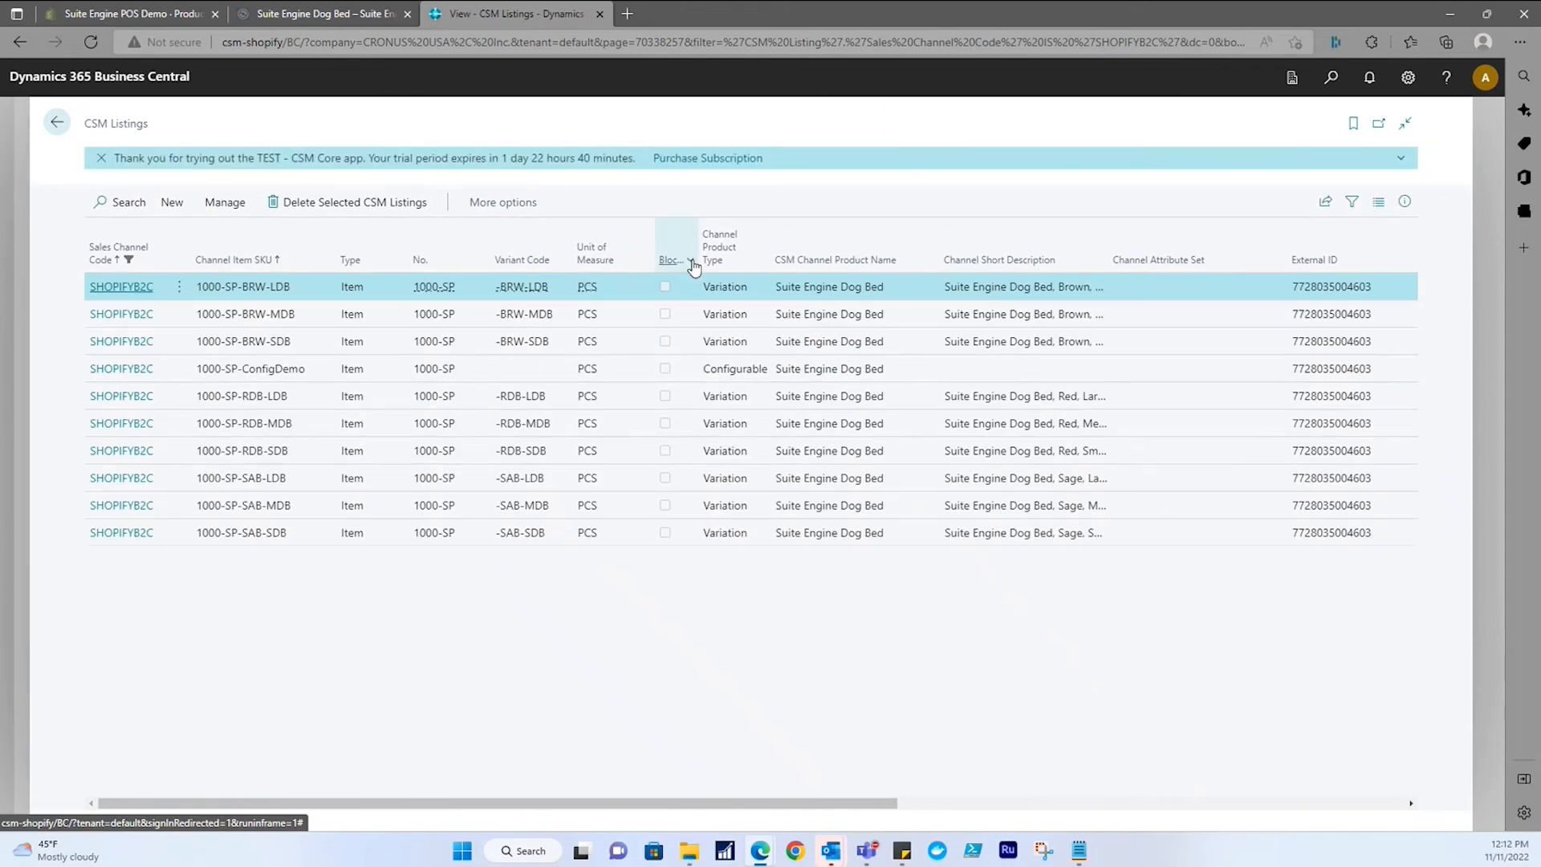
pyautogui.click(729, 259)
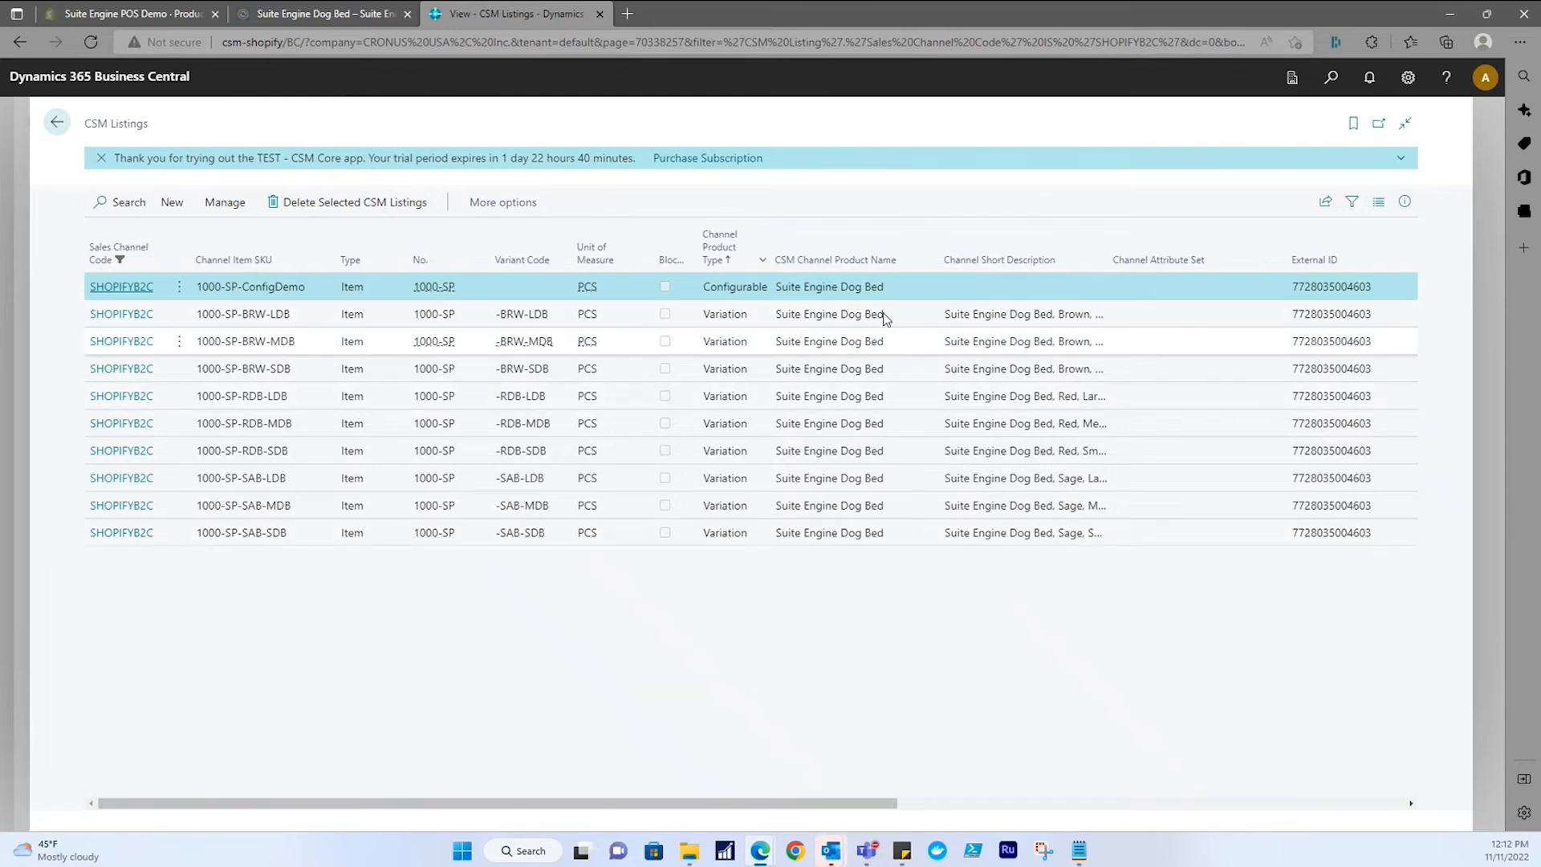
# Open the configurable 1000-SP-ConfigDemo listing and review its Listing Product Information lines.
pyautogui.click(128, 287)
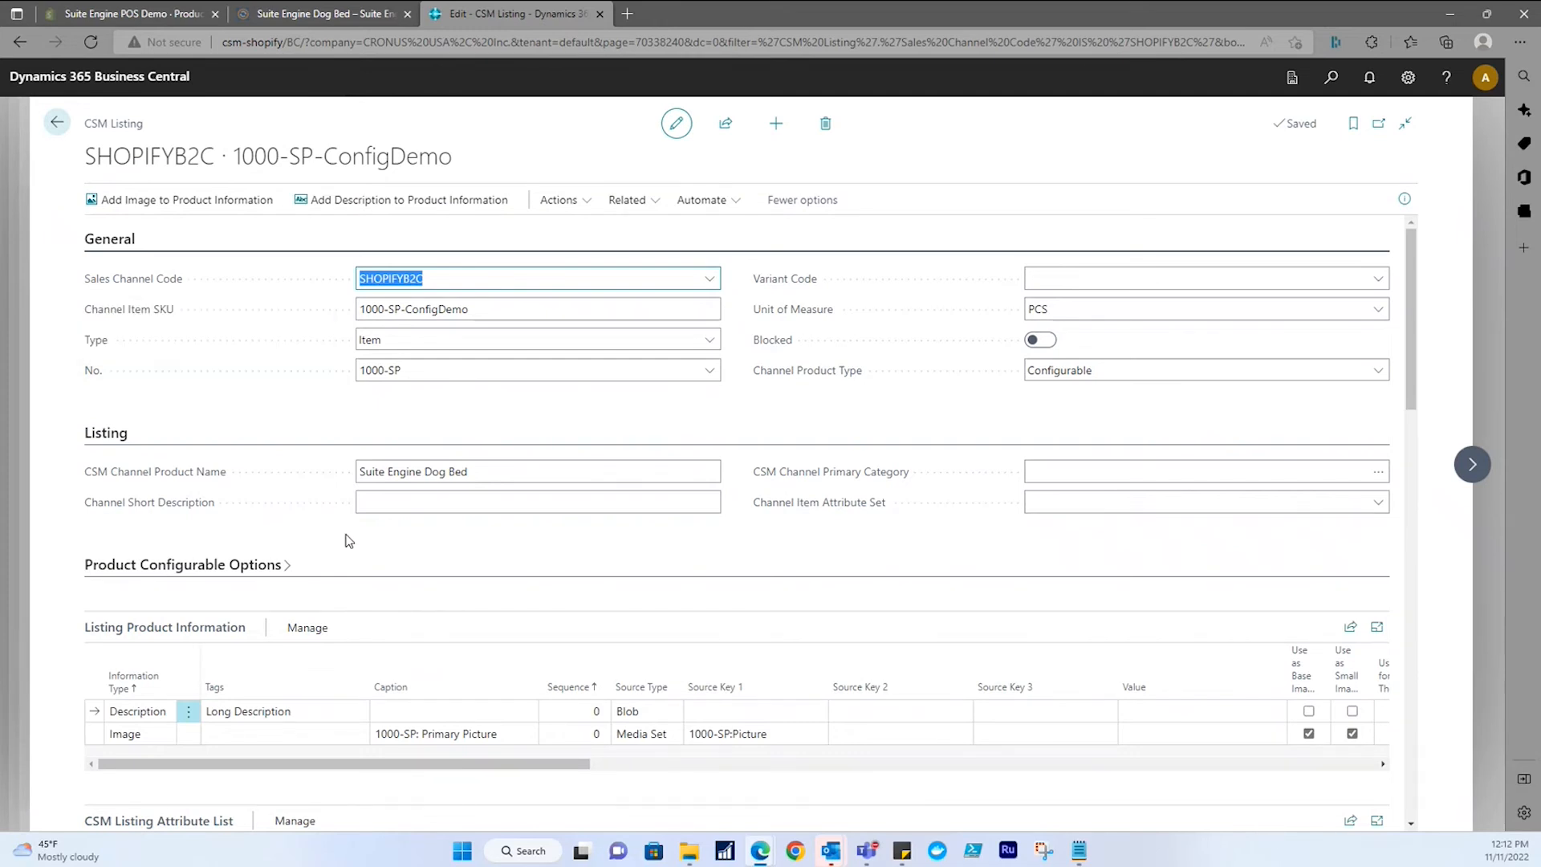
pyautogui.scroll(-2, 321, 554)
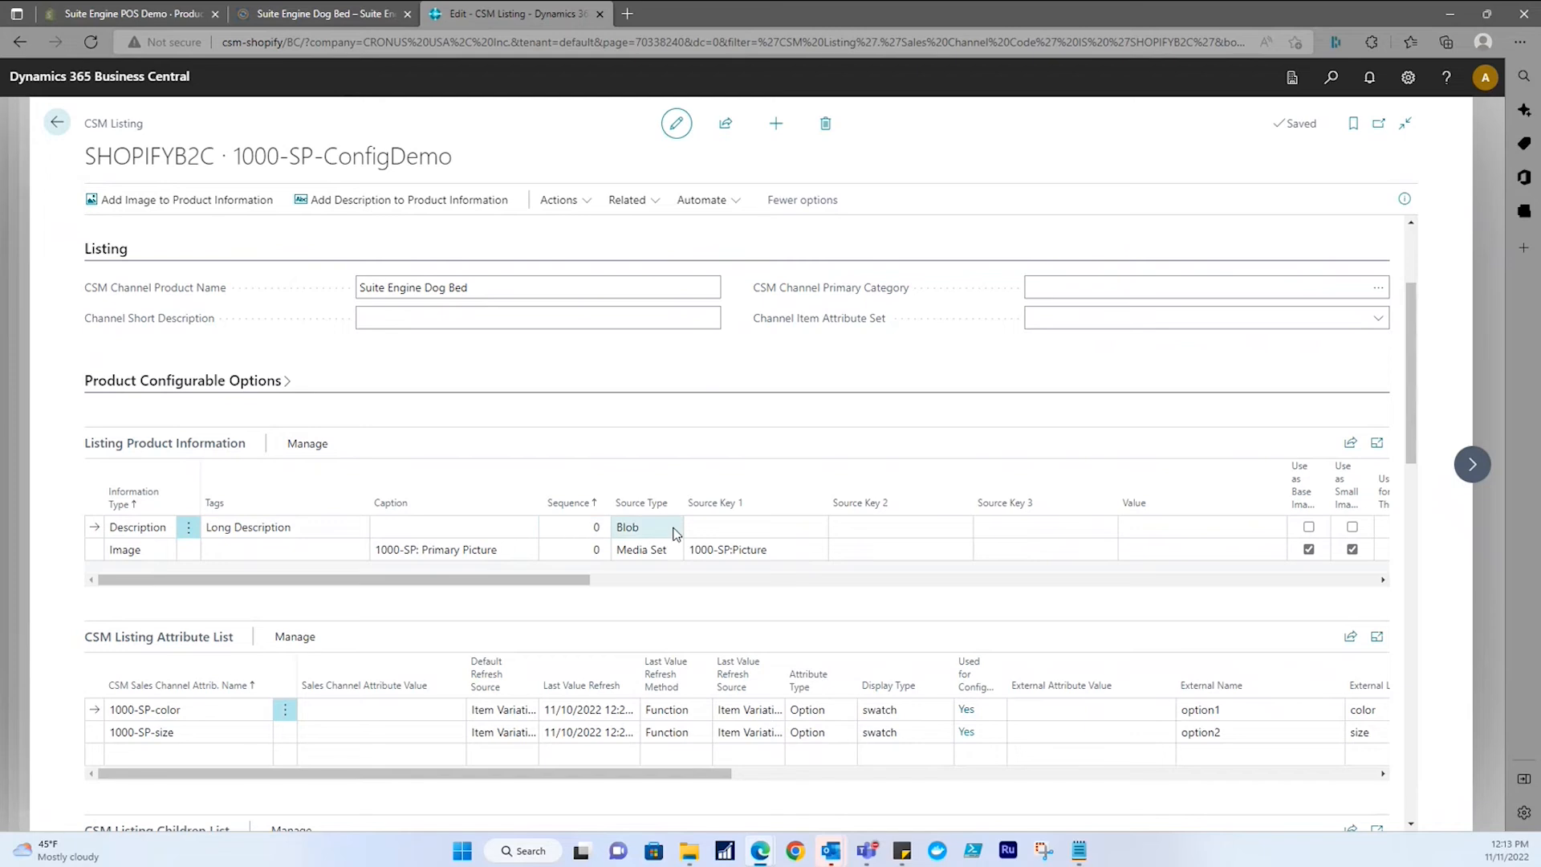
pyautogui.scroll(1, 442, 634)
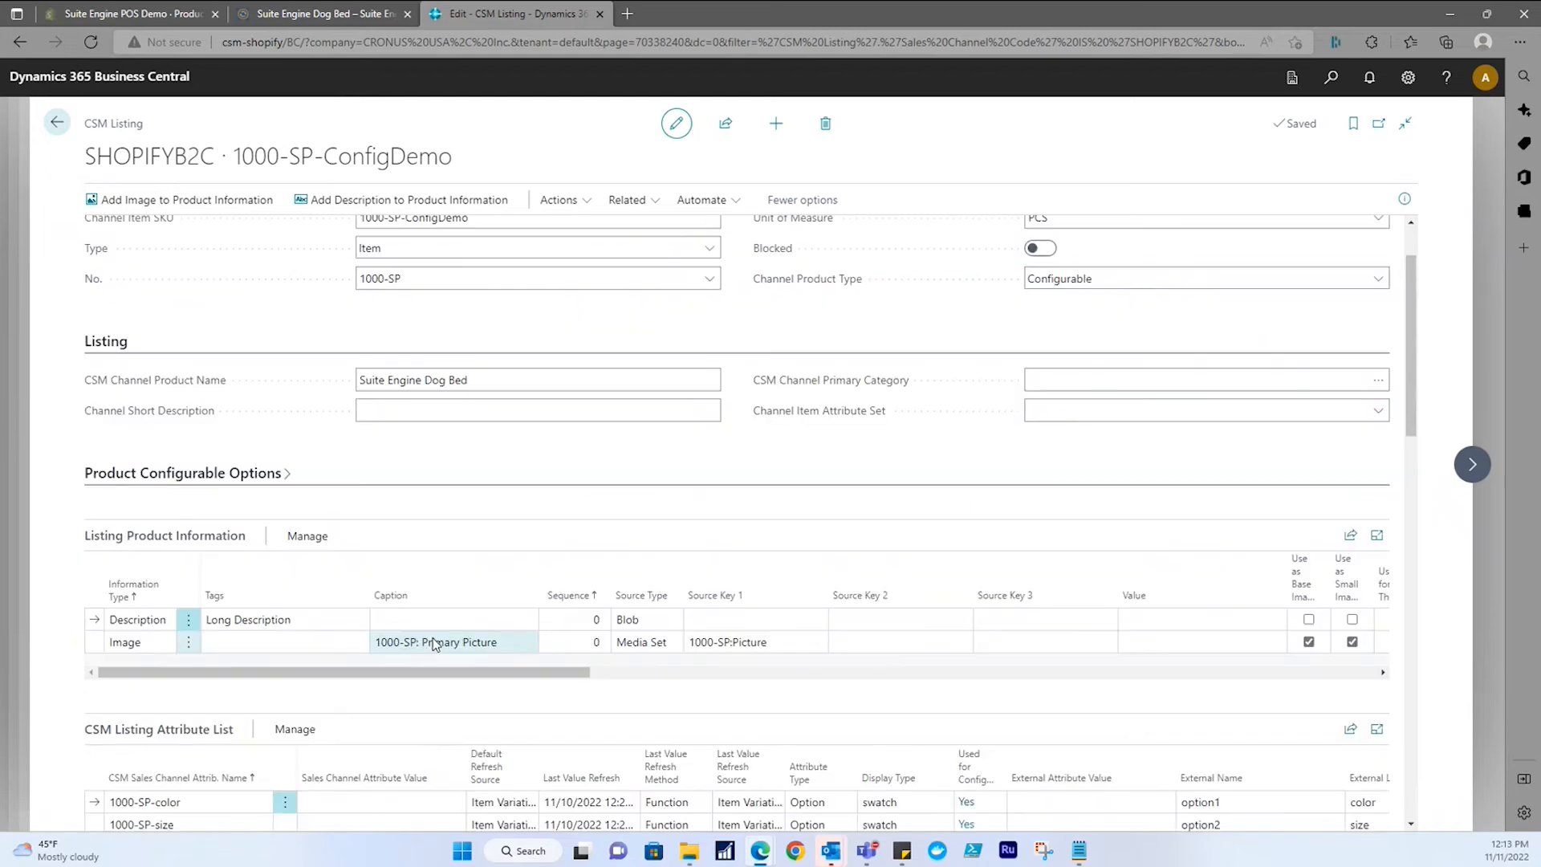
pyautogui.scroll(-1, 434, 646)
pyautogui.scroll(-1, 431, 652)
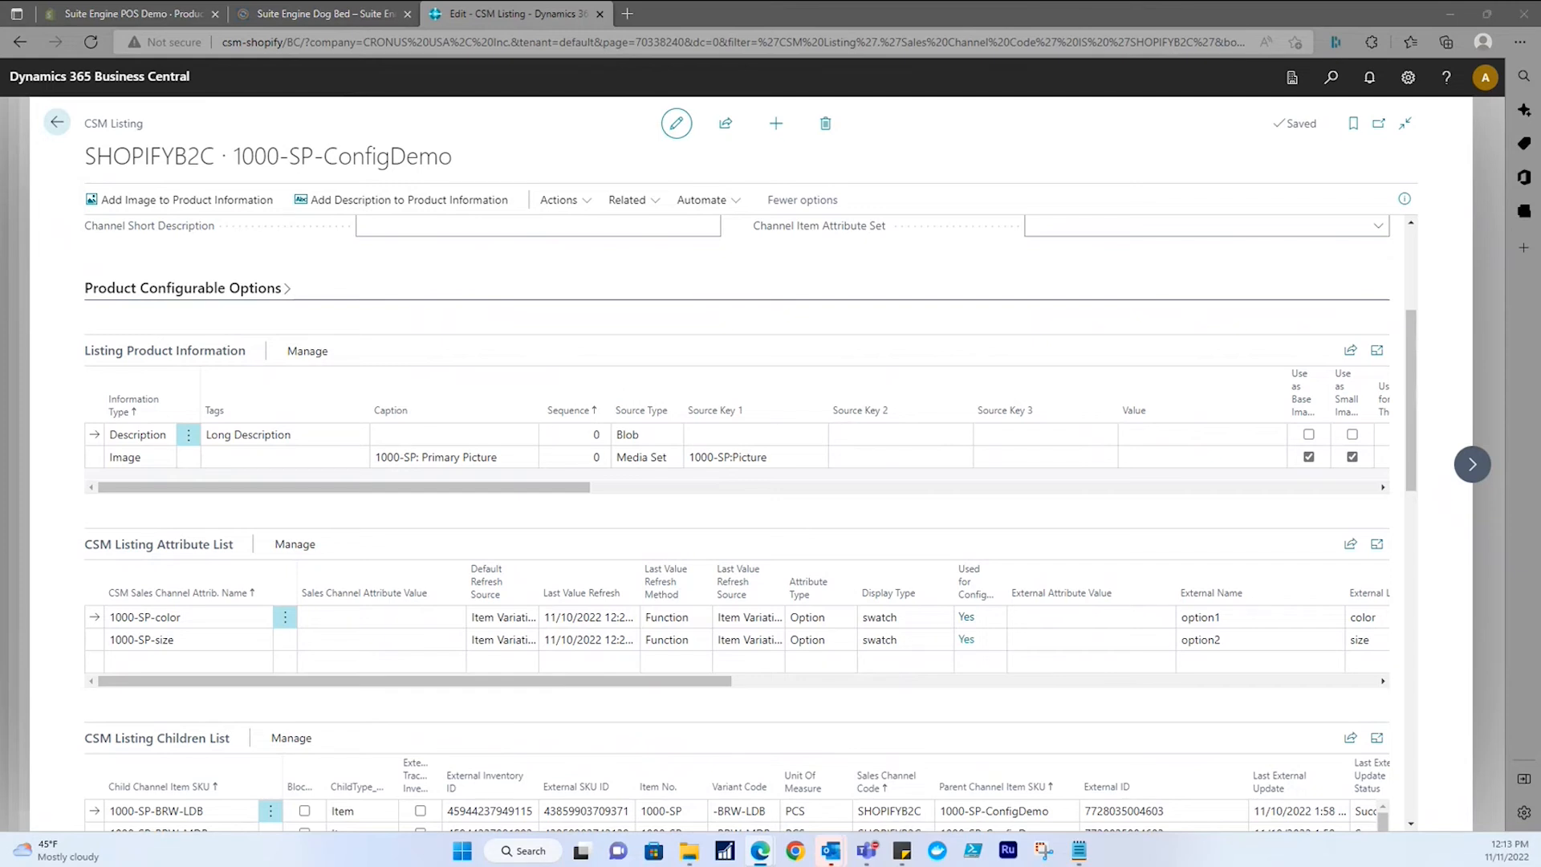
# Examine the color and size attributes in the configurable listing's attribute list, including the Used for Configurable column.
pyautogui.scroll(-3, 541, 546)
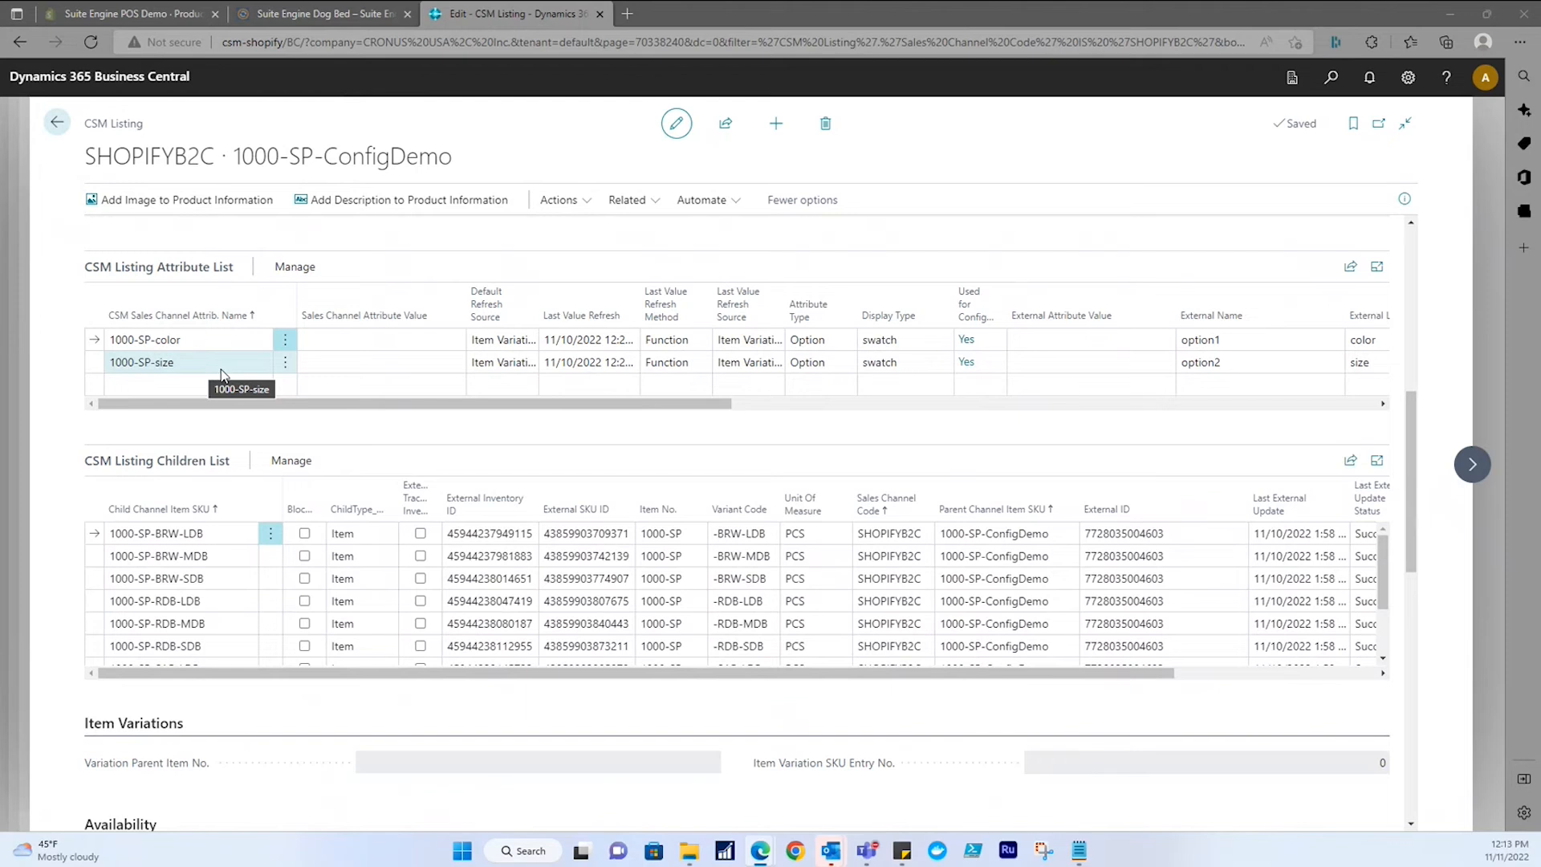
pyautogui.scroll(2, 943, 399)
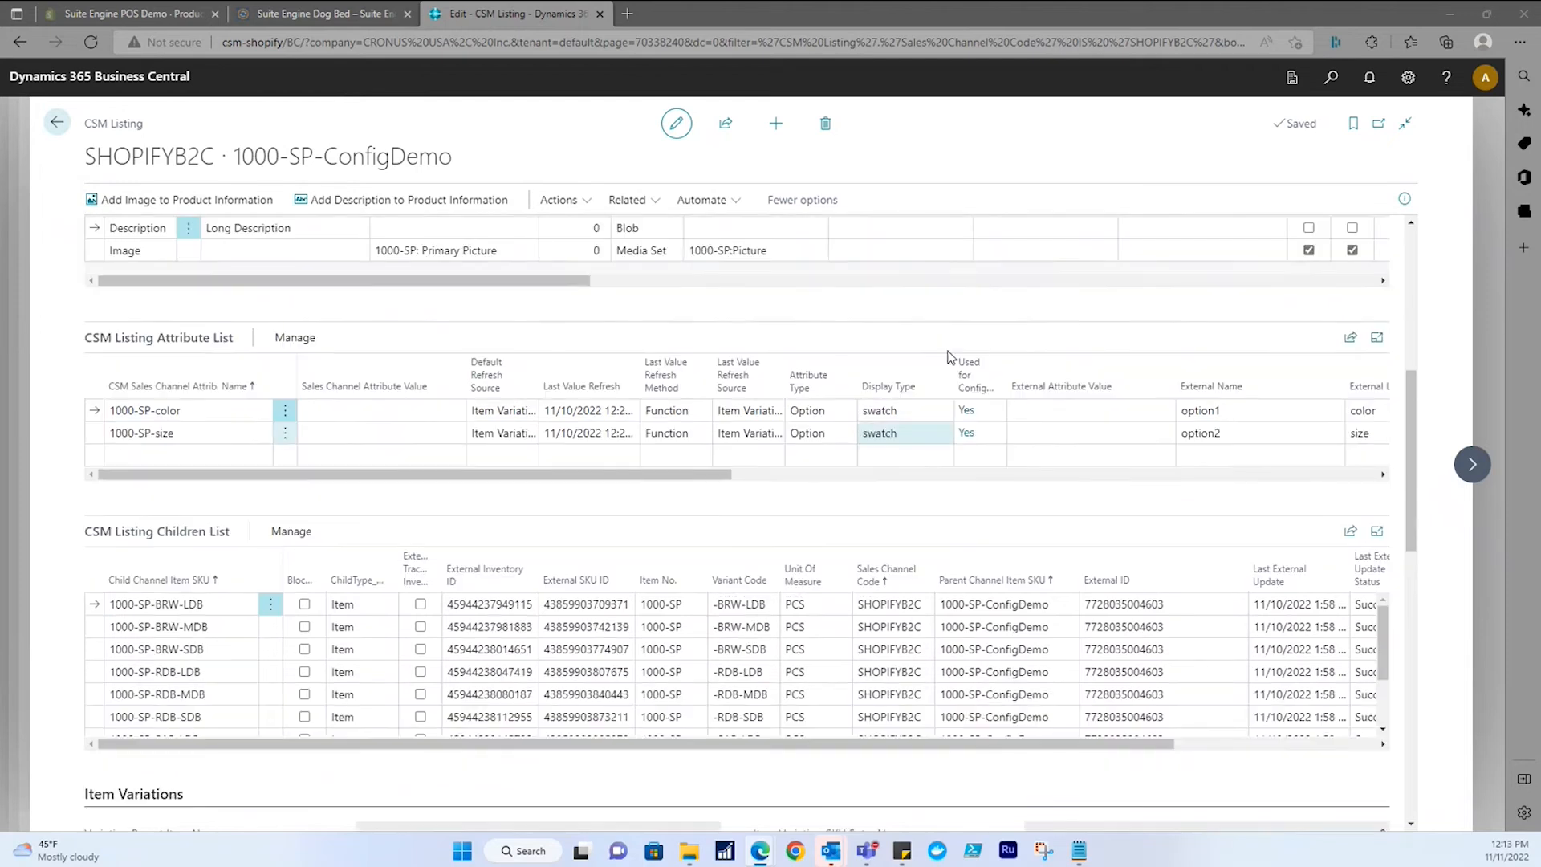
pyautogui.scroll(-2, 944, 399)
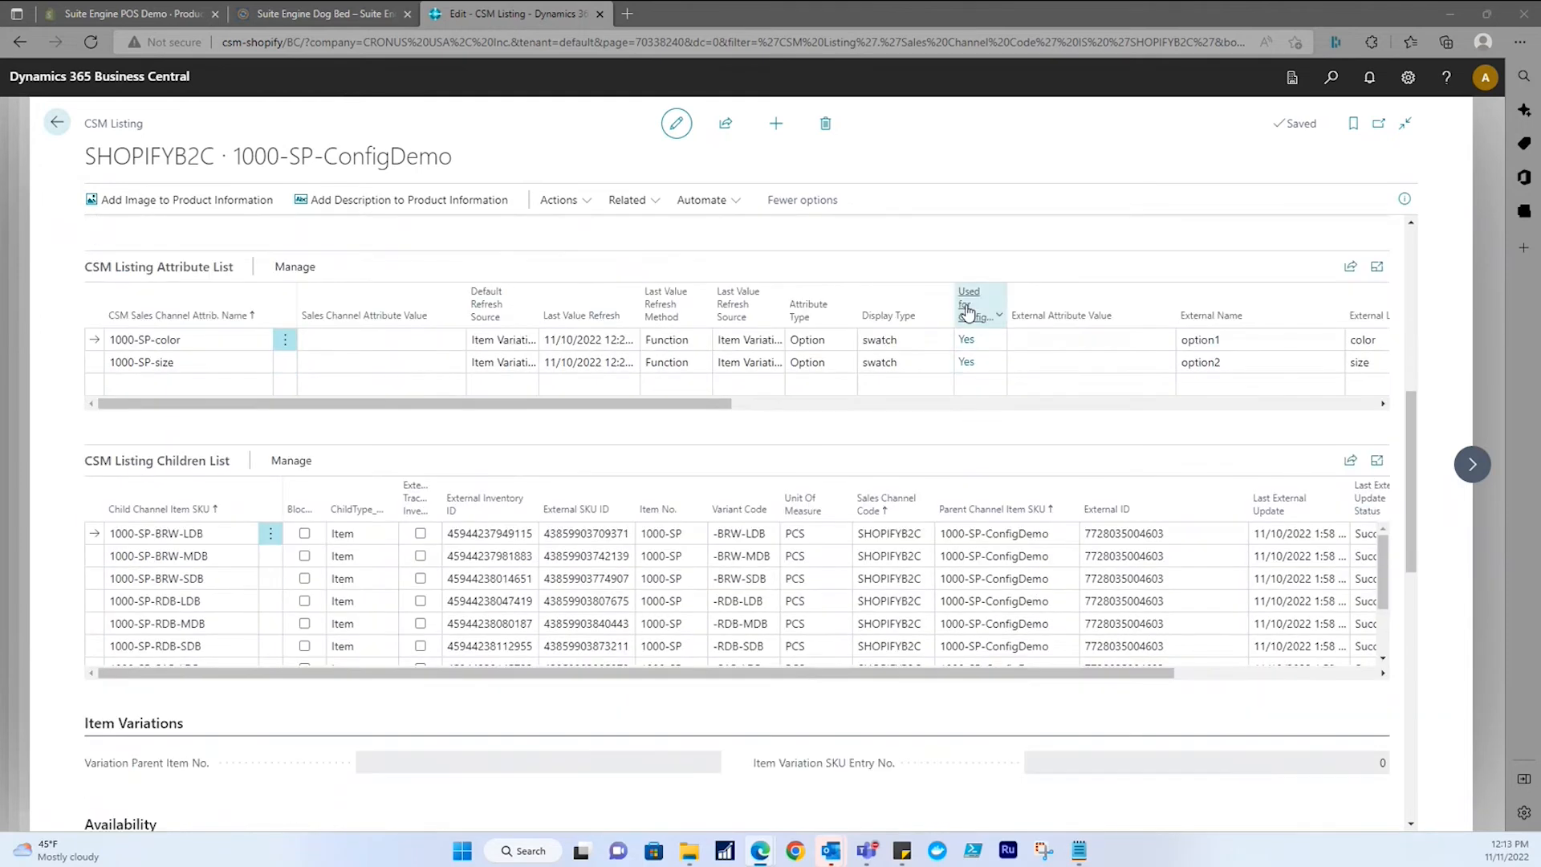
pyautogui.moveTo(973, 317)
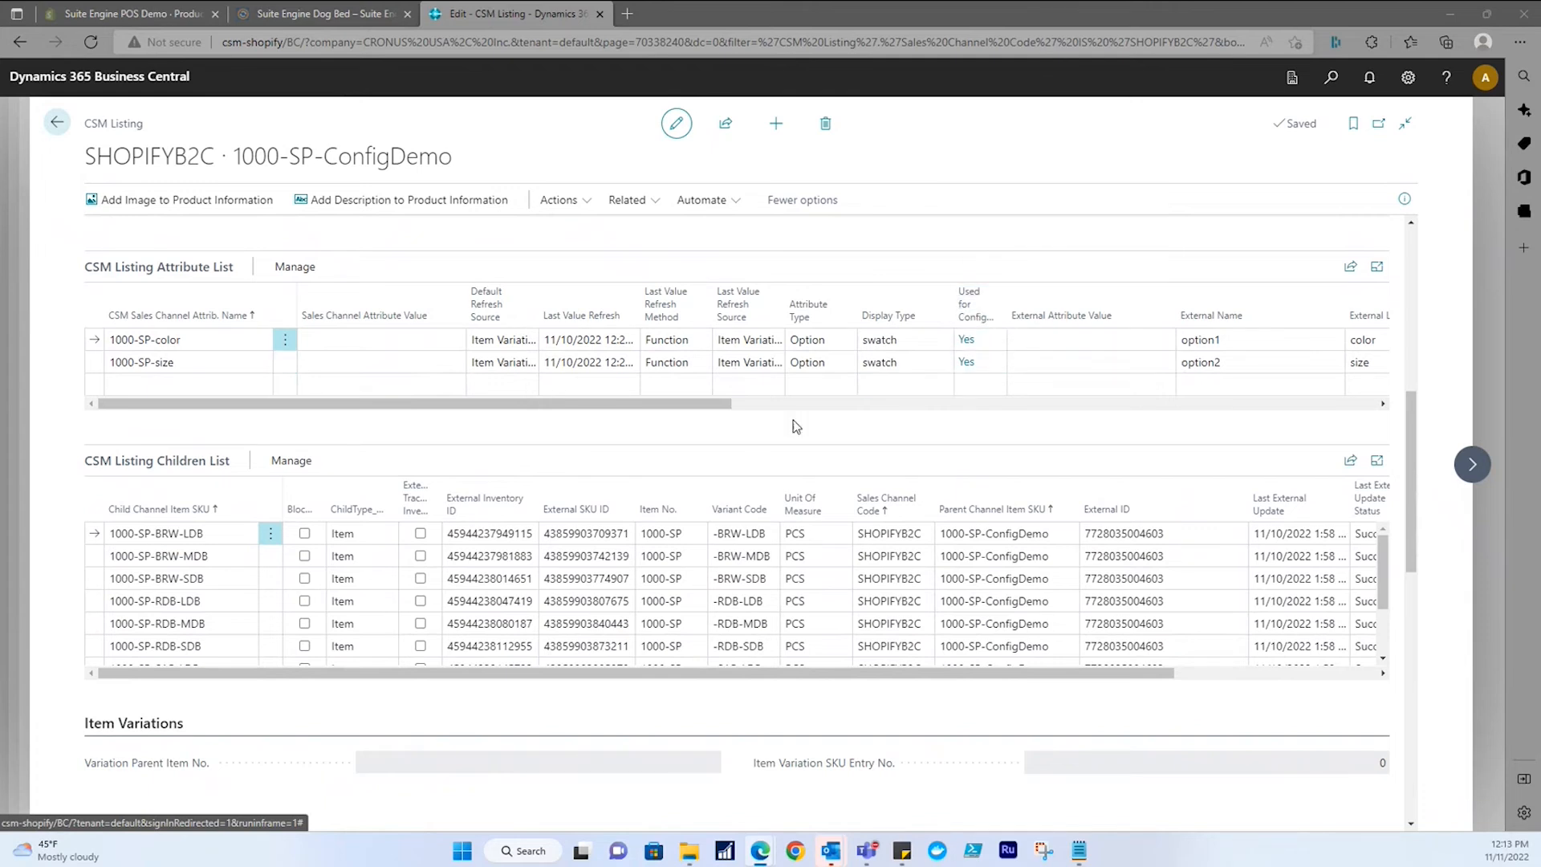
pyautogui.click(331, 334)
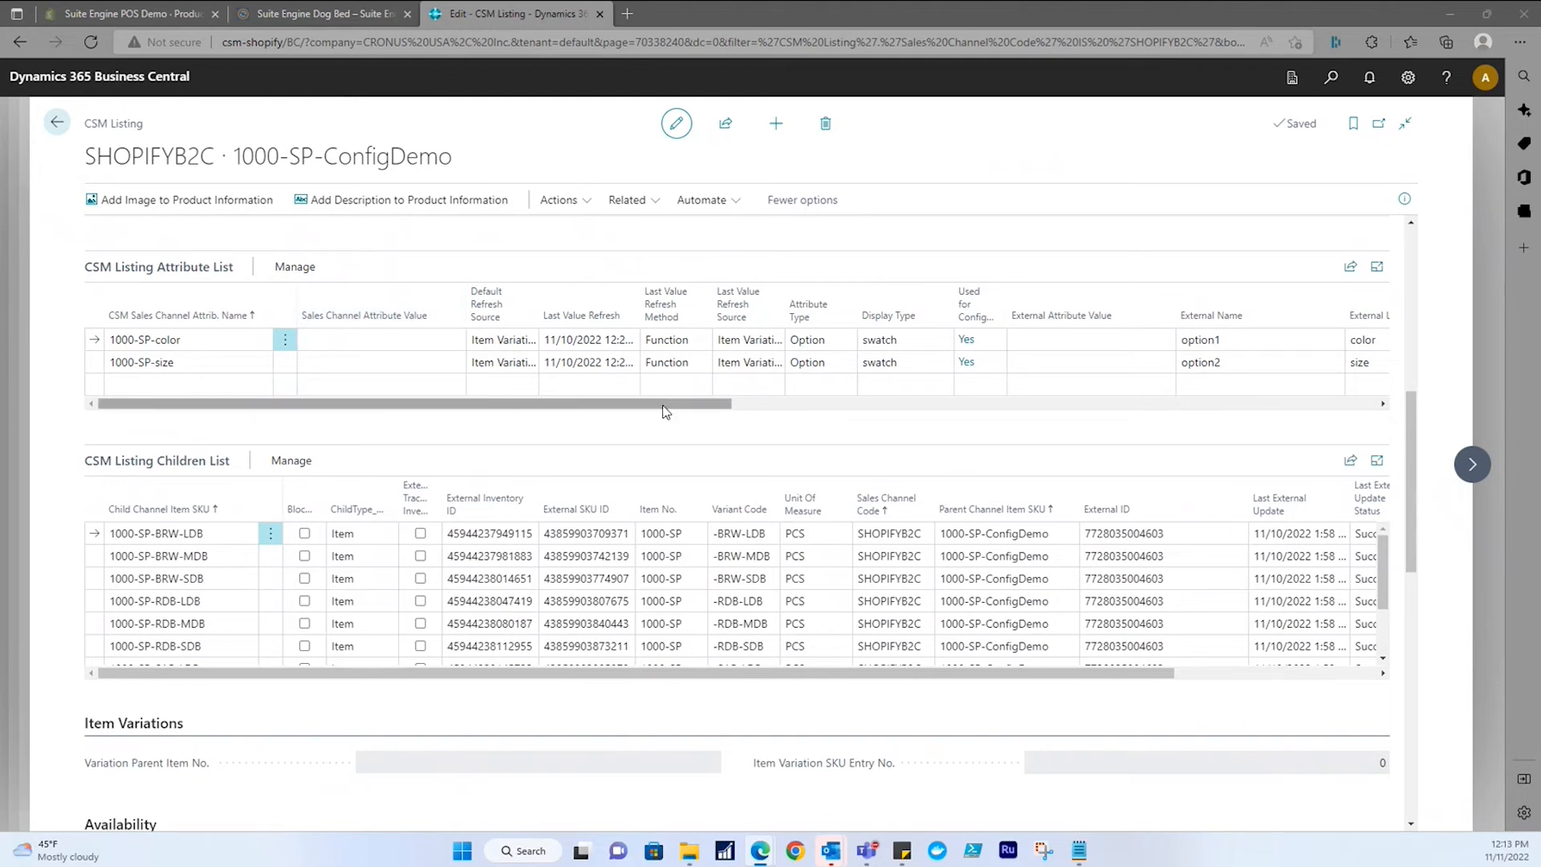
pyautogui.moveTo(734, 404); pyautogui.dragTo(479, 478)
pyautogui.scroll(1, 447, 495)
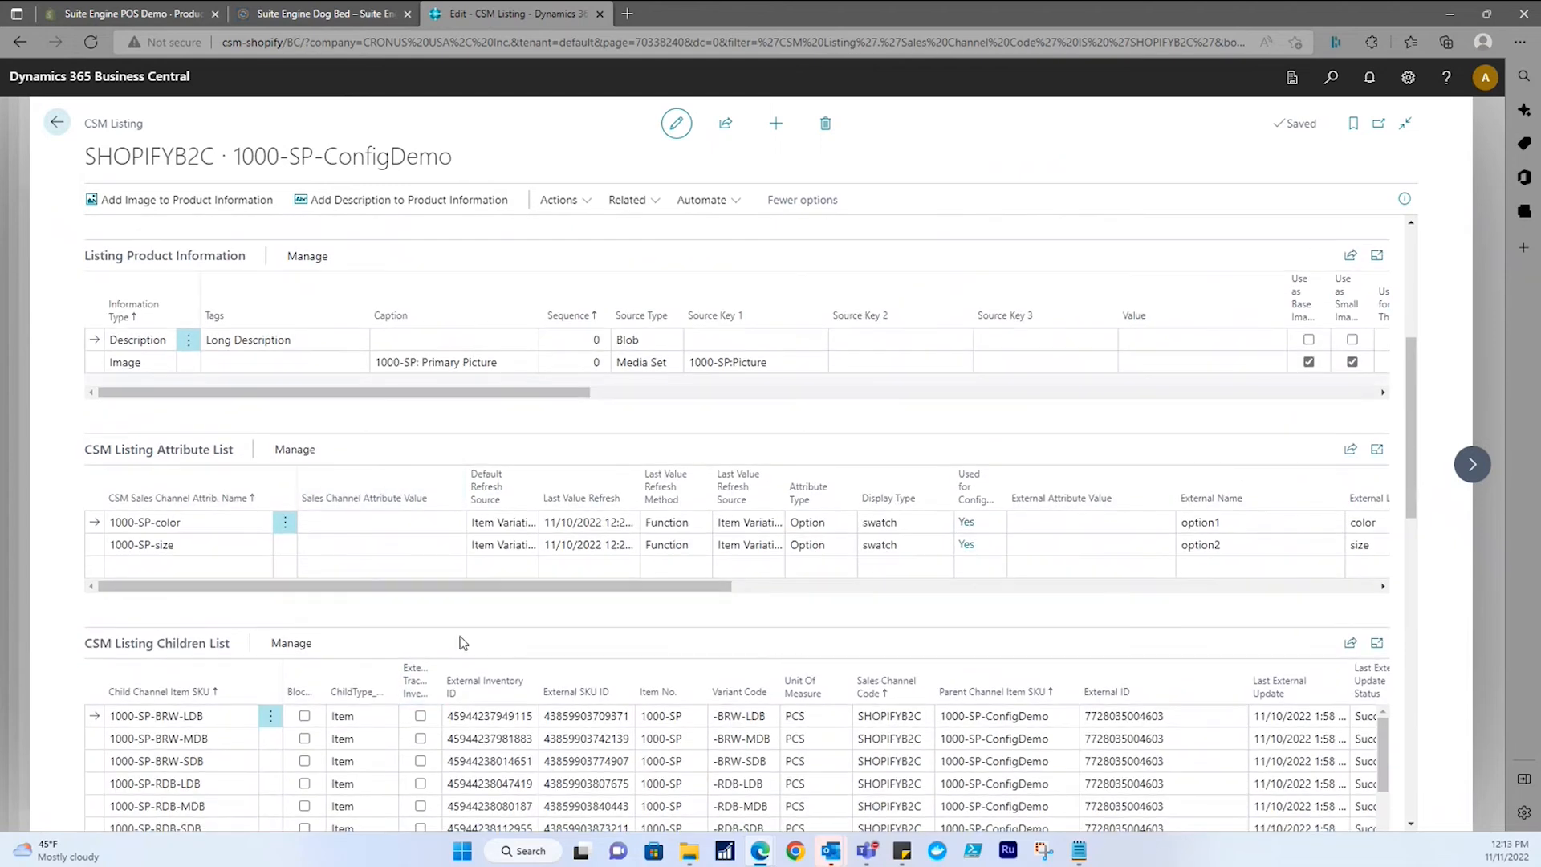
# Look through all the variation SKUs in the CSM Listing Children List of 1000-SP-ConfigDemo.
pyautogui.scroll(-2, 458, 634)
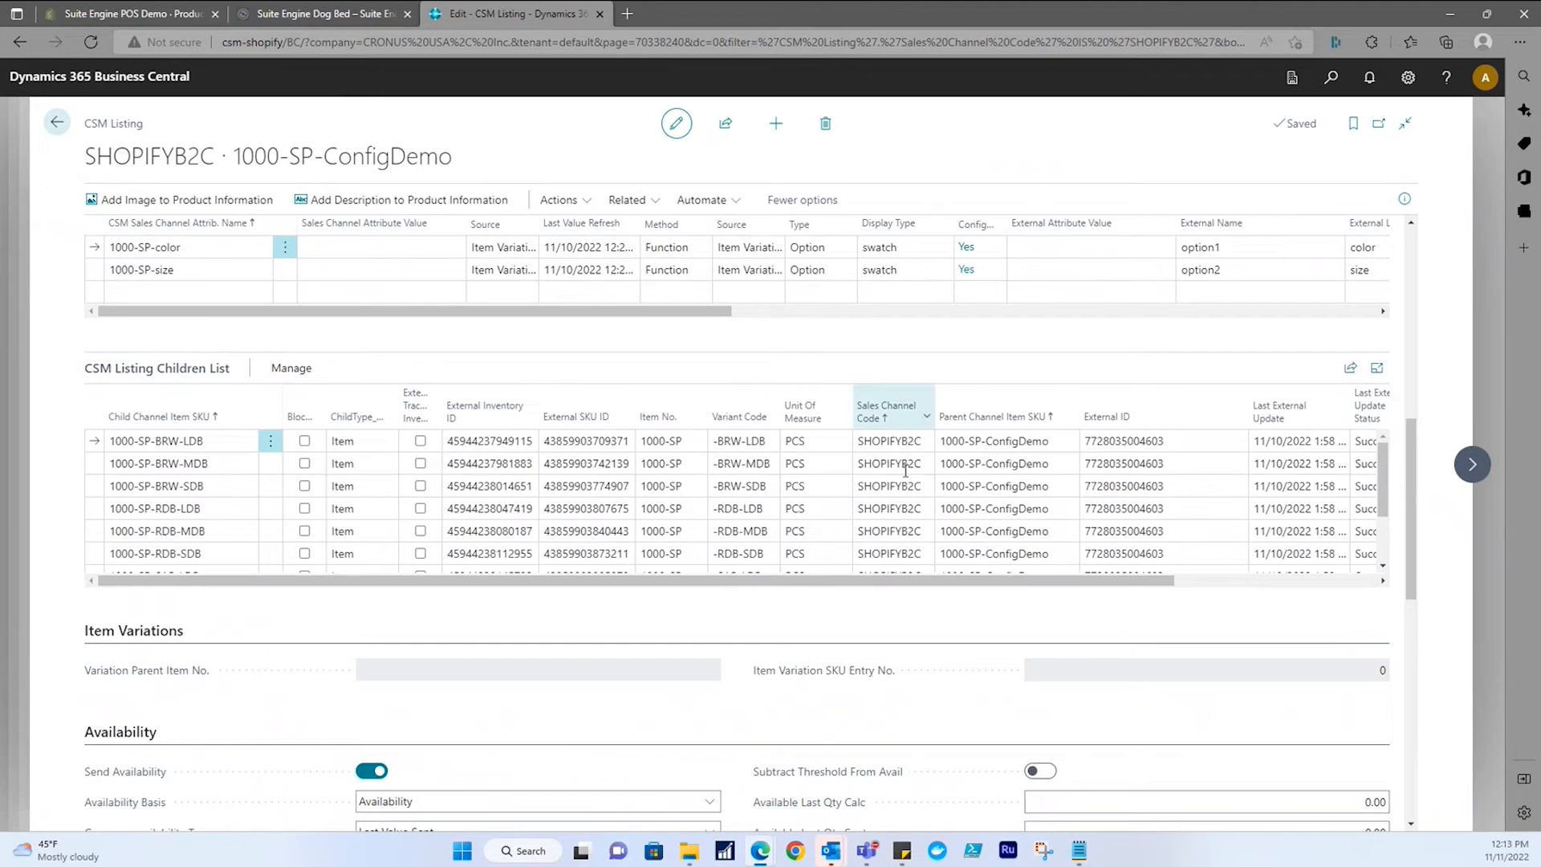
pyautogui.scroll(-1, 888, 496)
pyautogui.scroll(-1, 889, 497)
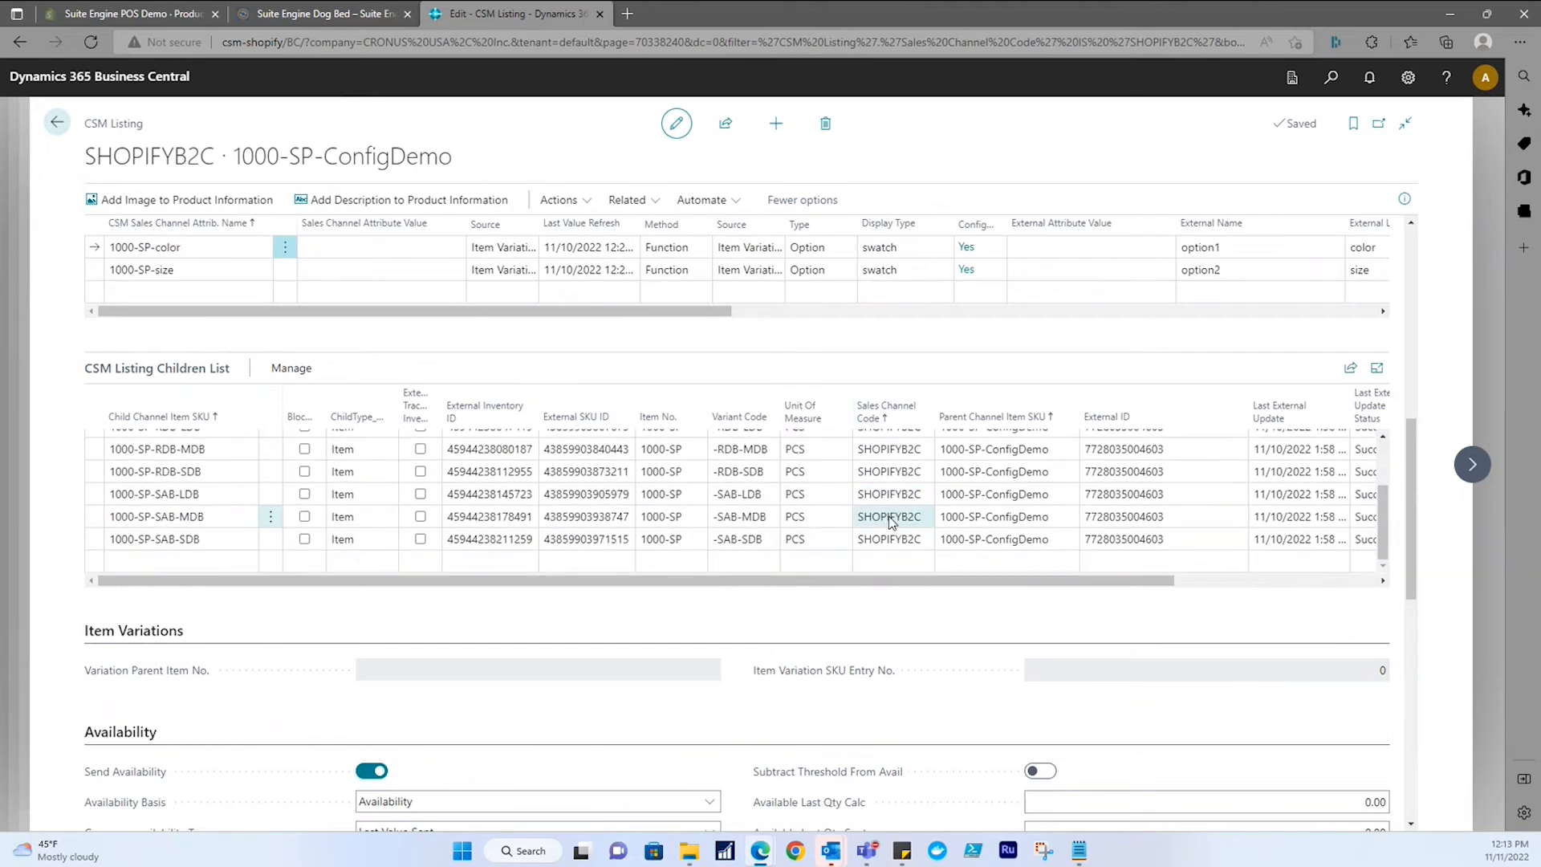
pyautogui.scroll(2, 889, 526)
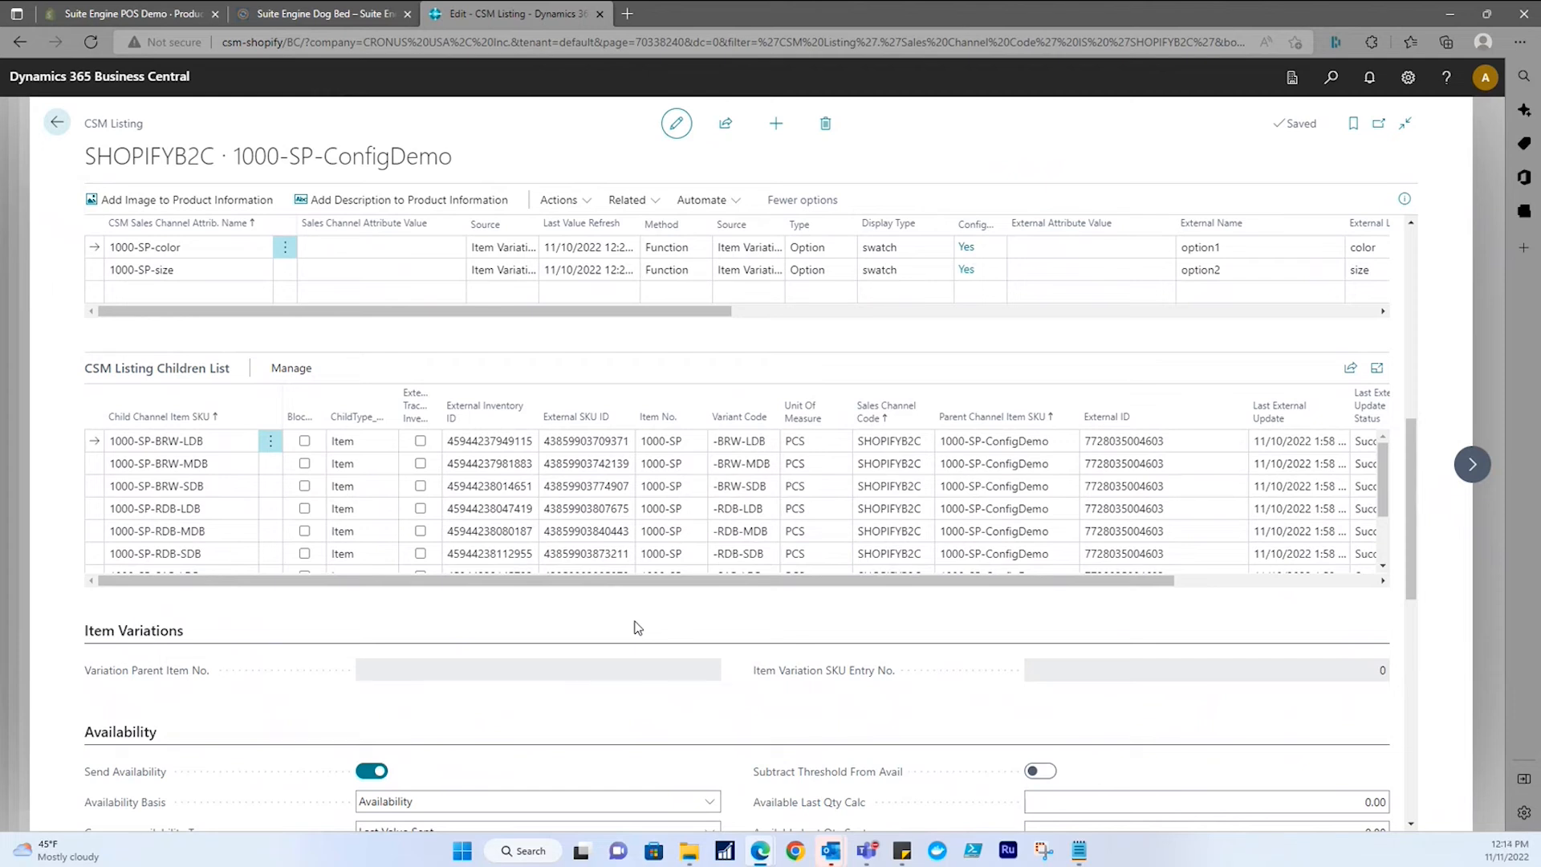
# Review the configurable listing's Availability, Visibility and Inventory Information sections and return to its General section.
pyautogui.scroll(-4, 634, 626)
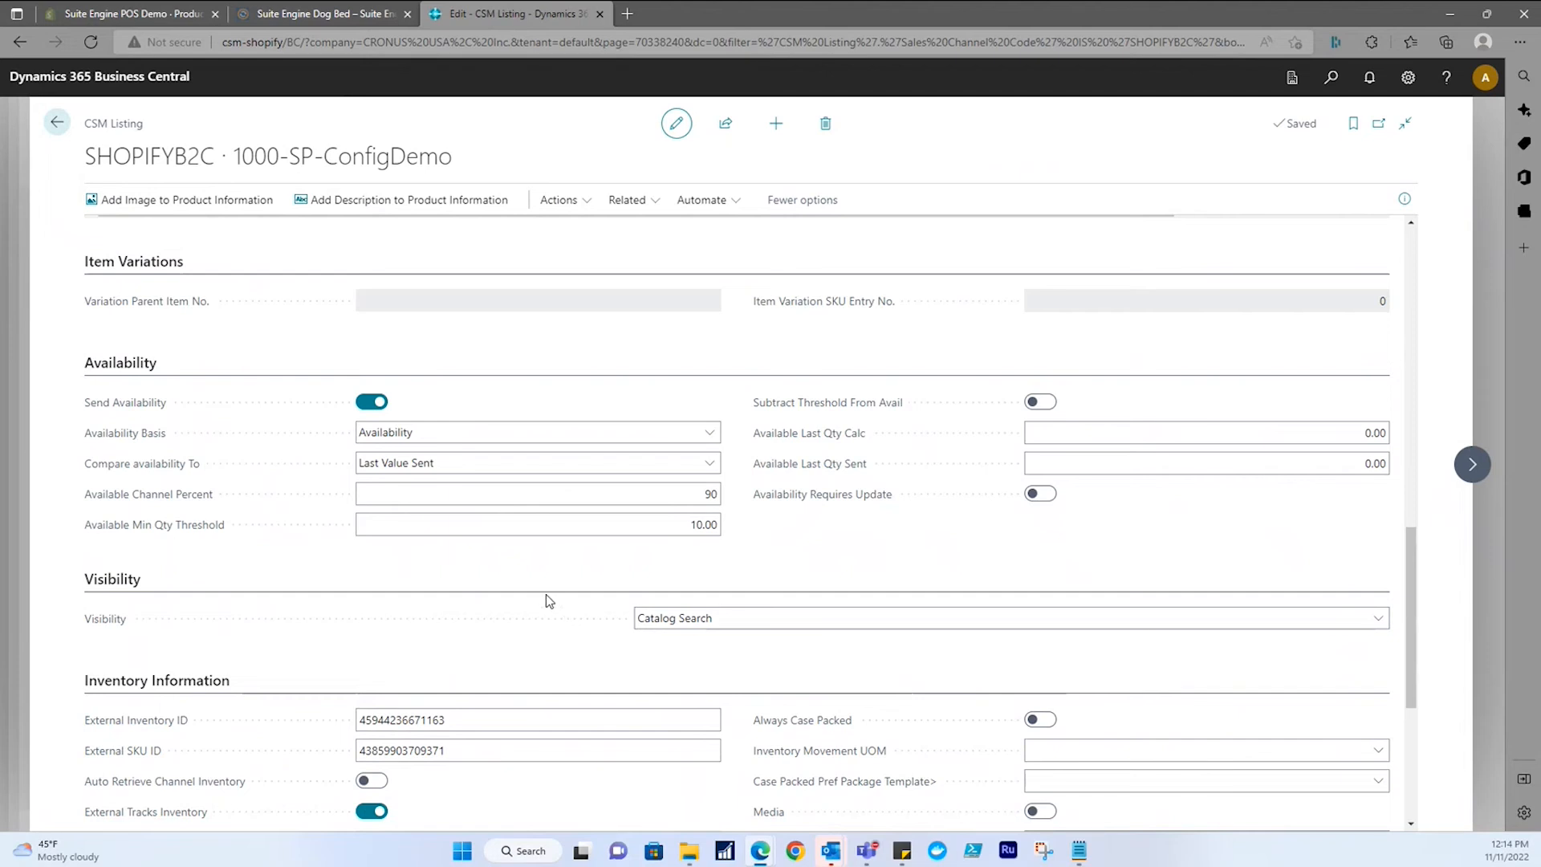
pyautogui.scroll(-3, 546, 598)
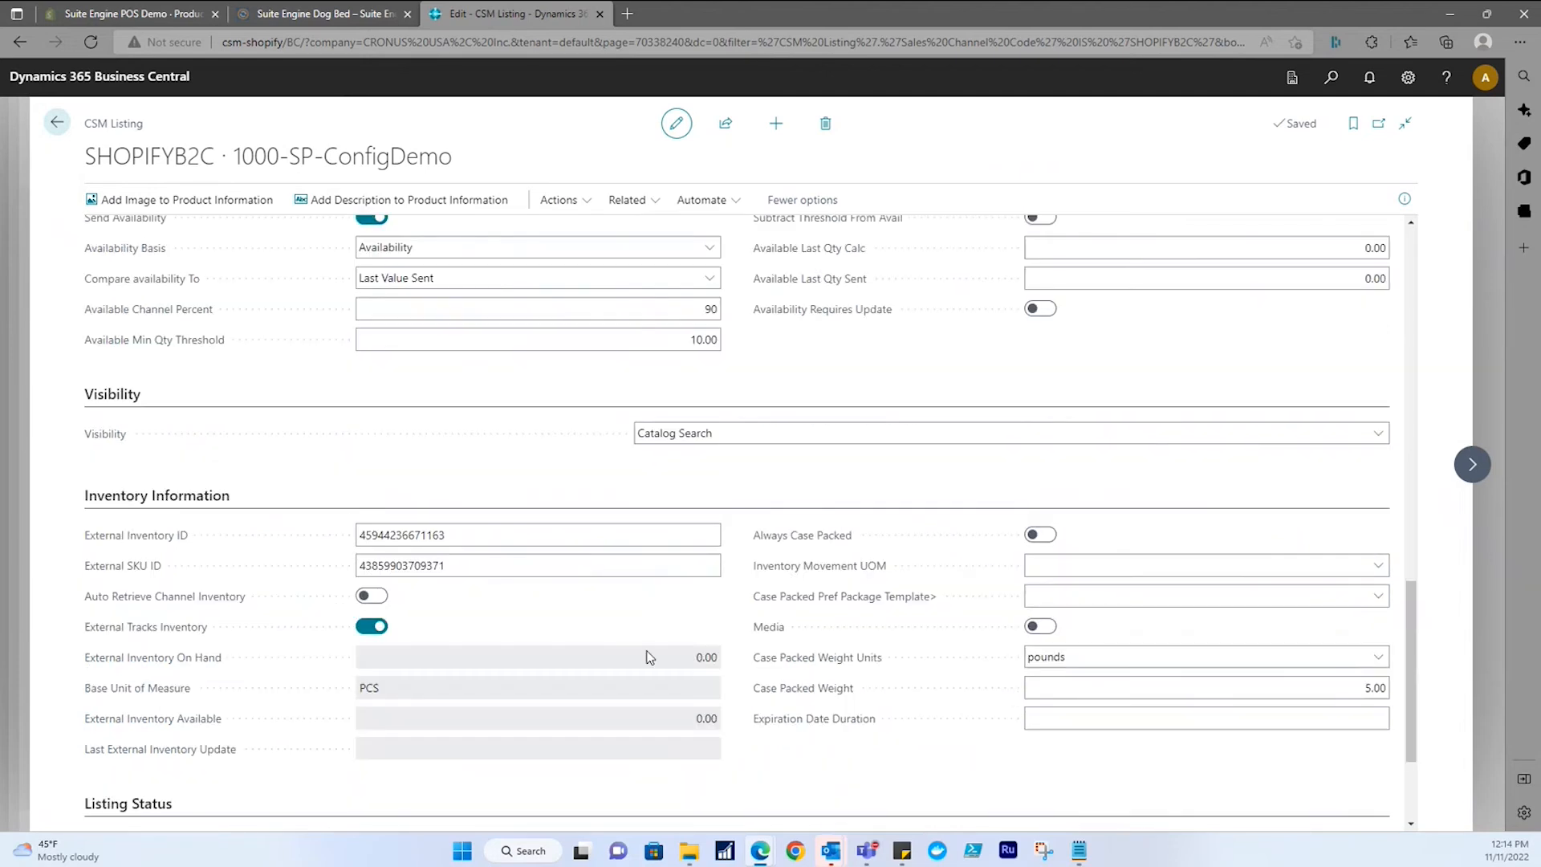
pyautogui.scroll(5, 642, 652)
pyautogui.scroll(10, 642, 653)
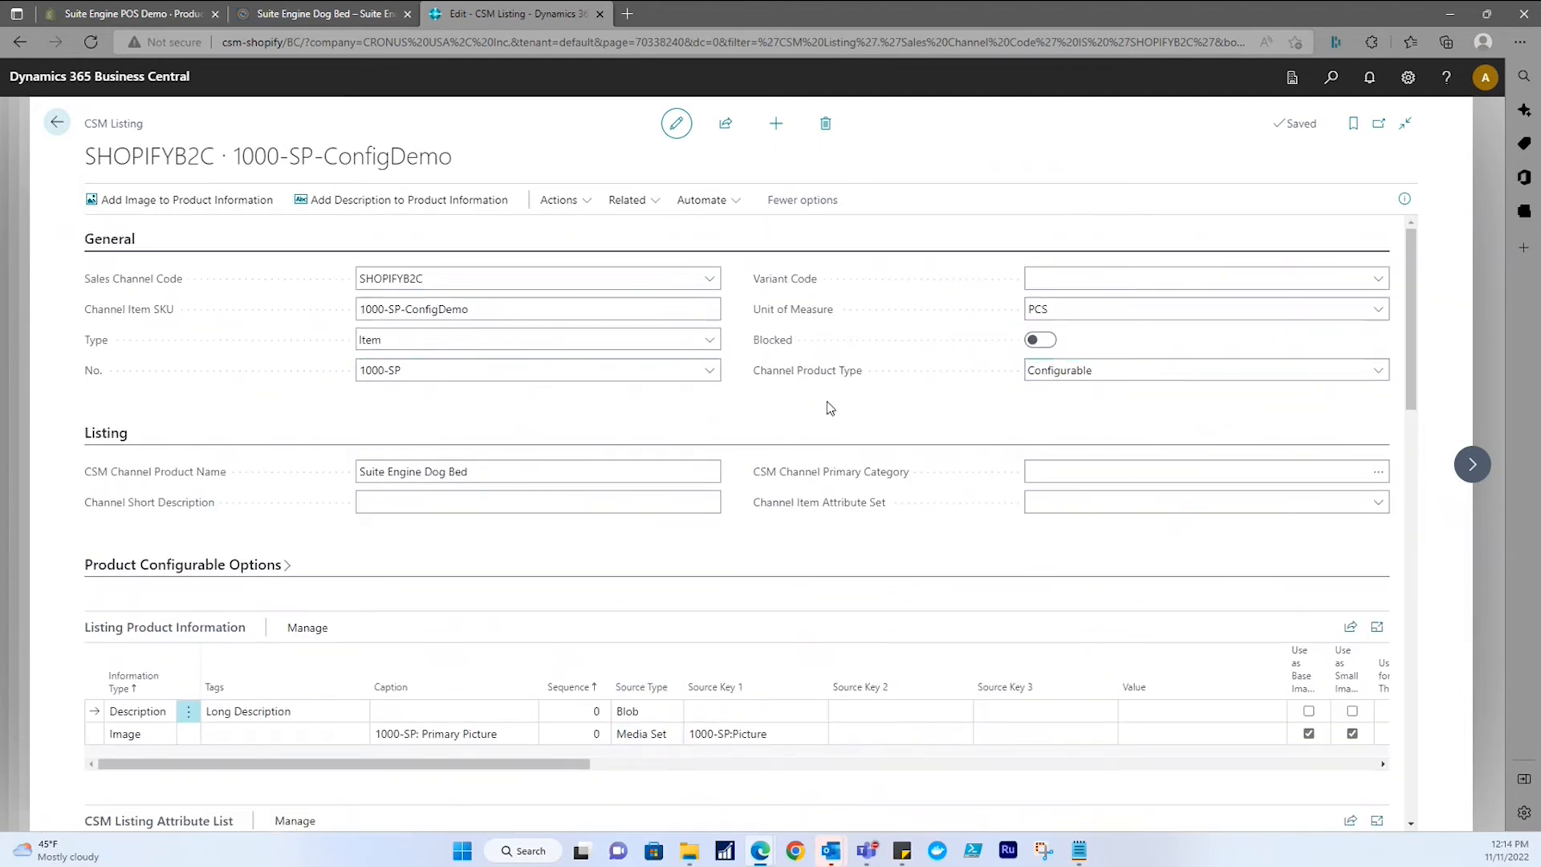
# Compare the General and Listing fields of 1000-SP-ConfigDemo with the 1000-SP-BRW-LDB variation listing, ending on the variation.
pyautogui.moveTo(804, 386)
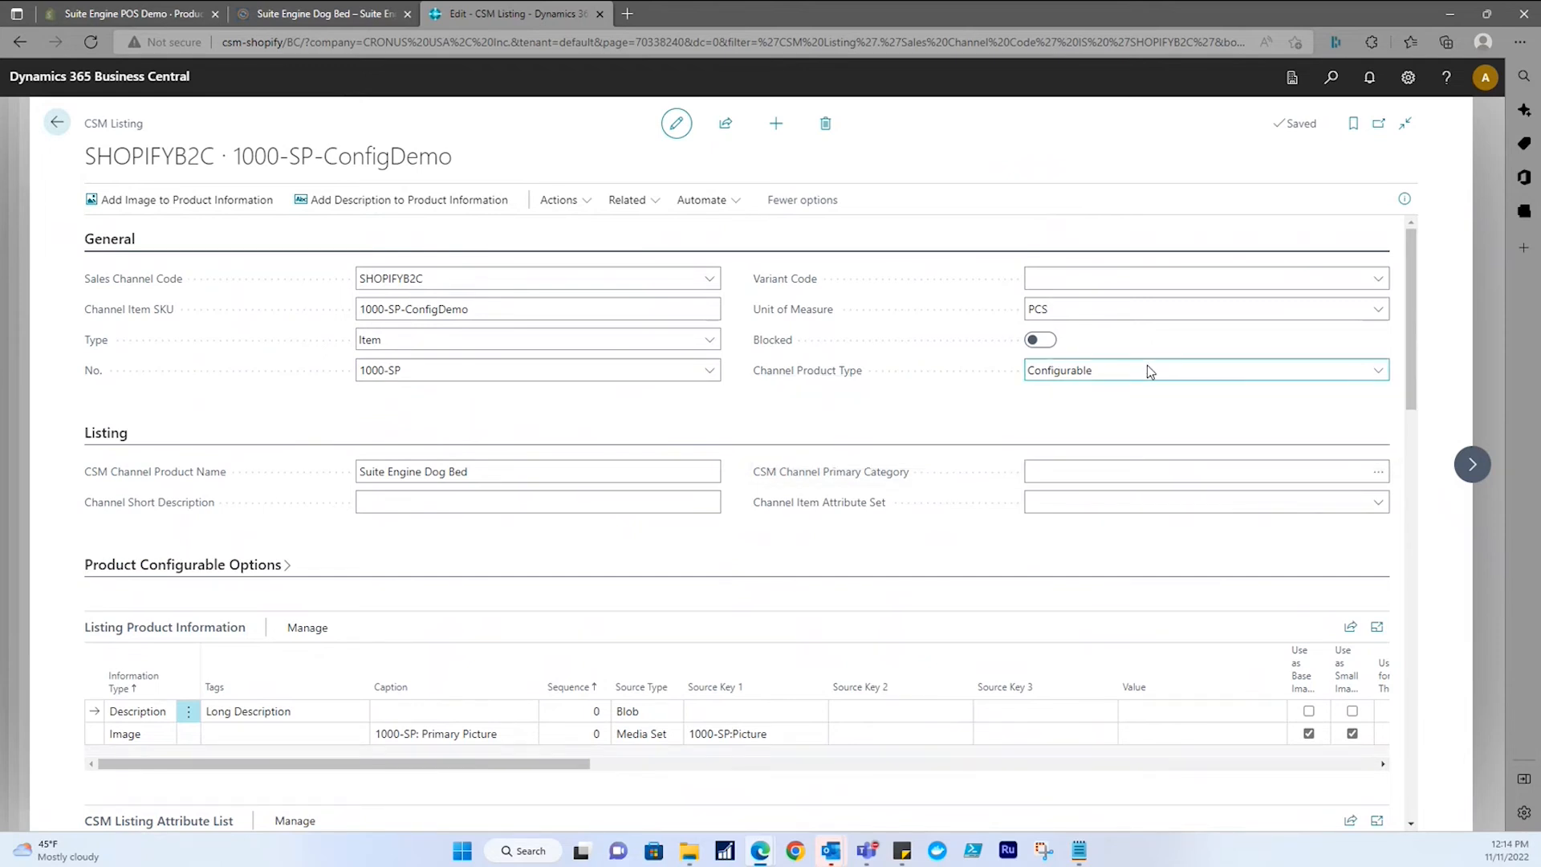
pyautogui.click(1474, 469)
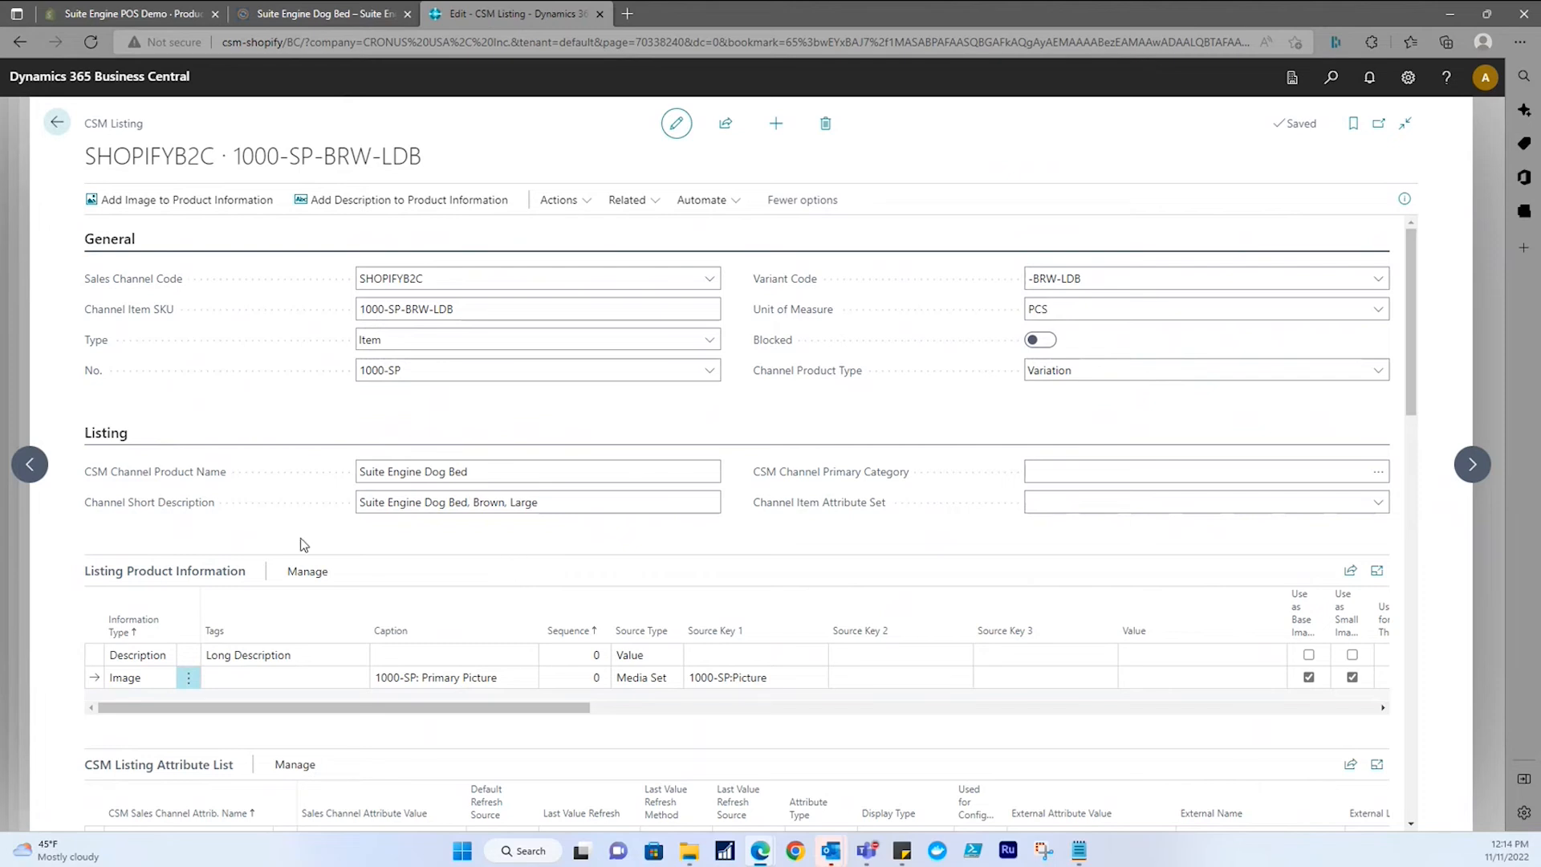
pyautogui.click(30, 464)
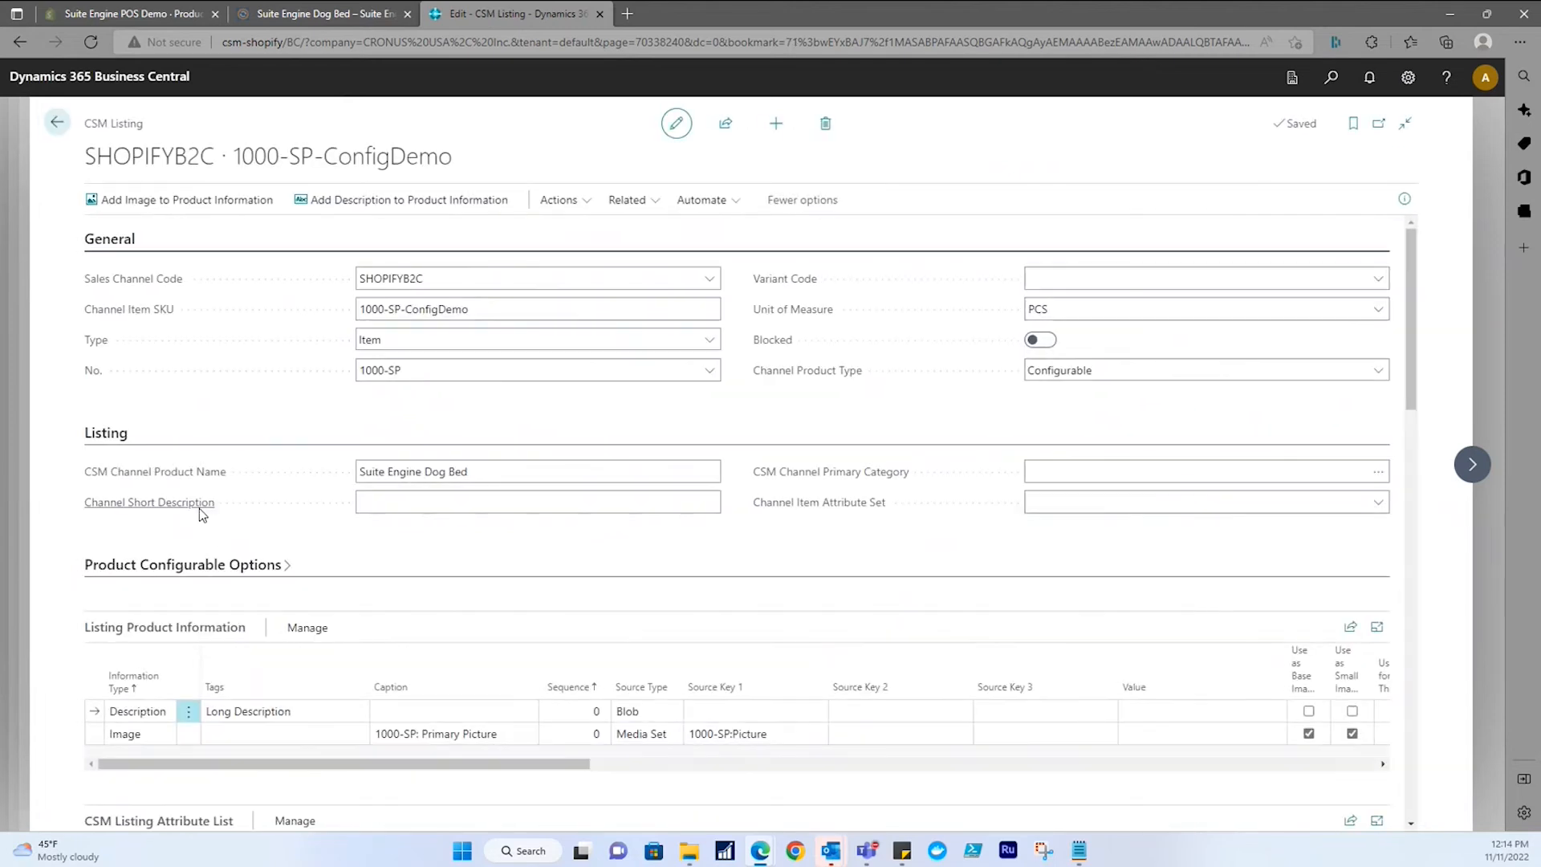
pyautogui.click(1473, 465)
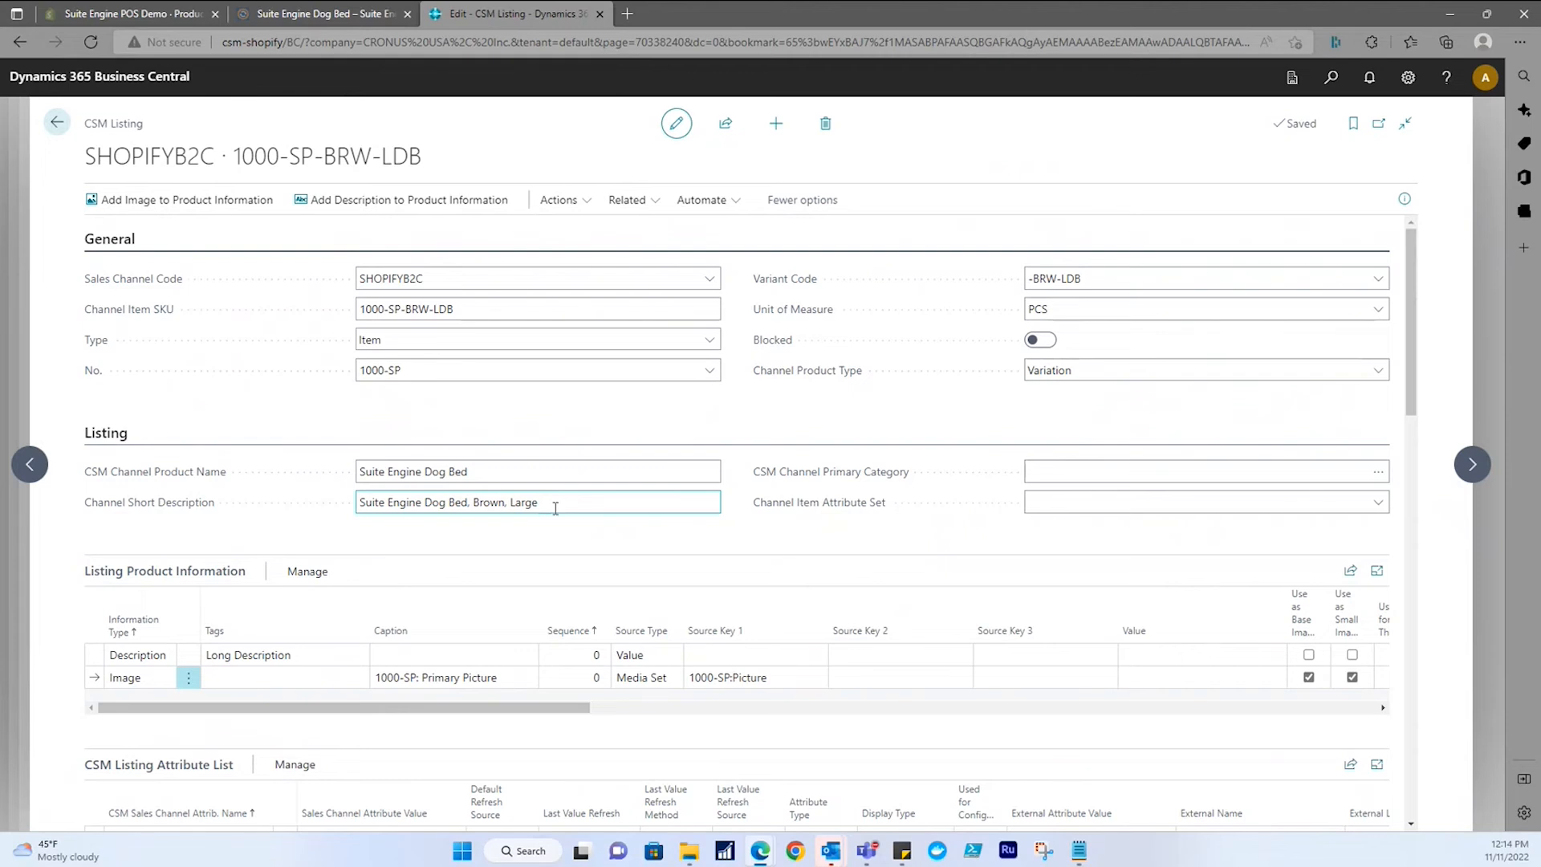
# Examine the 1000-SP-BRW-LDB listing's color and size attribute values, its children list and its Item Variations section.
pyautogui.scroll(-3, 665, 543)
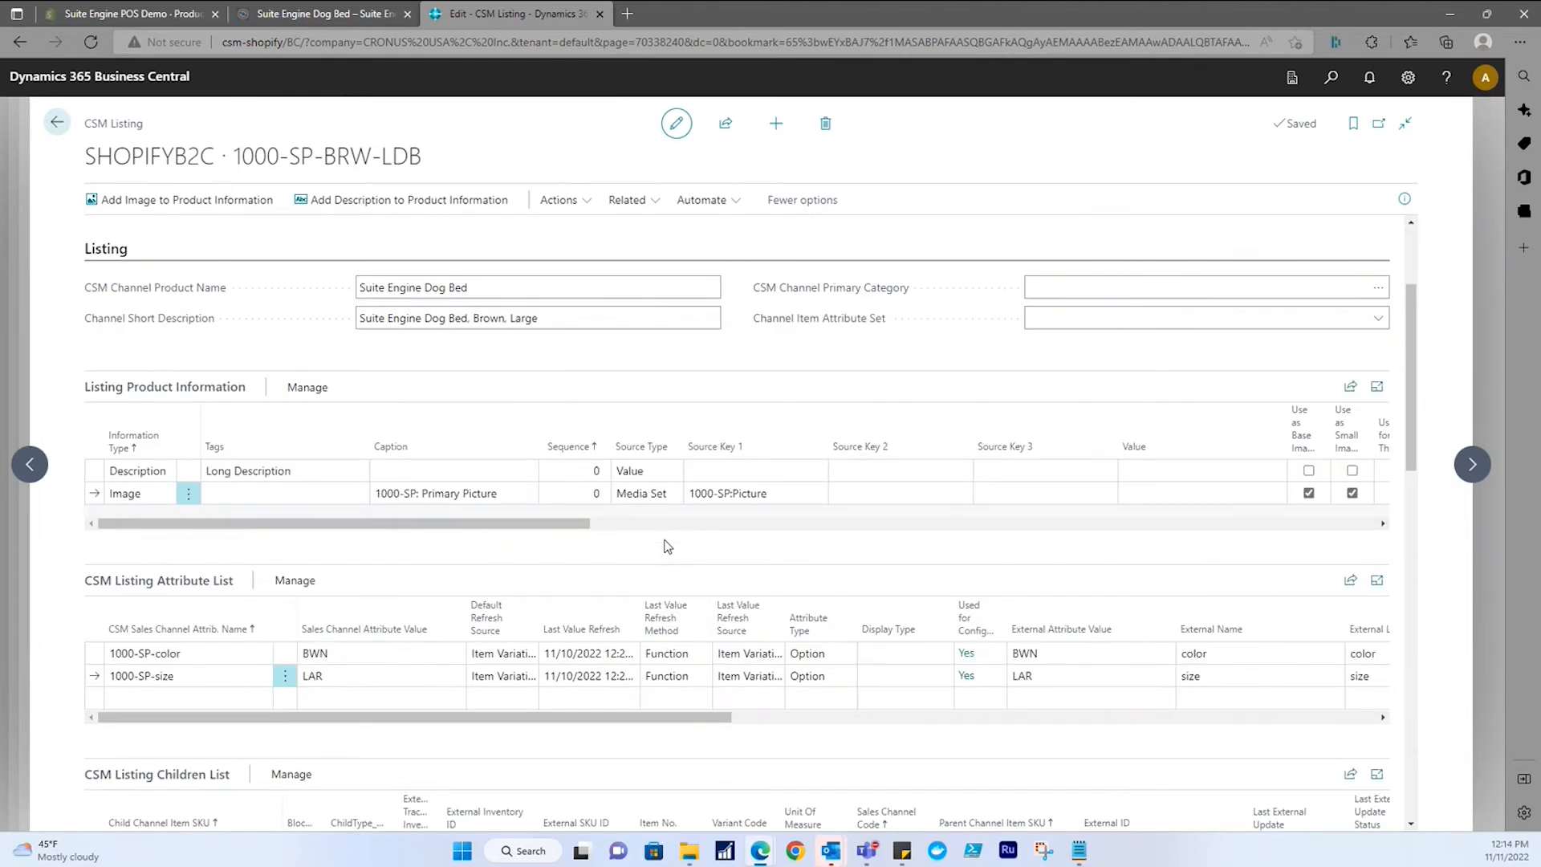
pyautogui.scroll(-5, 665, 547)
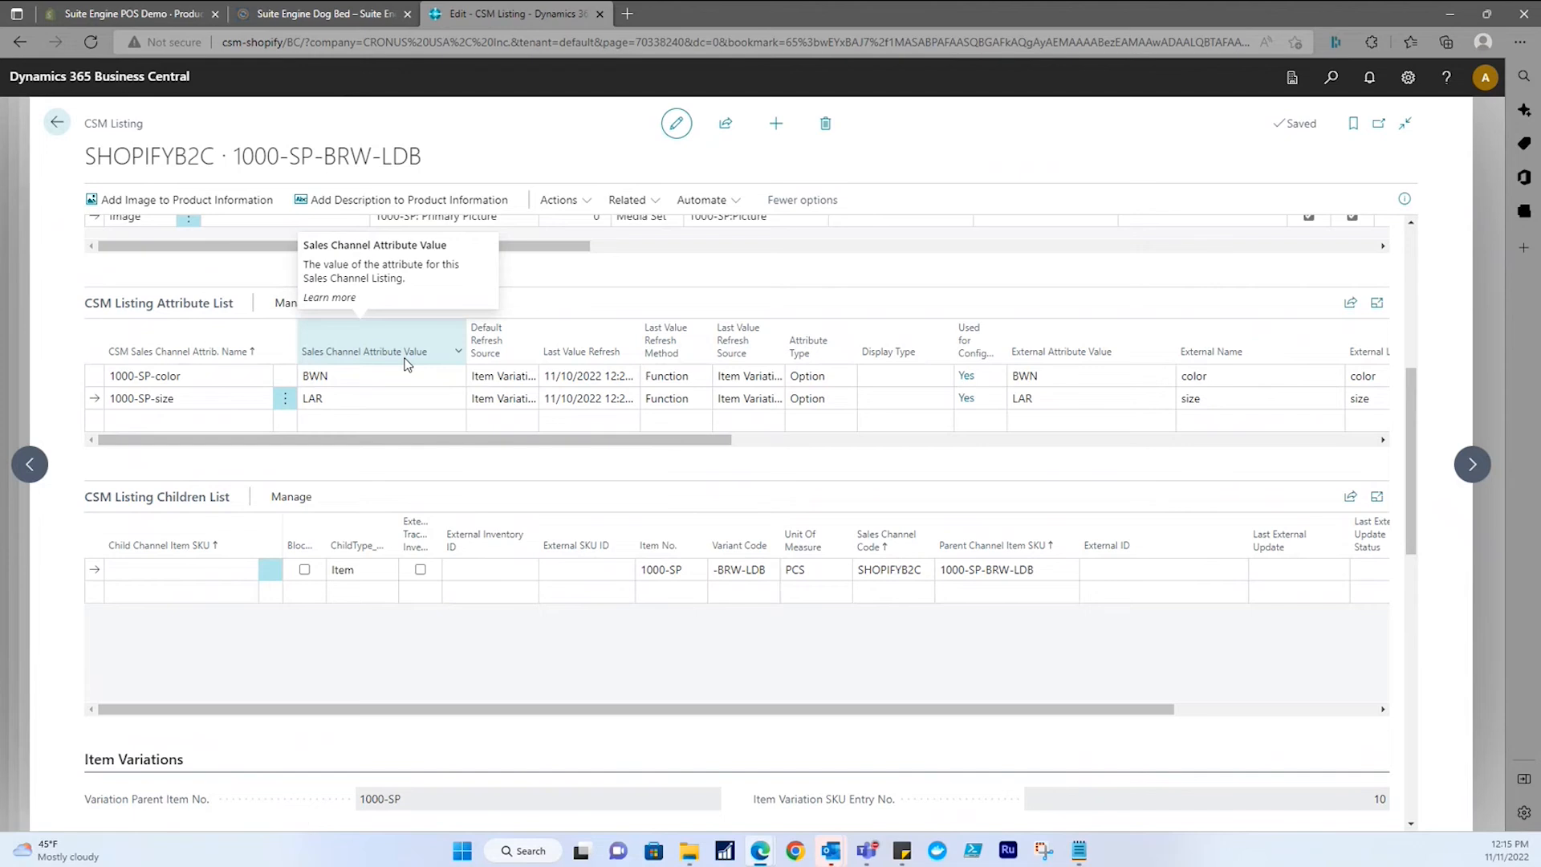
pyautogui.click(382, 401)
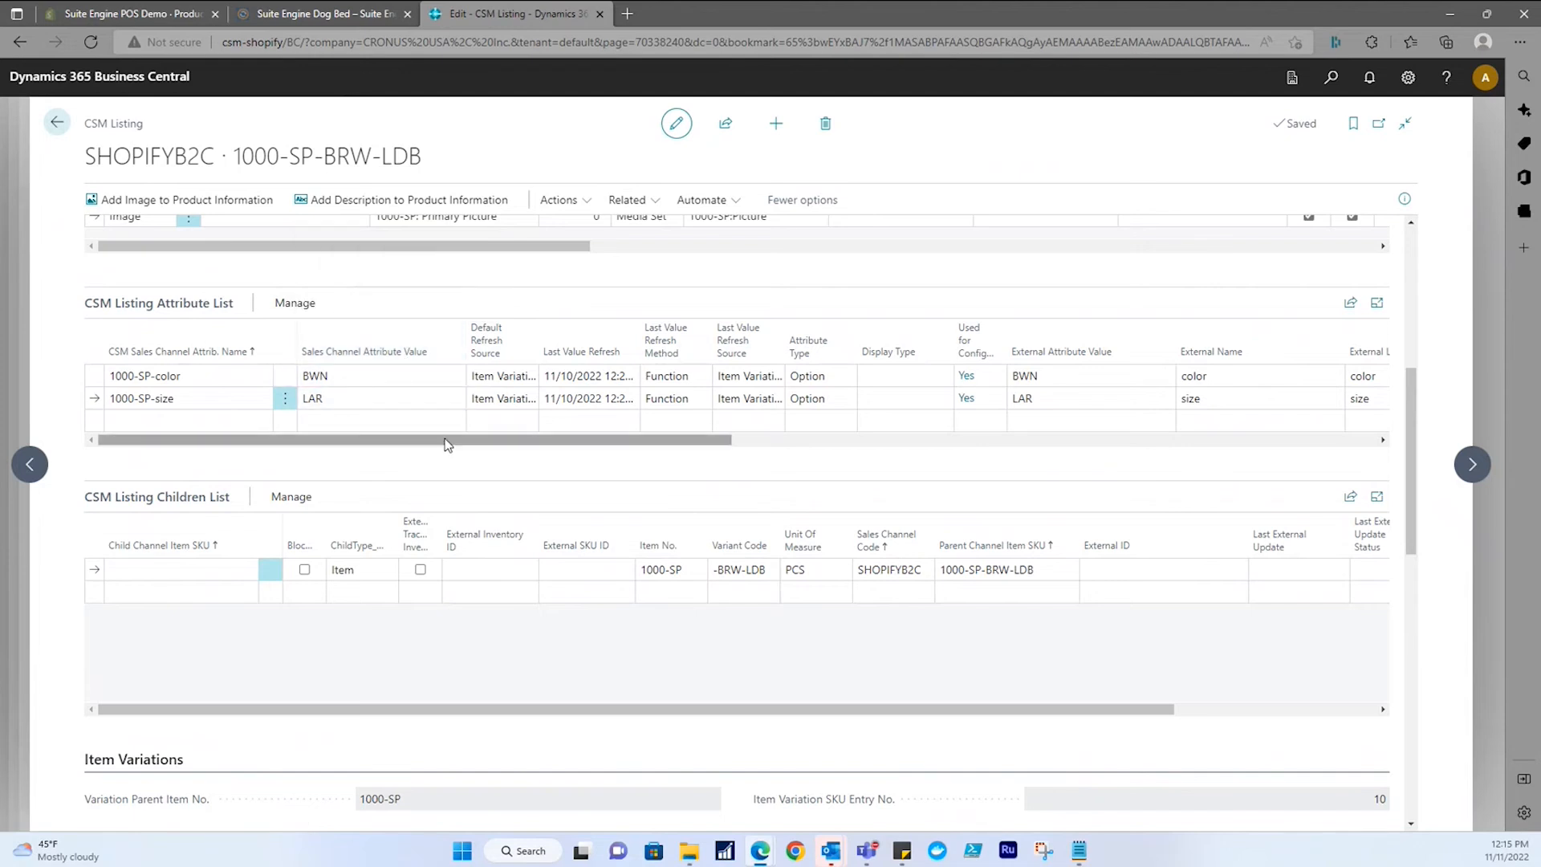
pyautogui.moveTo(447, 444); pyautogui.dragTo(222, 445)
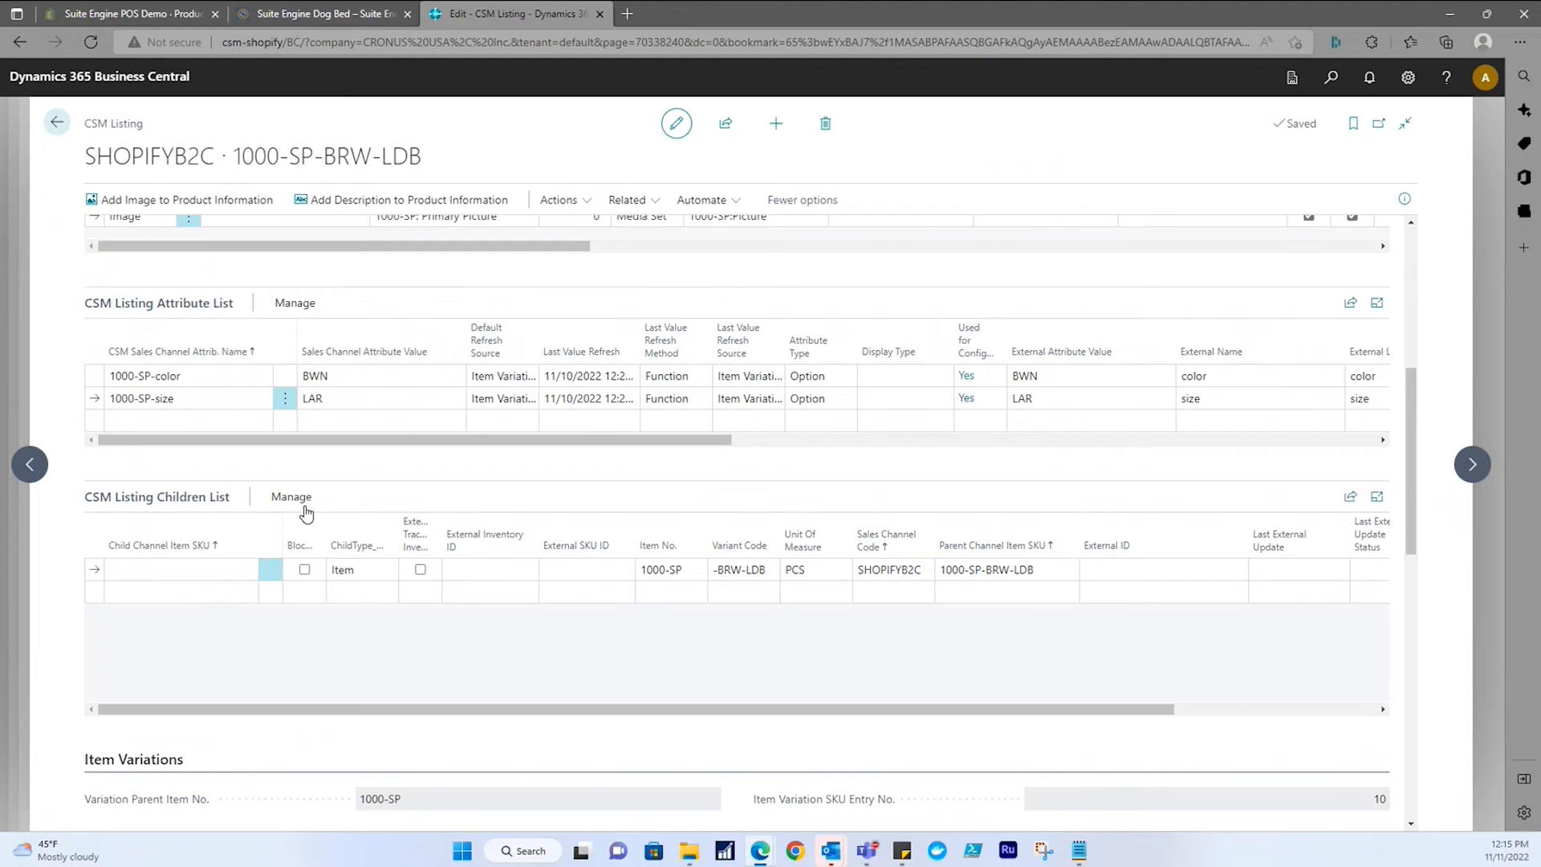
pyautogui.scroll(-2, 643, 527)
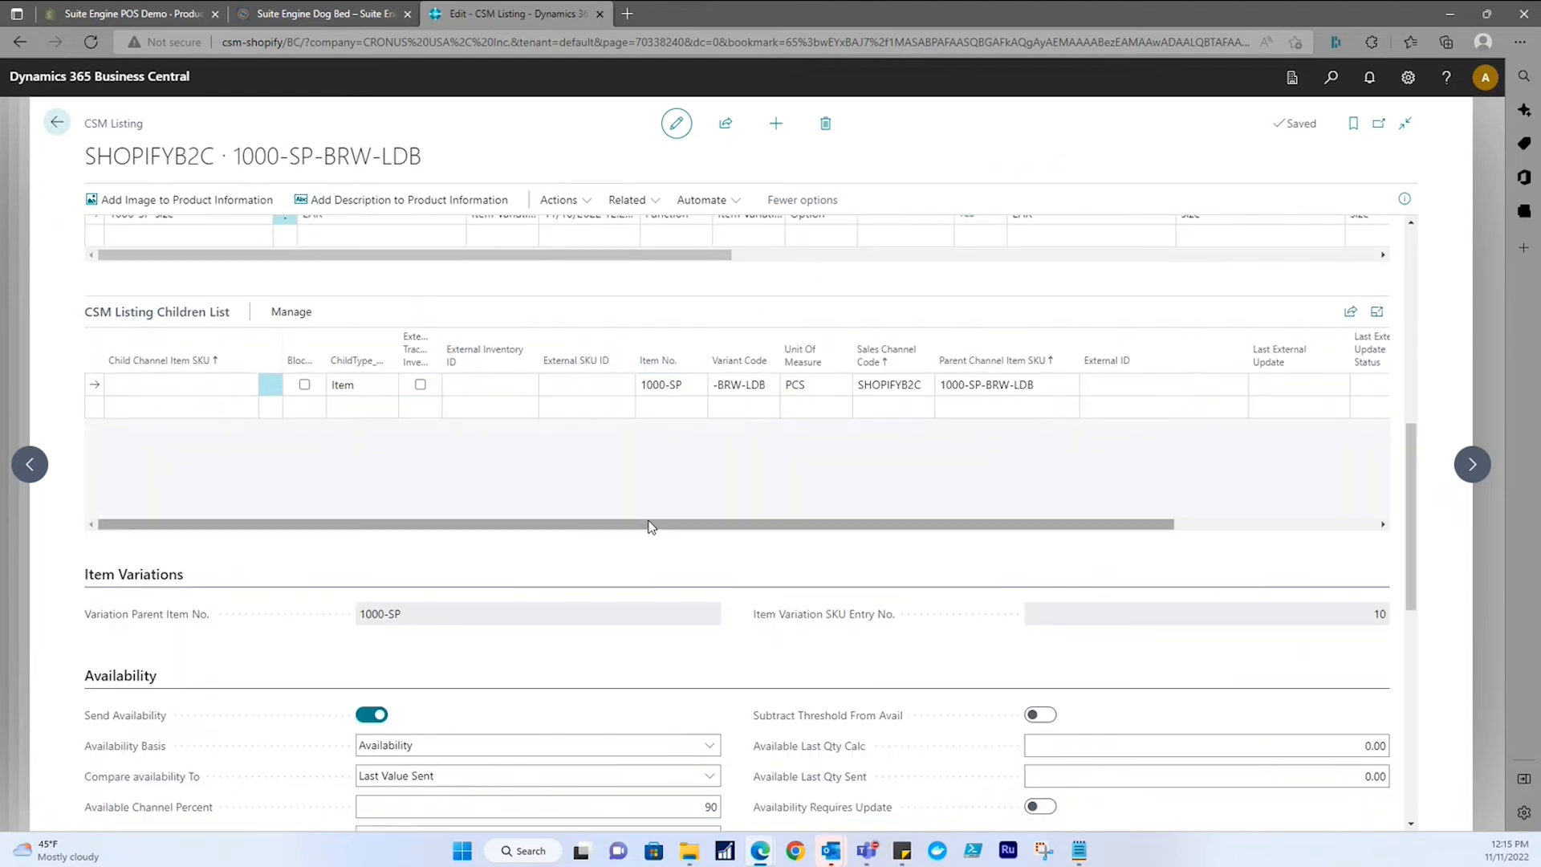
pyautogui.scroll(-3, 648, 528)
pyautogui.scroll(4, 646, 534)
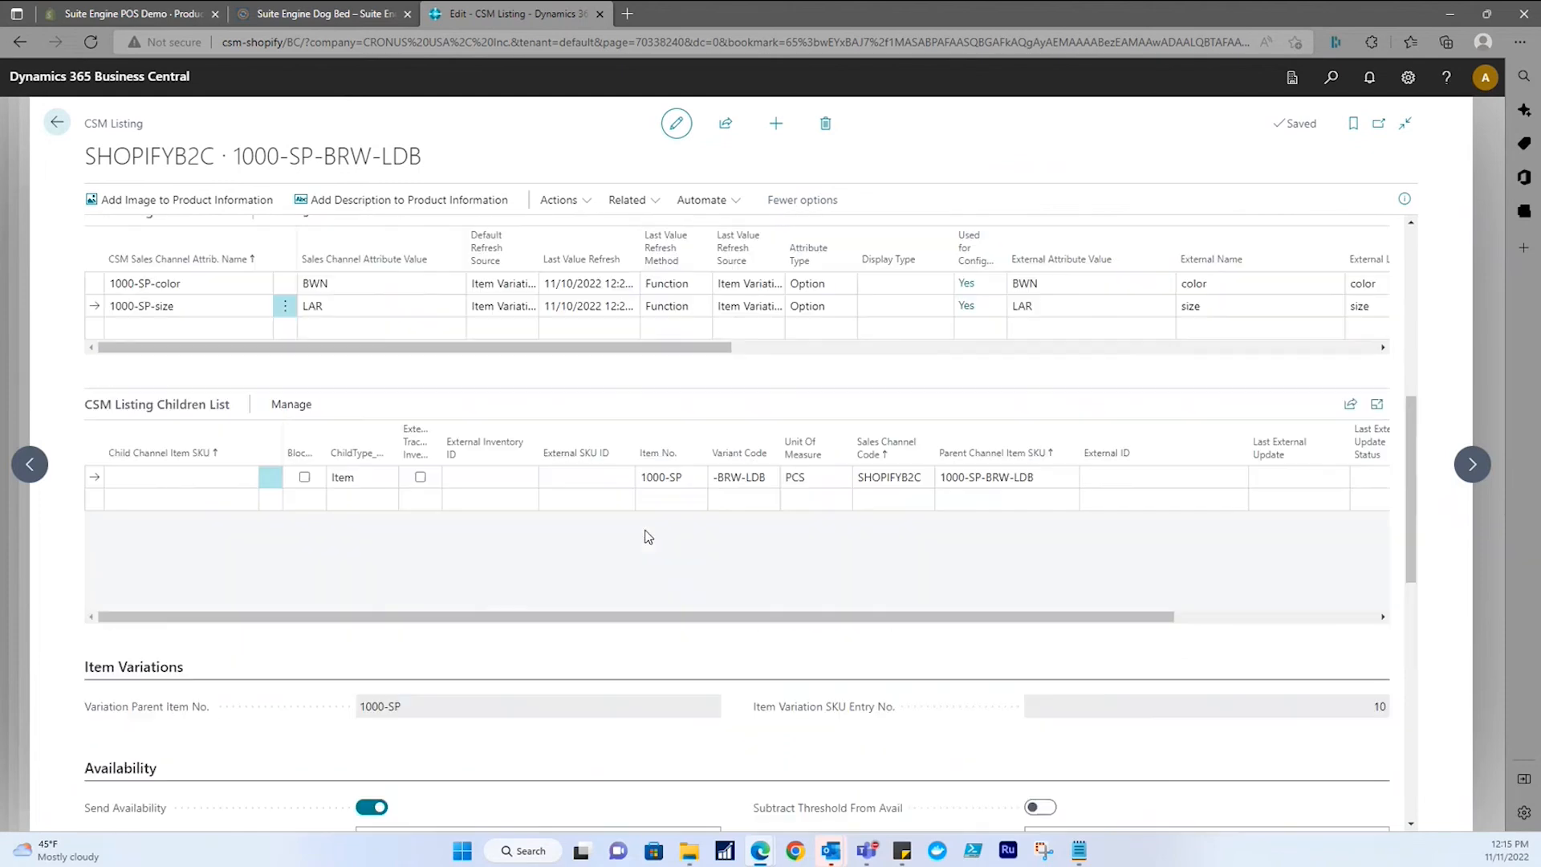
# Return to the 1000-SP-ConfigDemo listing and examine the Display Type of its color and size attributes.
pyautogui.click(36, 472)
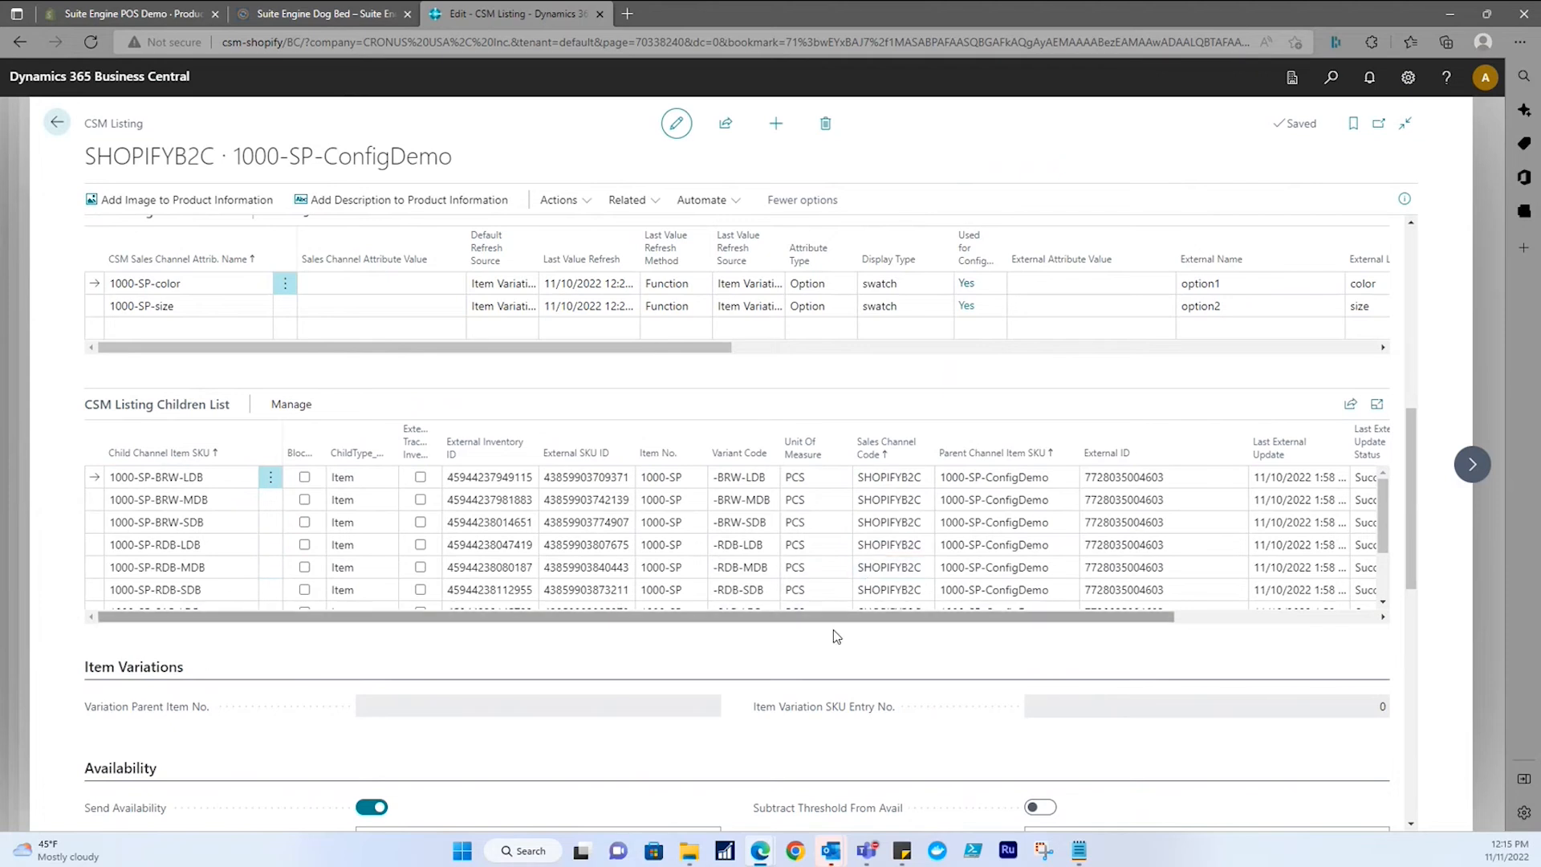
pyautogui.scroll(3, 763, 685)
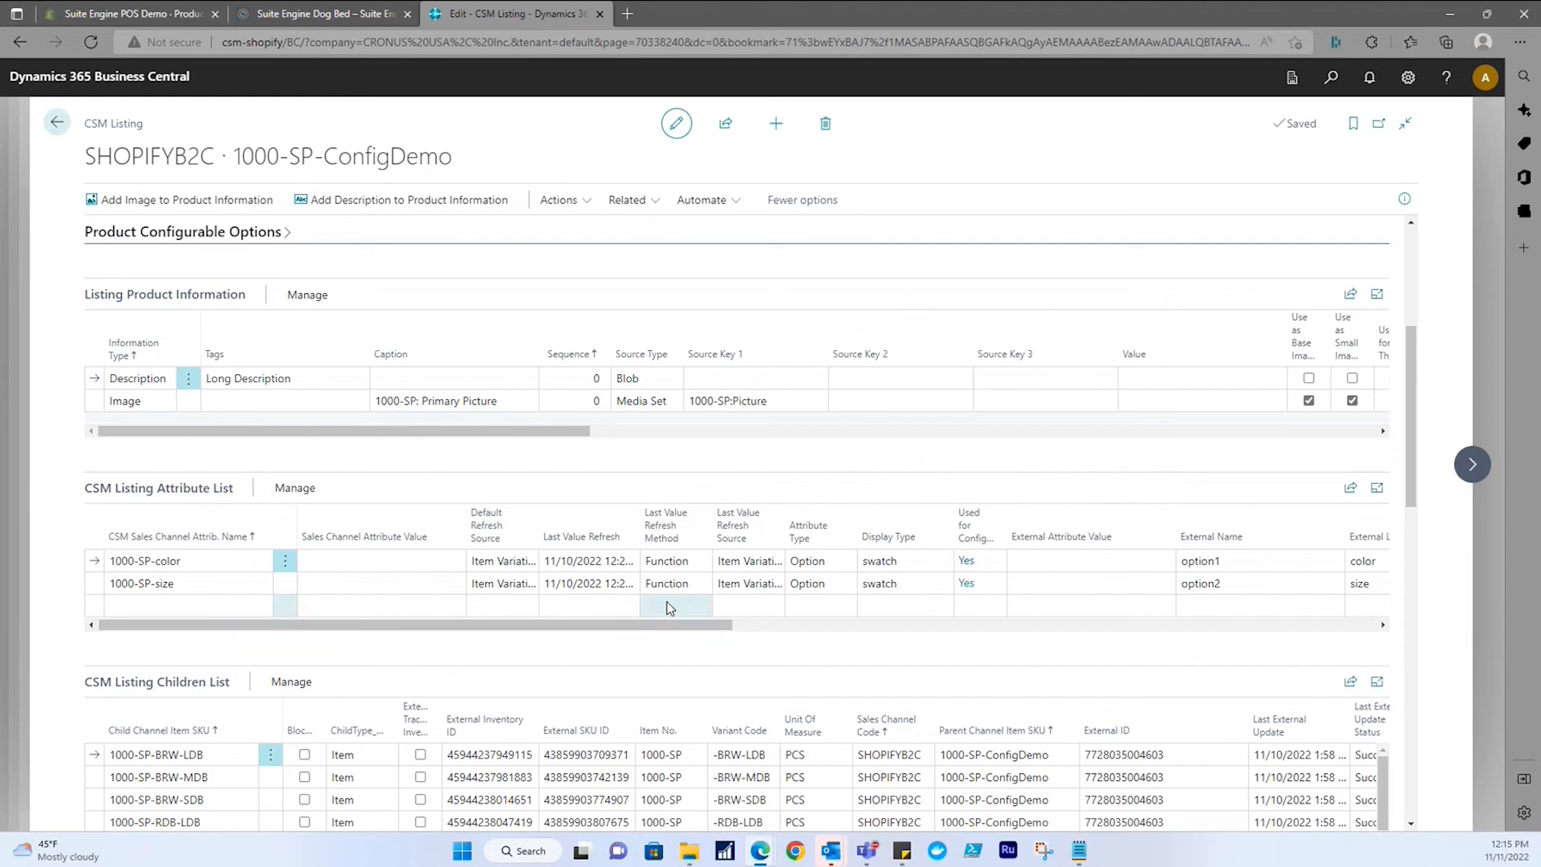
pyautogui.moveTo(880, 543)
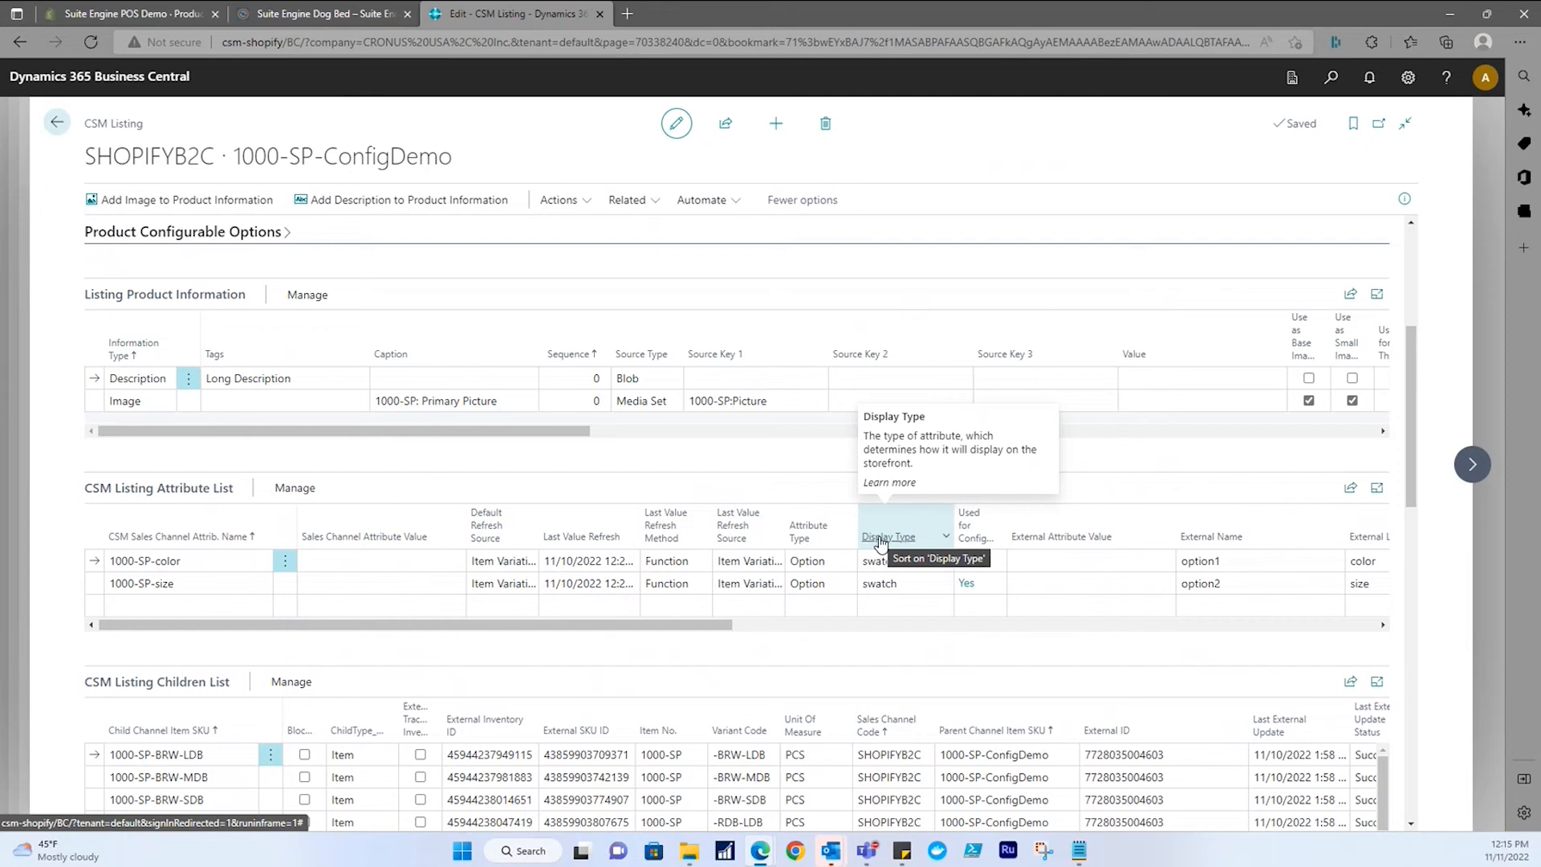
pyautogui.click(915, 564)
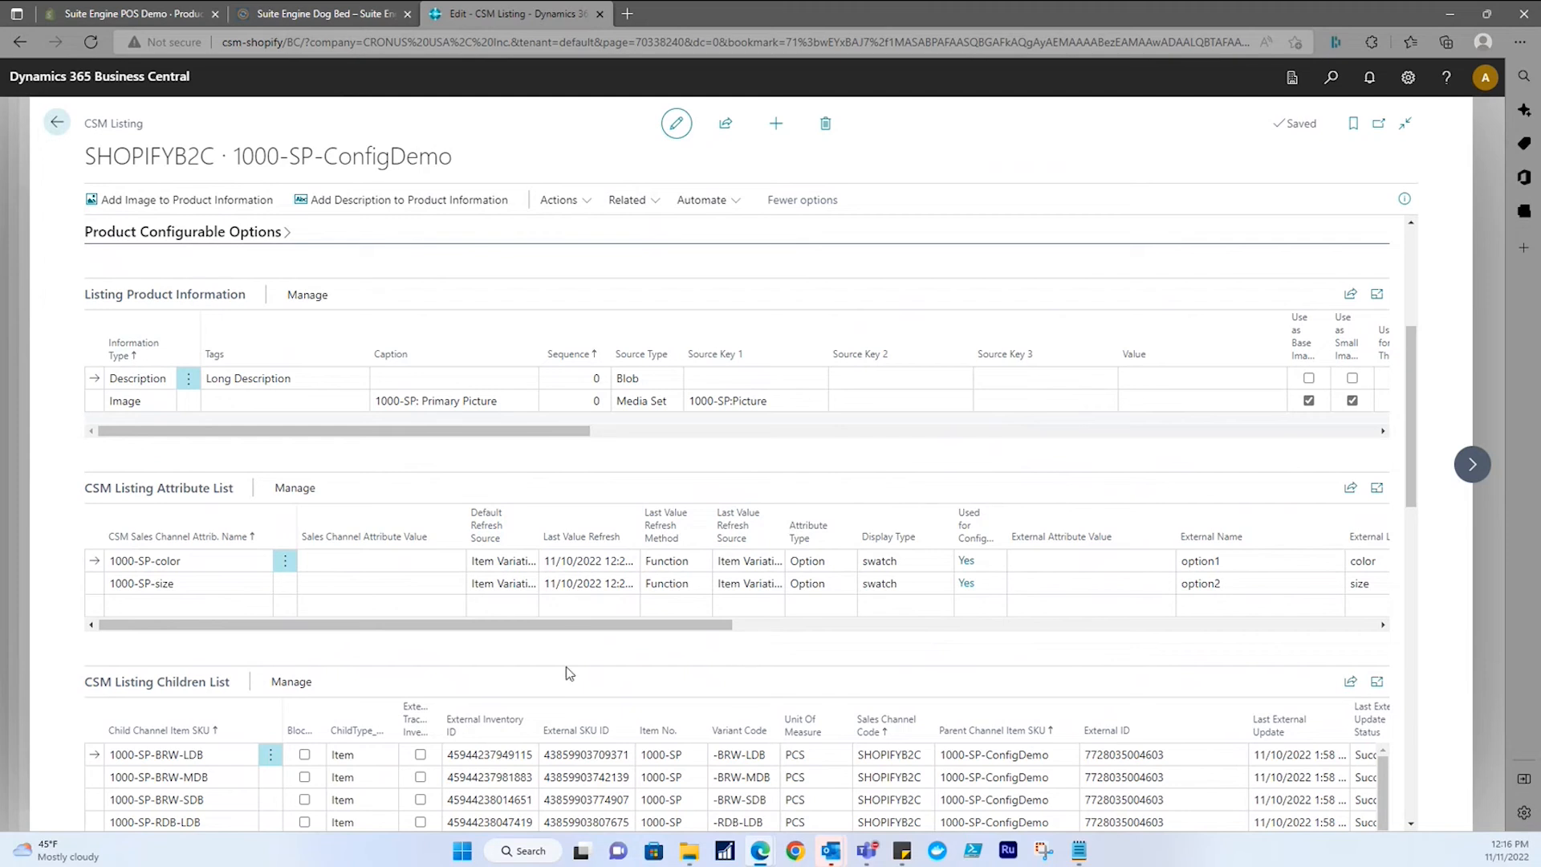
# Examine the Channel Integration send options available for the 1000-SP-ConfigDemo listing, including Send Listing Base Info to Channel.
pyautogui.scroll(4, 563, 674)
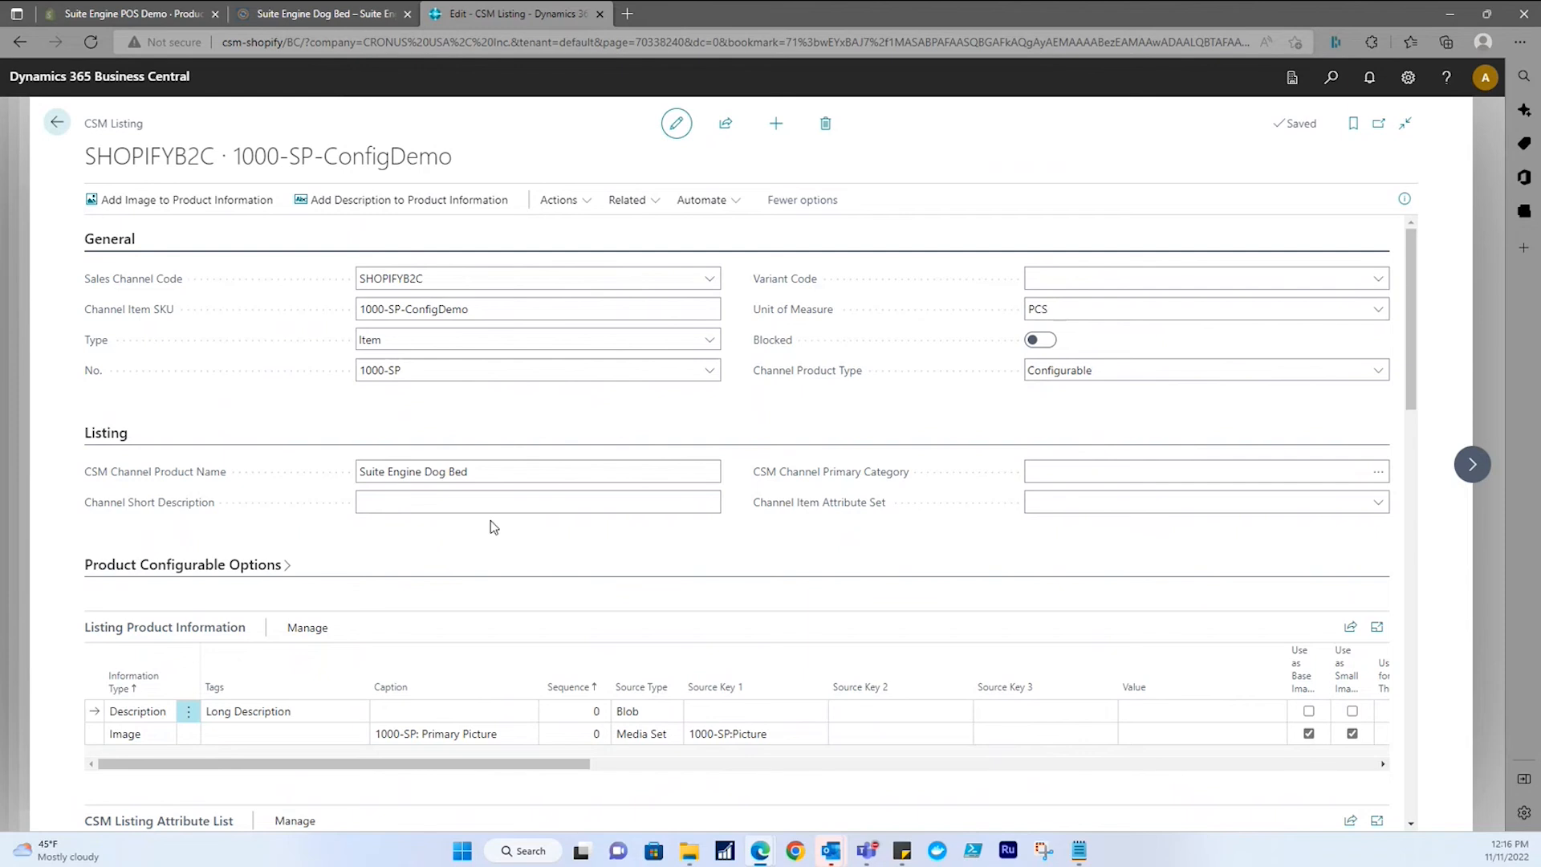
pyautogui.click(582, 205)
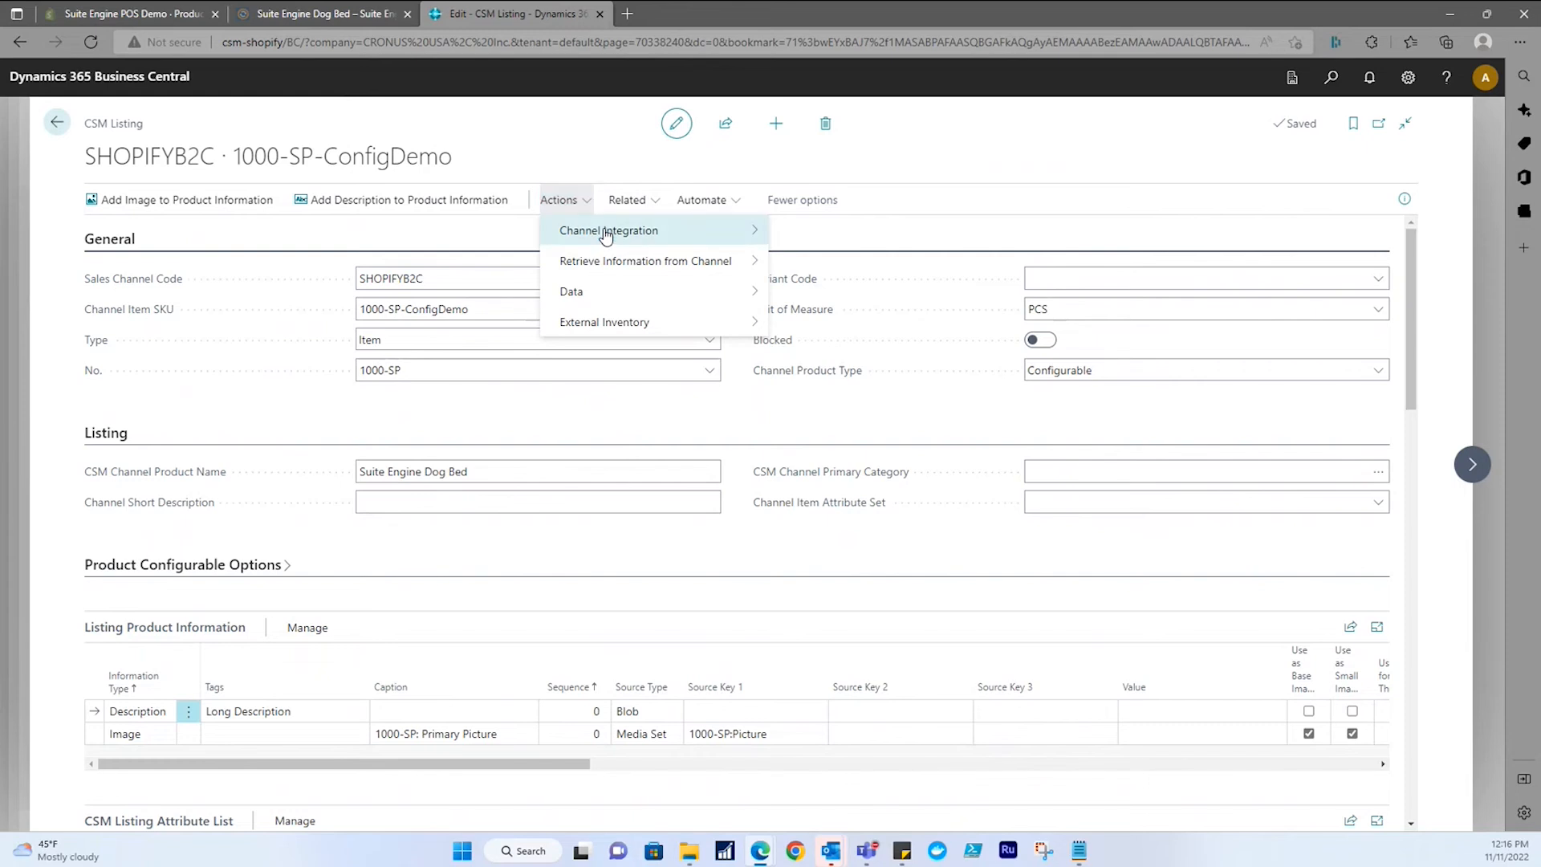
pyautogui.moveTo(606, 234)
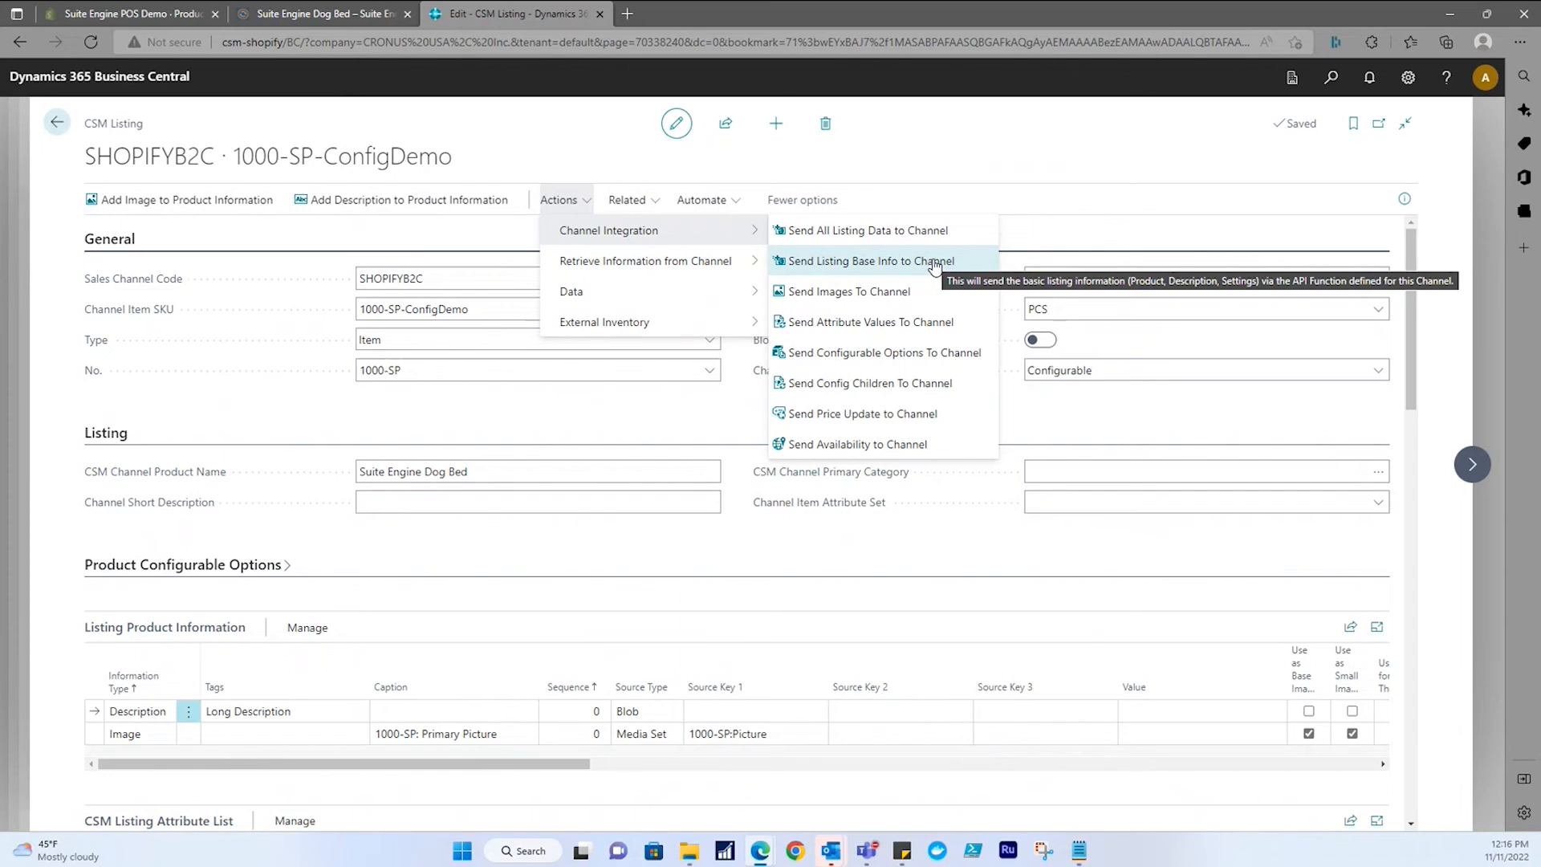
pyautogui.click(1008, 198)
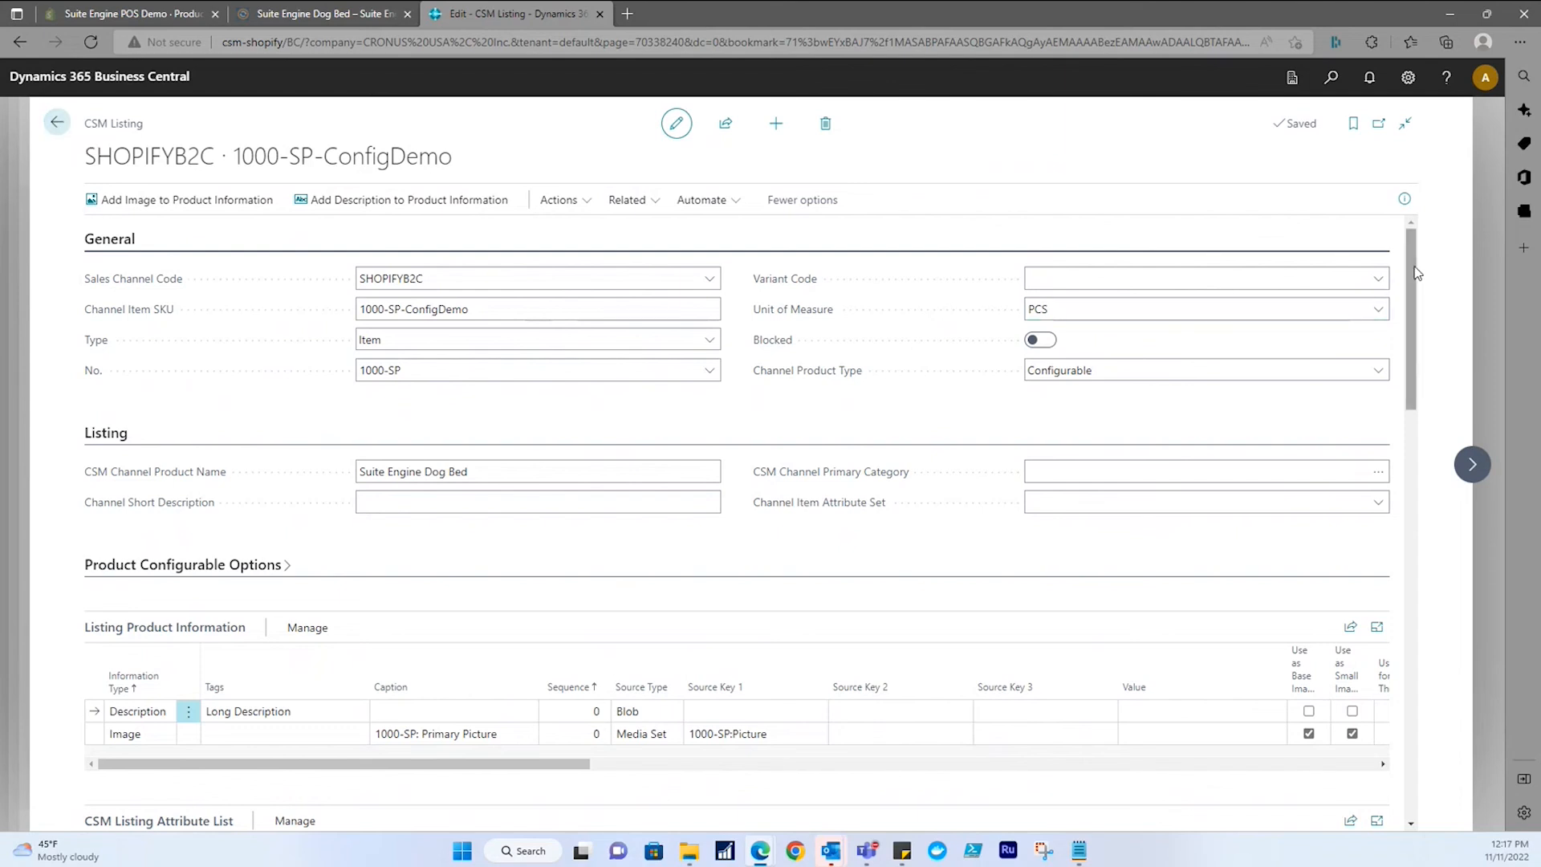
# Review the External ID and last external update fields in the configurable listing's Listing Status section.
pyautogui.moveTo(1411, 283); pyautogui.dragTo(1433, 714)
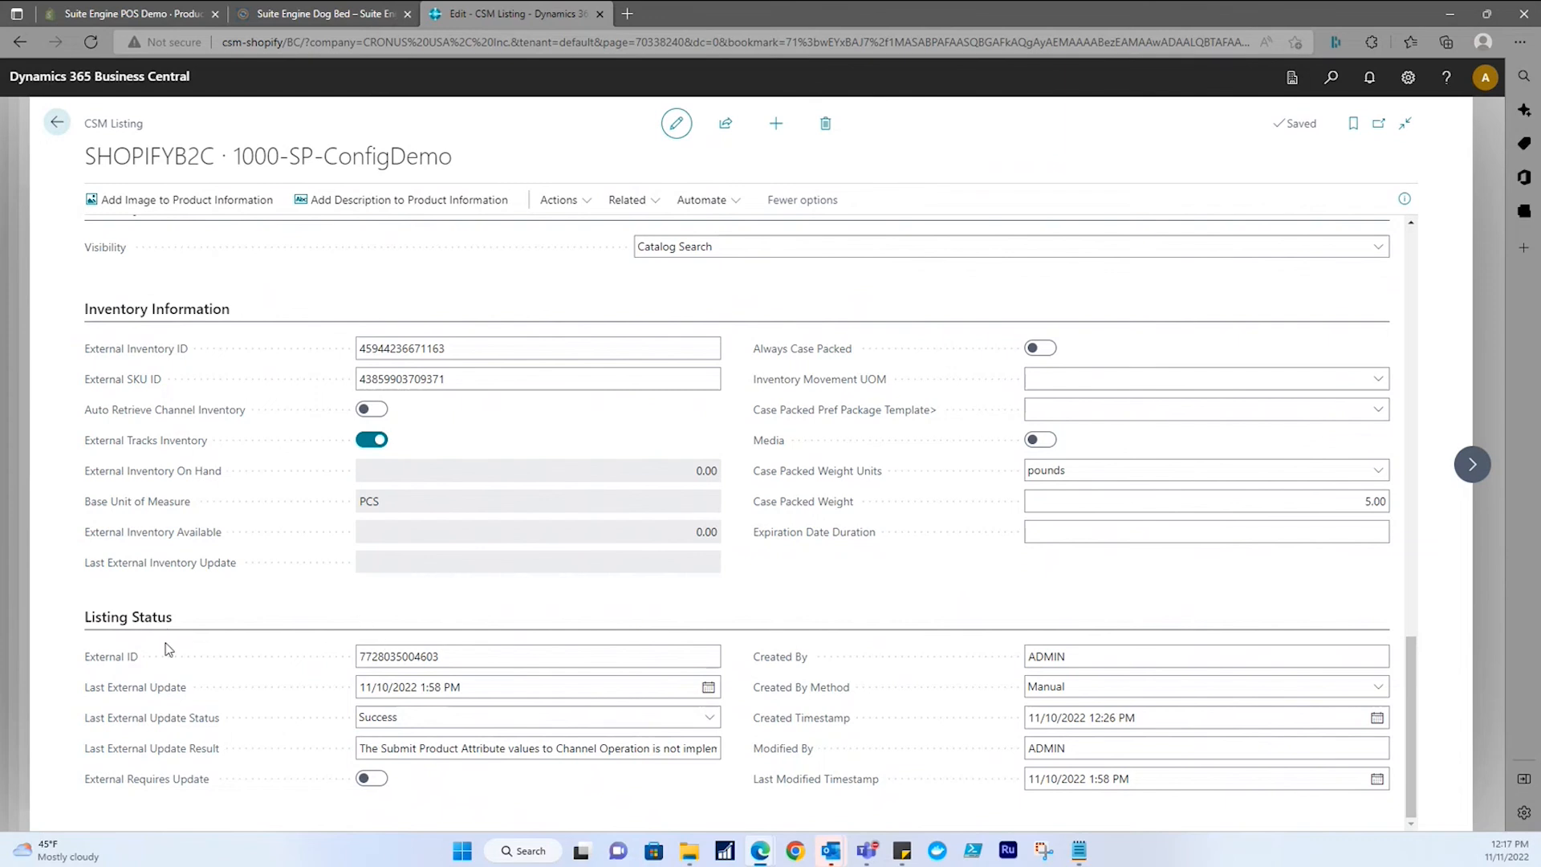
pyautogui.click(452, 660)
pyautogui.moveTo(121, 731)
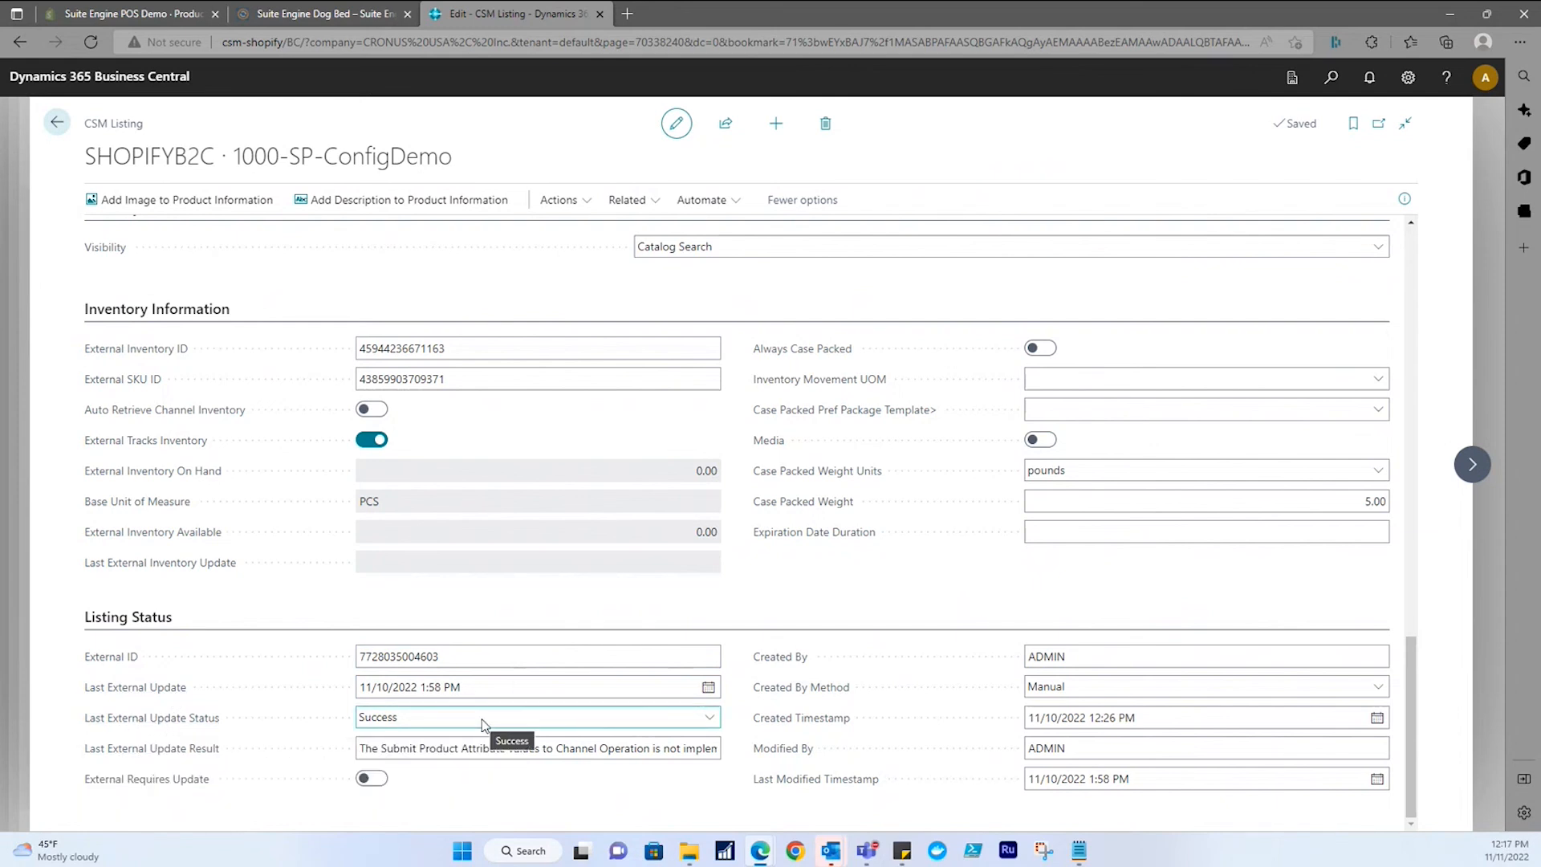
pyautogui.scroll(20, 521, 698)
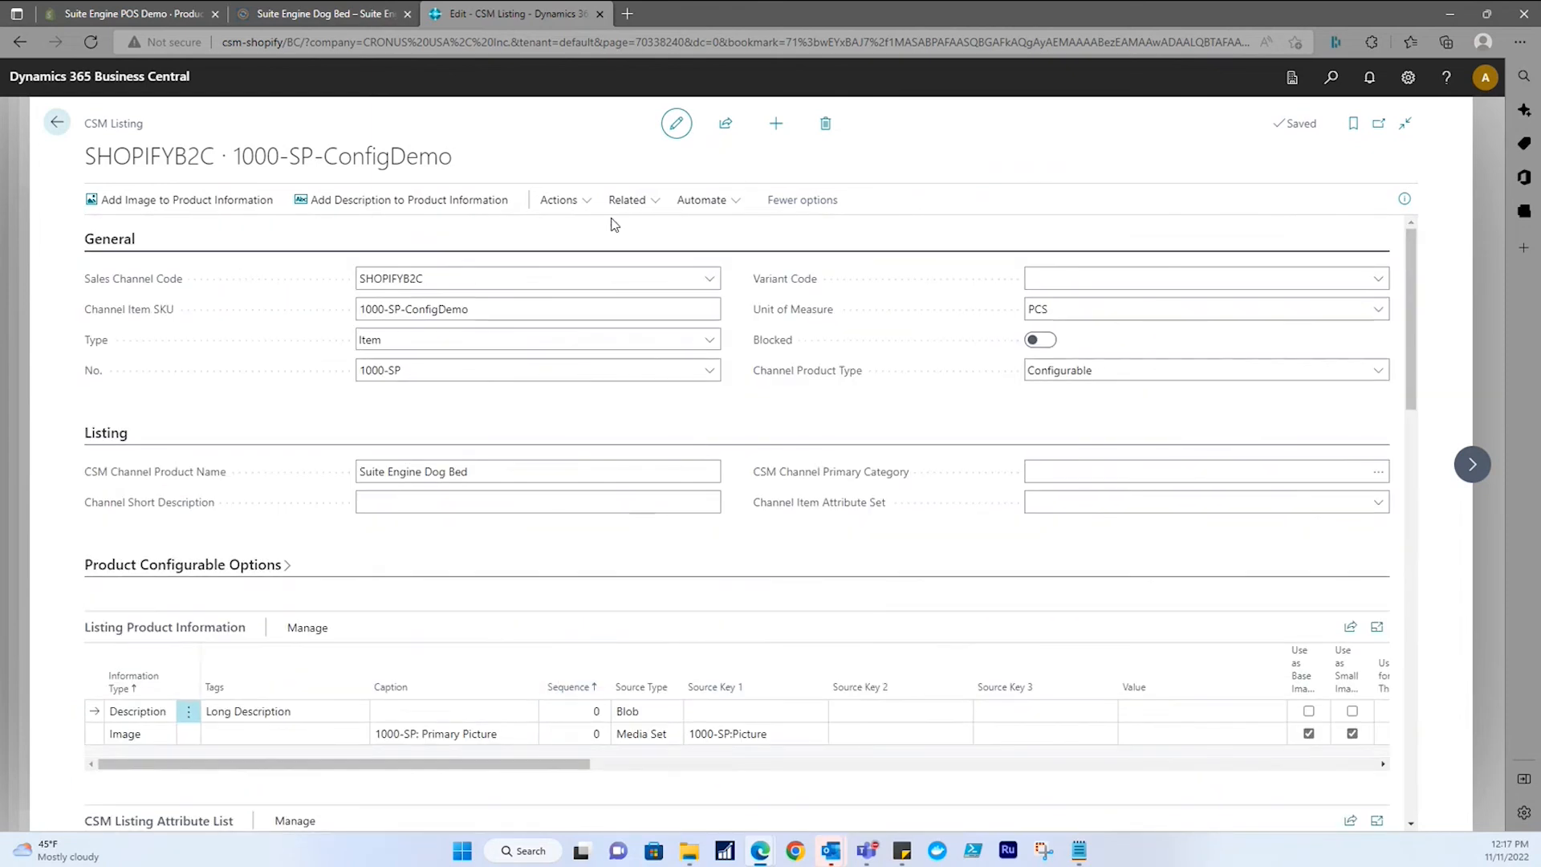
# Check the Send Configurable Options To Channel action among the 1000-SP-ConfigDemo listing's channel integration options without running it.
pyautogui.click(586, 204)
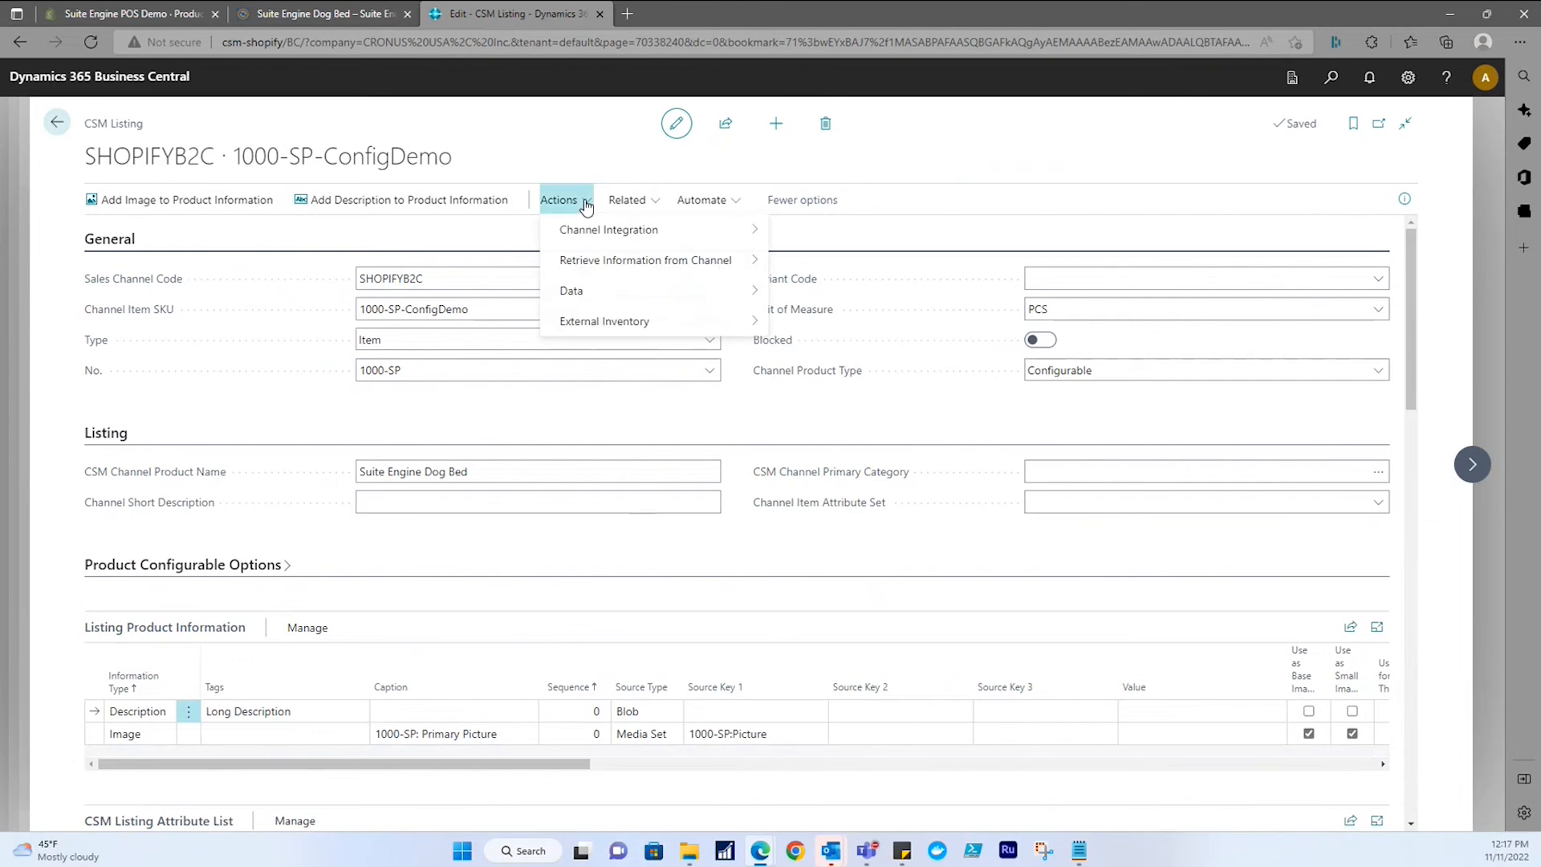
pyautogui.moveTo(603, 238)
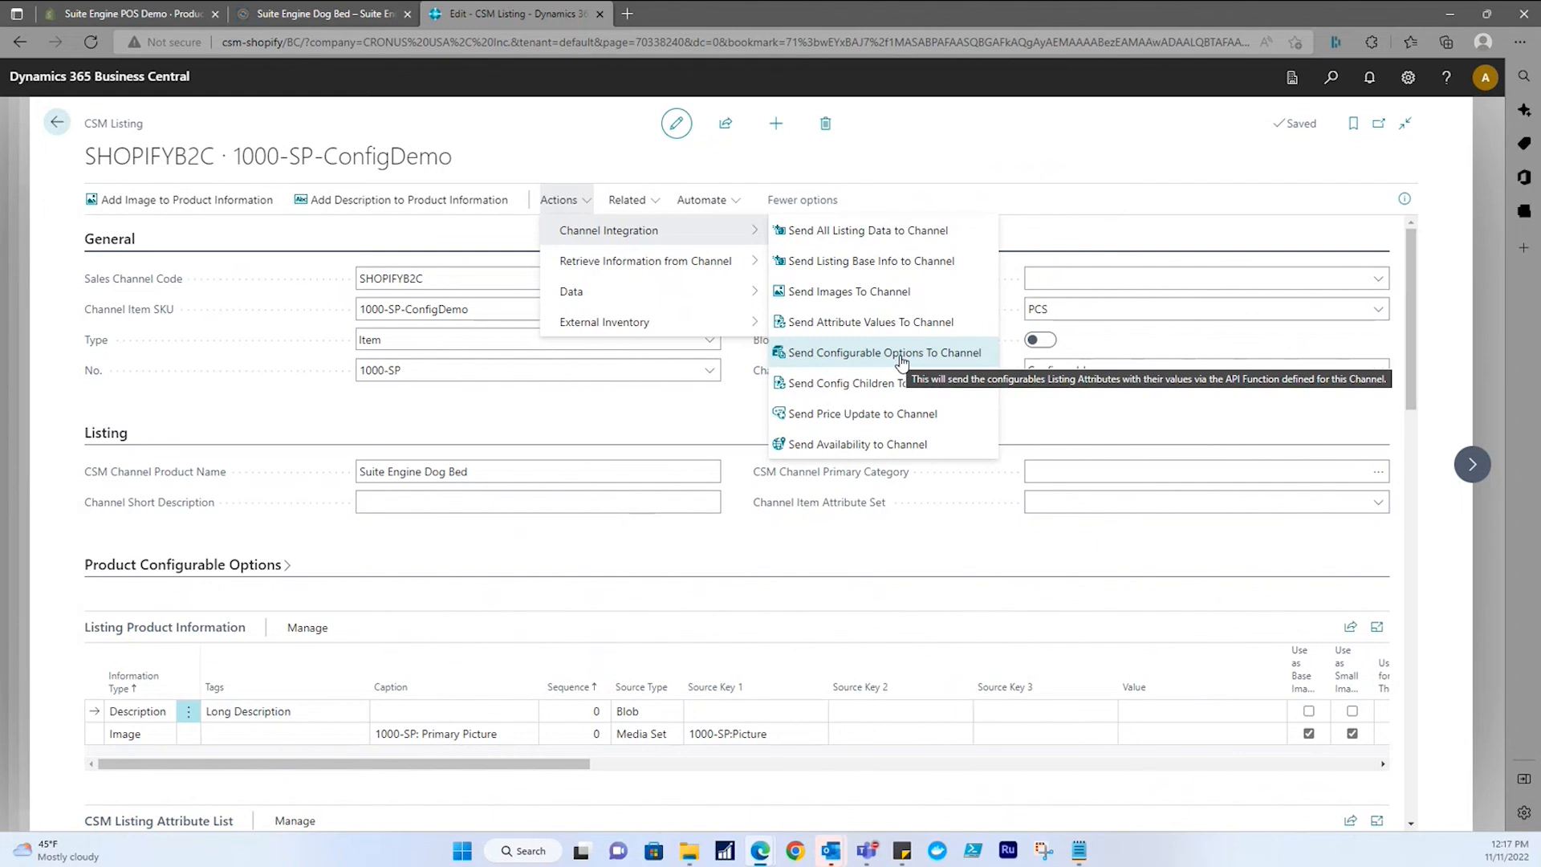
pyautogui.click(888, 166)
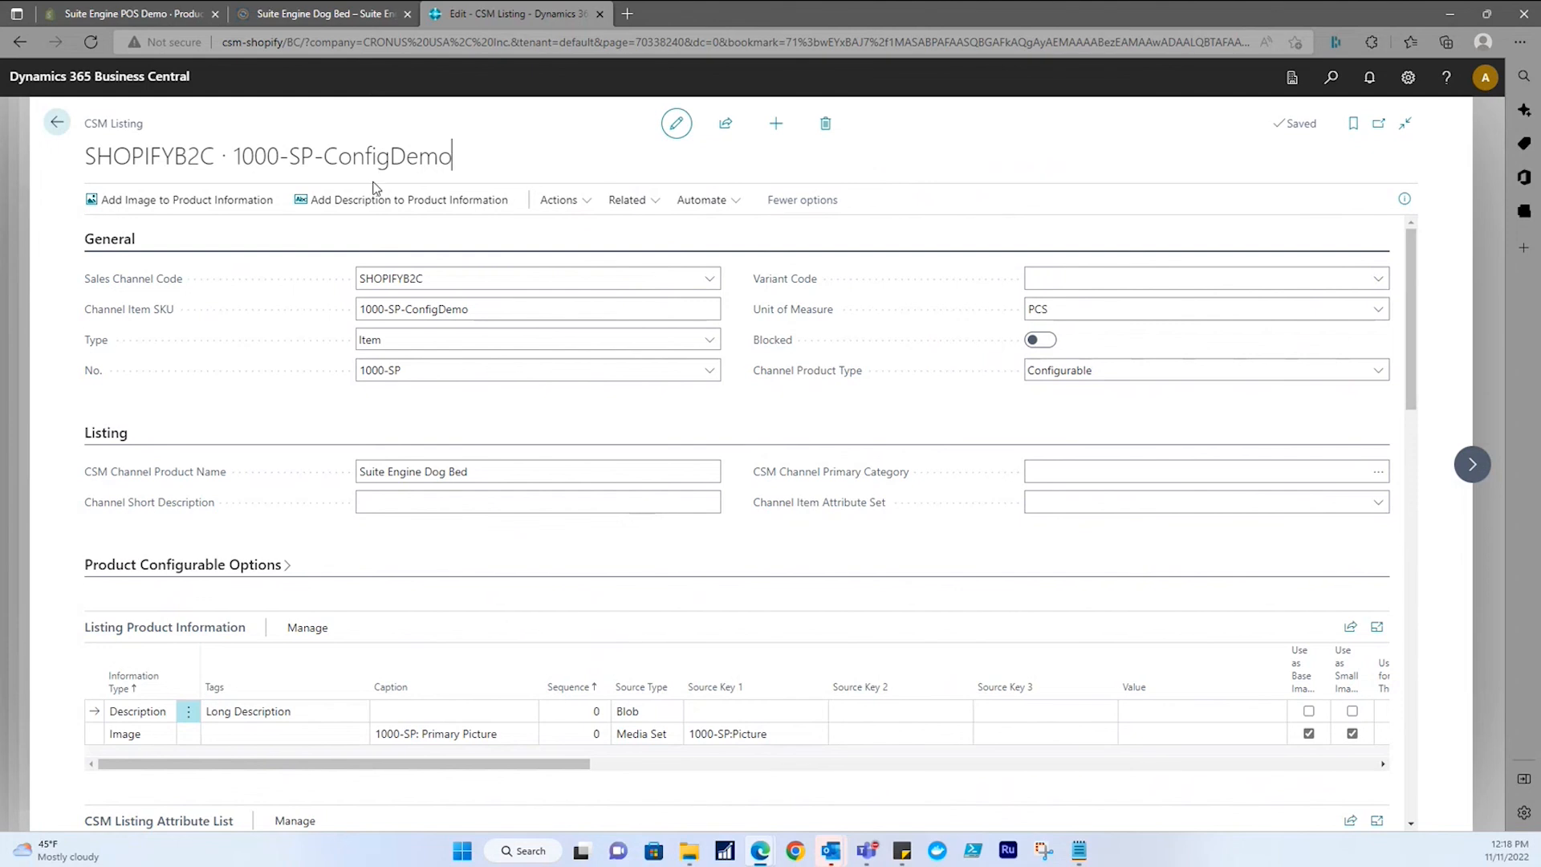
# Go to the 1000-SP-BRW-LDB variation listing and review its attribute values and its Listing Status fields.
pyautogui.click(1470, 468)
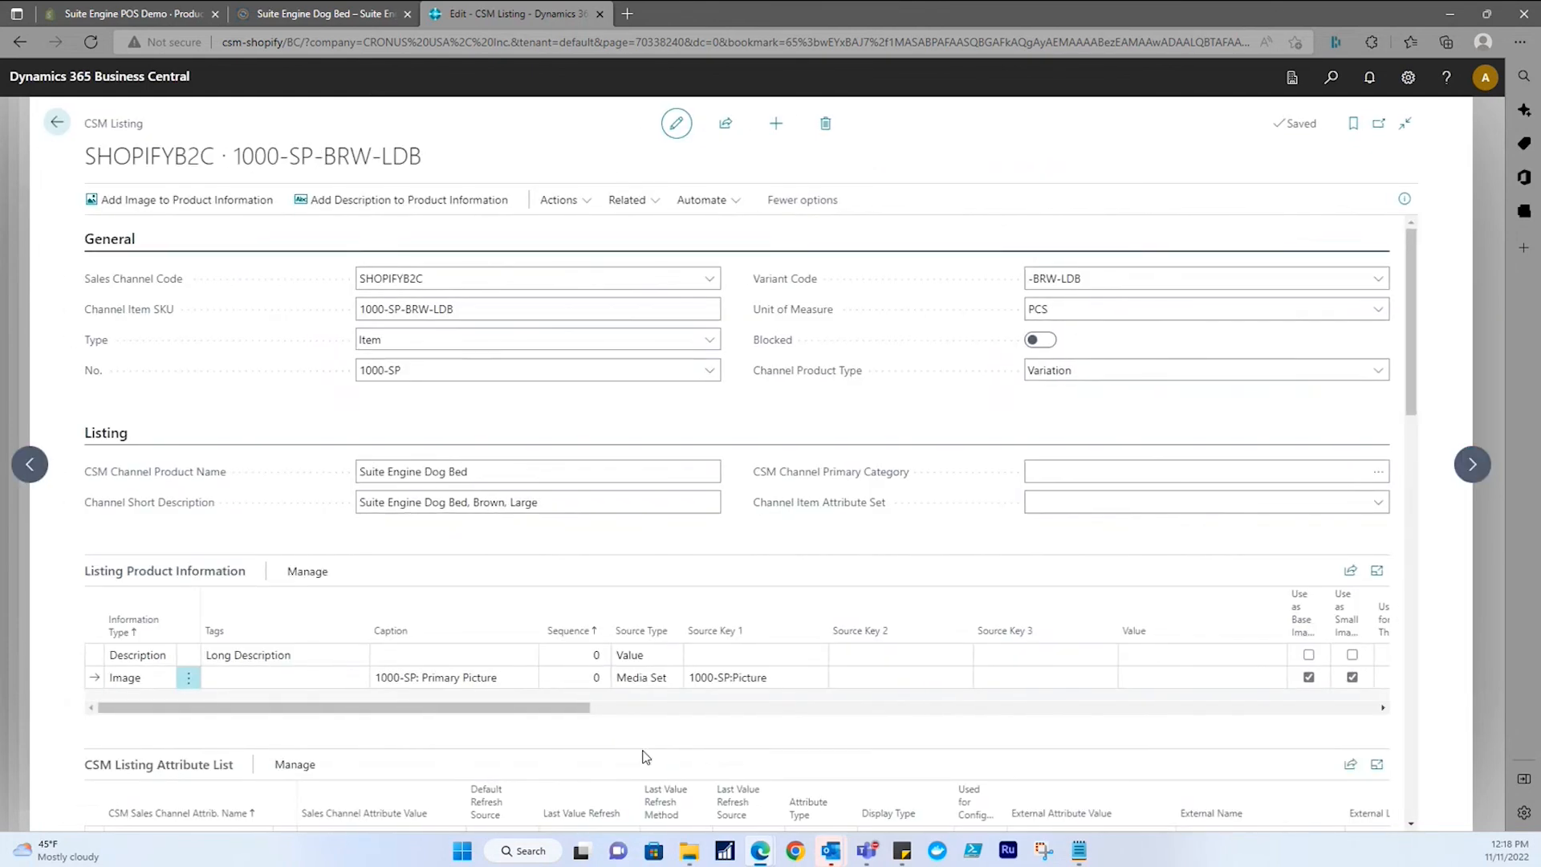
pyautogui.scroll(-6, 498, 700)
pyautogui.scroll(5, 495, 697)
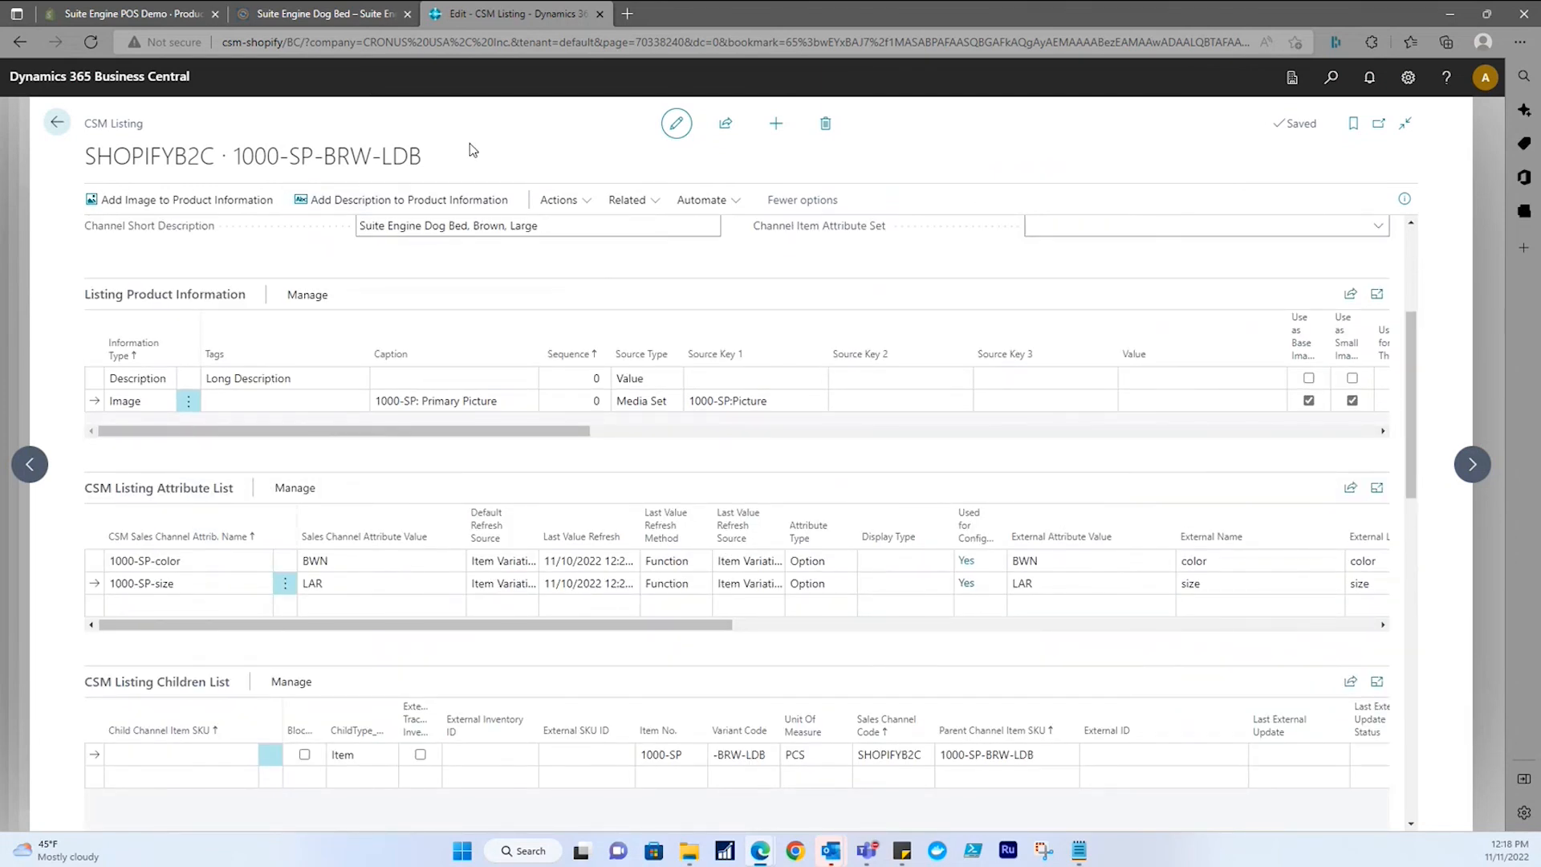
pyautogui.scroll(-10, 494, 276)
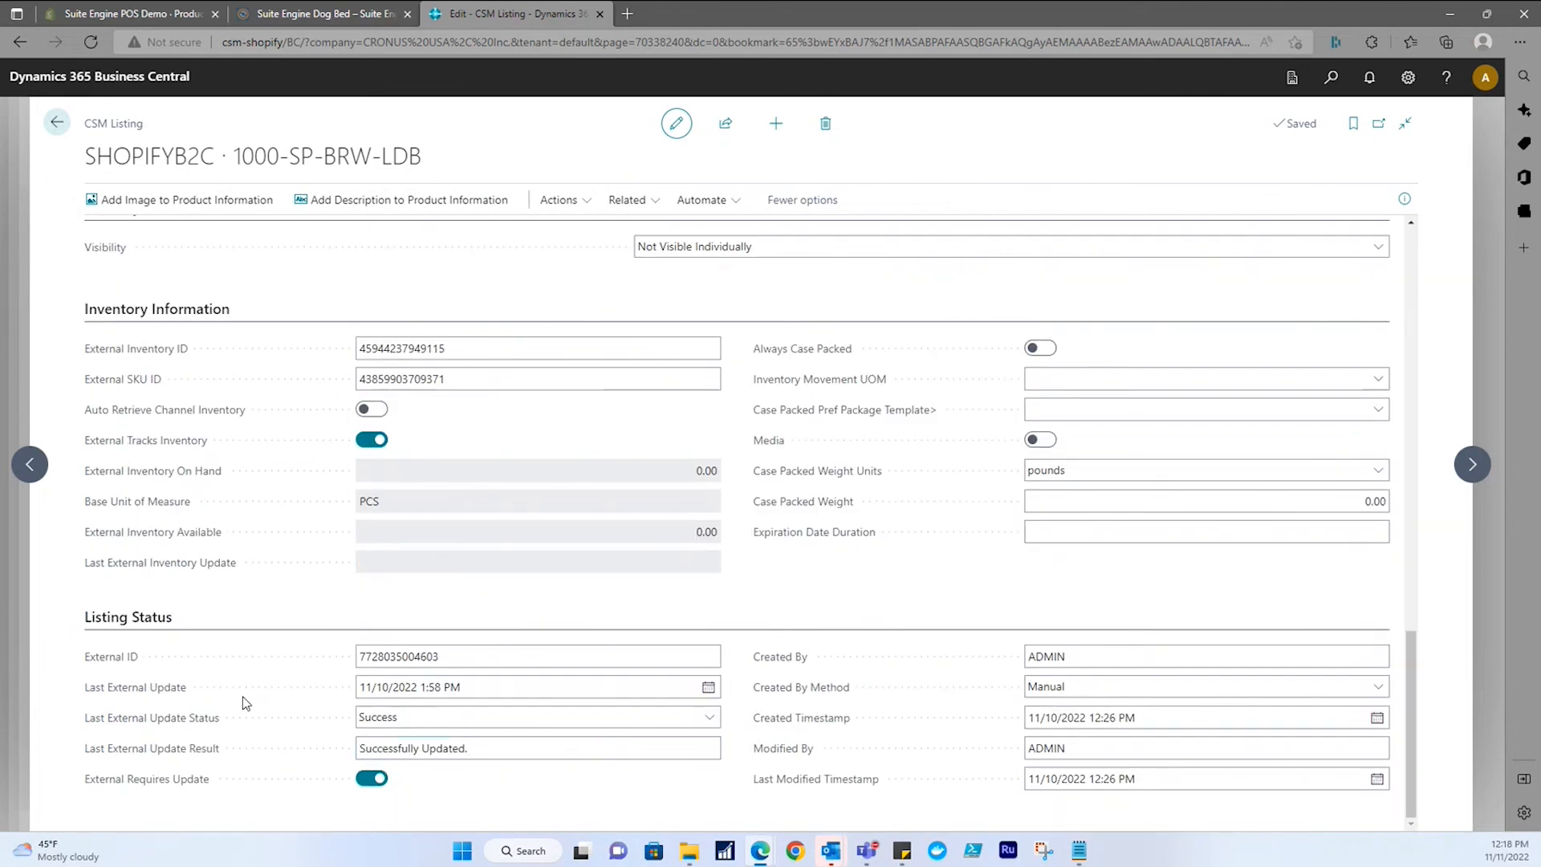
pyautogui.click(395, 665)
pyautogui.click(153, 732)
pyautogui.scroll(15, 922, 637)
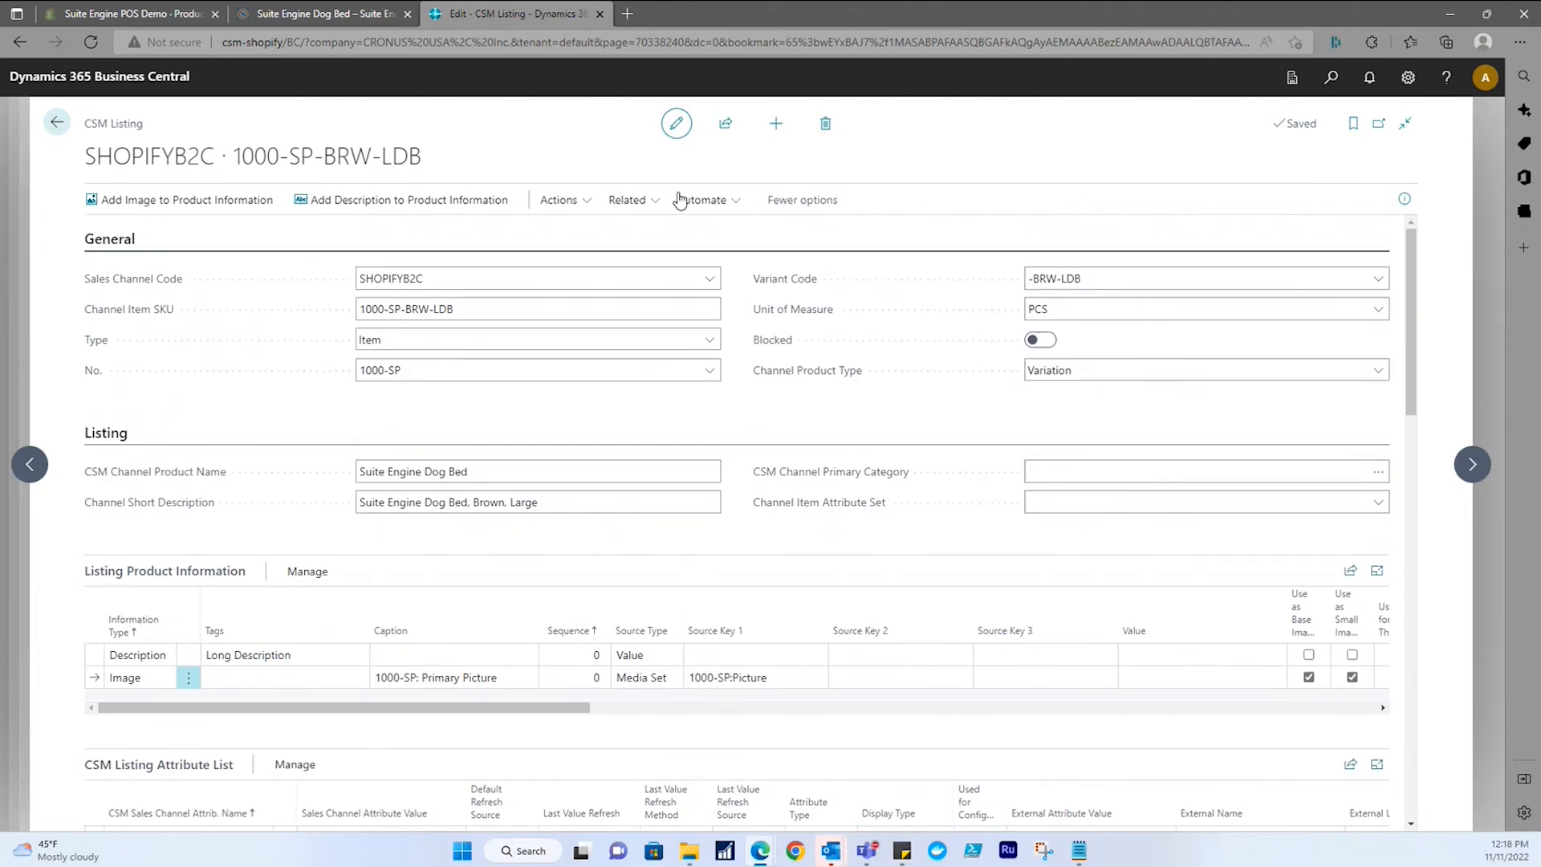
# Examine the channel integration send options for 1000-SP-BRW-LDB, and review its attribute and children lists.
pyautogui.click(593, 202)
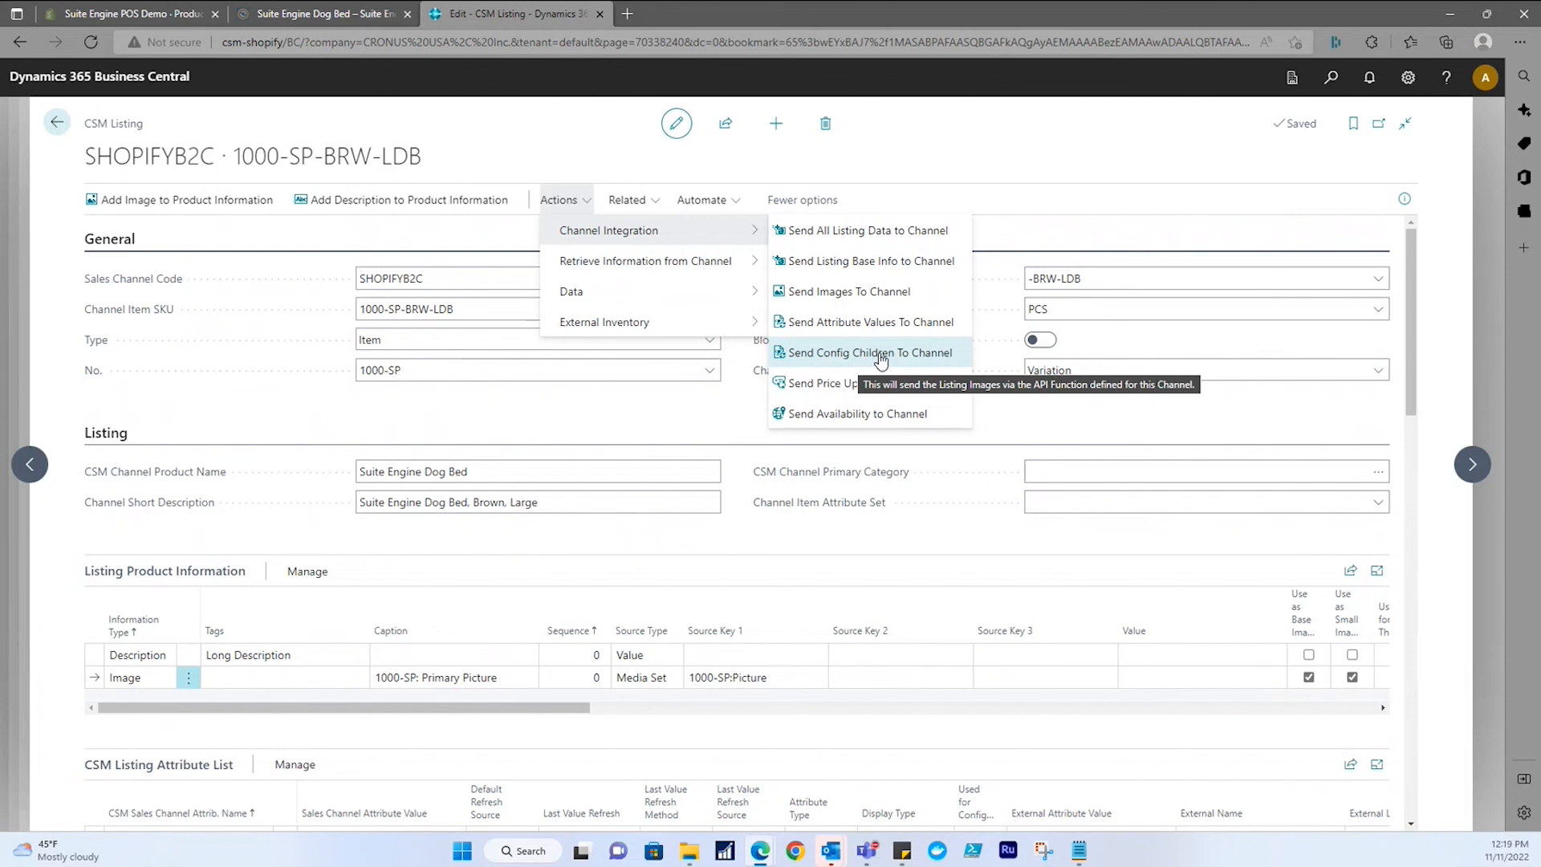
pyautogui.click(1025, 412)
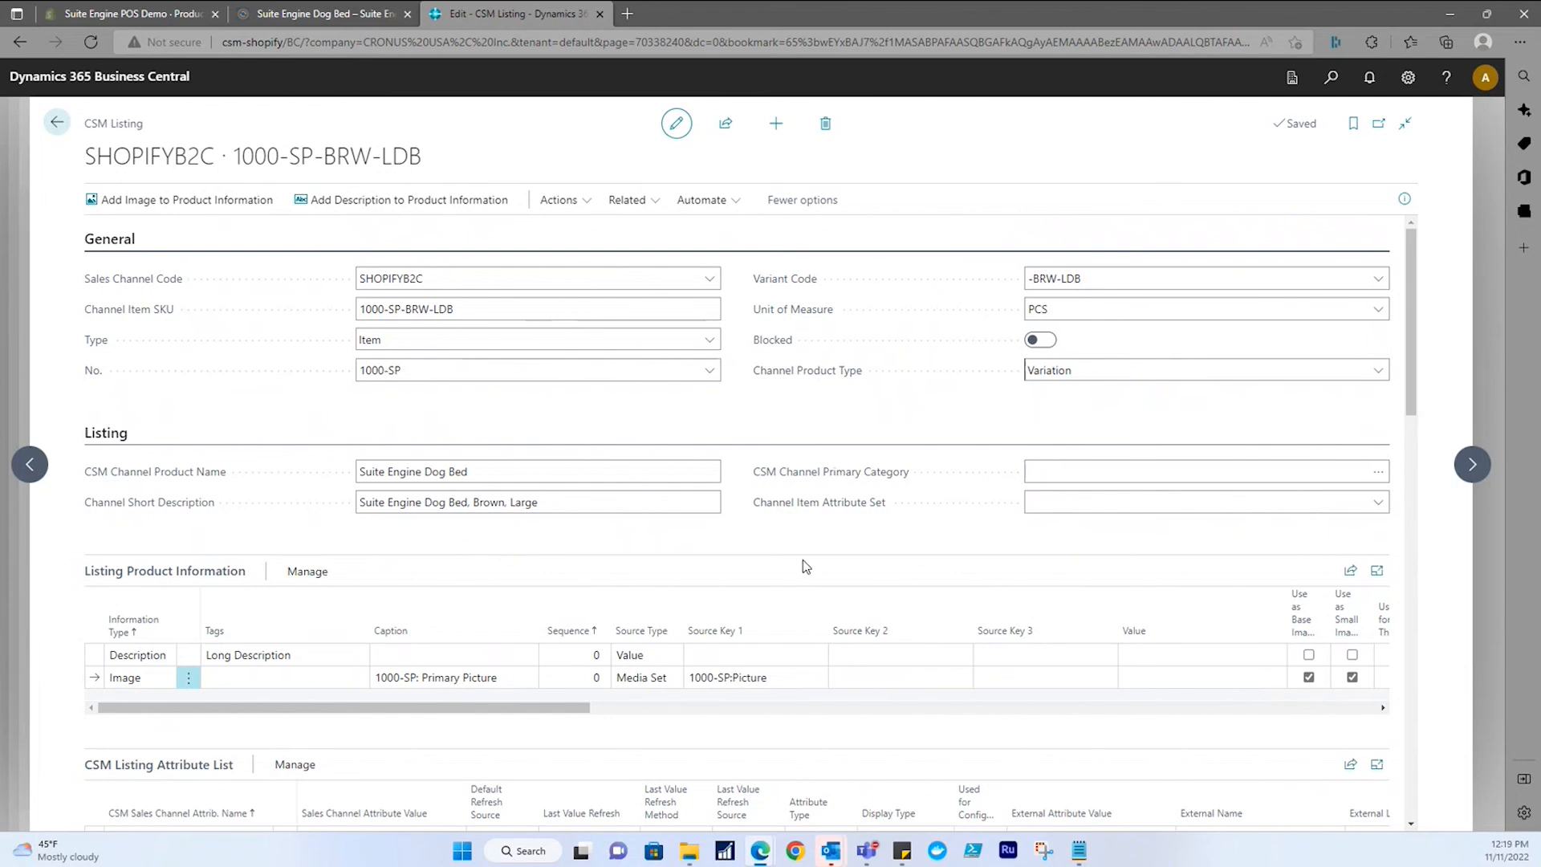
pyautogui.scroll(-5, 747, 562)
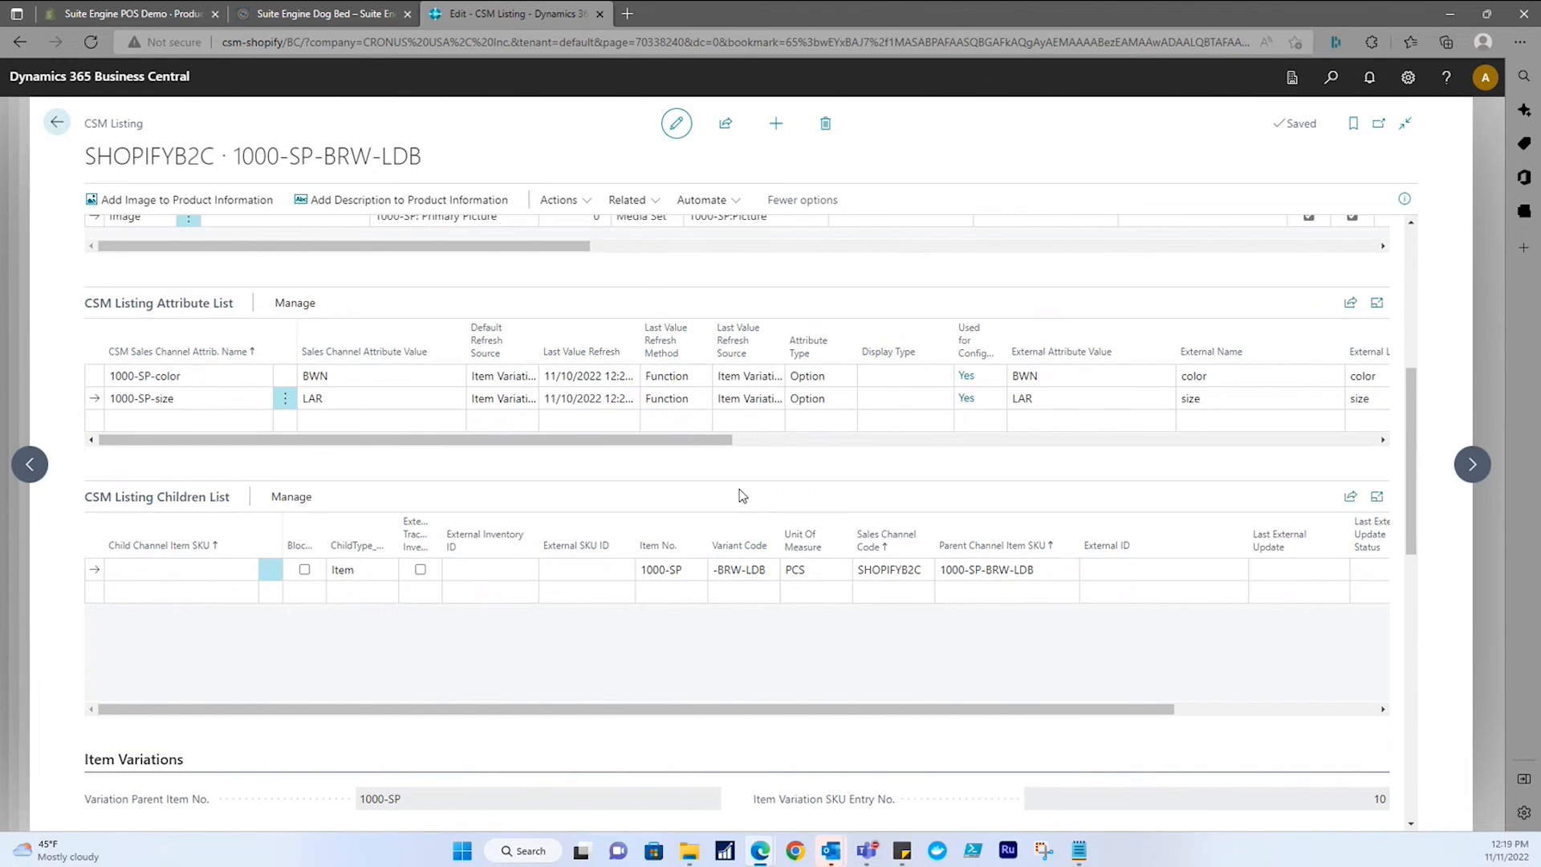
pyautogui.scroll(5, 739, 495)
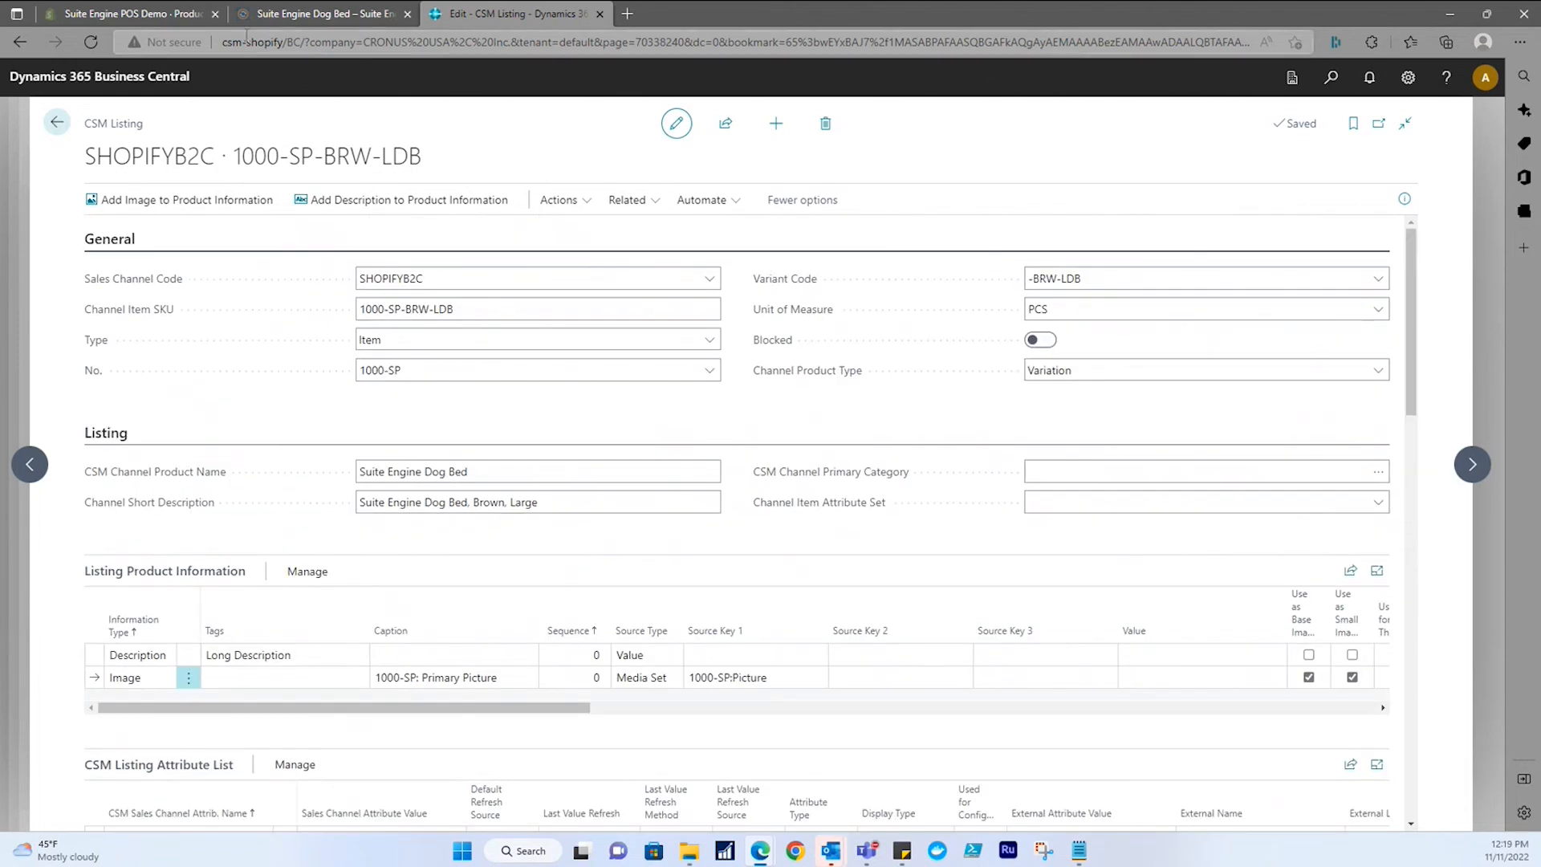
# Switch to the Shopify storefront to view the Suite Engine Dog Bed product page, and return to the Business Central listing.
pyautogui.moveTo(273, 18)
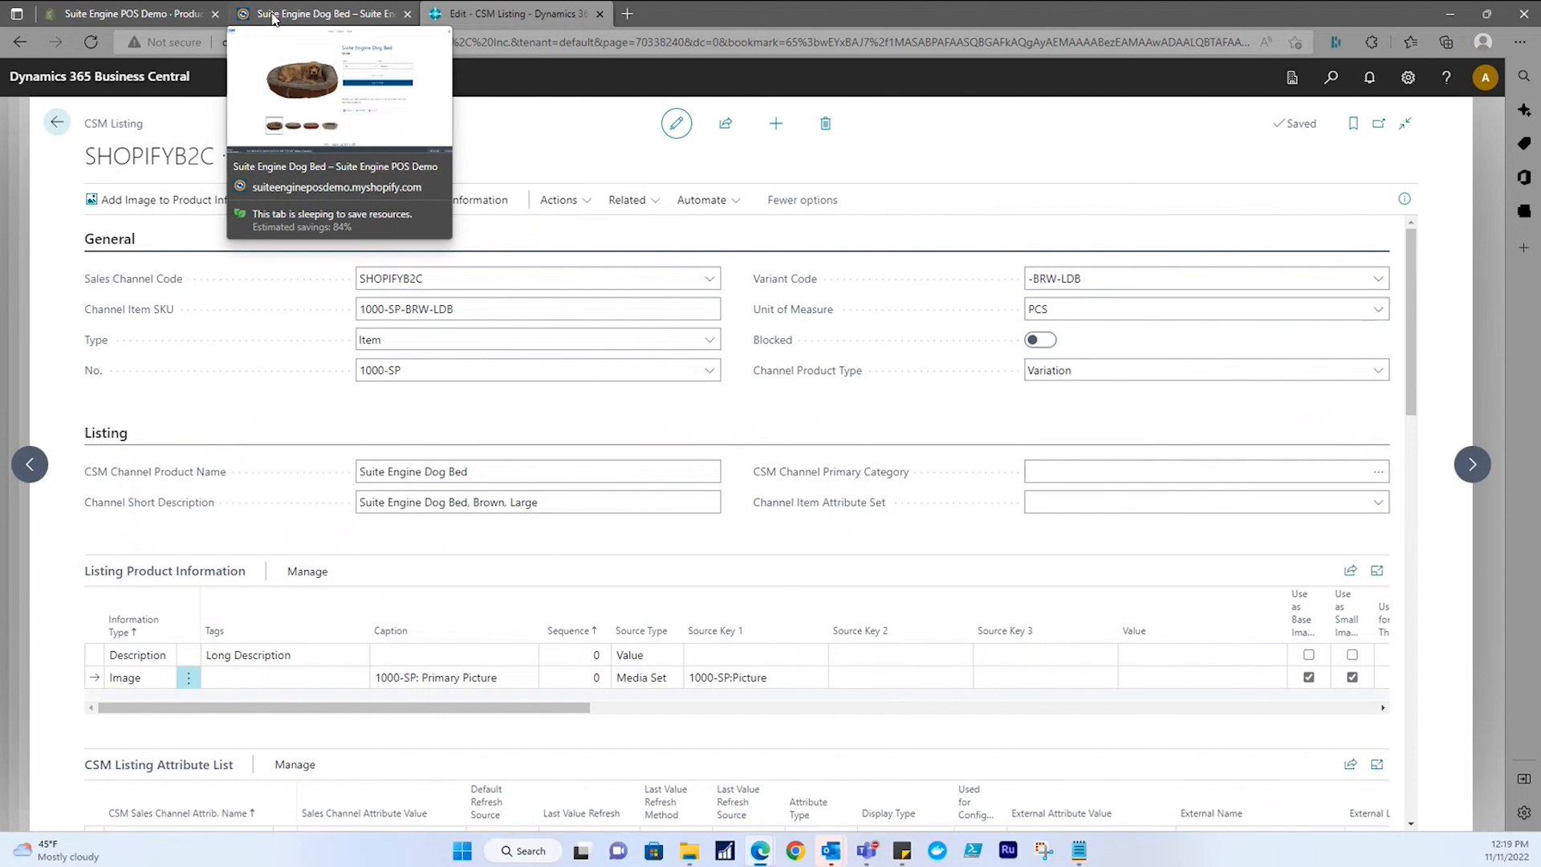
pyautogui.click(273, 18)
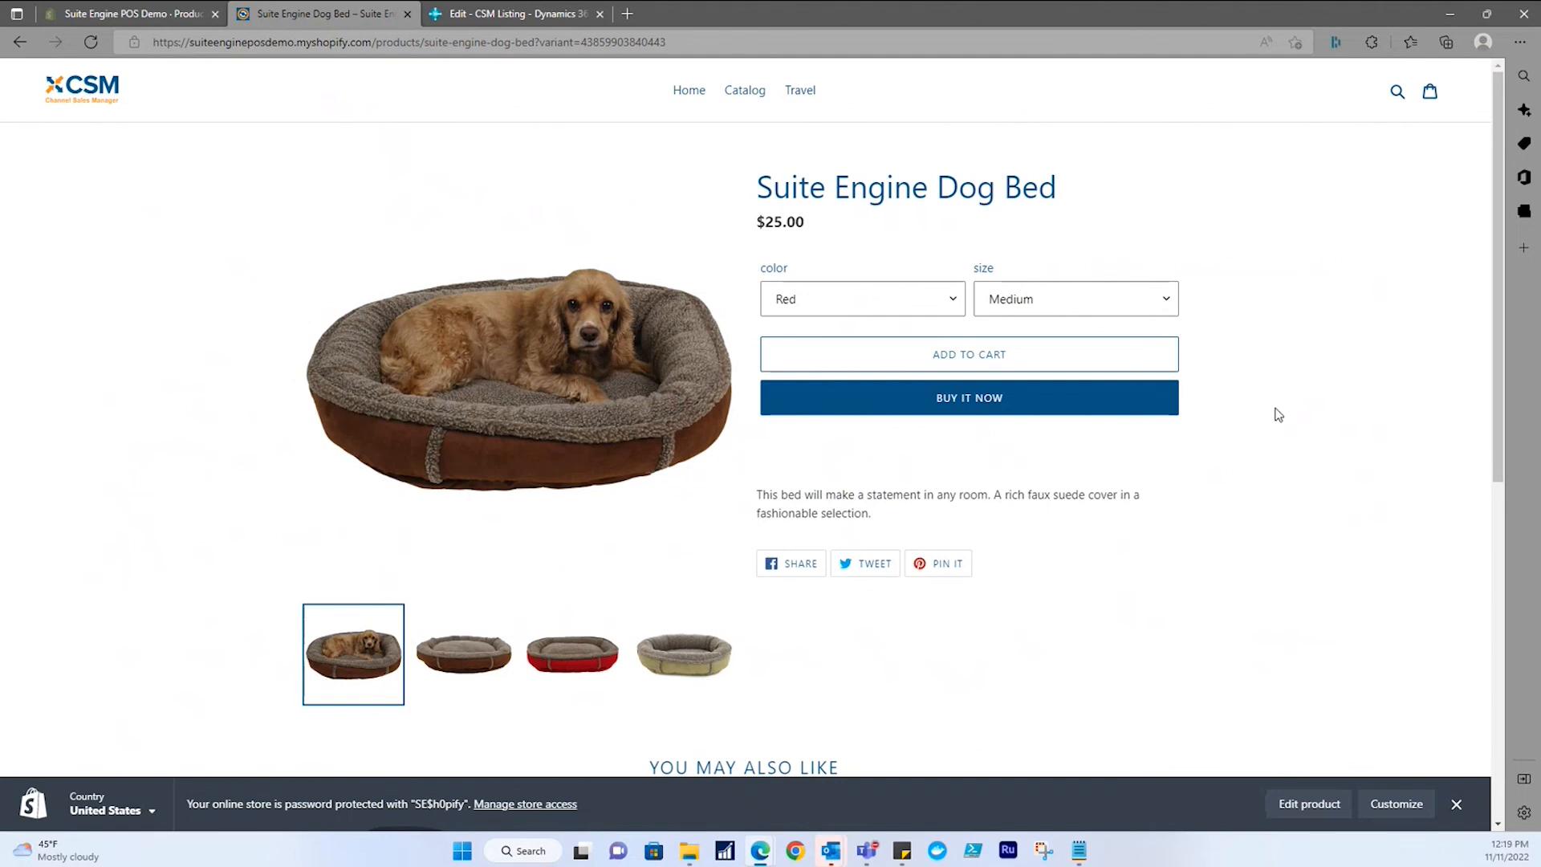
pyautogui.moveTo(347, 471)
pyautogui.click(546, 16)
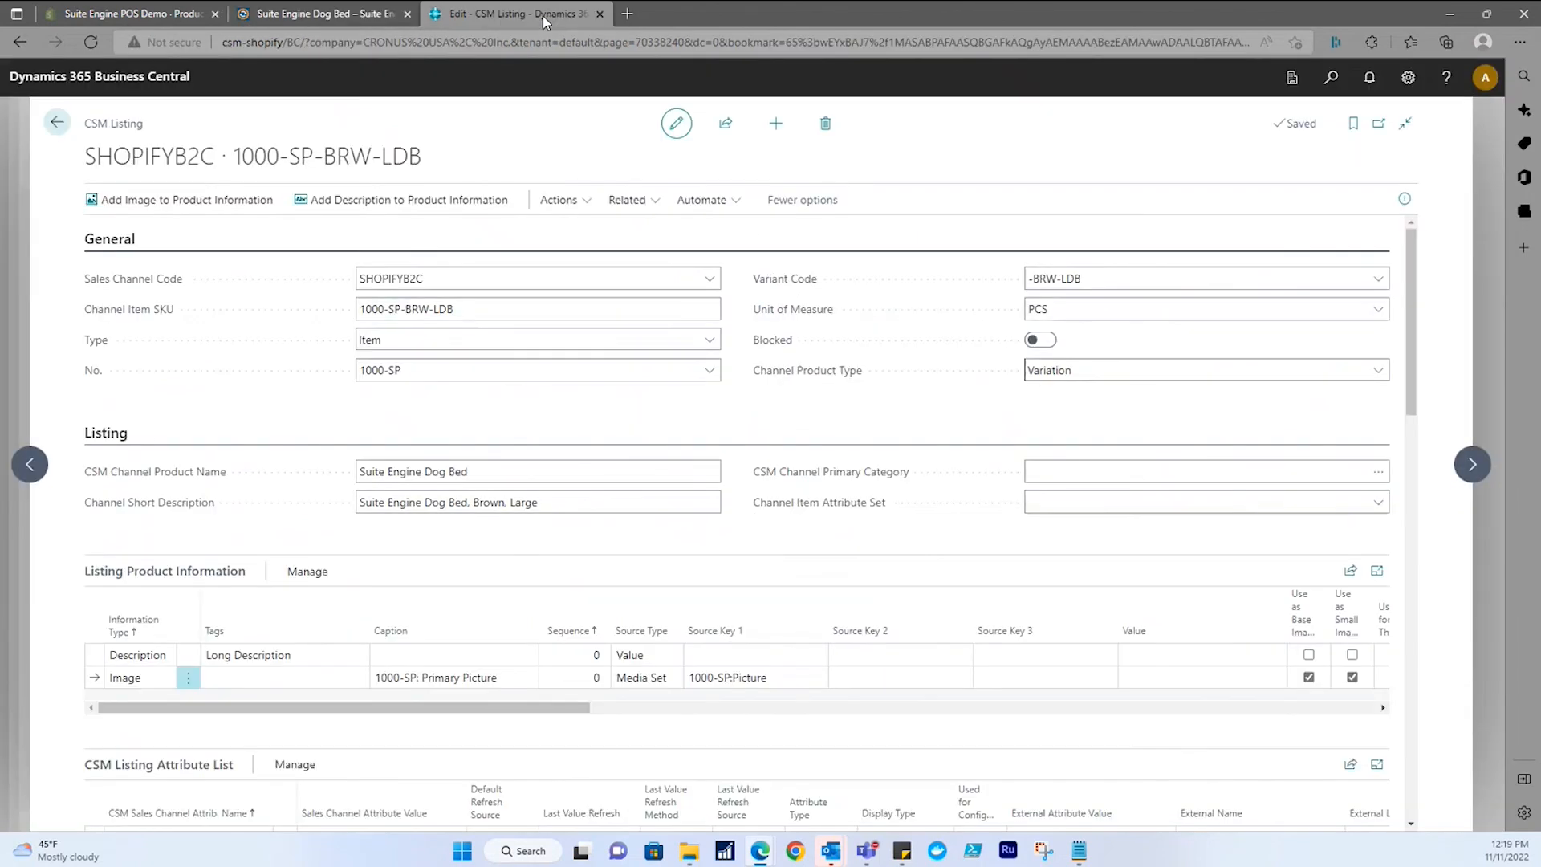
# Return to the 1000-SP-ConfigDemo listing and review its Listing, product information and attribute sections.
pyautogui.click(30, 464)
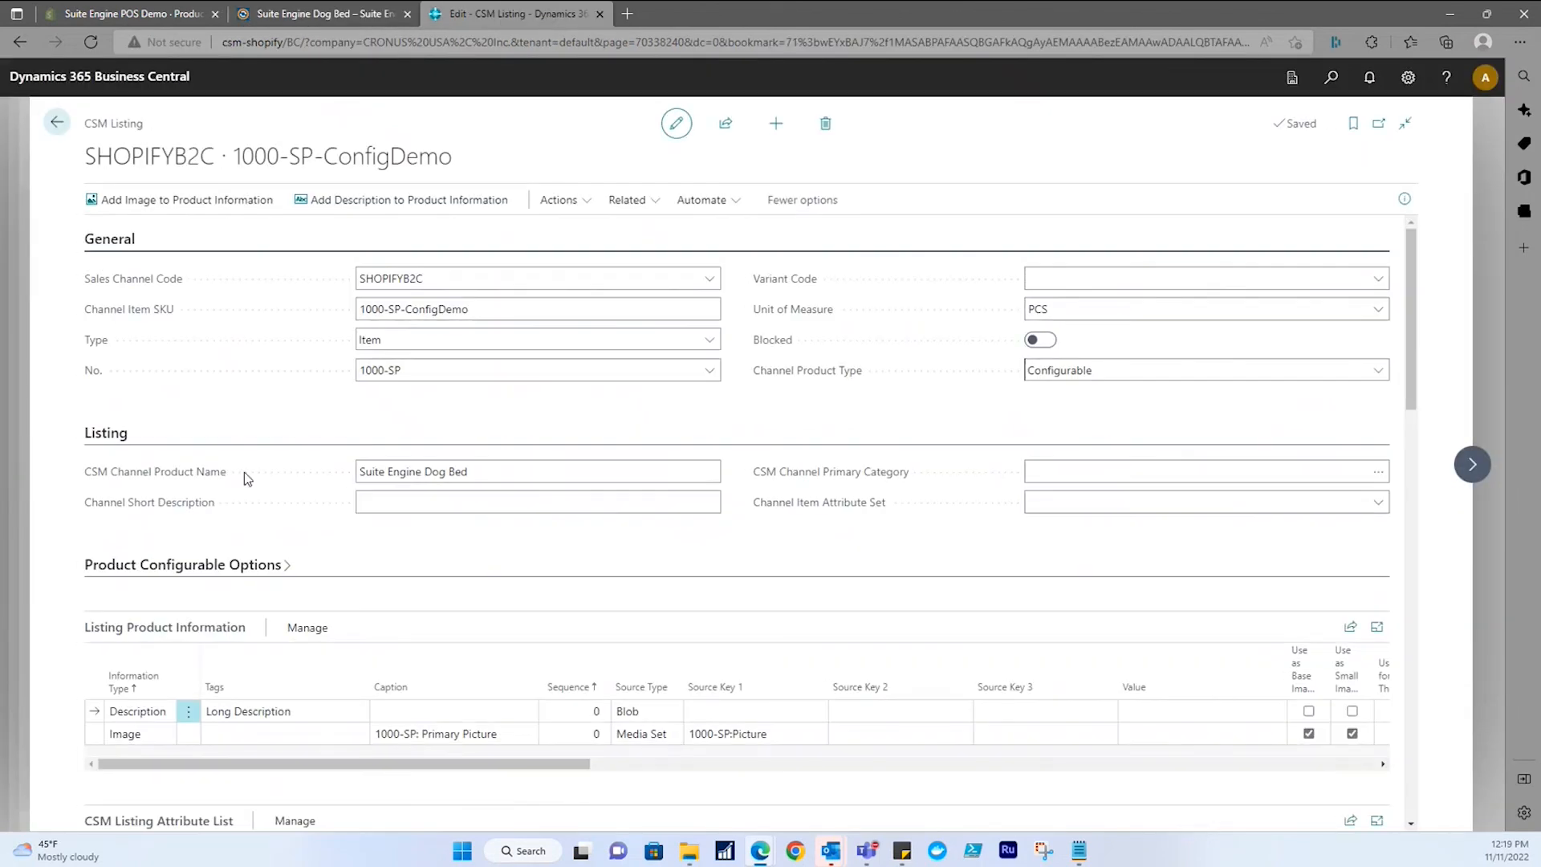
pyautogui.scroll(-3, 246, 475)
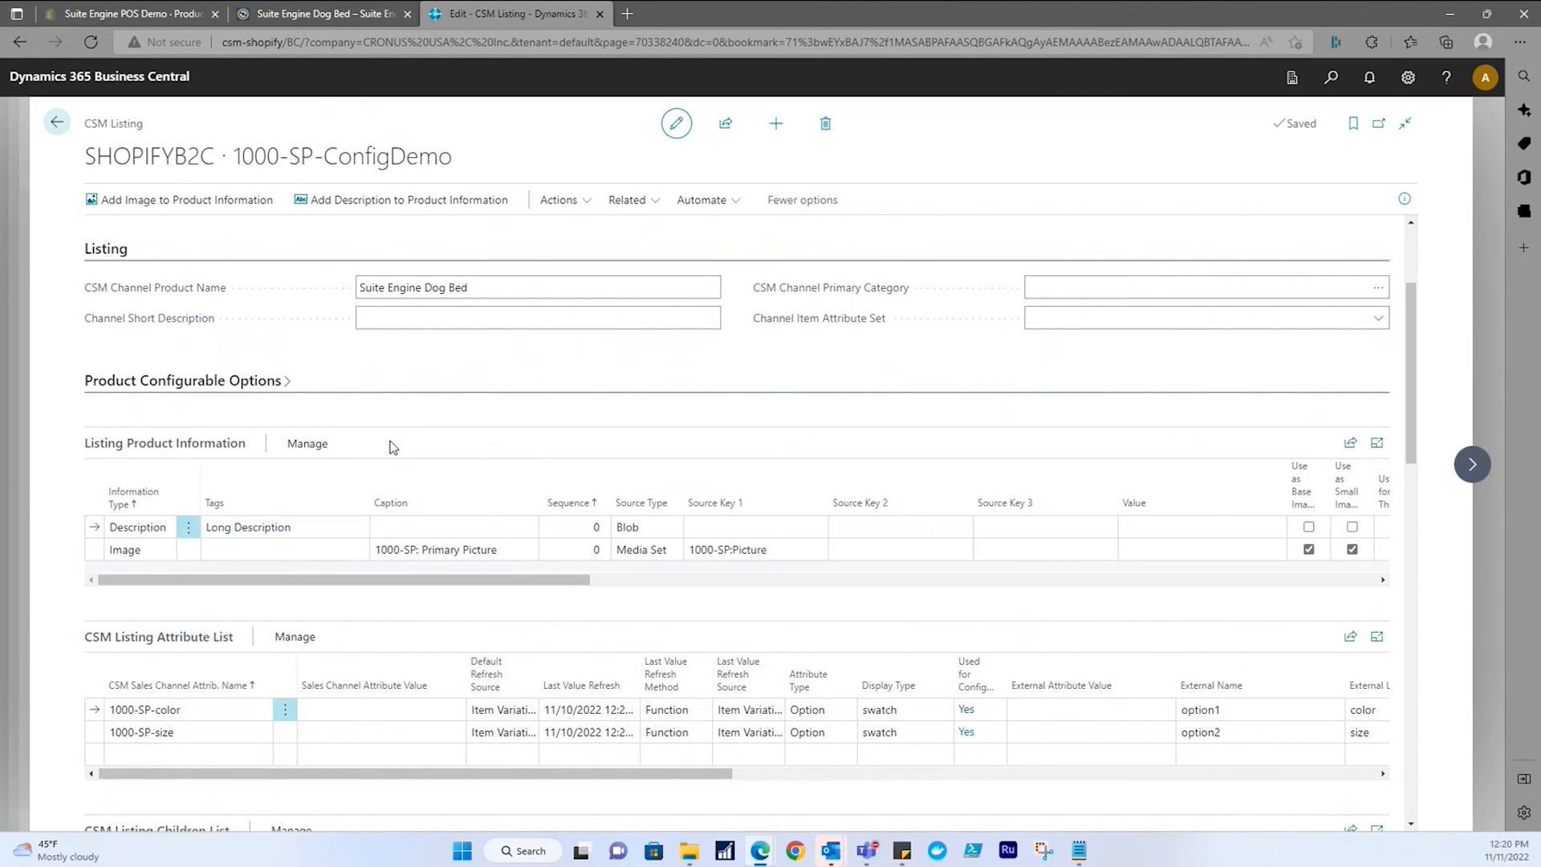
pyautogui.scroll(2, 391, 481)
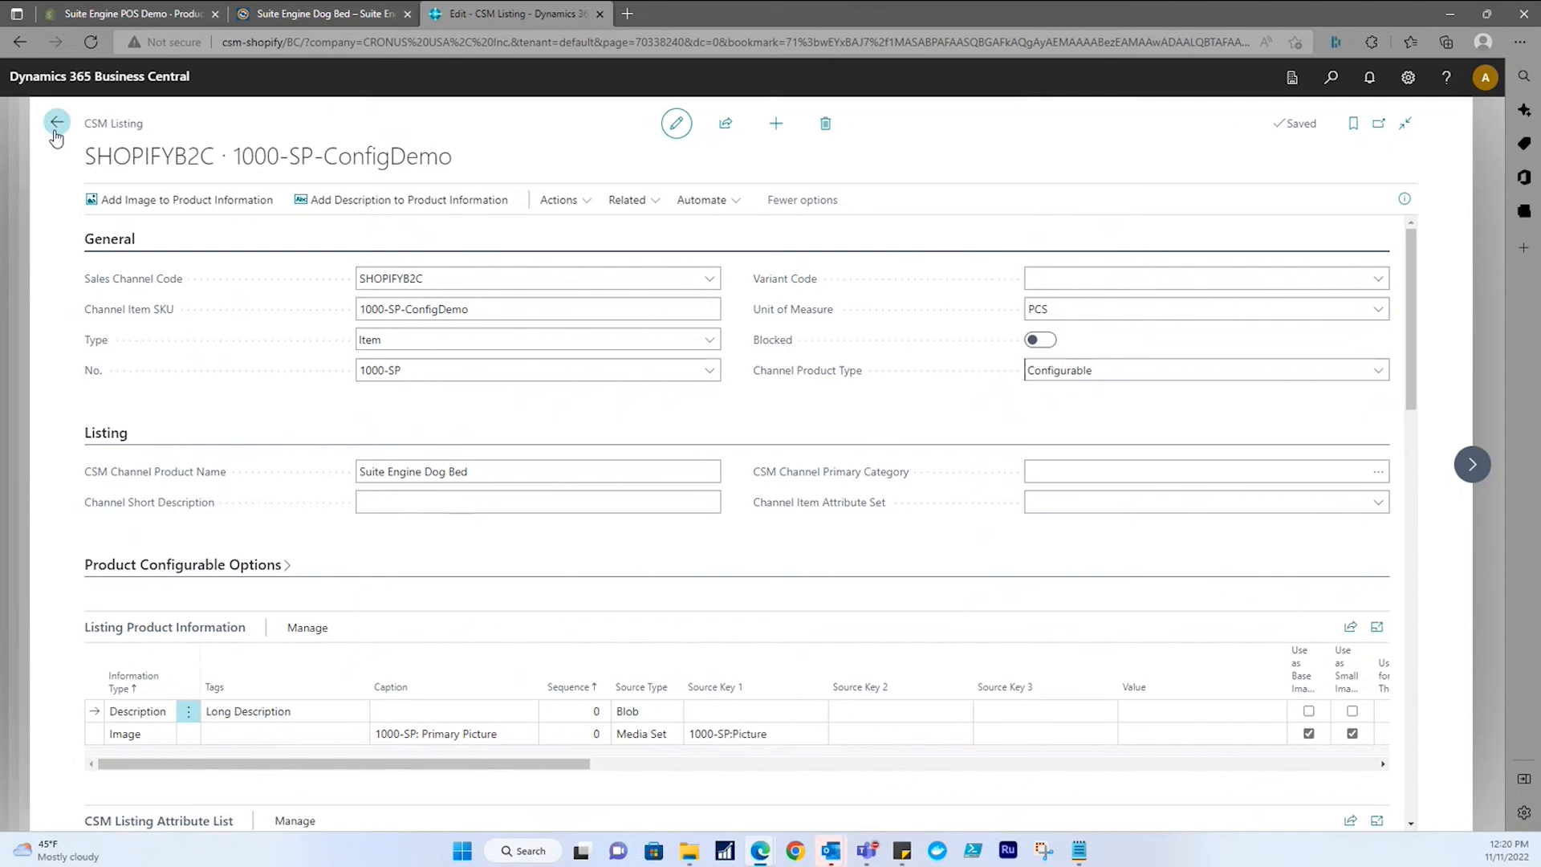
# Check the color and size choices offered for the Suite Engine Dog Bed on the Shopify storefront page.
pyautogui.click(281, 16)
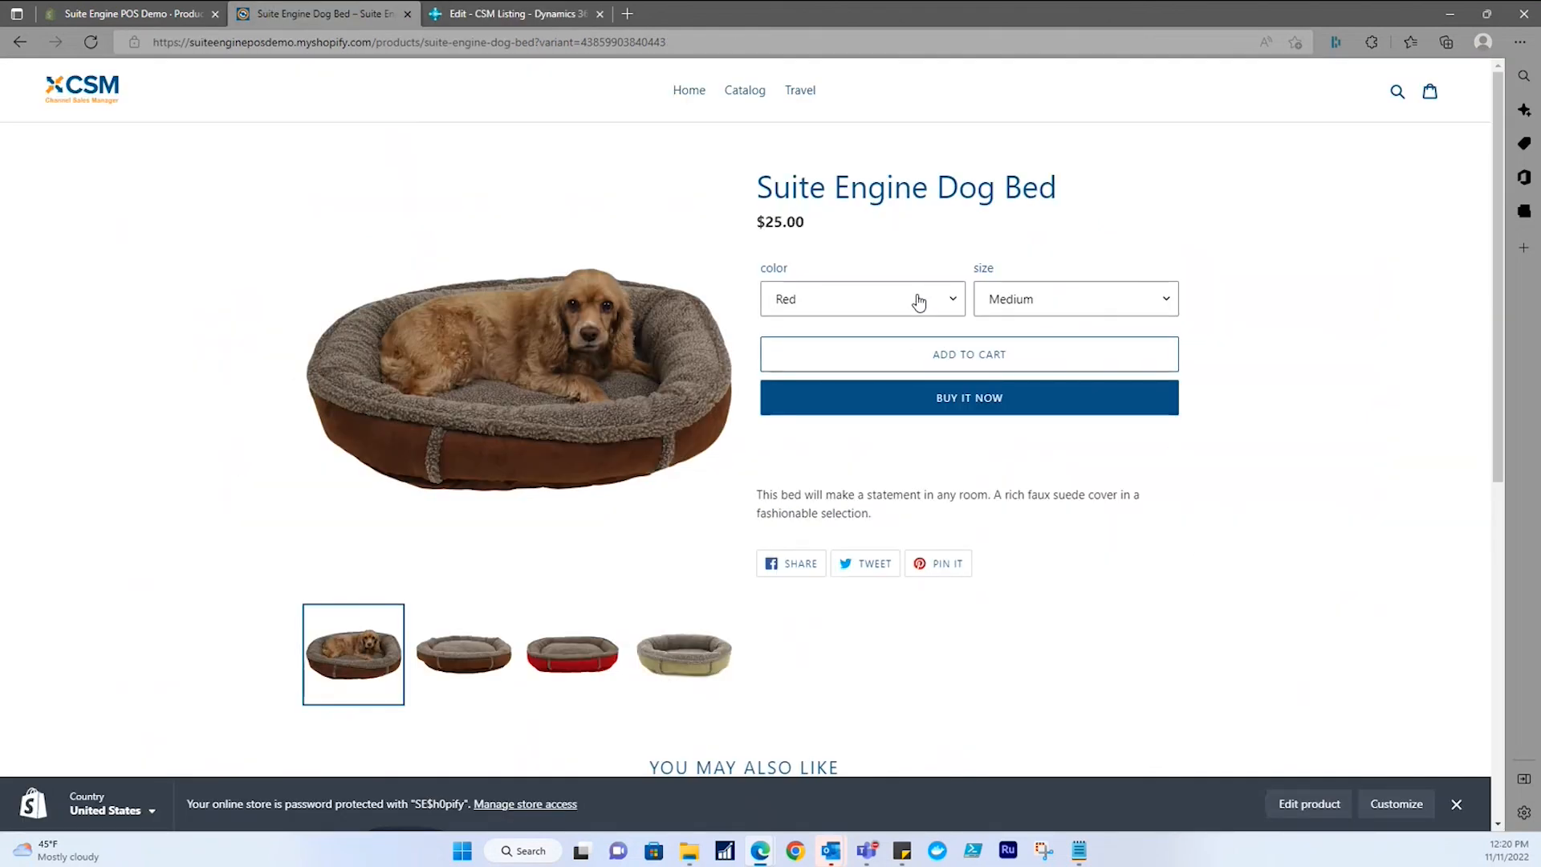
pyautogui.click(955, 309)
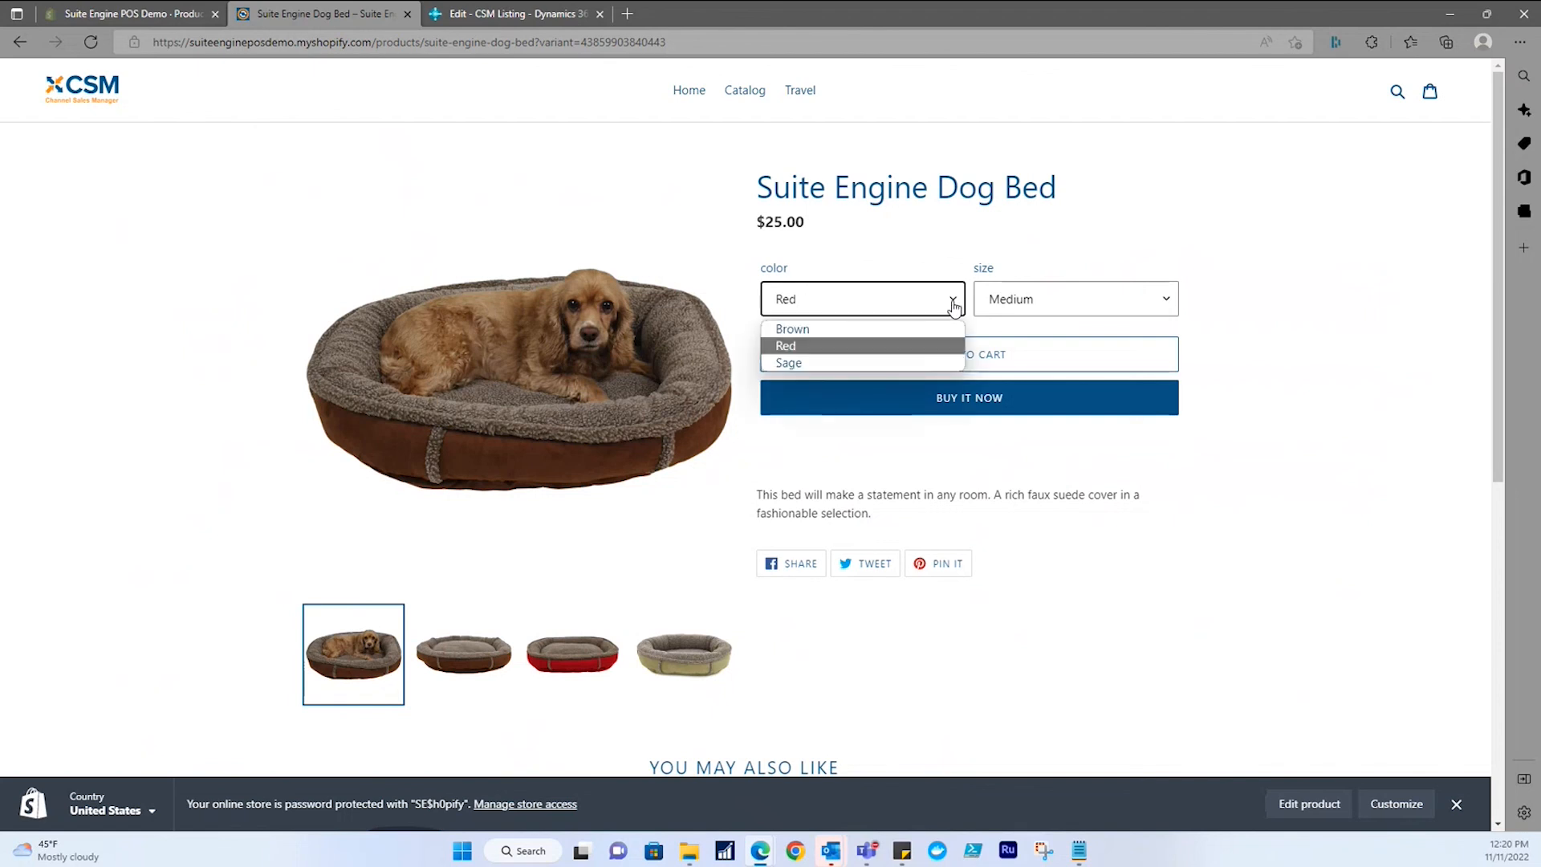
pyautogui.click(955, 307)
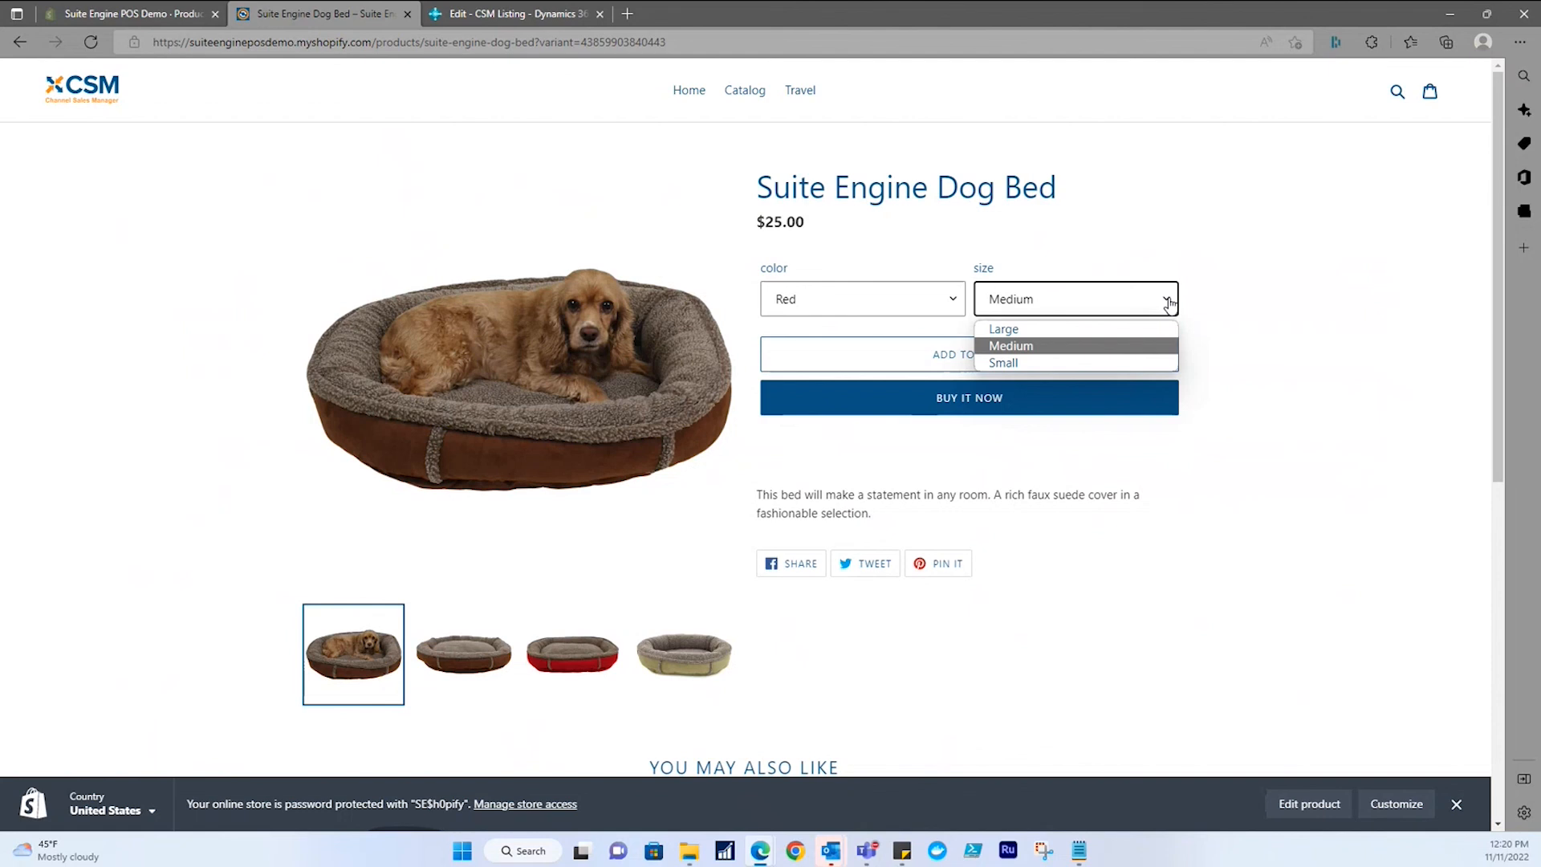
pyautogui.click(1169, 303)
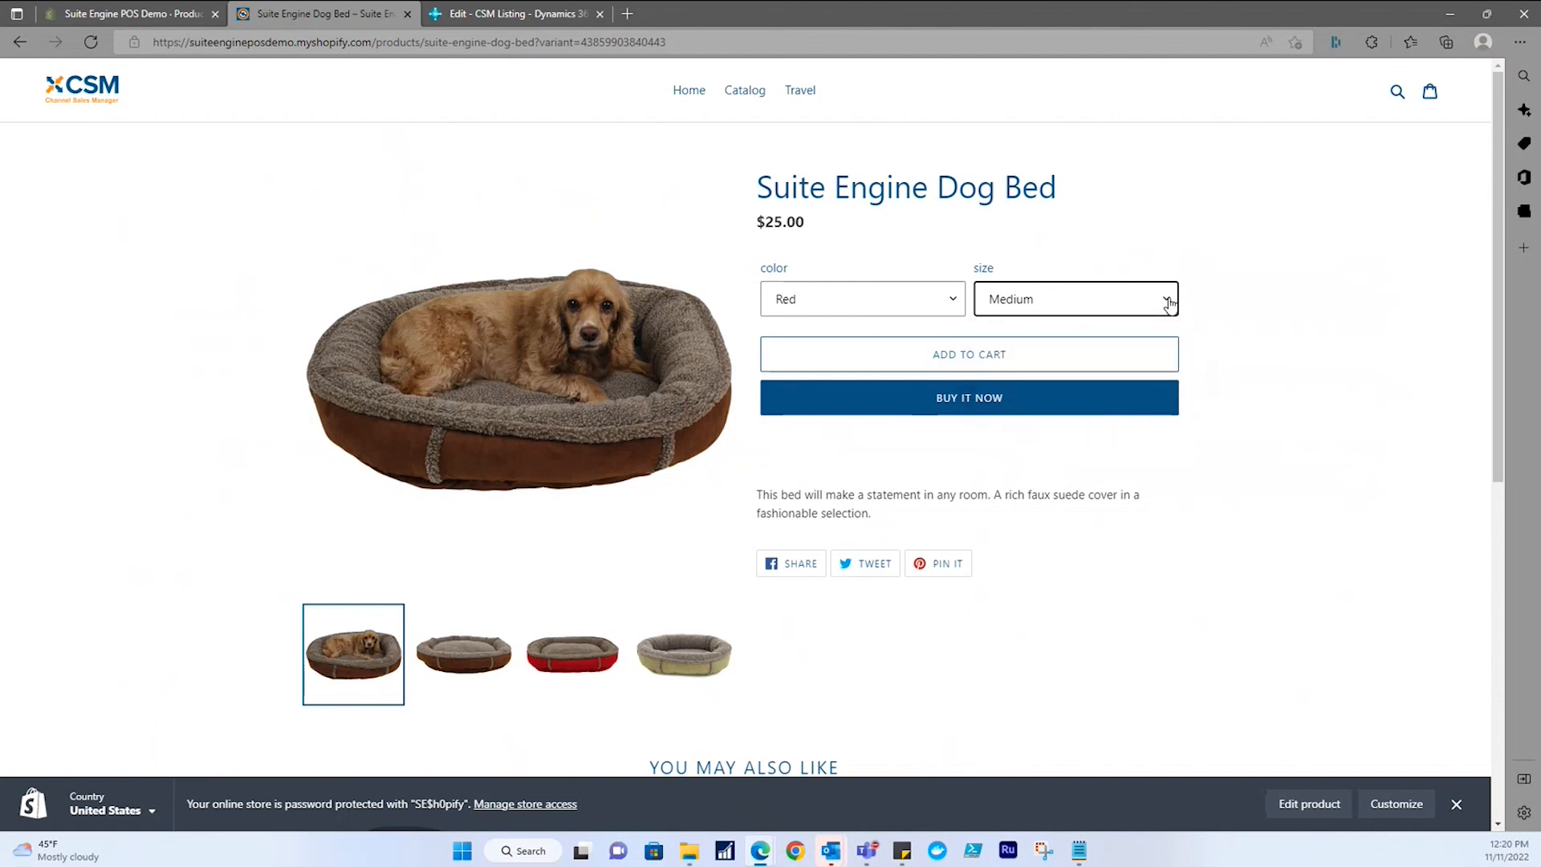
pyautogui.click(961, 295)
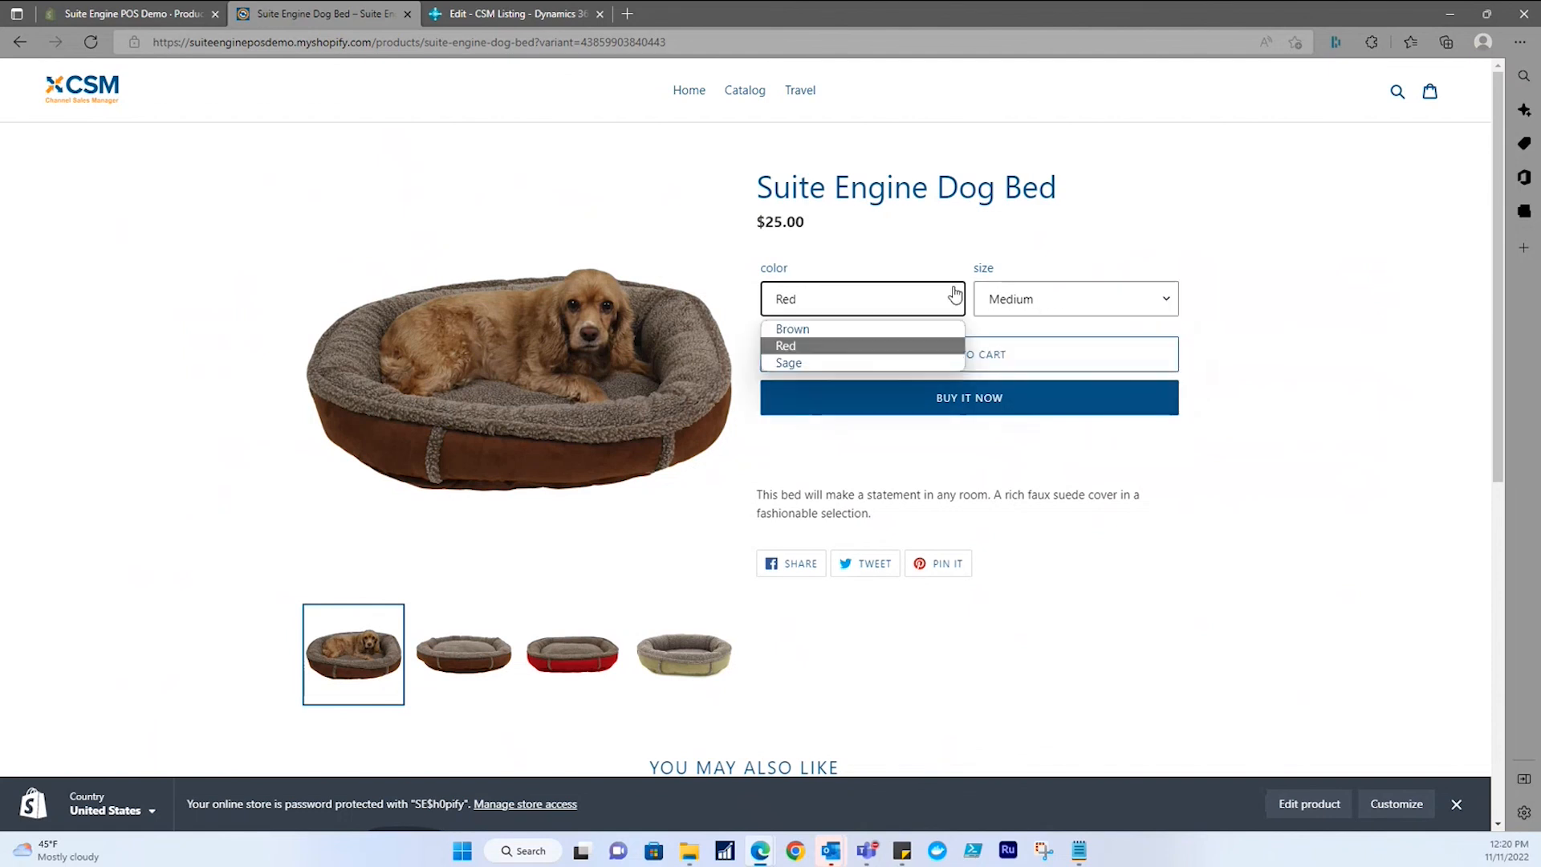
pyautogui.click(954, 294)
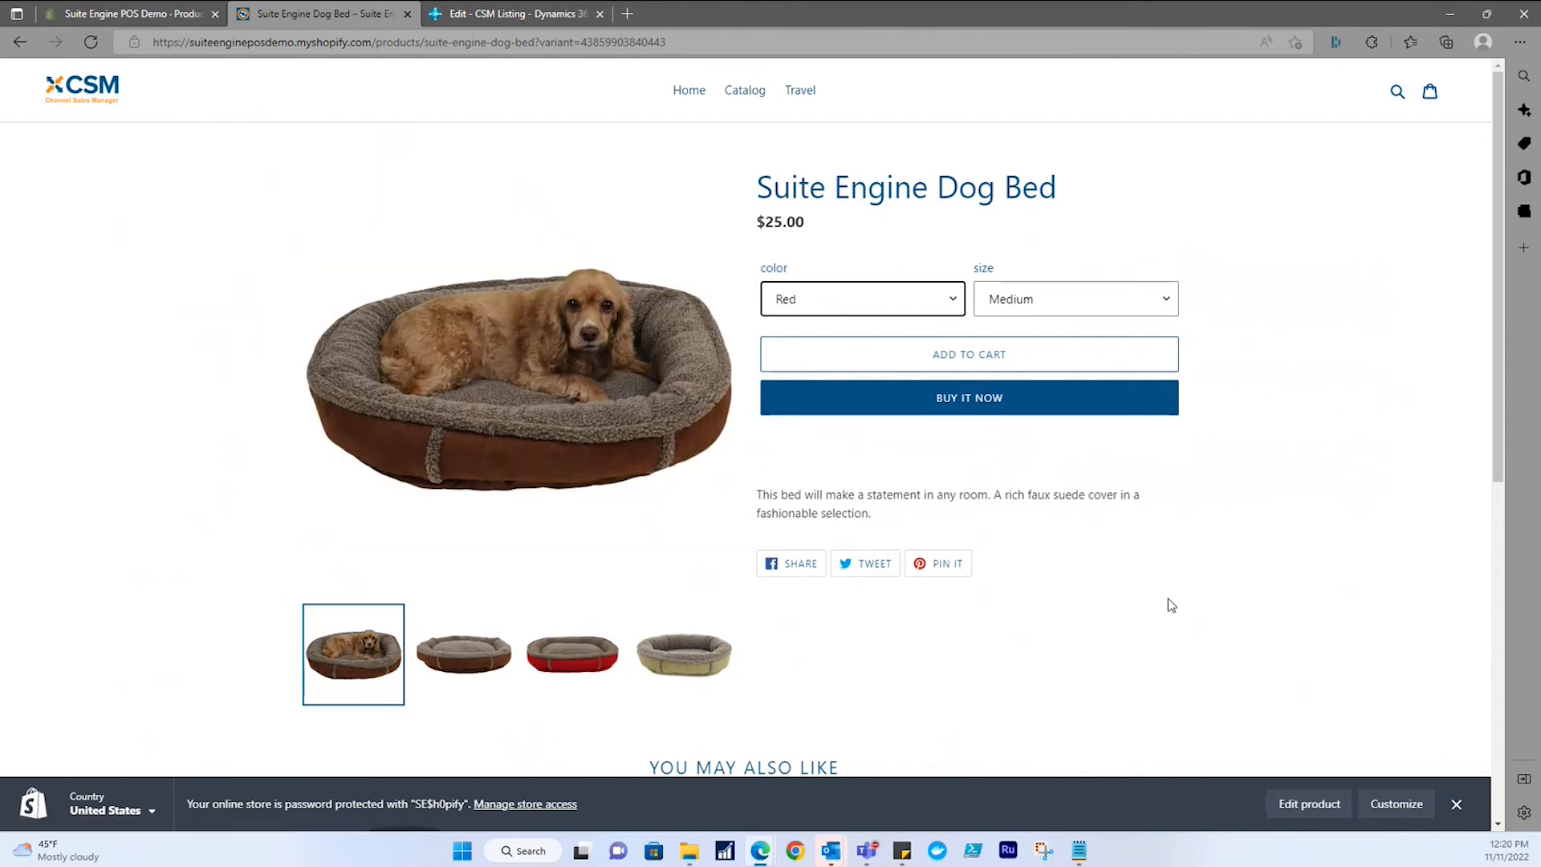
pyautogui.scroll(-5, 1175, 618)
pyautogui.scroll(5, 1169, 615)
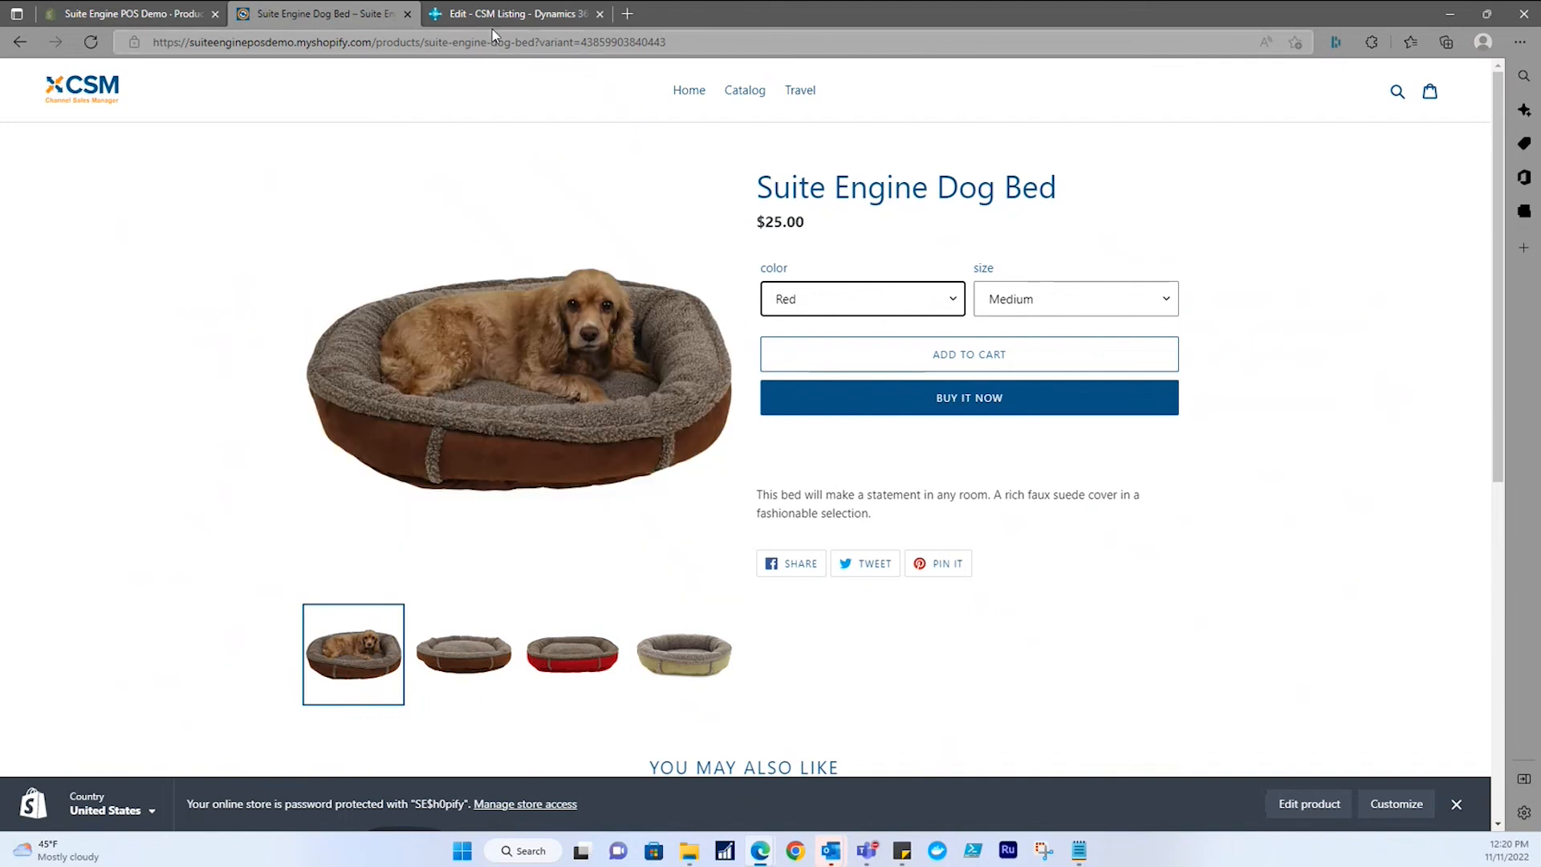
# Return to the CSM Listings list in Business Central and review the External ID and last external update columns for all listings.
pyautogui.click(489, 16)
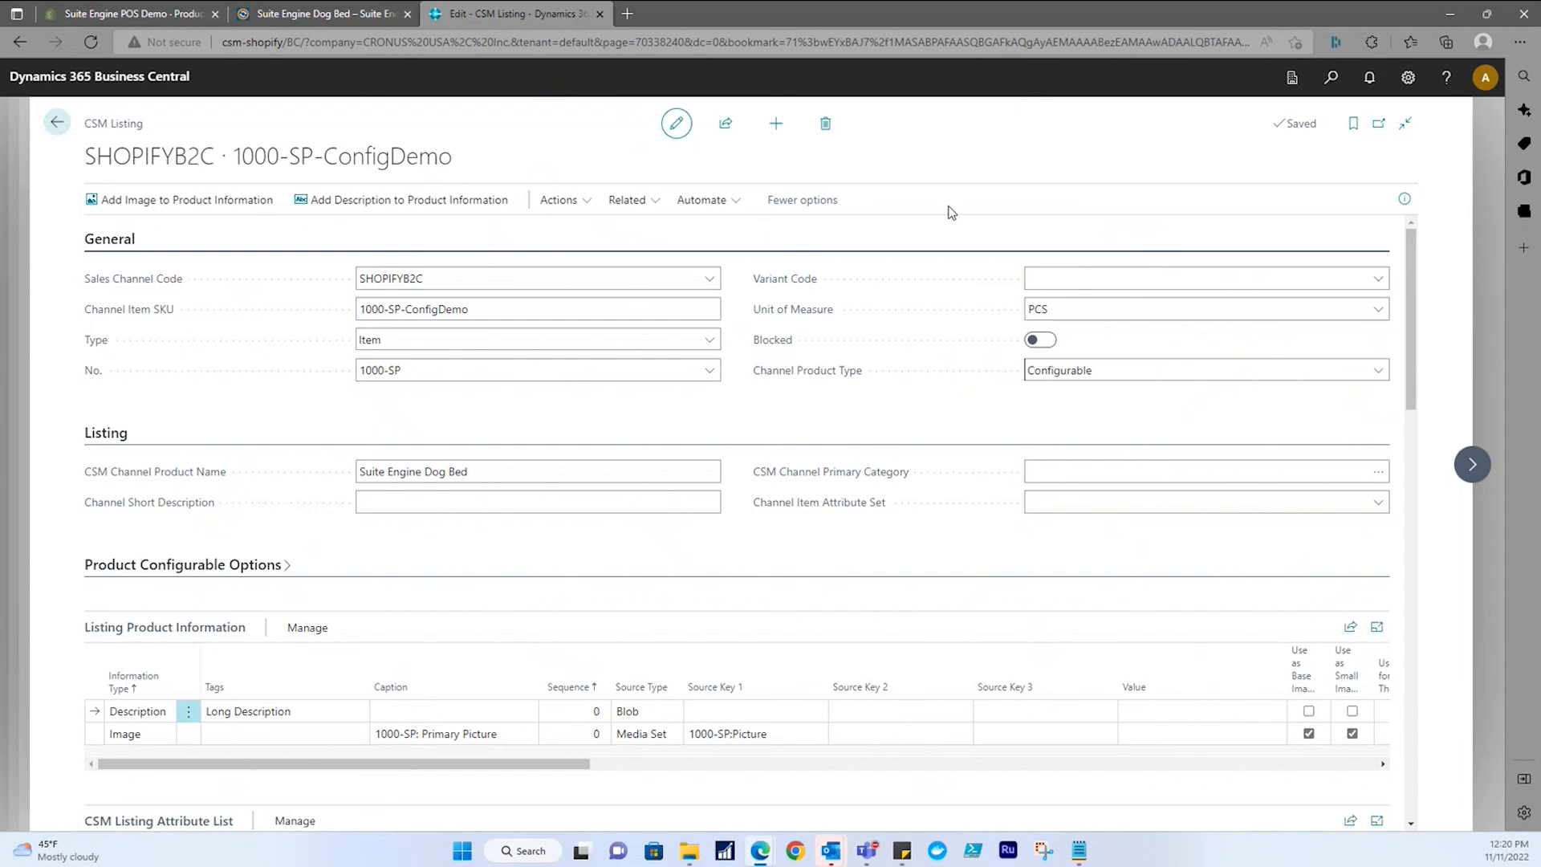
pyautogui.click(56, 122)
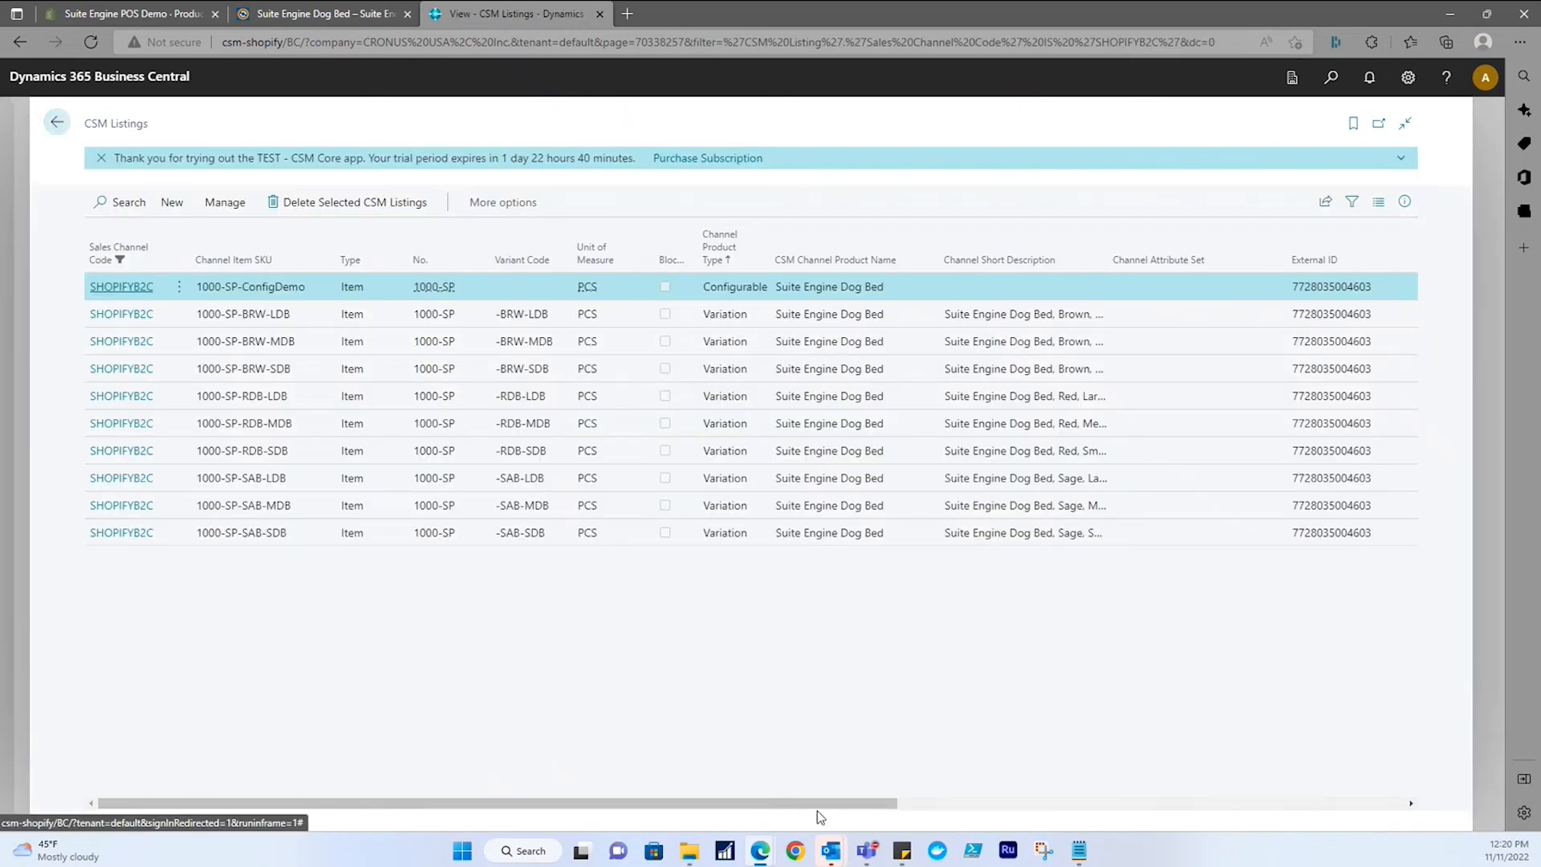
pyautogui.moveTo(819, 811); pyautogui.dragTo(1166, 845)
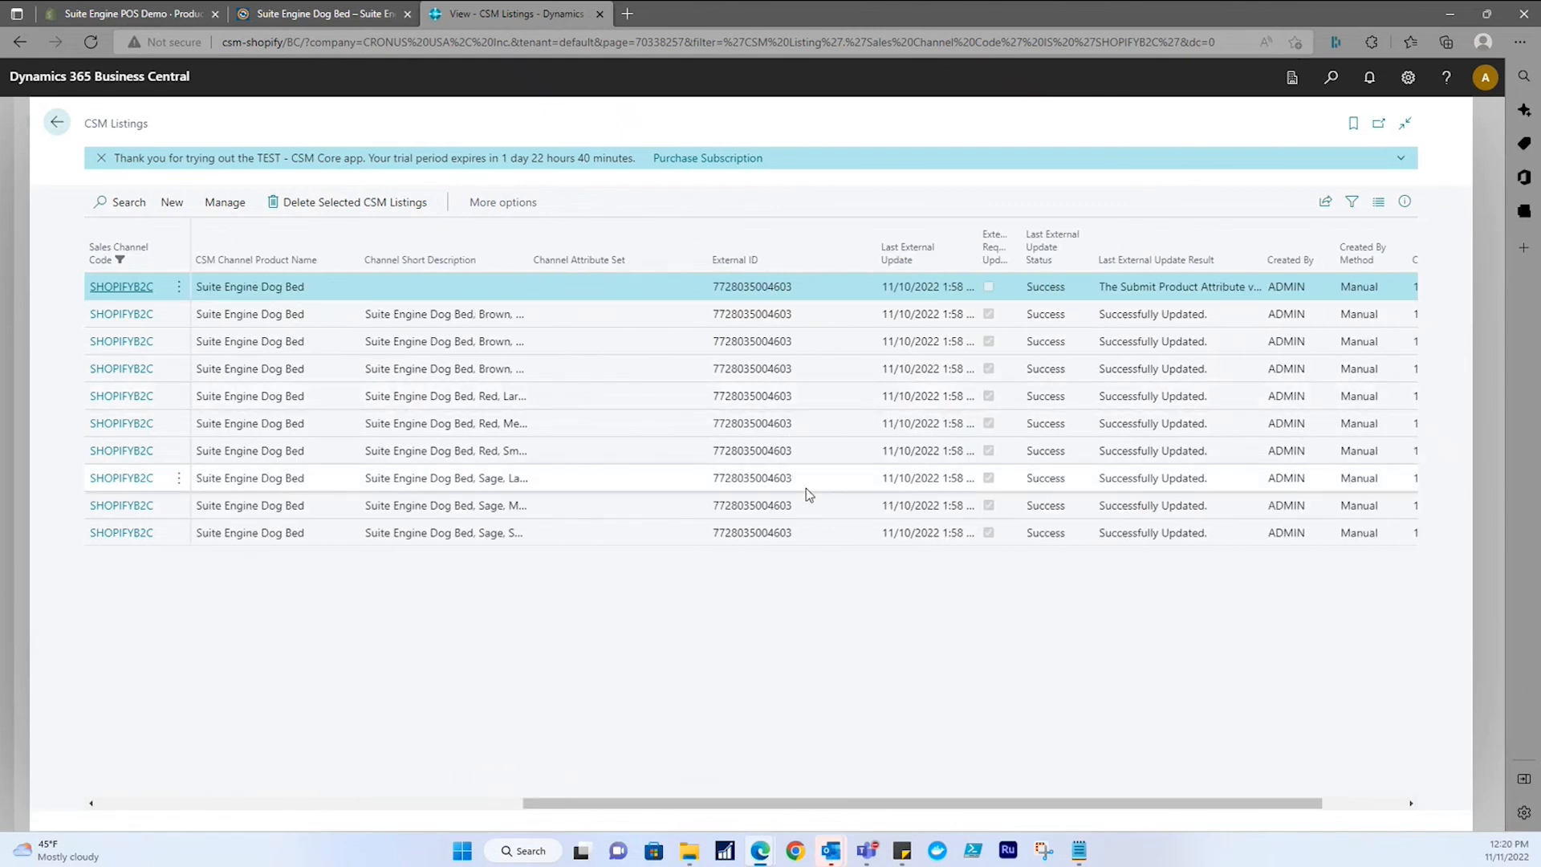
pyautogui.moveTo(1065, 255)
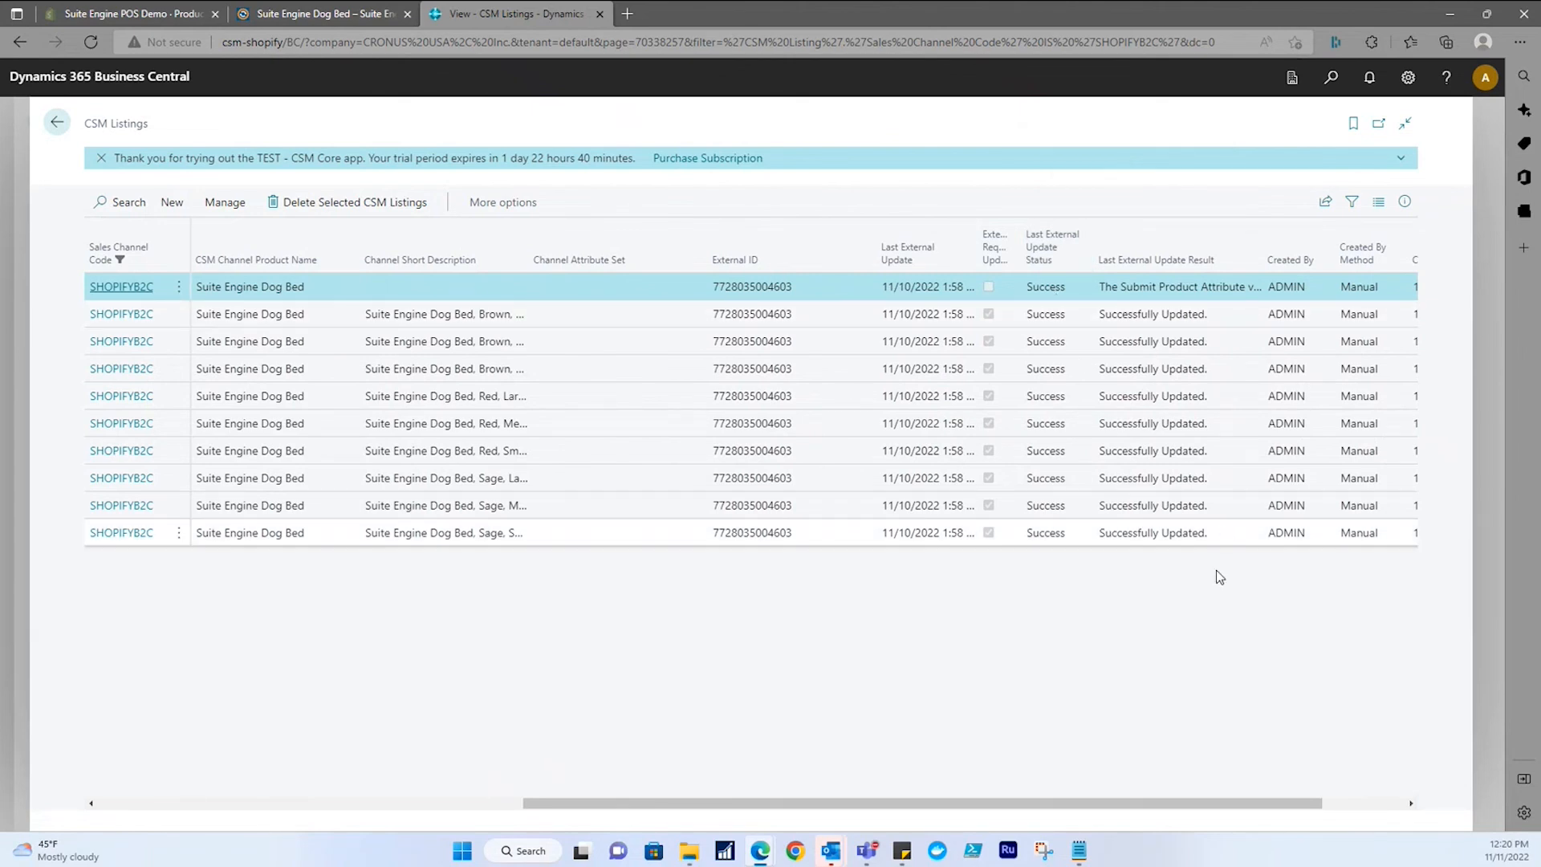
pyautogui.moveTo(1173, 801); pyautogui.dragTo(485, 753)
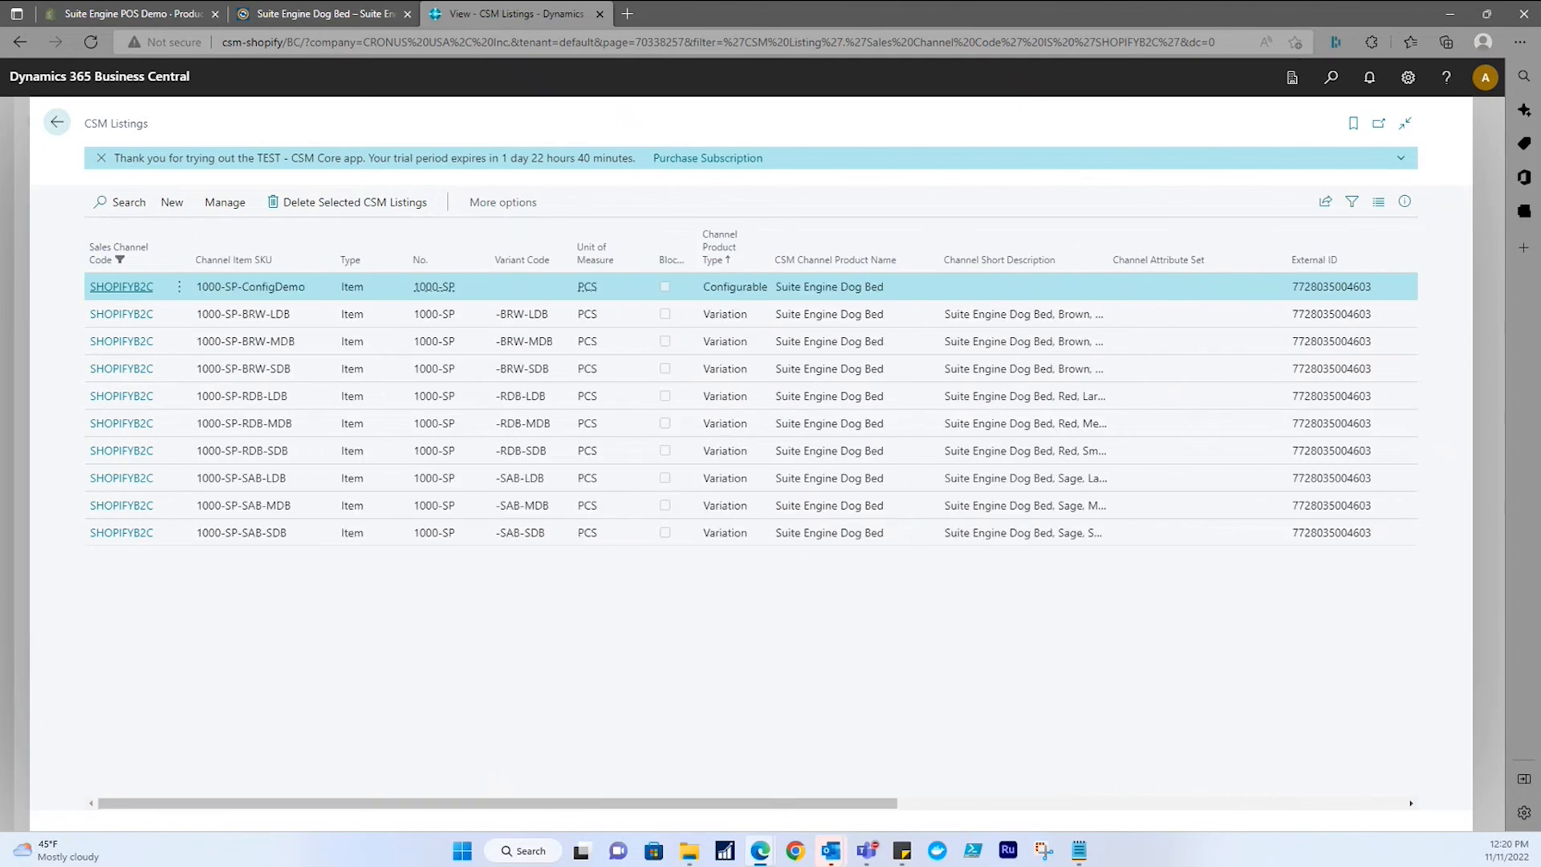